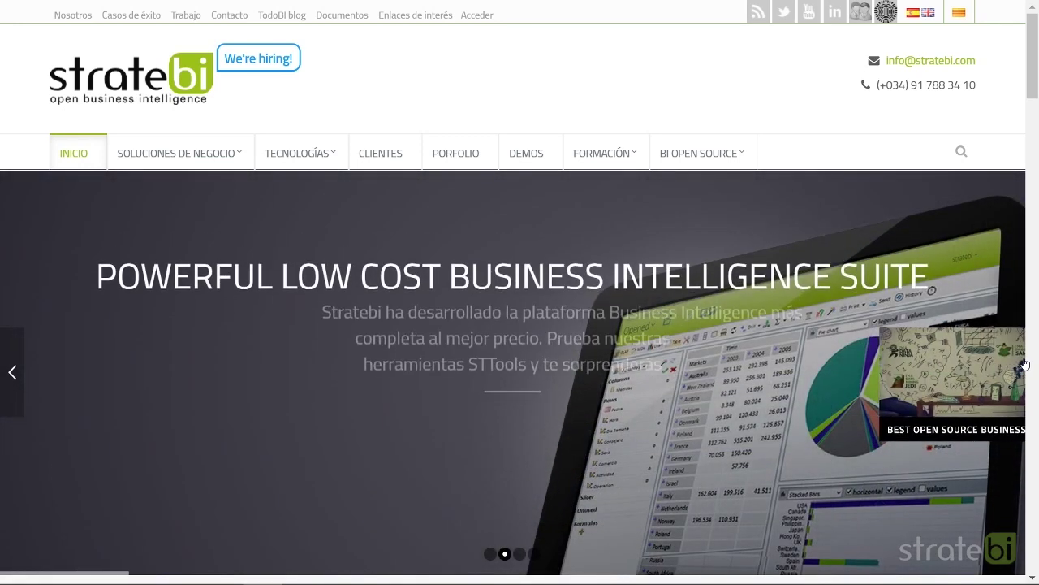
Step: Look through the banner slides on the Stratebi homepage
{"action": "left_click", "coordinate": [1025, 363]}
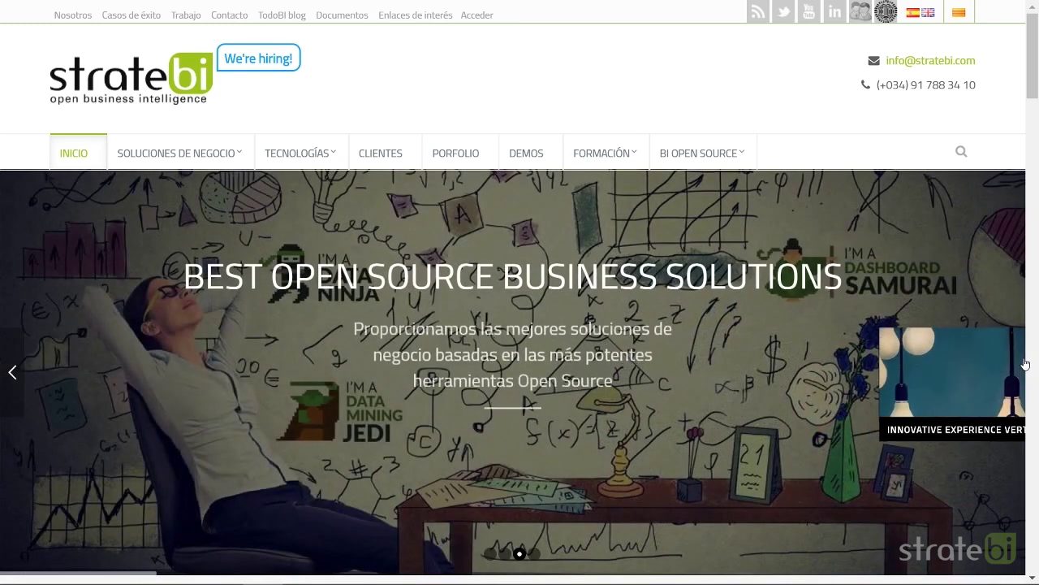
{"action": "left_click", "coordinate": [1025, 363]}
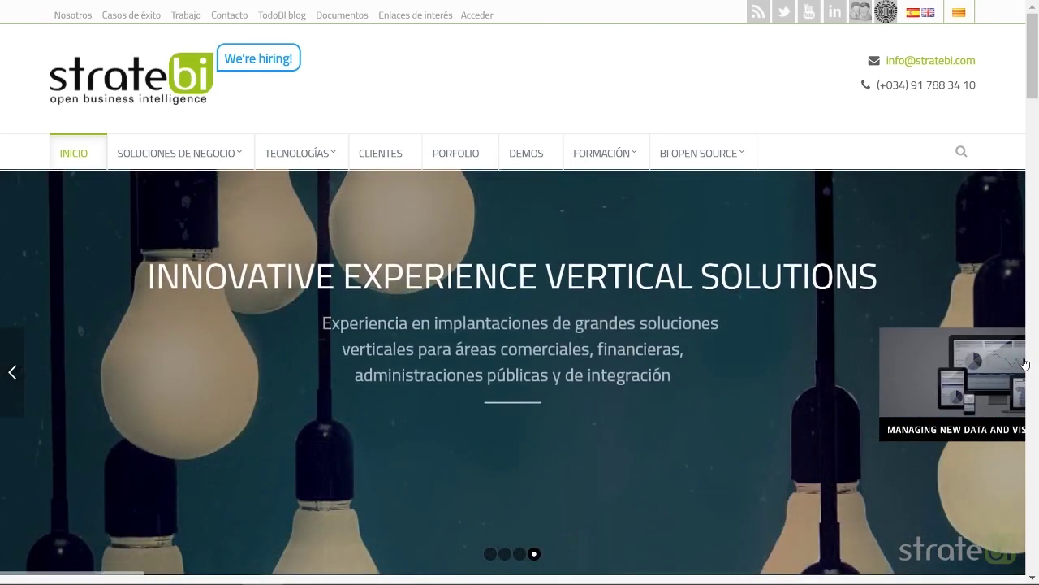
{"action": "left_click", "coordinate": [1025, 363]}
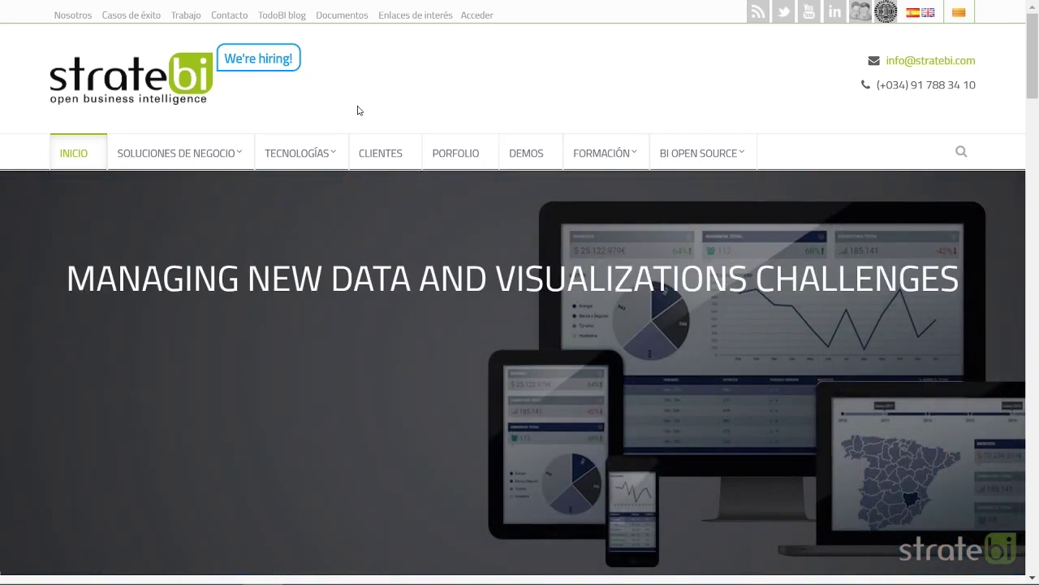
Step: Open Stratebi's Power BI technology page and look over its partner description and online PowerBI demos
{"action": "mouse_move", "coordinate": [309, 151]}
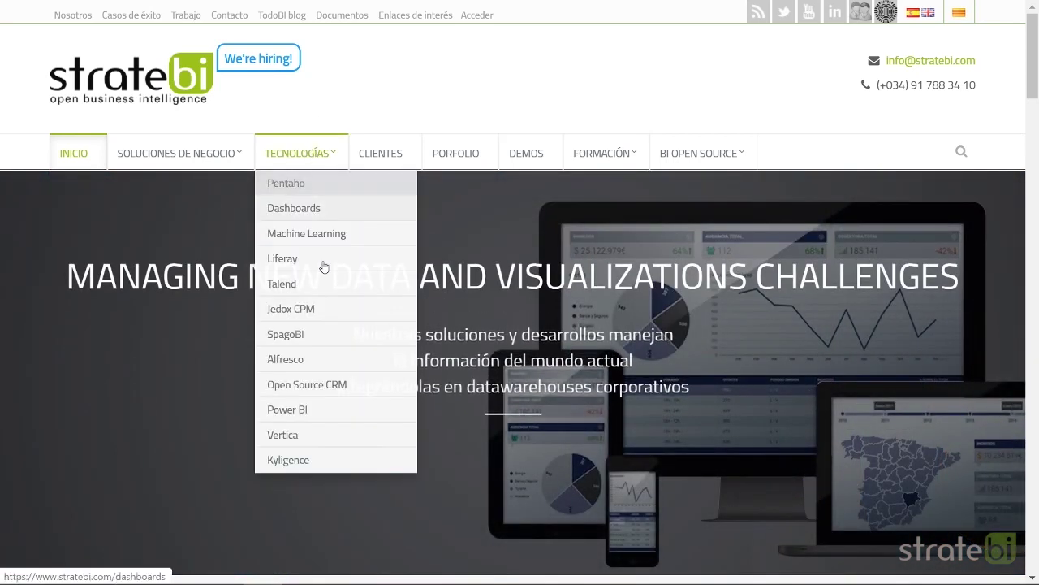
{"action": "left_click", "coordinate": [301, 406]}
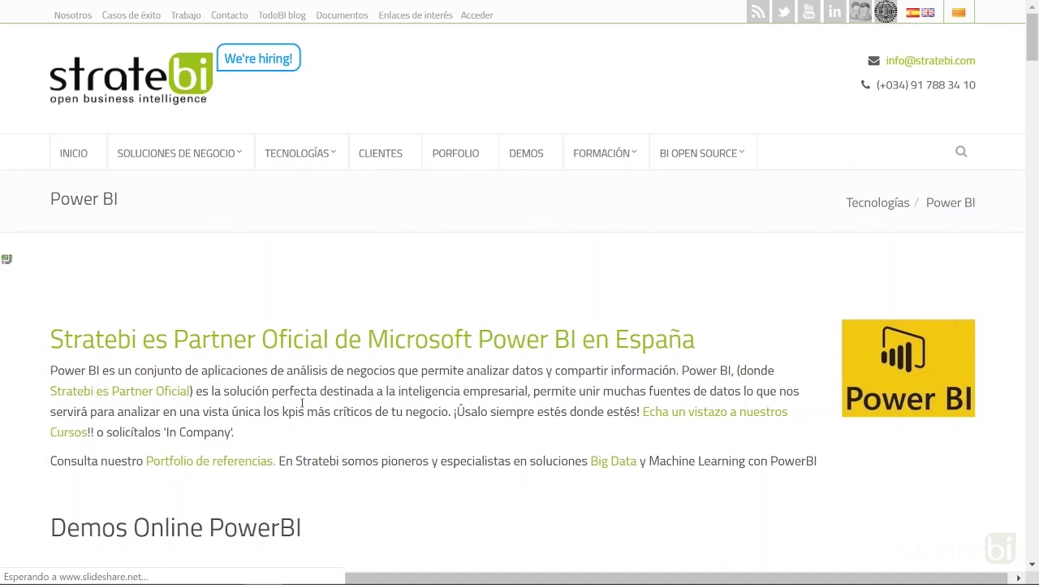
{"action": "scroll", "coordinate": [302, 403], "scroll_direction": "down", "scroll_amount": 2}
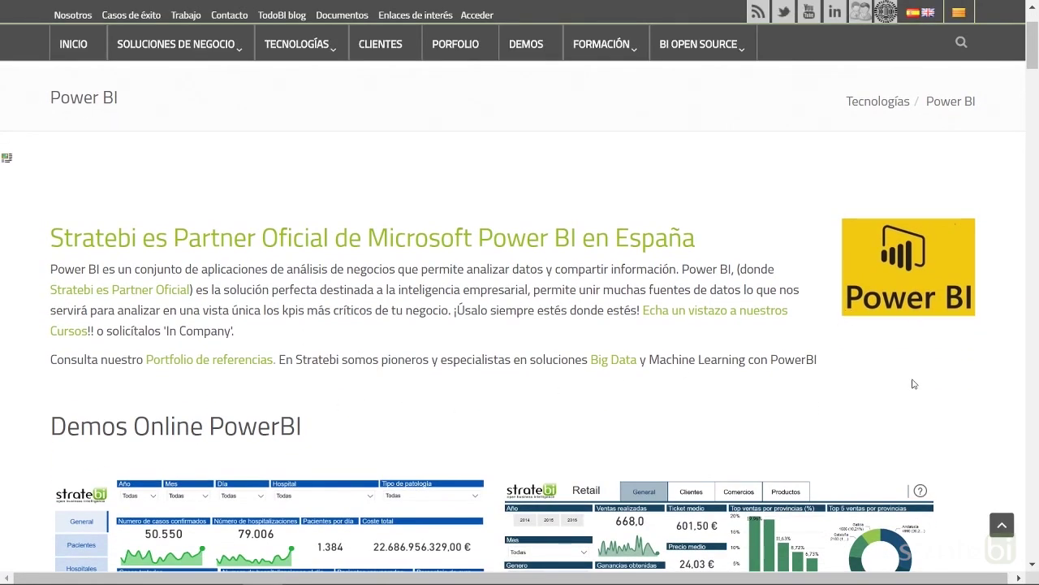
{"action": "scroll", "coordinate": [913, 384], "scroll_direction": "down", "scroll_amount": 5}
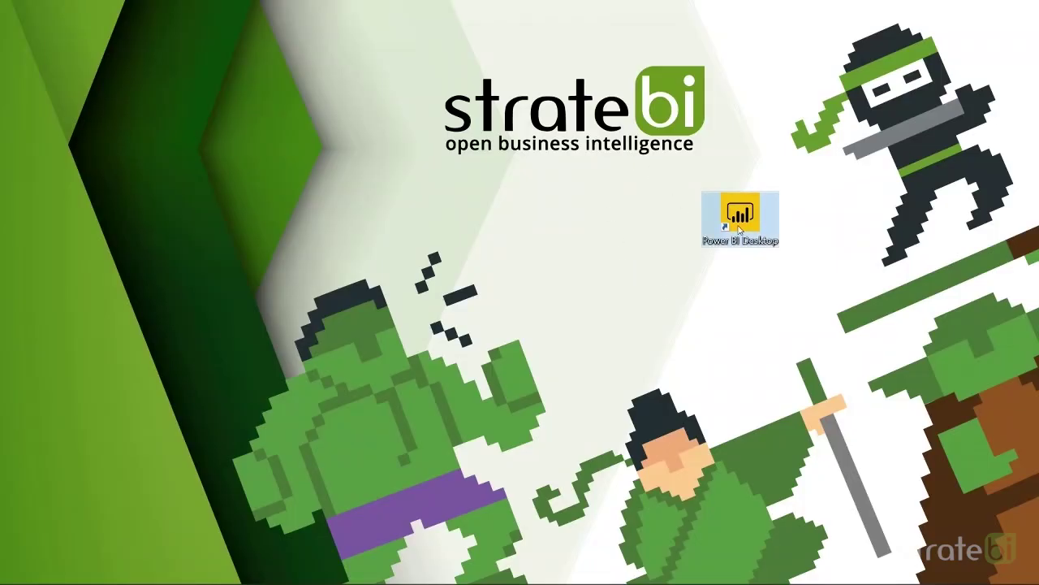
{"action": "left_click", "coordinate": [726, 281]}
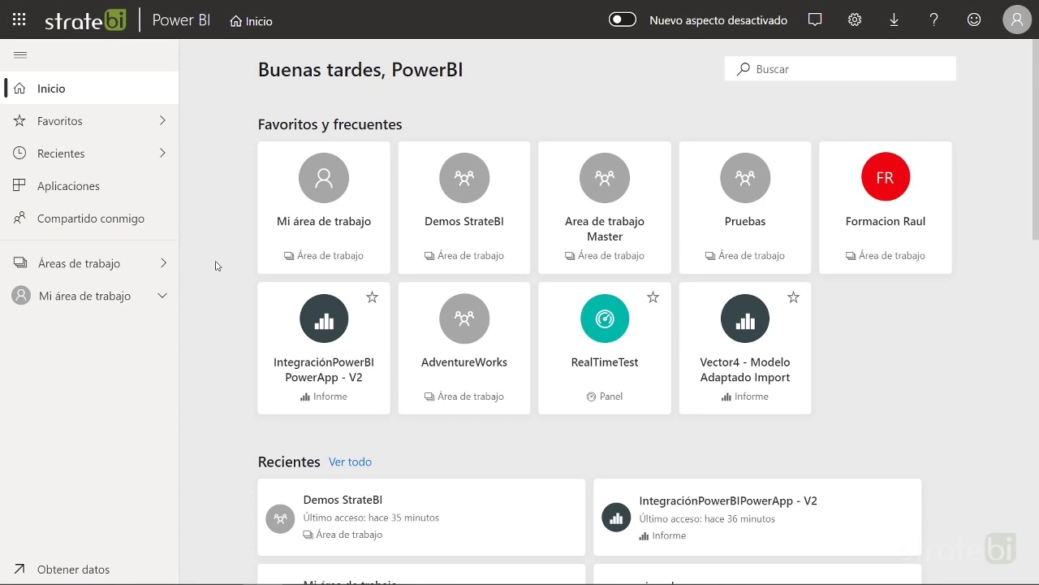
{"action": "key", "text": "super+d"}
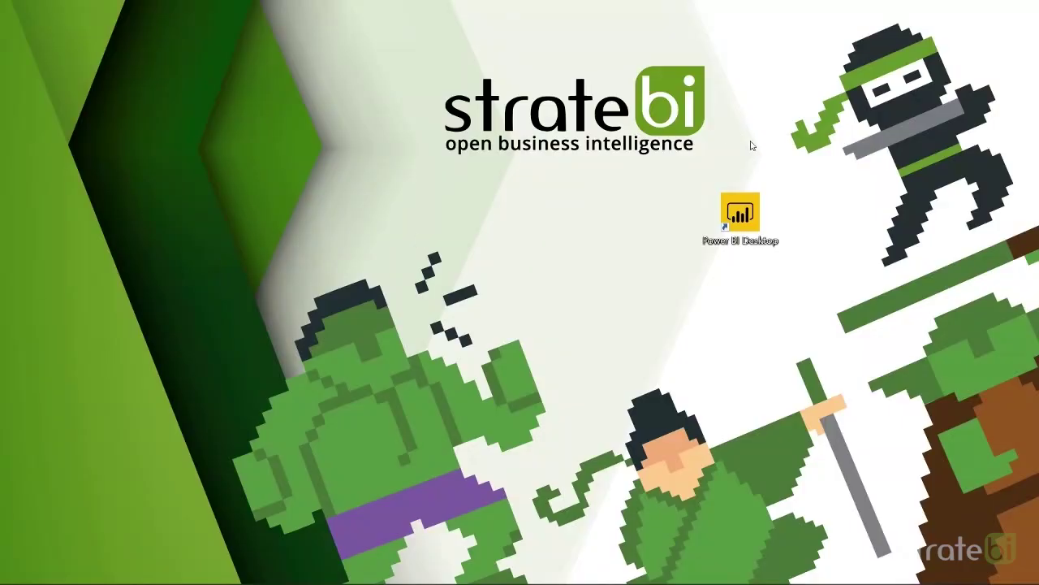
{"action": "left_click", "coordinate": [747, 211]}
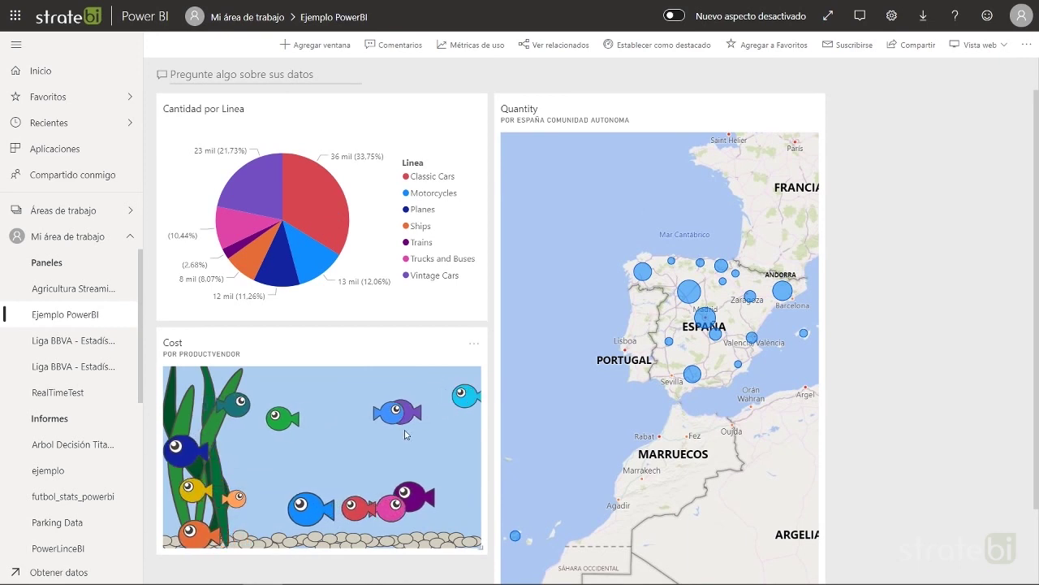
{"action": "mouse_move", "coordinate": [400, 418]}
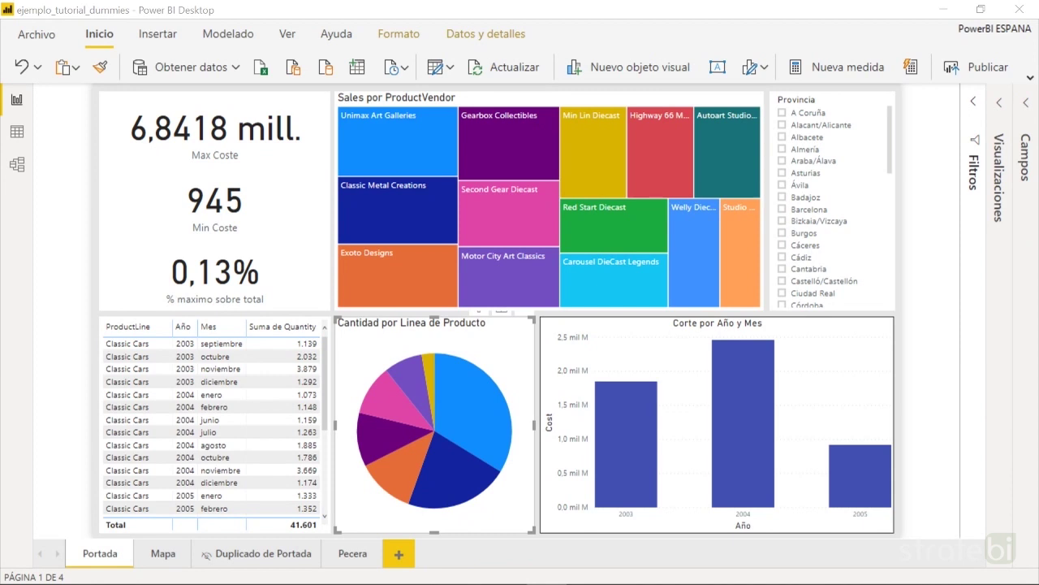
Step: Cross-filter the Portada report page by the largest slice of the Cantidad por Linea de Producto pie chart, clearing the selection each time
{"action": "left_click", "coordinate": [482, 411]}
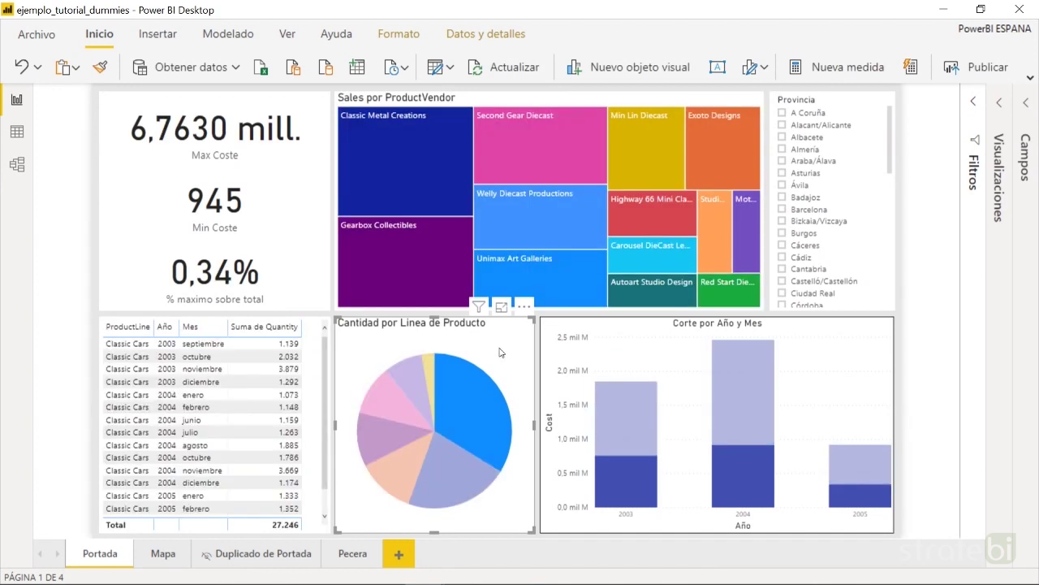
{"action": "left_click", "coordinate": [501, 352]}
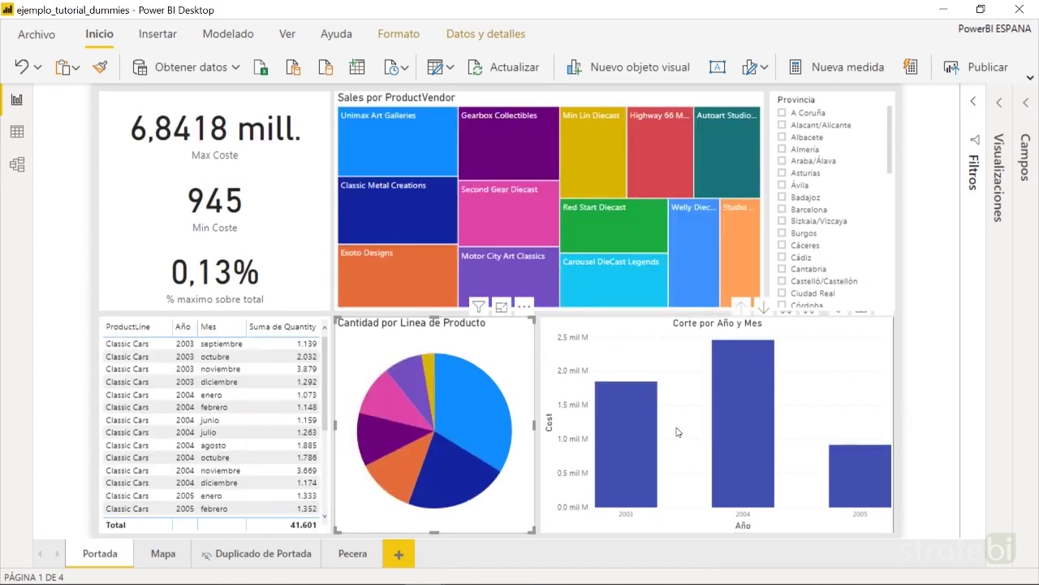
{"action": "left_click", "coordinate": [464, 428]}
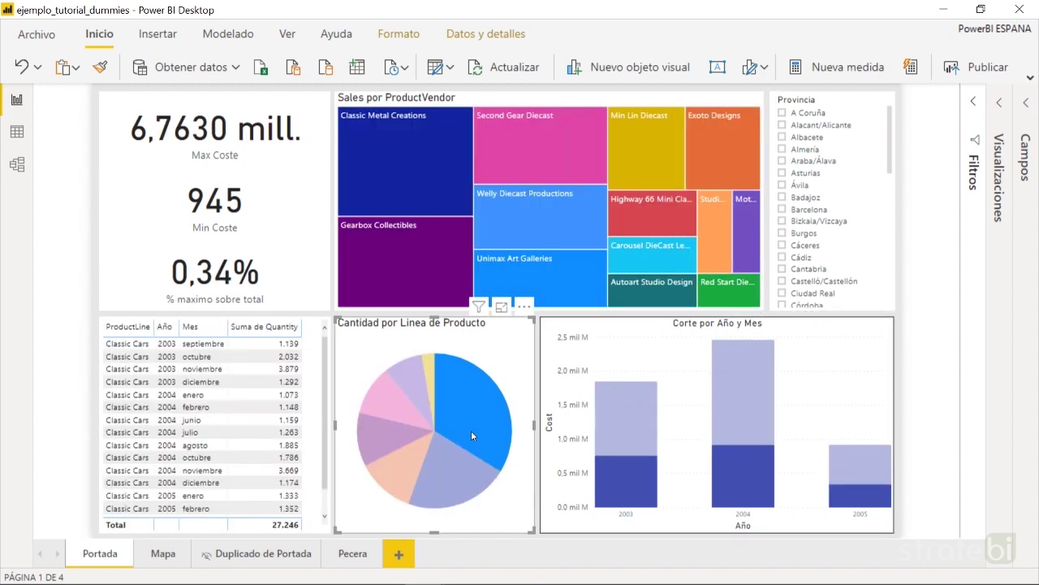
{"action": "left_click", "coordinate": [696, 417]}
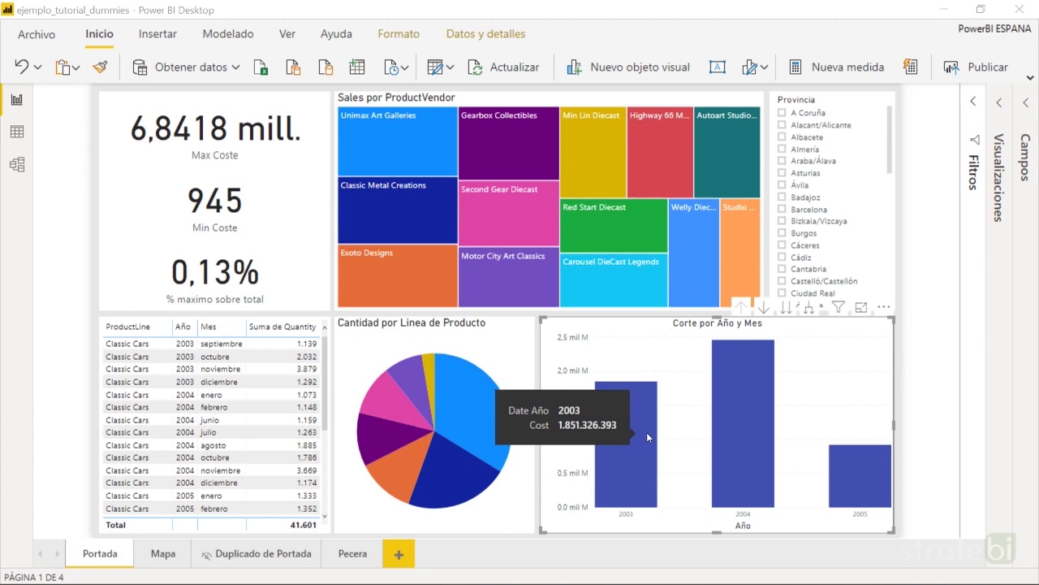
Step: View the most common data source types available for getting data, without choosing one
{"action": "left_click", "coordinate": [235, 67]}
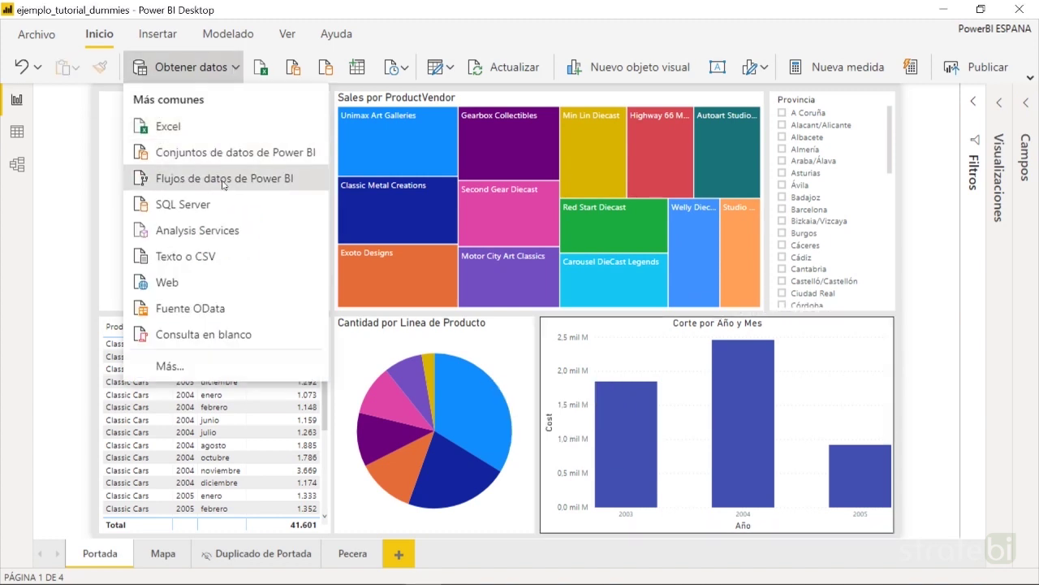
{"action": "left_click", "coordinate": [116, 267]}
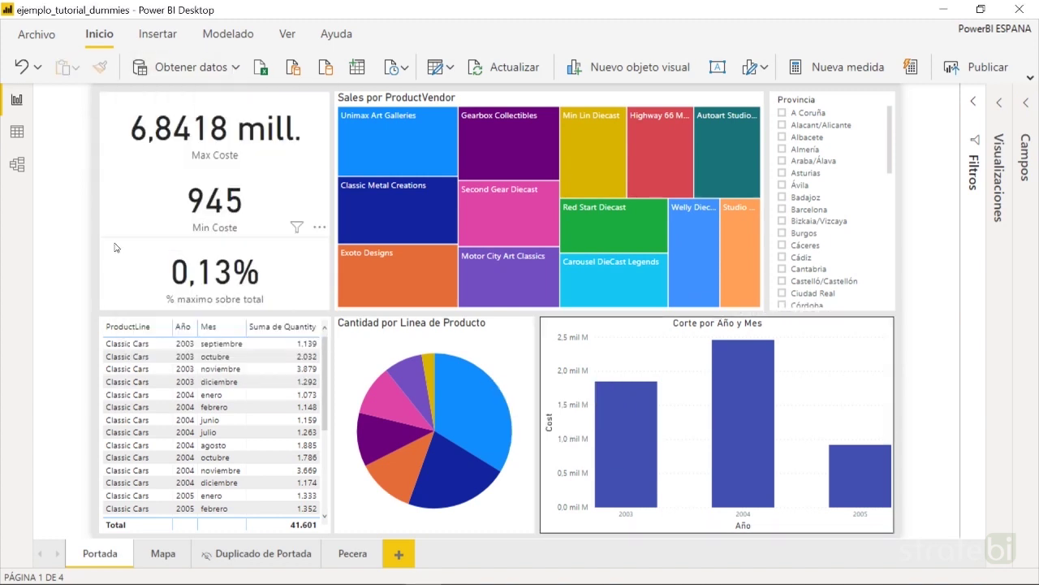
Step: Examine the relationships between the Comunidades Autonomas, Calendario and Ventas tables in the data model, and return to the report view
{"action": "left_click", "coordinate": [29, 167]}
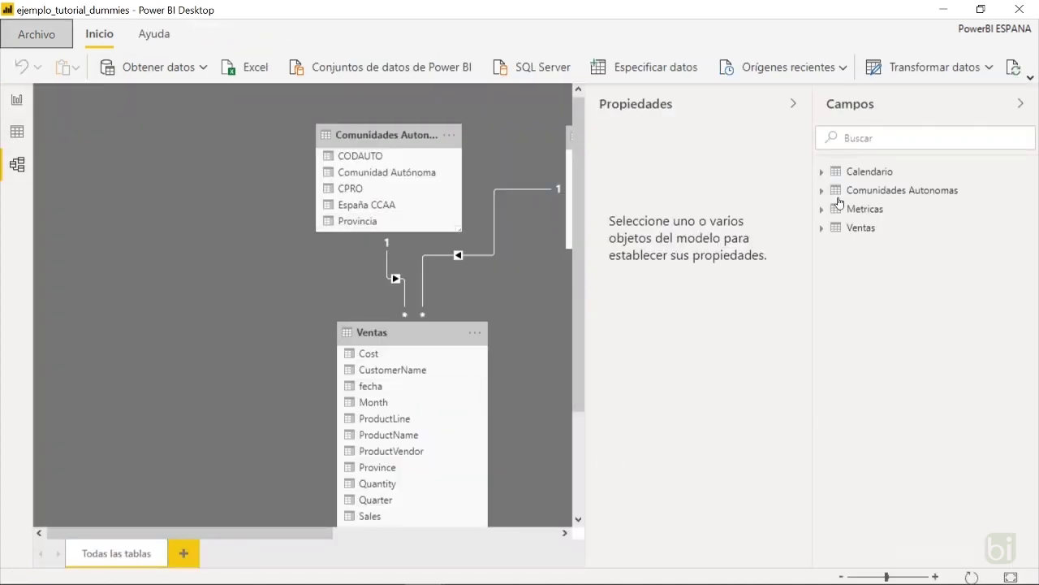
{"action": "left_click", "coordinate": [789, 104]}
{"action": "left_click", "coordinate": [839, 576]}
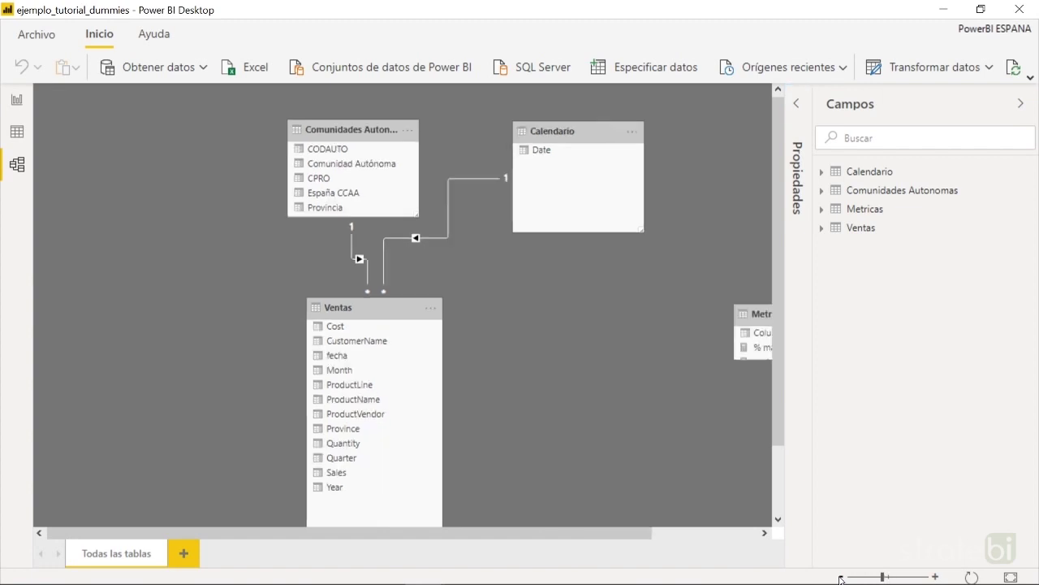
{"action": "left_click", "coordinate": [841, 578]}
{"action": "left_click", "coordinate": [841, 577]}
{"action": "left_click", "coordinate": [841, 577]}
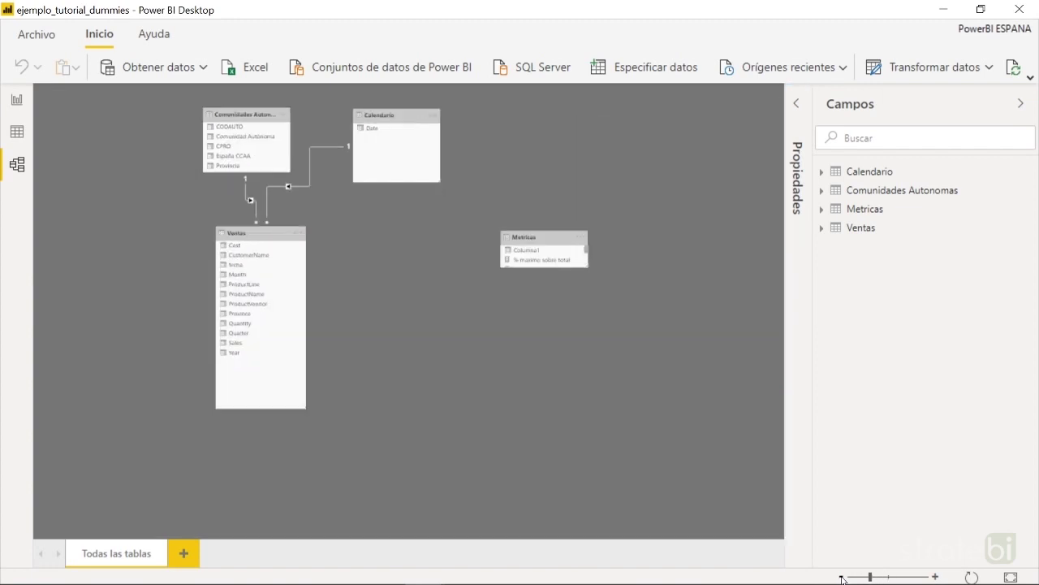
{"action": "left_click", "coordinate": [937, 578]}
{"action": "left_click", "coordinate": [937, 578]}
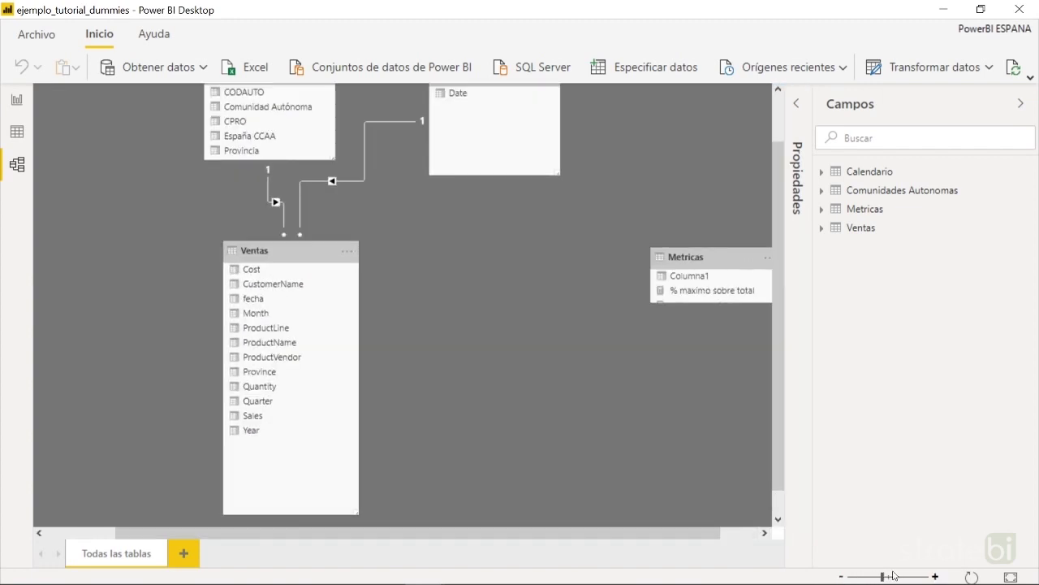
{"action": "left_click", "coordinate": [841, 577]}
{"action": "scroll", "coordinate": [733, 287], "scroll_direction": "up", "scroll_amount": 1}
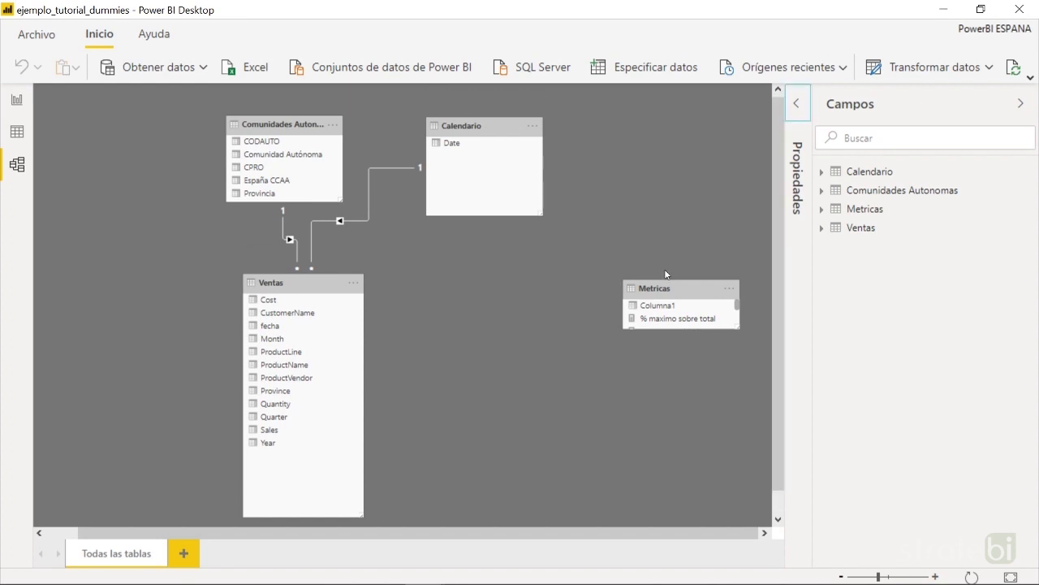
{"action": "left_click", "coordinate": [16, 99]}
{"action": "left_click", "coordinate": [218, 472]}
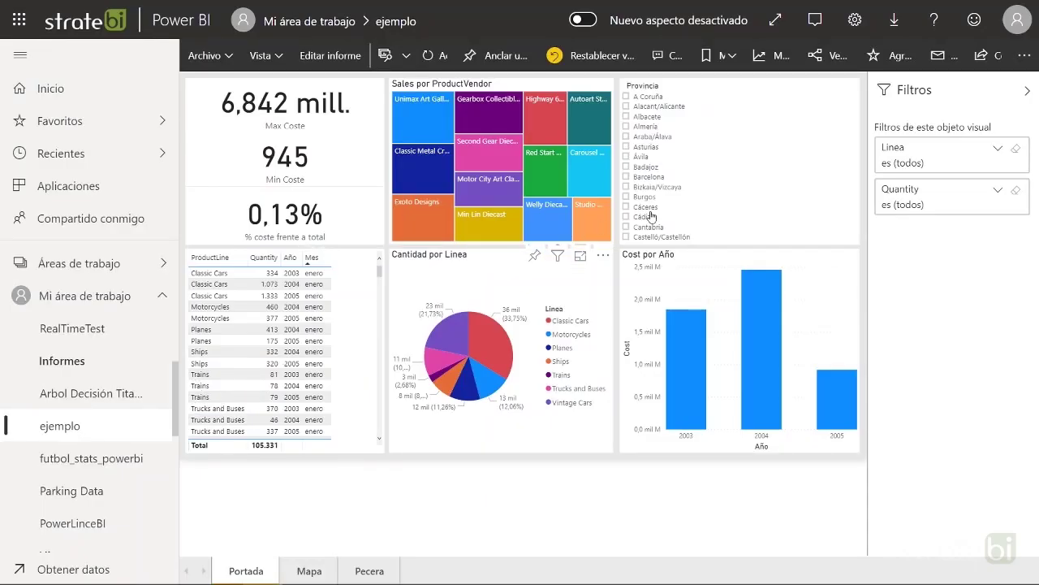
Step: View the sharing options of the ejemplo report in the Power BI service and close them without sharing
{"action": "left_click", "coordinate": [984, 55]}
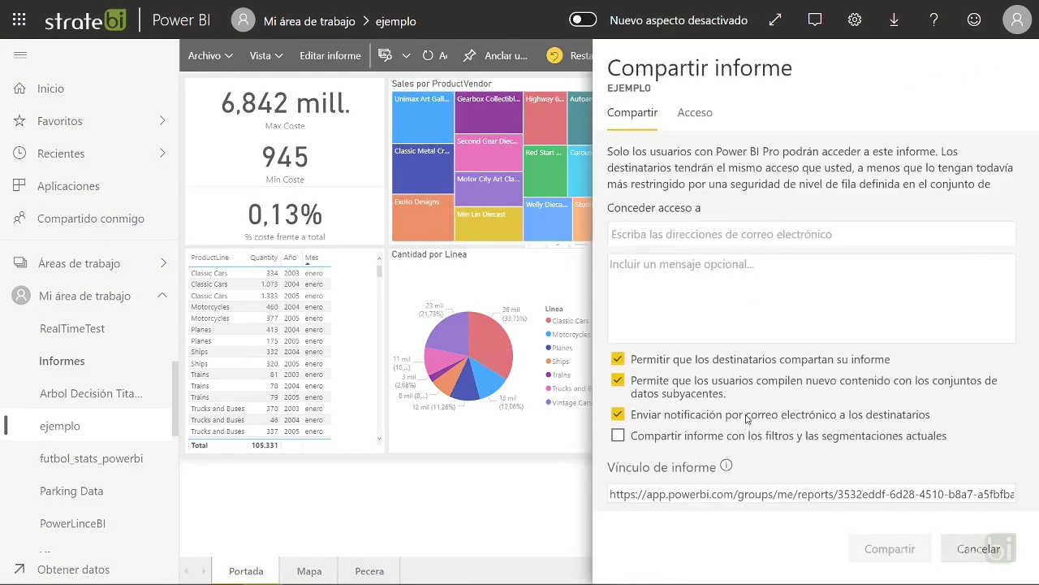
{"action": "left_click", "coordinate": [967, 549]}
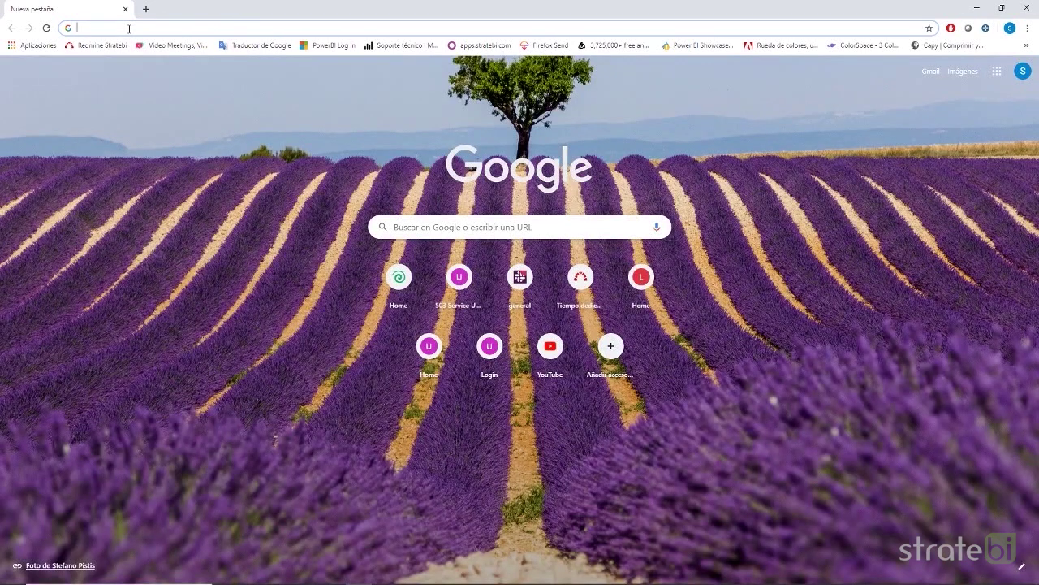
{"action": "type", "text": "https://powerbi.microsoft.com/"}
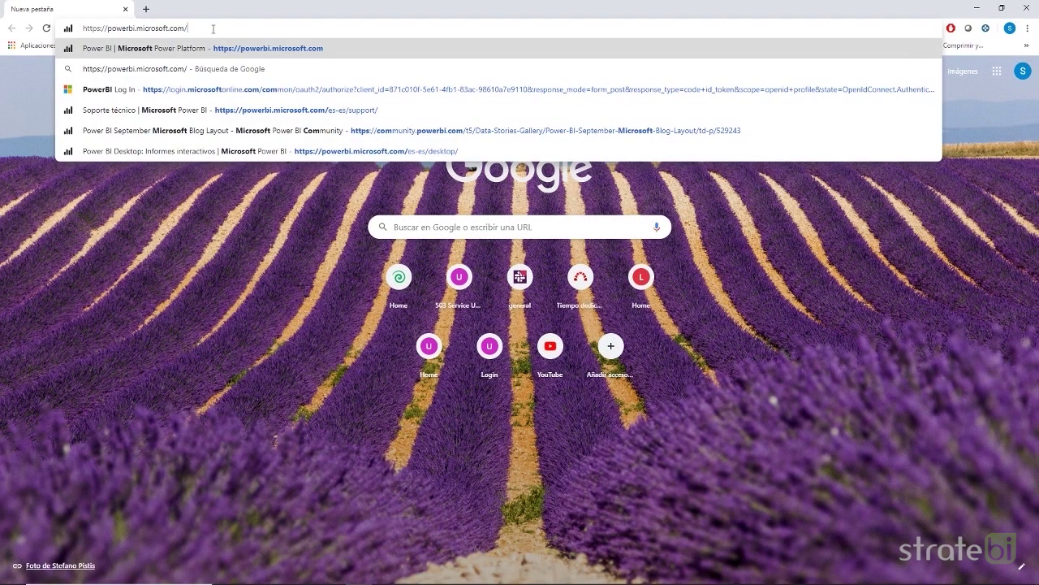
{"action": "key", "text": "Return"}
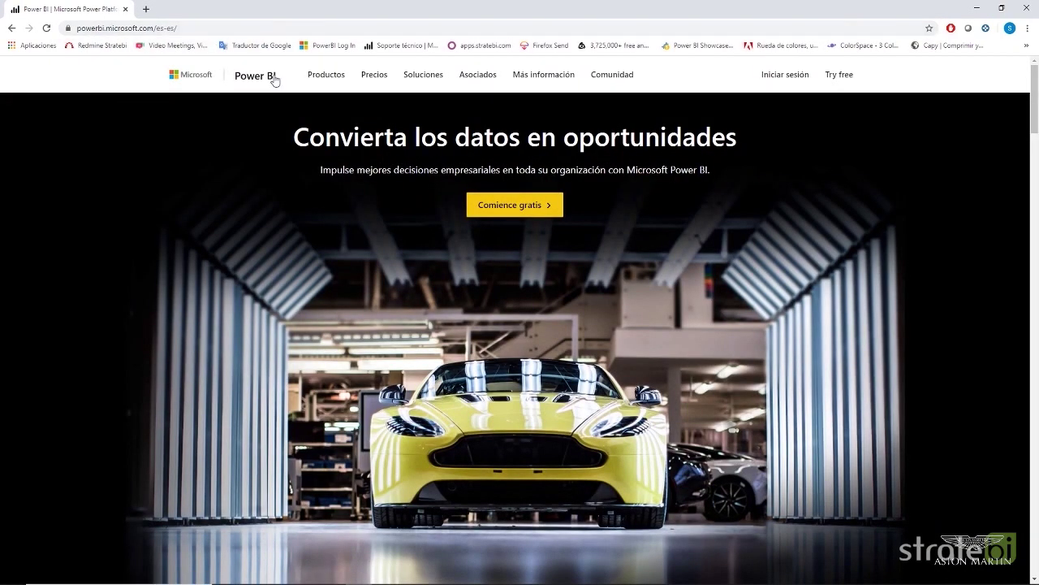
{"action": "left_click", "coordinate": [322, 82]}
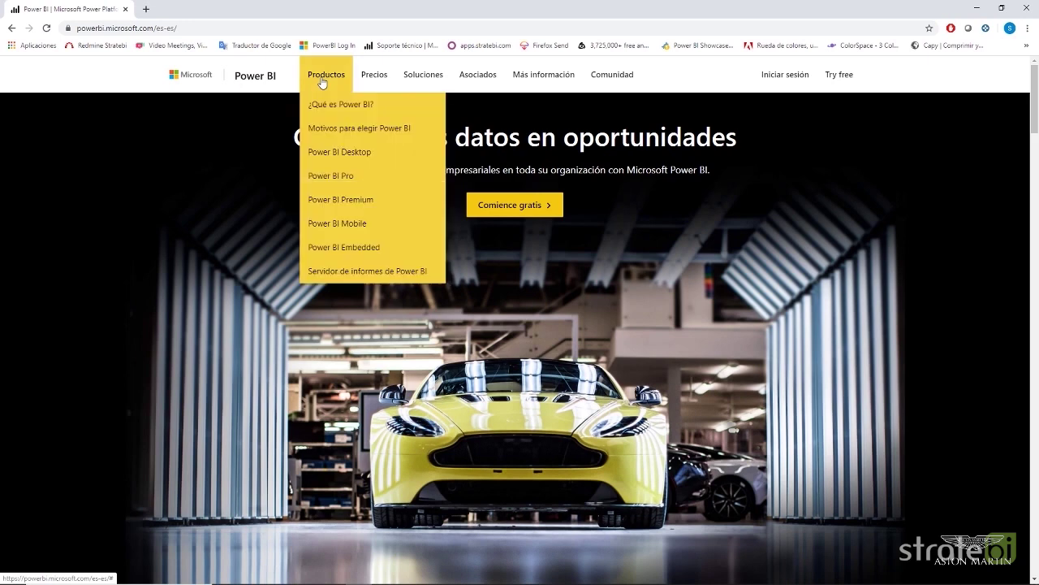
{"action": "left_click", "coordinate": [332, 155]}
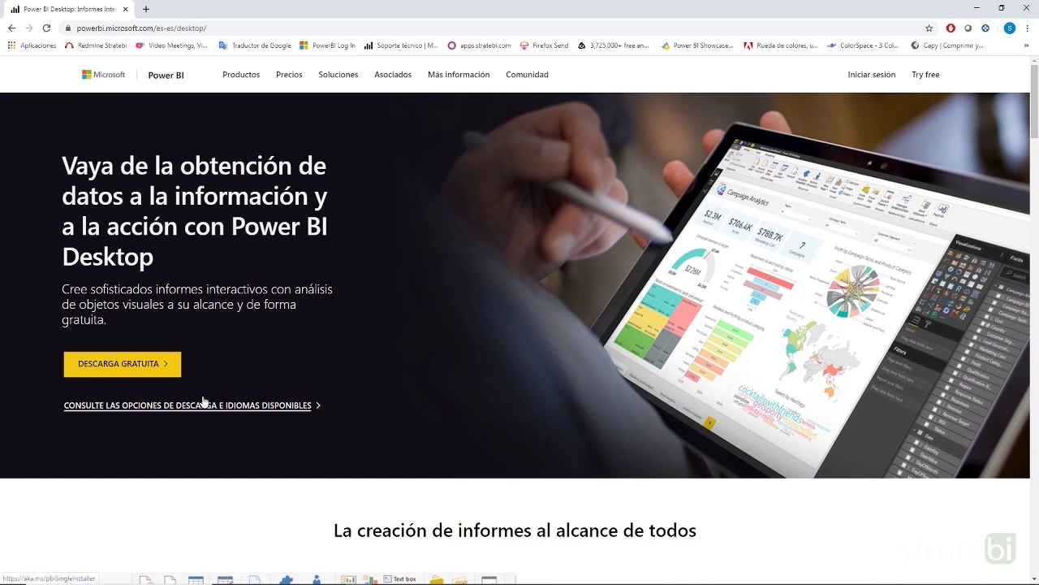
{"action": "left_click", "coordinate": [129, 412]}
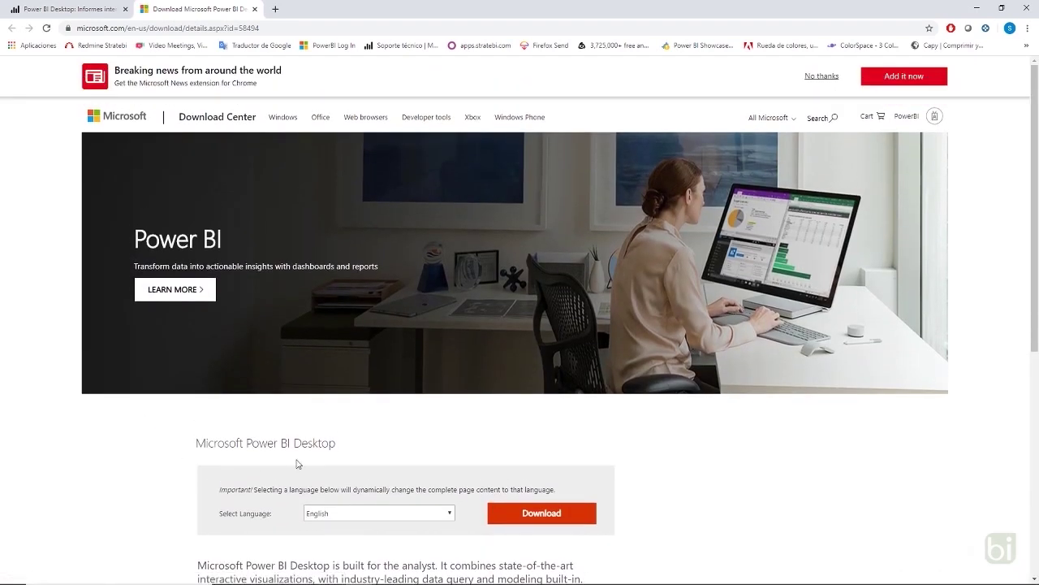
Step: Set the Microsoft Power BI Desktop download language to Spanish and request the download
{"action": "scroll", "coordinate": [334, 449], "scroll_direction": "down", "scroll_amount": 1}
{"action": "left_click", "coordinate": [337, 459]}
{"action": "scroll", "coordinate": [350, 418], "scroll_direction": "down", "scroll_amount": 3}
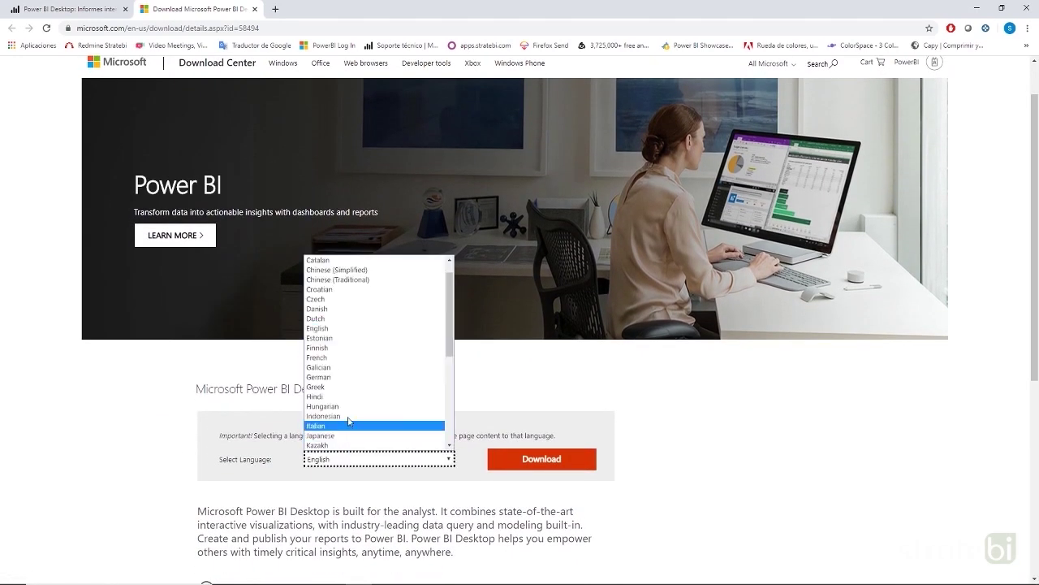
{"action": "scroll", "coordinate": [349, 418], "scroll_direction": "down", "scroll_amount": 5}
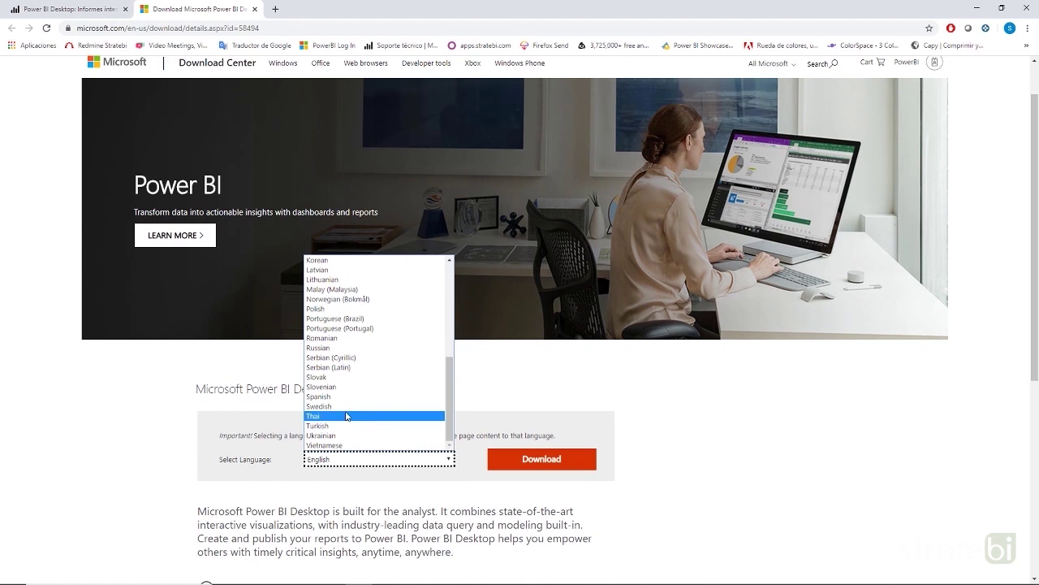
{"action": "left_click", "coordinate": [335, 398]}
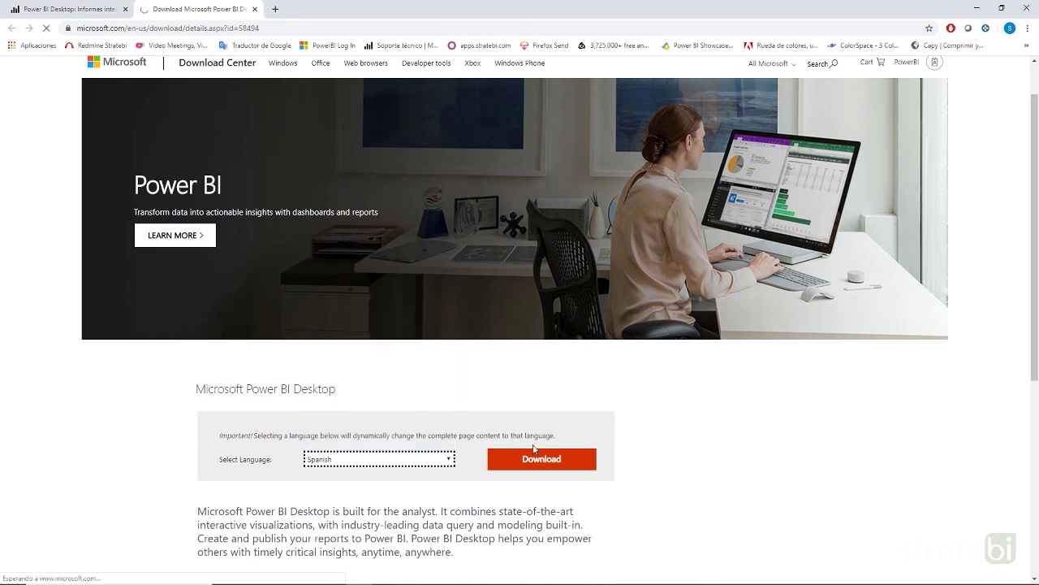
{"action": "left_click", "coordinate": [559, 459]}
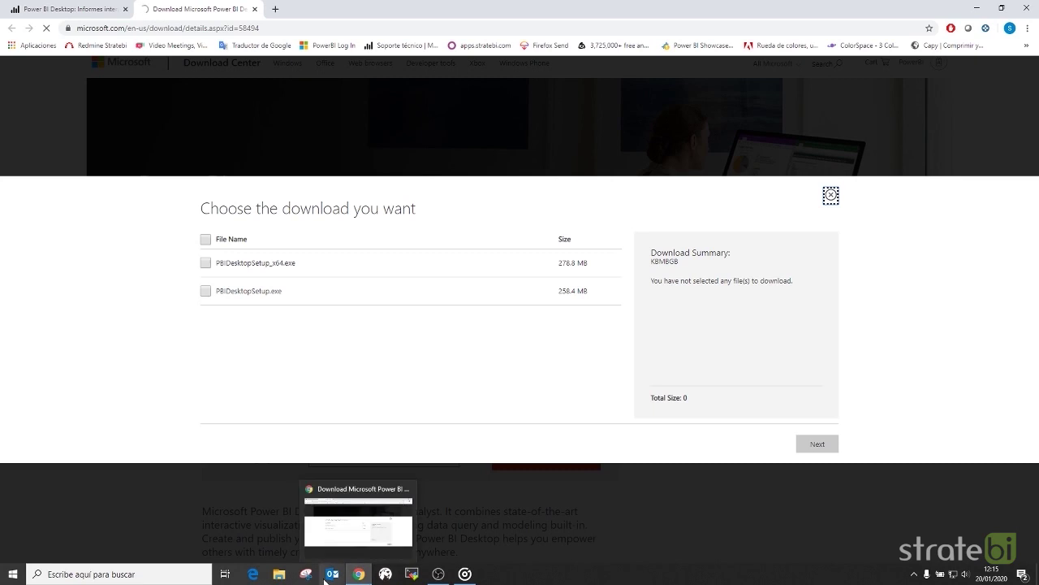
Step: Check the system type in the properties of Este equipo from File Explorer, and return to the Chrome download page
{"action": "left_click", "coordinate": [279, 576]}
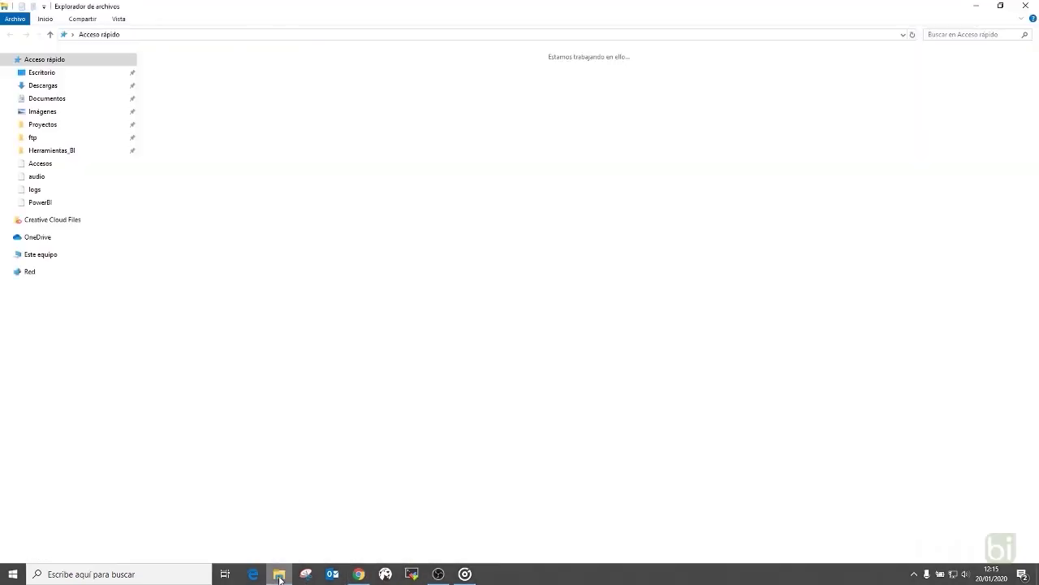
{"action": "right_click", "coordinate": [48, 255]}
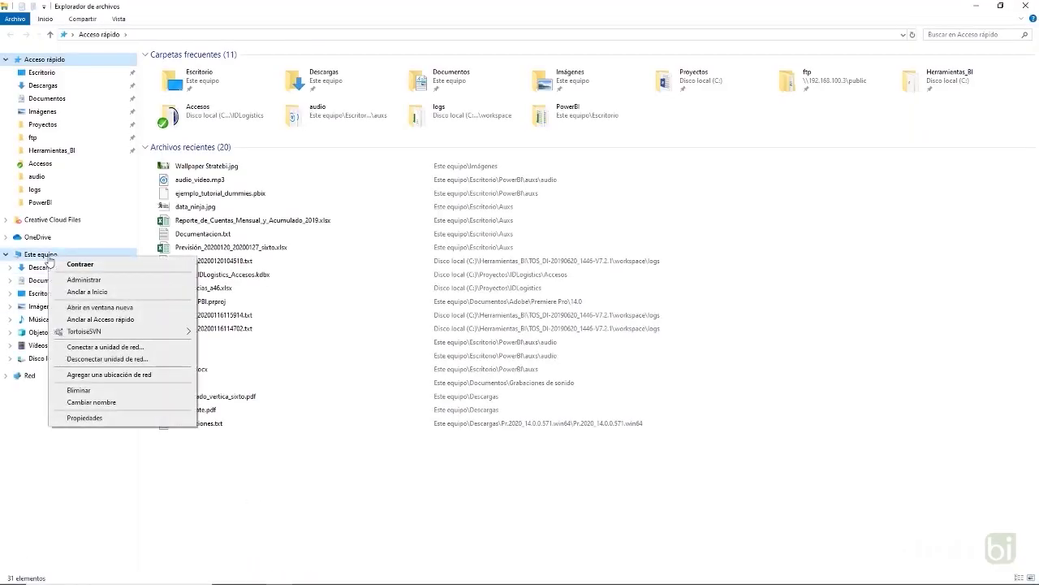
{"action": "left_click", "coordinate": [99, 418]}
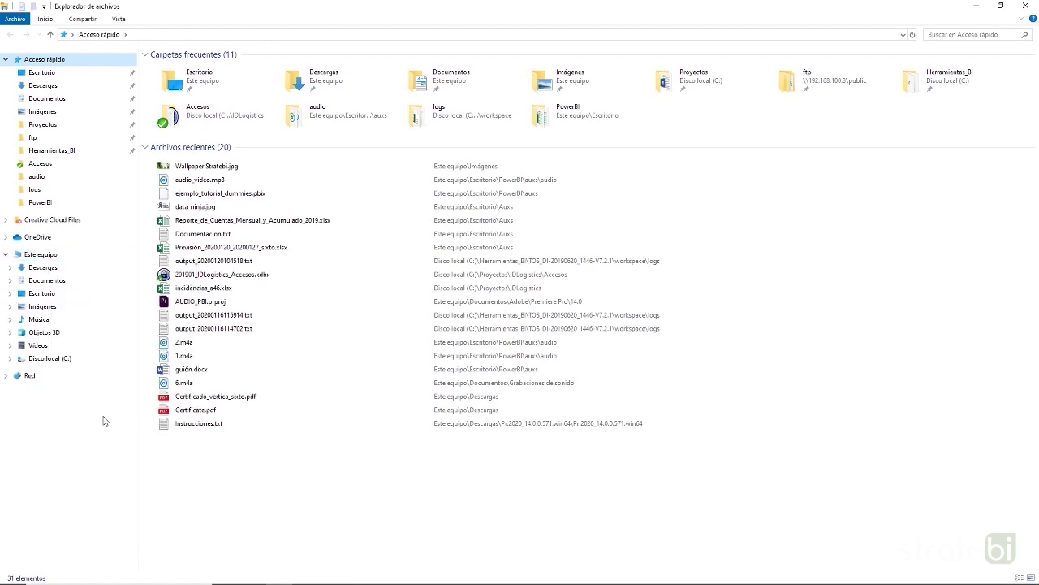
{"action": "left_click_drag", "start_coordinate": [690, 10], "coordinate": [522, 18]}
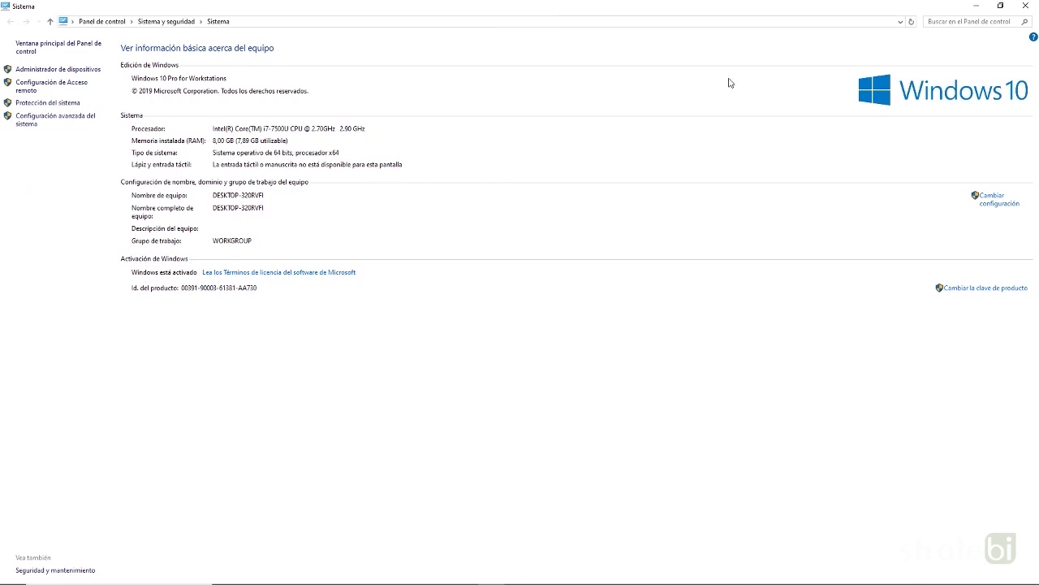
{"action": "key", "text": "alt+Tab"}
Step: Choose the PBIDesktopSetup_x64.exe file and start its download
{"action": "left_click", "coordinate": [492, 277]}
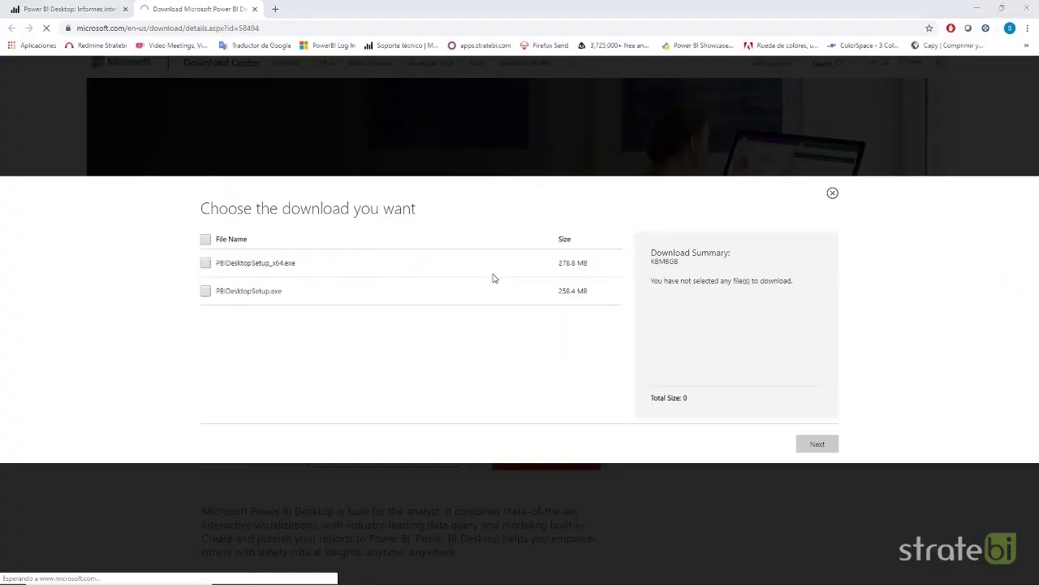
{"action": "left_click", "coordinate": [206, 263]}
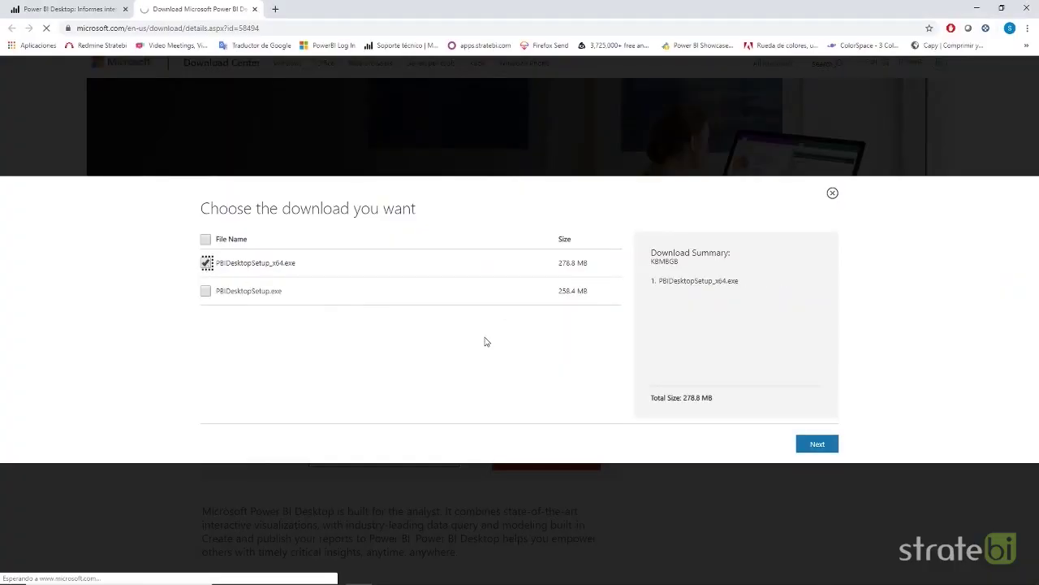
{"action": "left_click", "coordinate": [811, 445]}
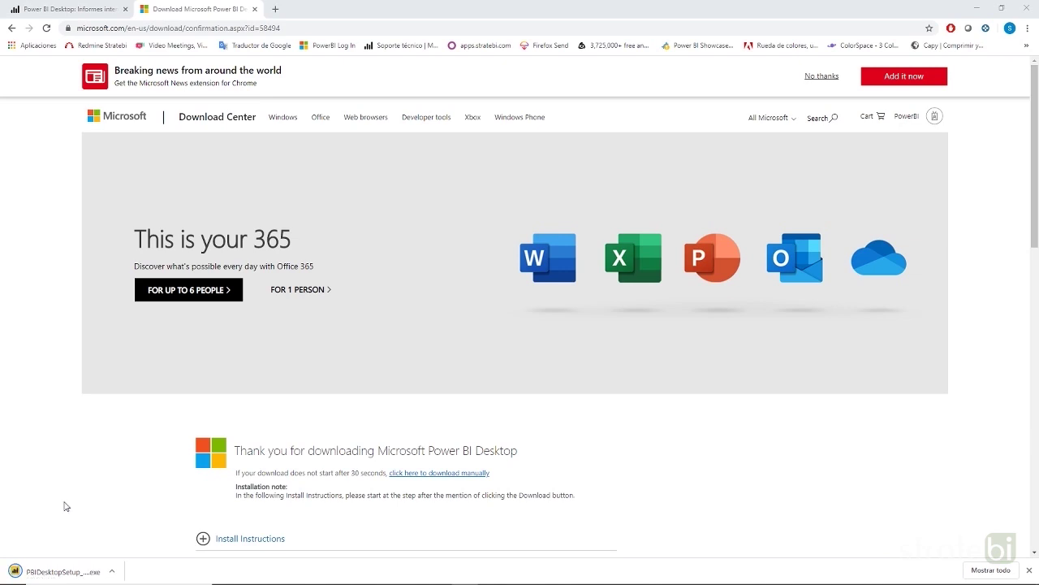
Step: Run the downloaded Power BI Desktop installer and continue past the setup wizard's welcome page
{"action": "left_click", "coordinate": [54, 573]}
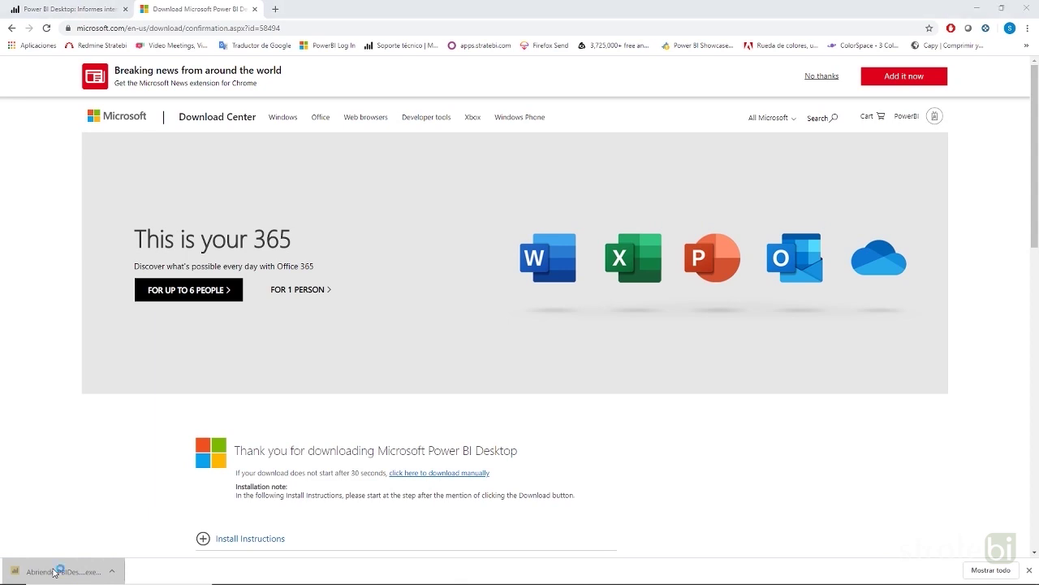
{"action": "left_click", "coordinate": [537, 275]}
{"action": "left_click", "coordinate": [555, 274]}
{"action": "left_click", "coordinate": [581, 382]}
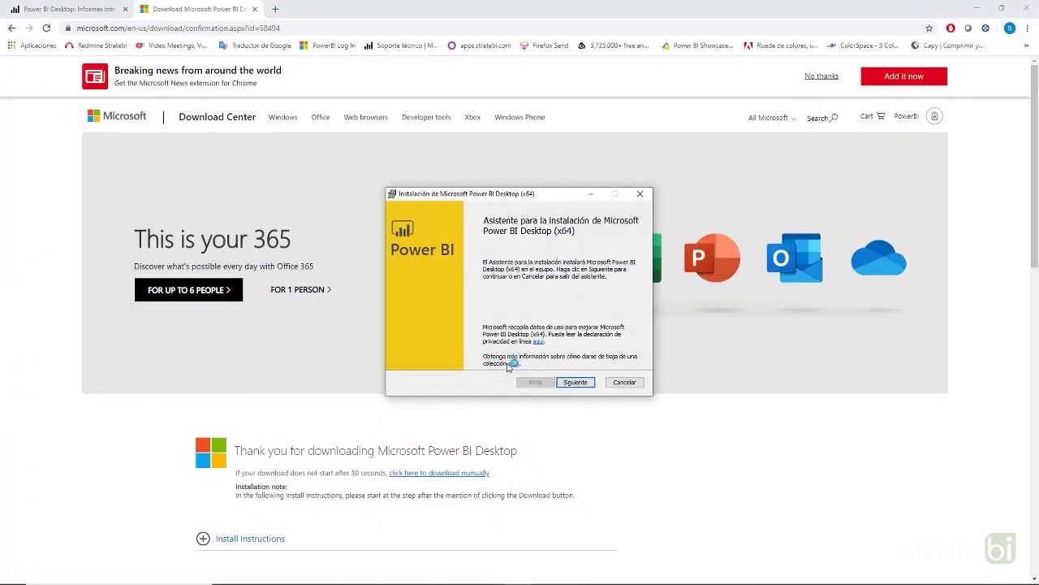
{"action": "left_click", "coordinate": [583, 382]}
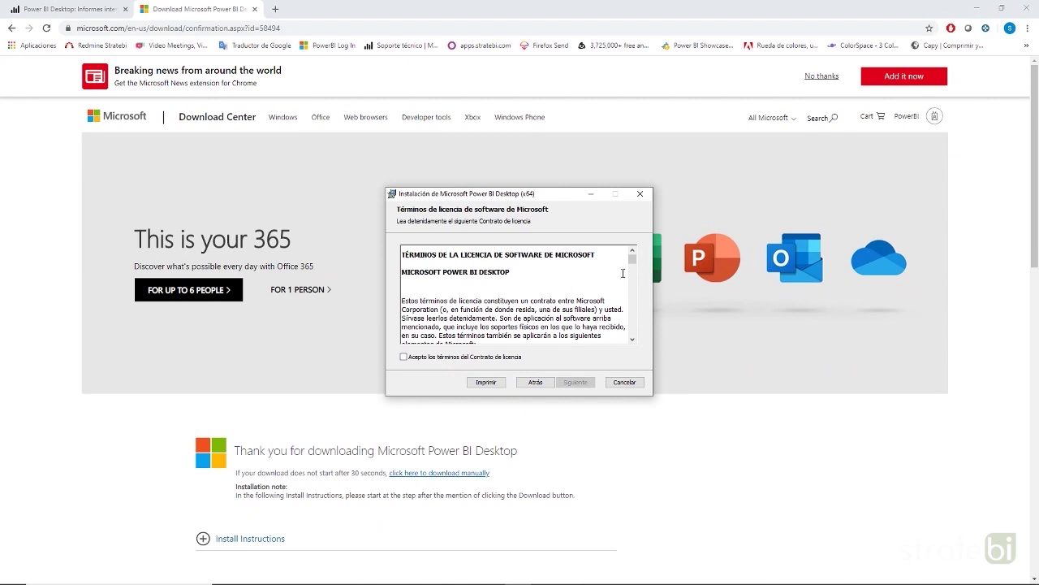
Step: Read through the Microsoft Power BI Desktop license terms to the end, accept them and continue
{"action": "left_click_drag", "start_coordinate": [633, 259], "coordinate": [631, 330]}
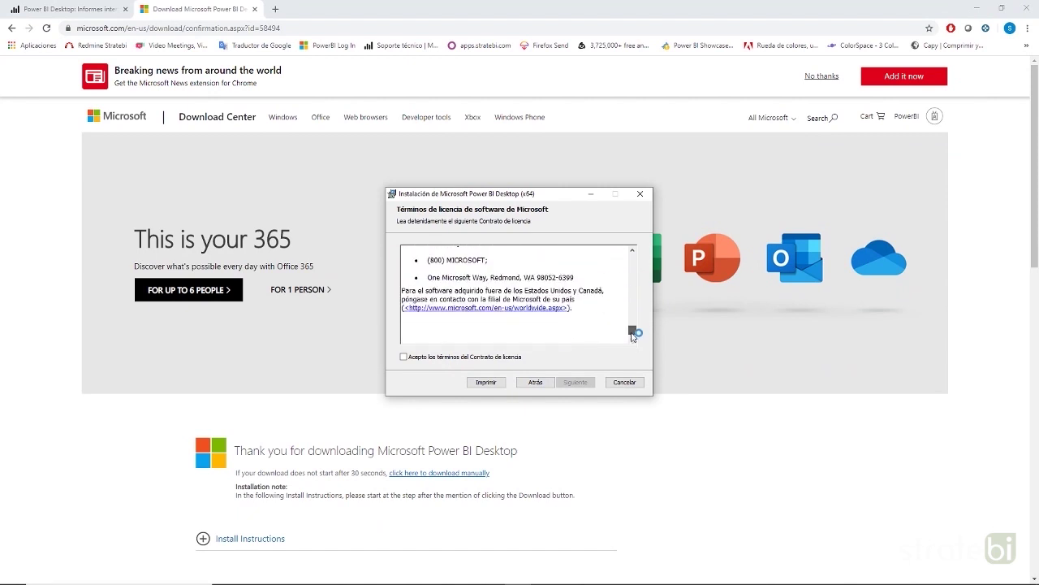
{"action": "left_click", "coordinate": [493, 356]}
{"action": "left_click", "coordinate": [568, 383]}
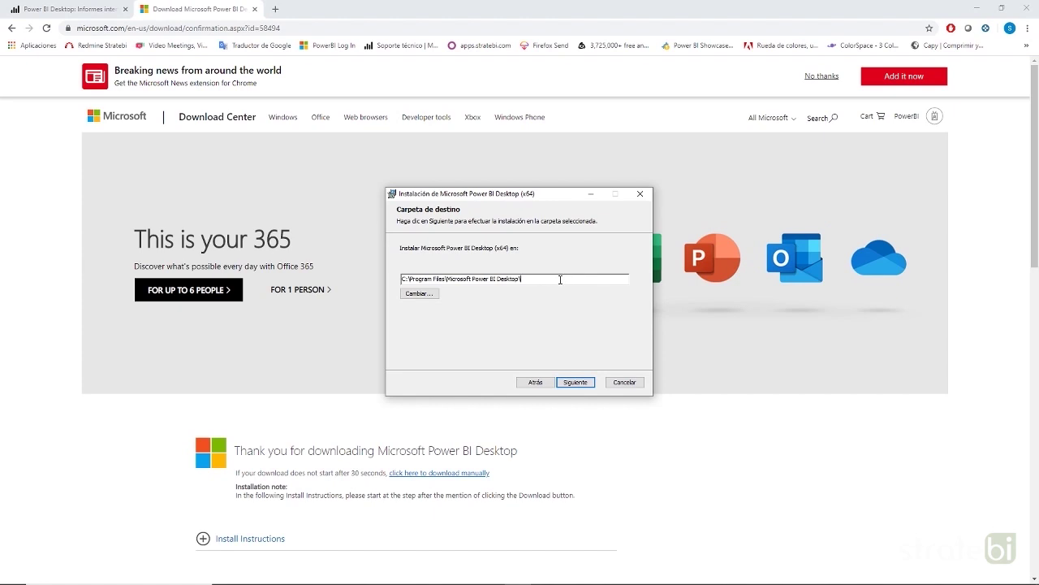
Step: Install Power BI Desktop in C:\Program Files\Microsoft Power BI Desktop\ with a desktop shortcut, and finish the setup wizard
{"action": "left_click", "coordinate": [571, 382]}
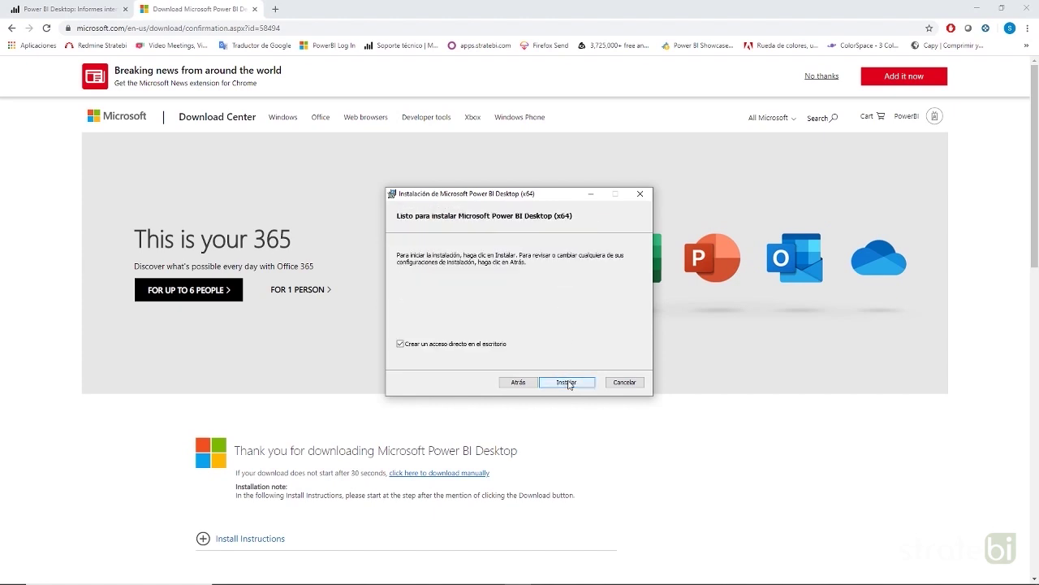
{"action": "left_click", "coordinate": [569, 383]}
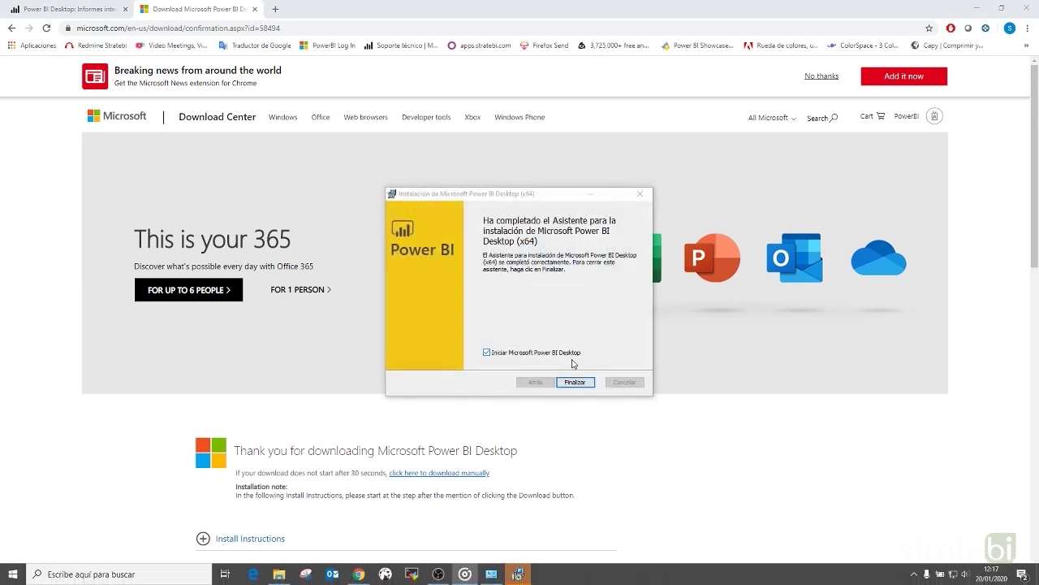
{"action": "left_click", "coordinate": [577, 383]}
{"action": "left_click", "coordinate": [578, 384]}
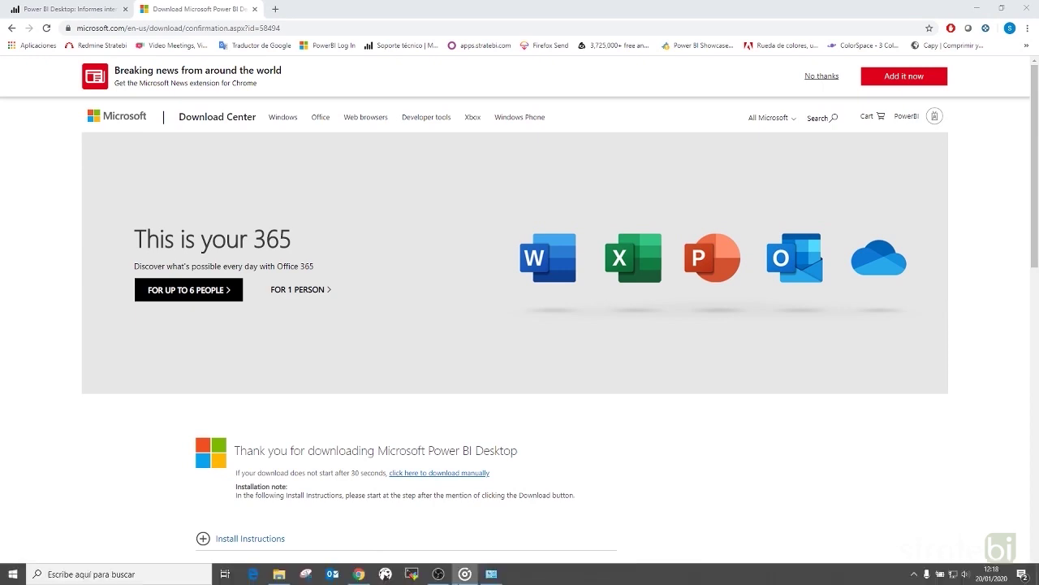
Step: Search Windows for "power" and launch the Power BI Desktop application
{"action": "key", "text": "super"}
{"action": "type", "text": "power"}
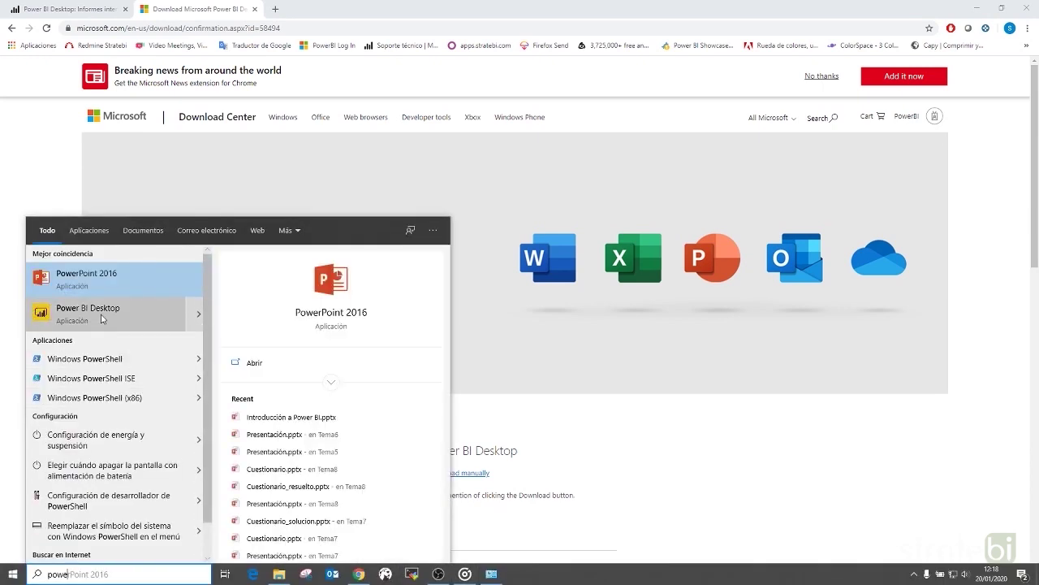
{"action": "left_click", "coordinate": [101, 318]}
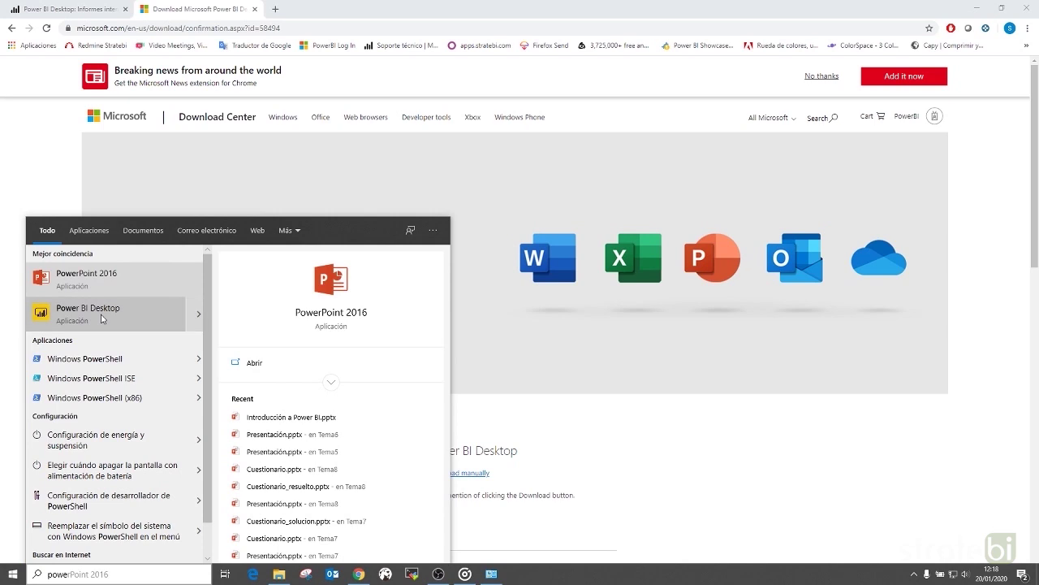
{"action": "left_click", "coordinate": [20, 375]}
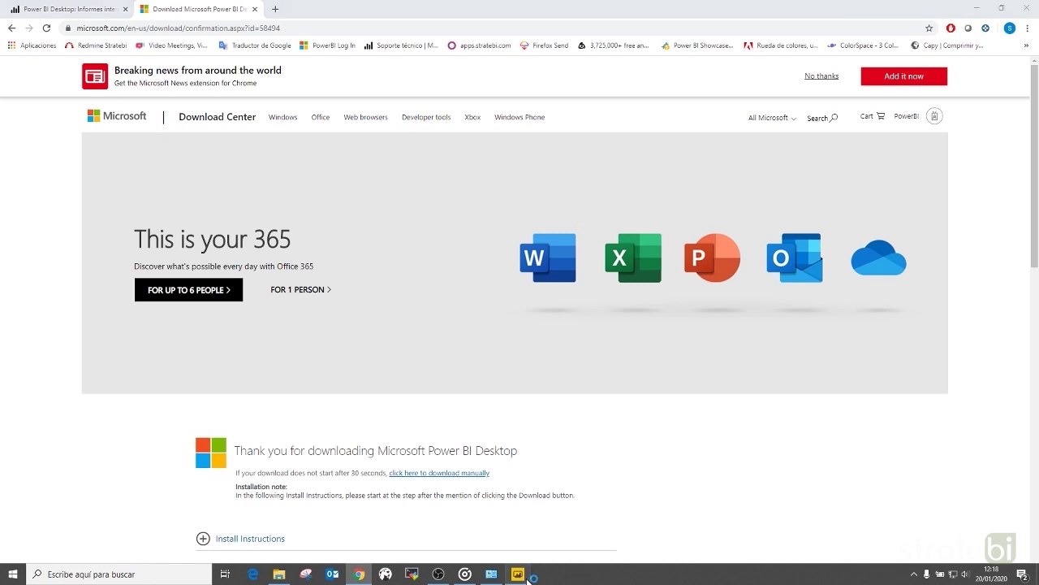
{"action": "left_click", "coordinate": [359, 573]}
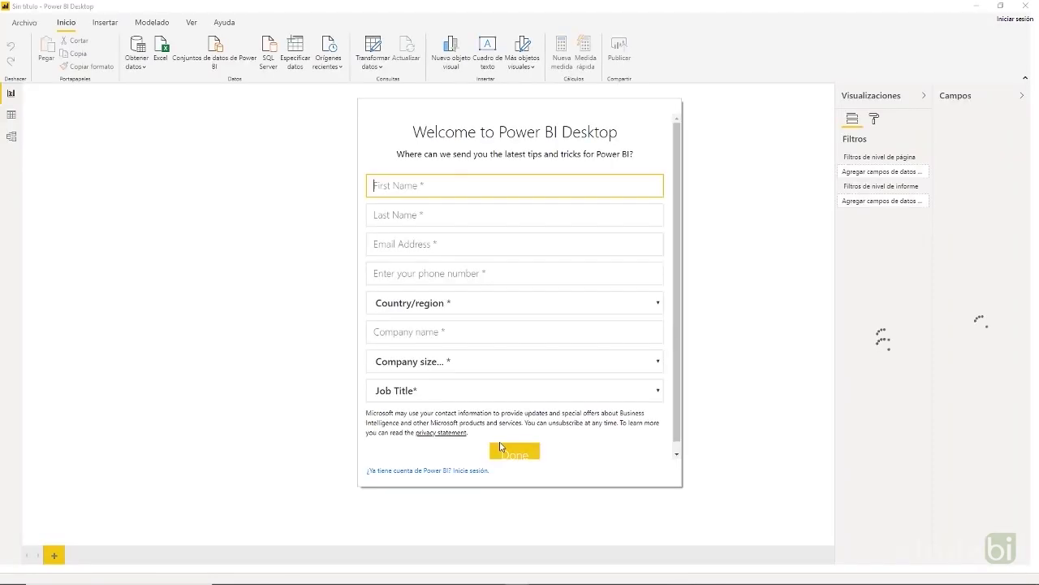
Step: Skip the registration form and the sign-in dialog, and close the start screen to reach the blank report
{"action": "left_click", "coordinate": [471, 472]}
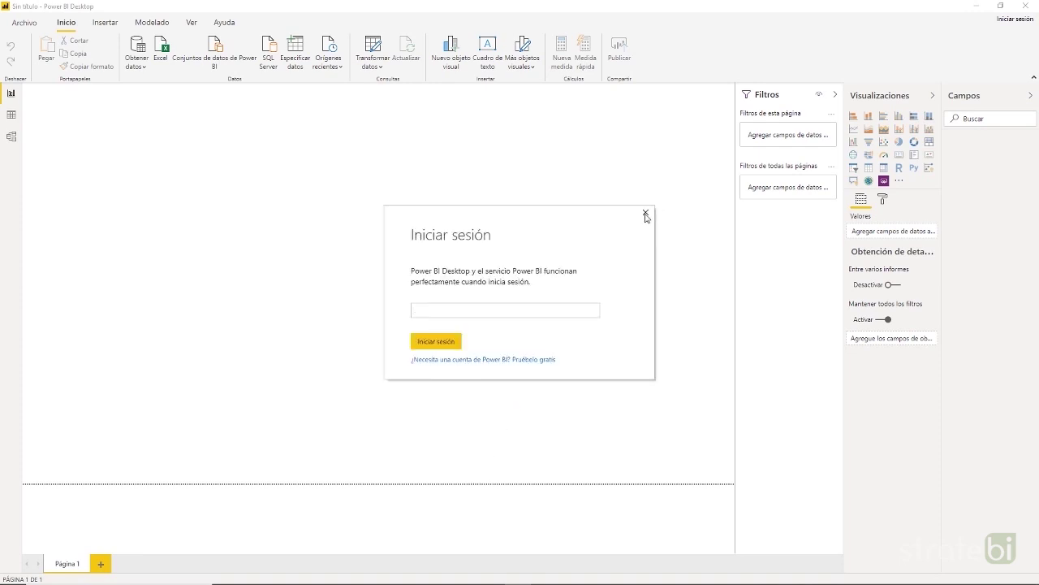
{"action": "left_click", "coordinate": [646, 213]}
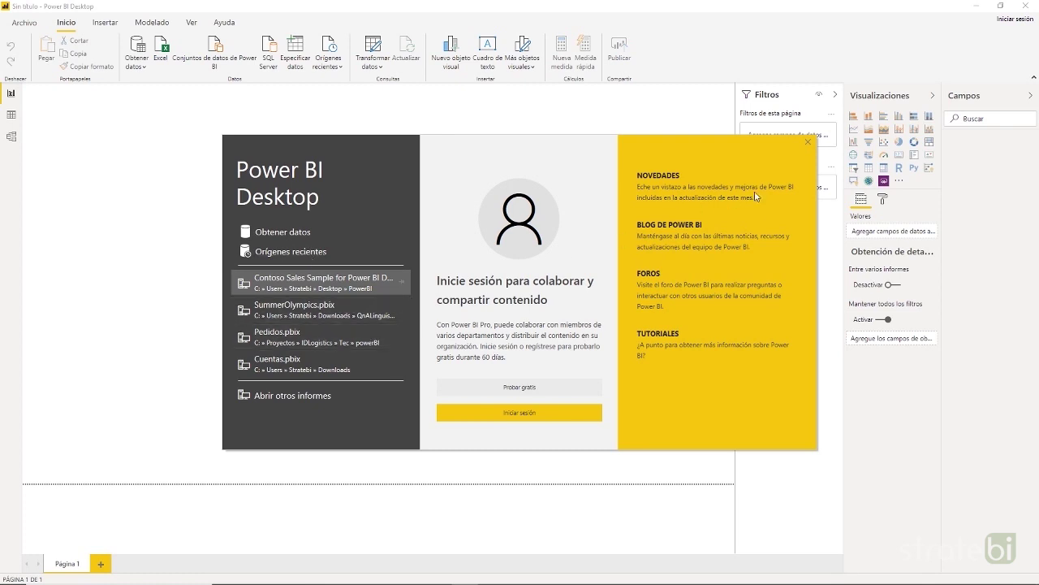
{"action": "left_click", "coordinate": [807, 144]}
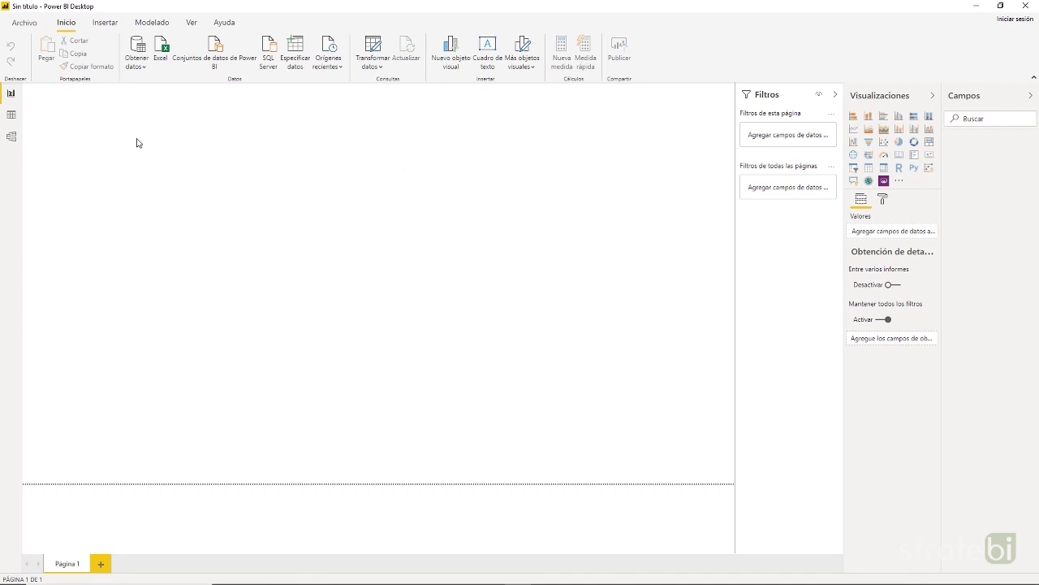
Step: Widen the Filtros pane slightly, examine the data and model views, and return to the report view
{"action": "left_click", "coordinate": [14, 101]}
{"action": "left_click_drag", "start_coordinate": [737, 249], "coordinate": [710, 248]}
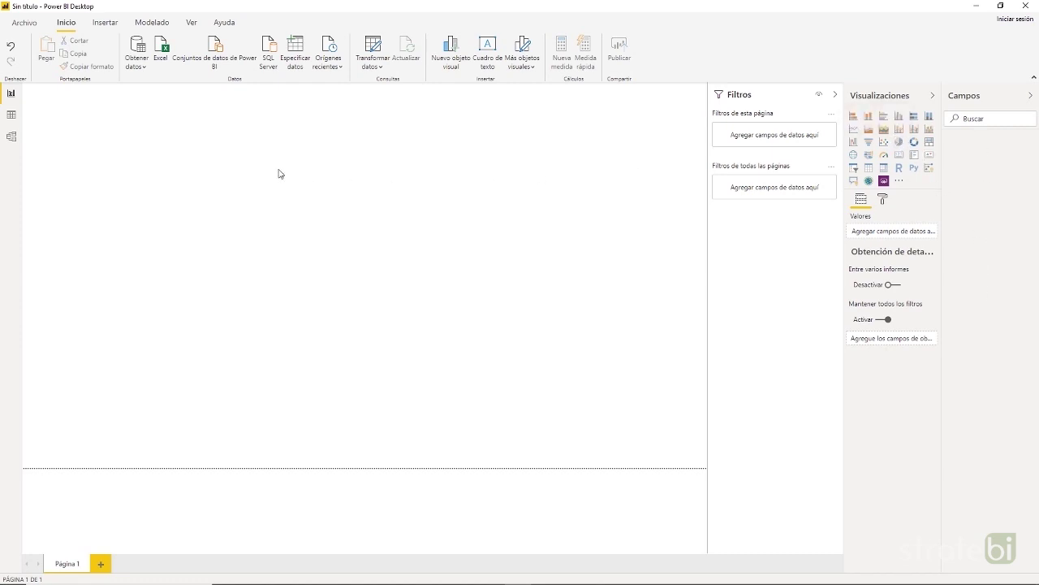
{"action": "left_click", "coordinate": [12, 116]}
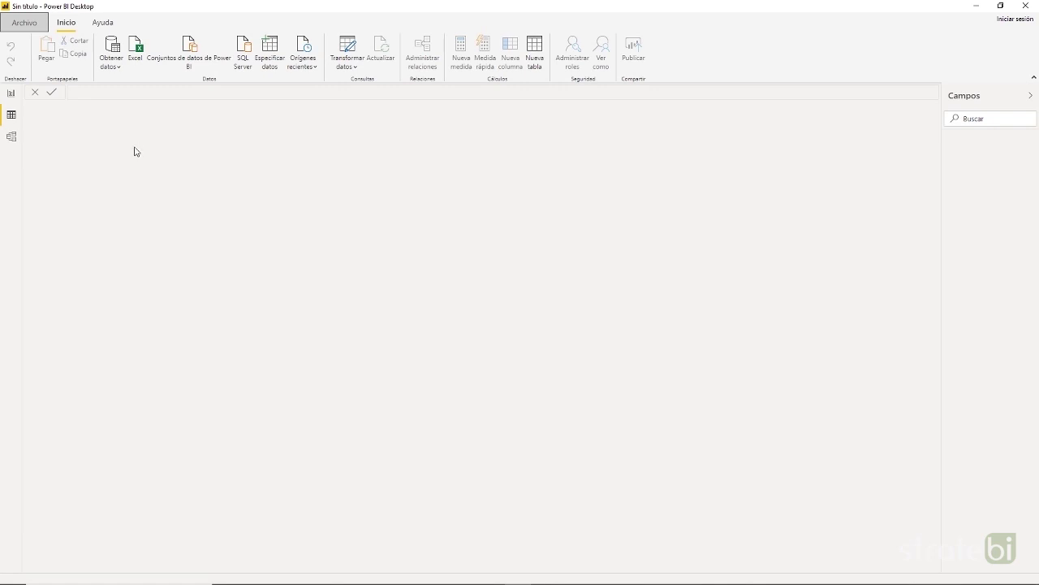
{"action": "left_click", "coordinate": [11, 136]}
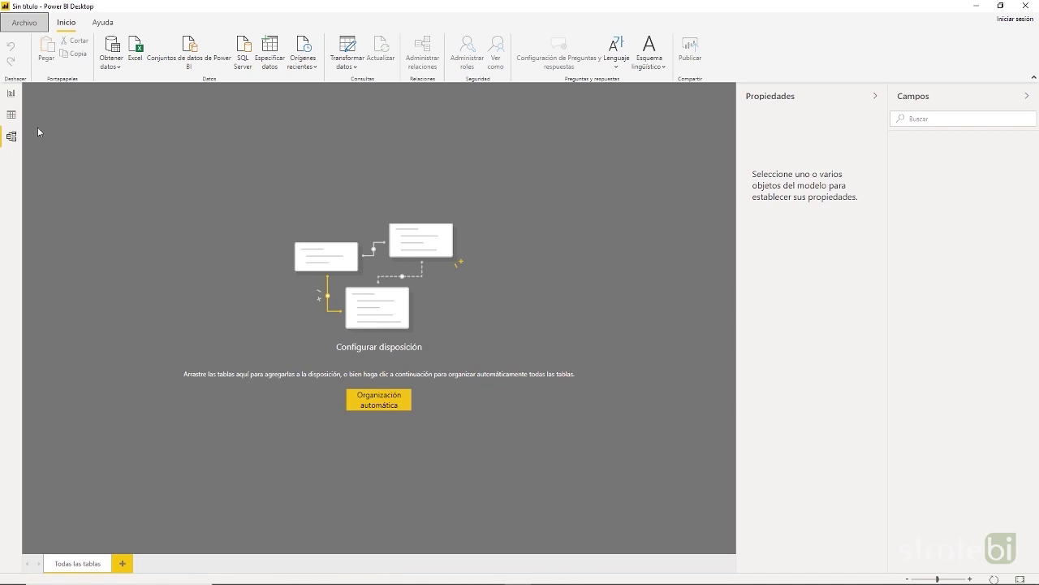
{"action": "left_click", "coordinate": [11, 96]}
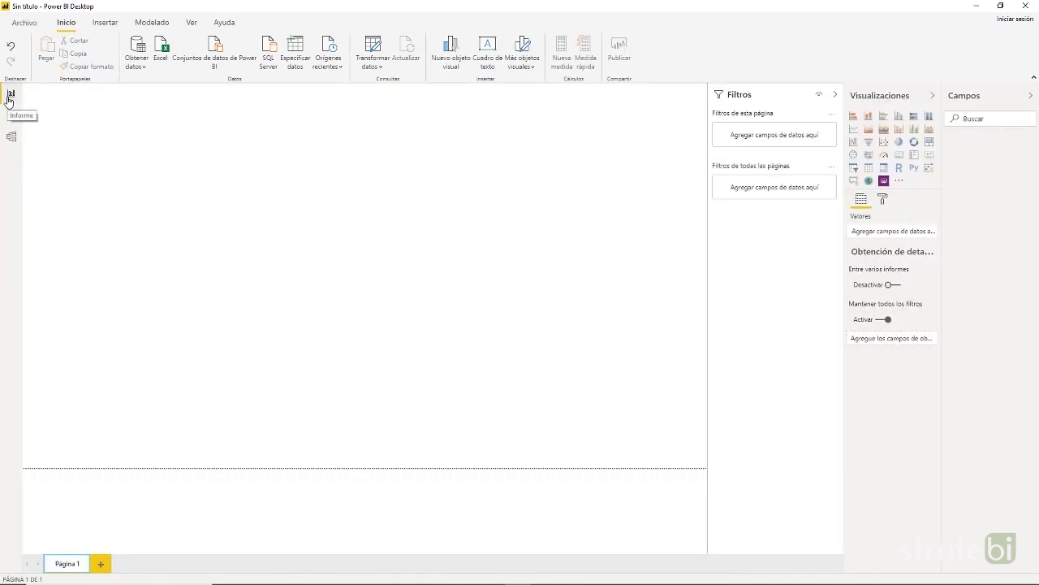
Step: Minimize the open windows, open the PowerBI folder on the desktop, and view the ccaa_provincias.xlsx and venta_vehiculos.xlsx source files
{"action": "mouse_move", "coordinate": [282, 578]}
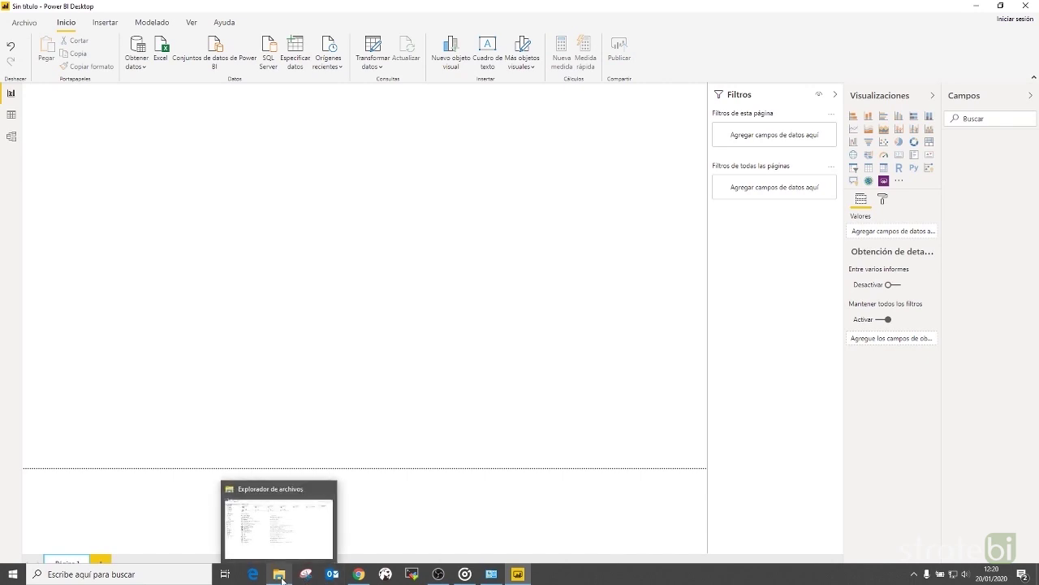
{"action": "left_click", "coordinate": [969, 7]}
{"action": "left_click", "coordinate": [970, 7]}
{"action": "left_click", "coordinate": [970, 7]}
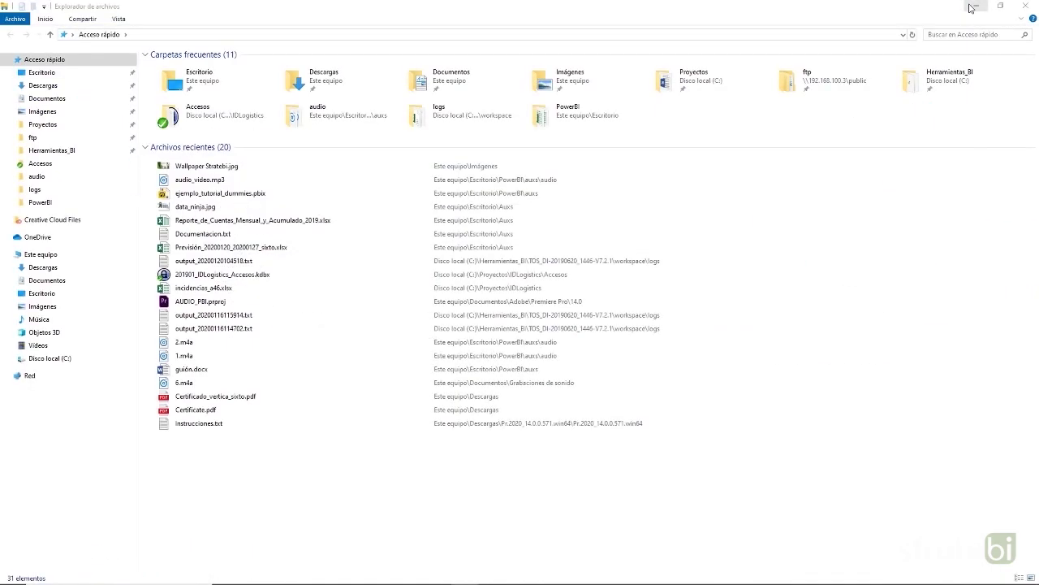
{"action": "left_click", "coordinate": [971, 8]}
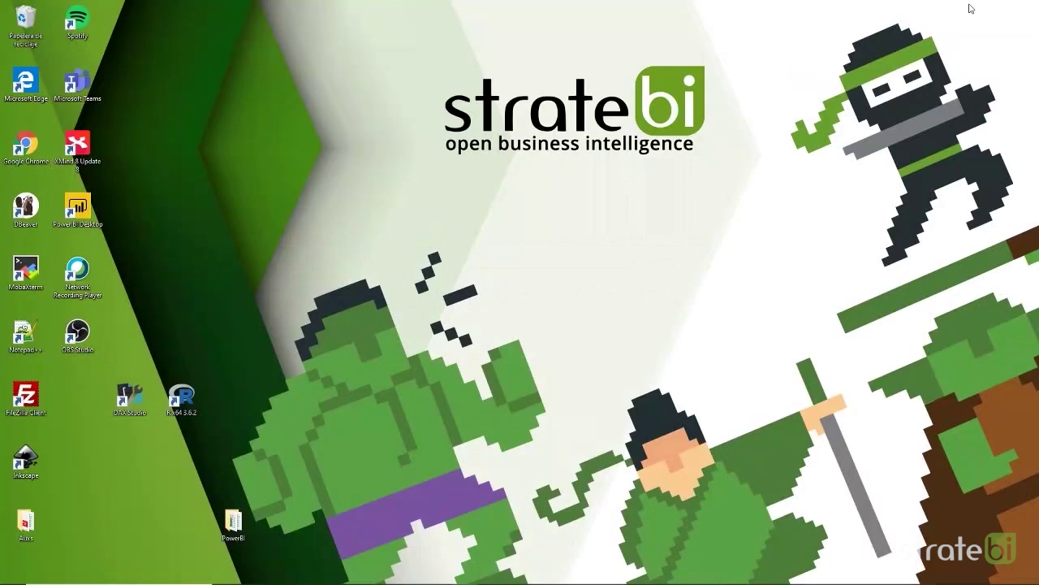
{"action": "double_click", "coordinate": [234, 524]}
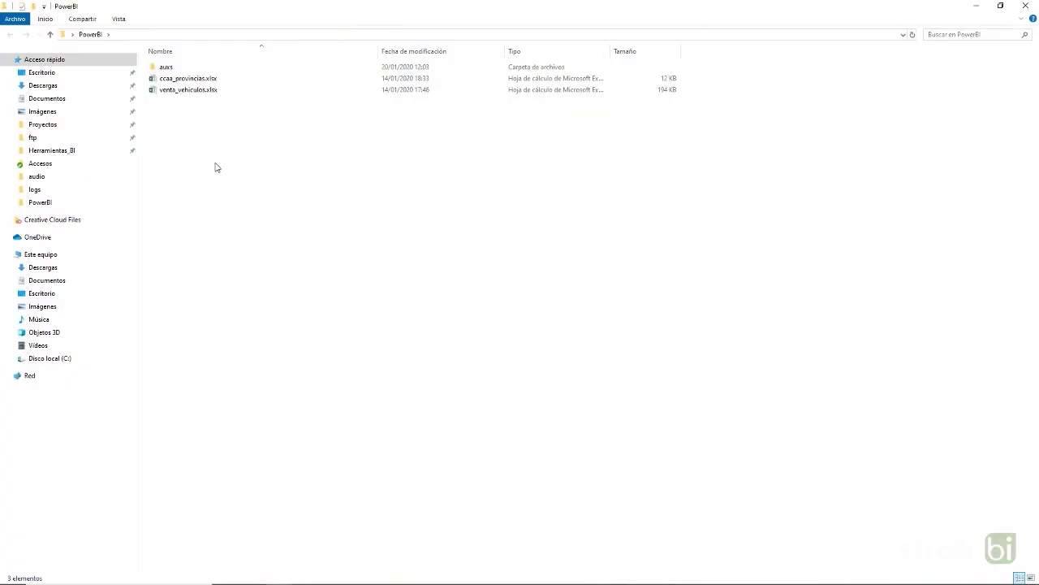
{"action": "left_click", "coordinate": [184, 78]}
{"action": "left_click", "coordinate": [185, 90]}
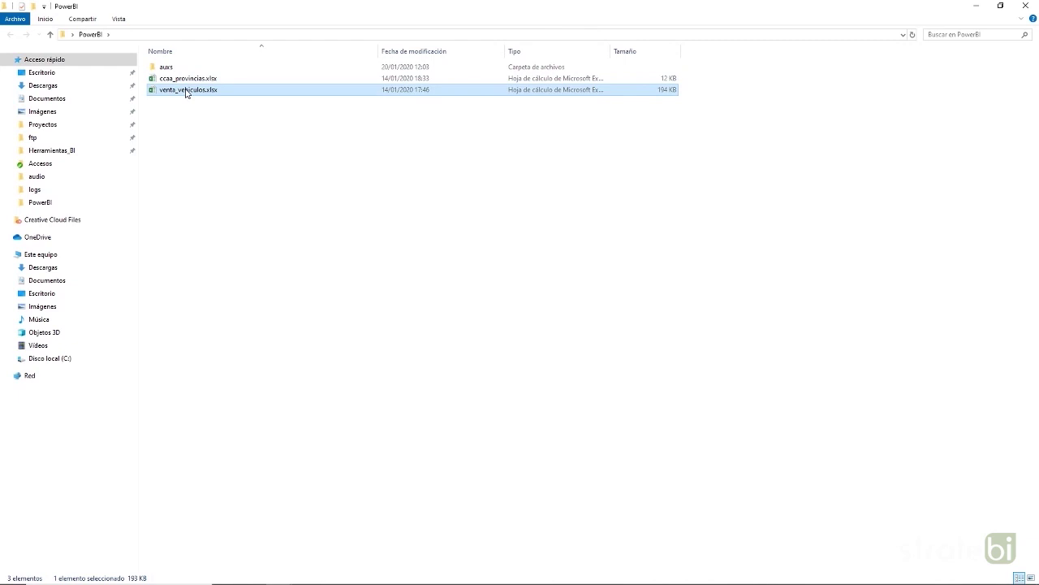
{"action": "left_click", "coordinate": [185, 132]}
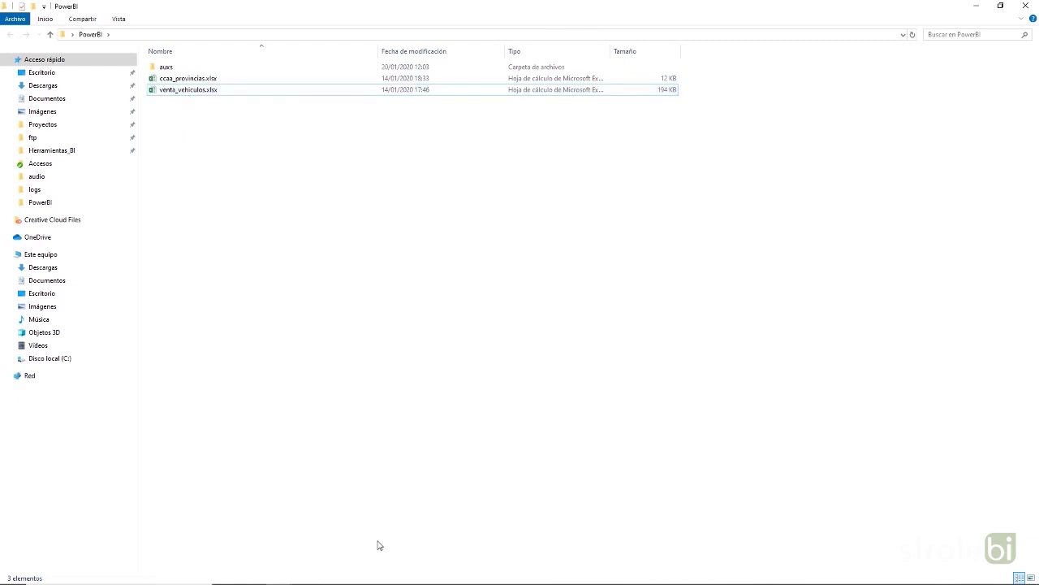
Step: Switch to Power BI Desktop and open the venta_vehiculos.xlsx workbook as an Excel data source
{"action": "mouse_move", "coordinate": [438, 577]}
{"action": "left_click", "coordinate": [514, 576]}
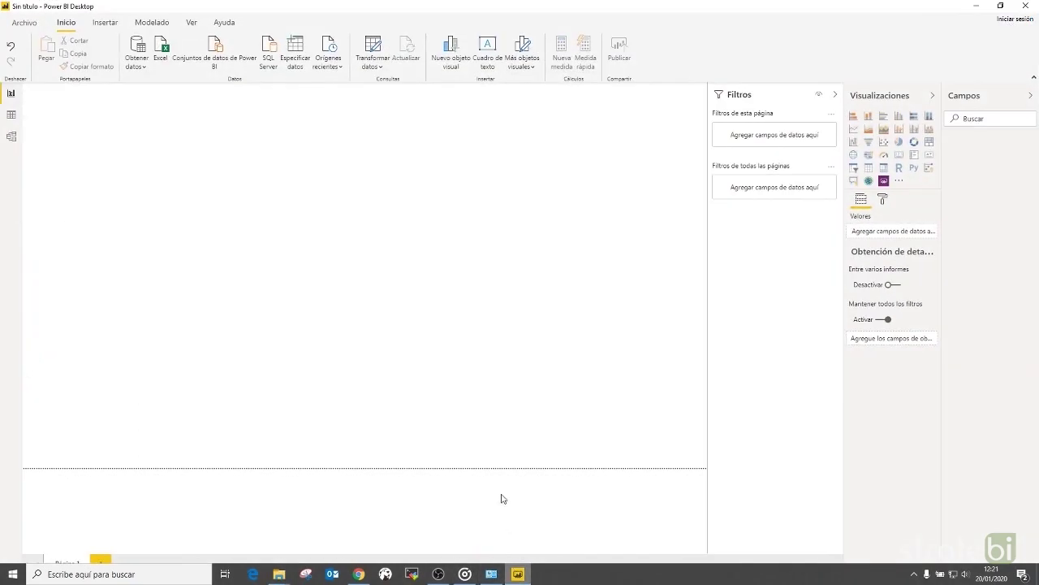
{"action": "left_click", "coordinate": [142, 68]}
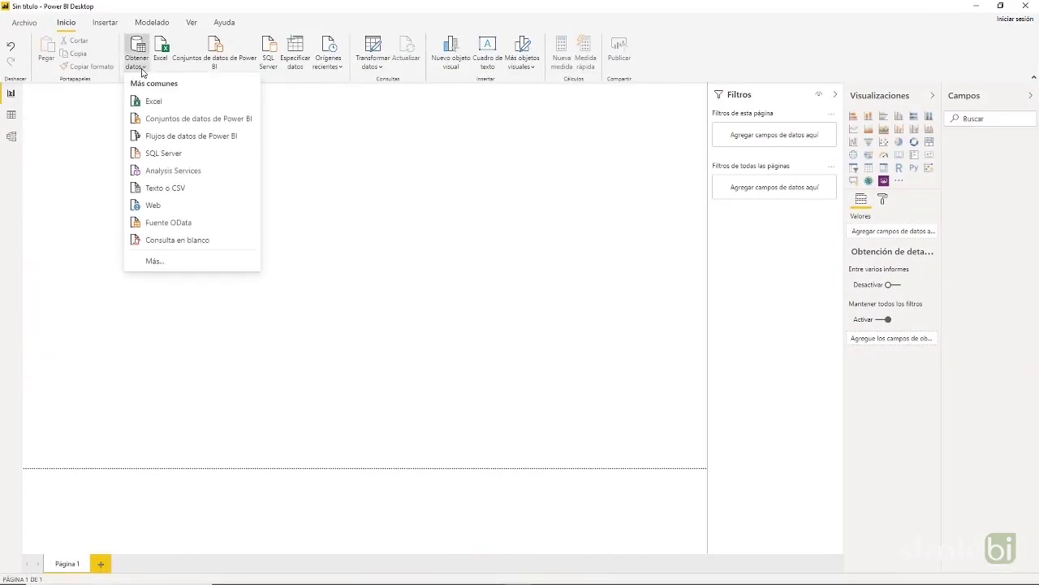
{"action": "left_click", "coordinate": [152, 101]}
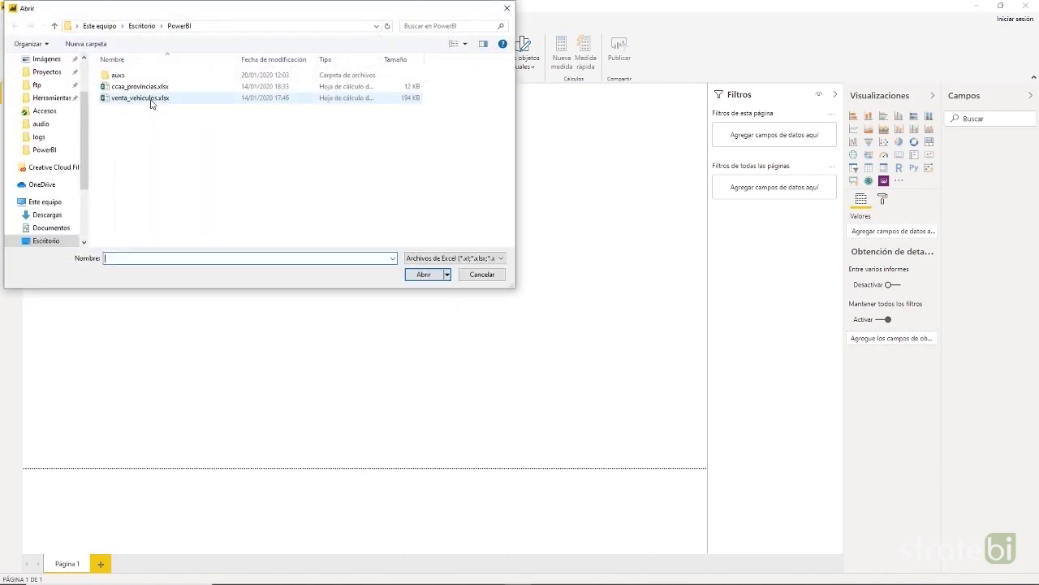
{"action": "left_click", "coordinate": [151, 101]}
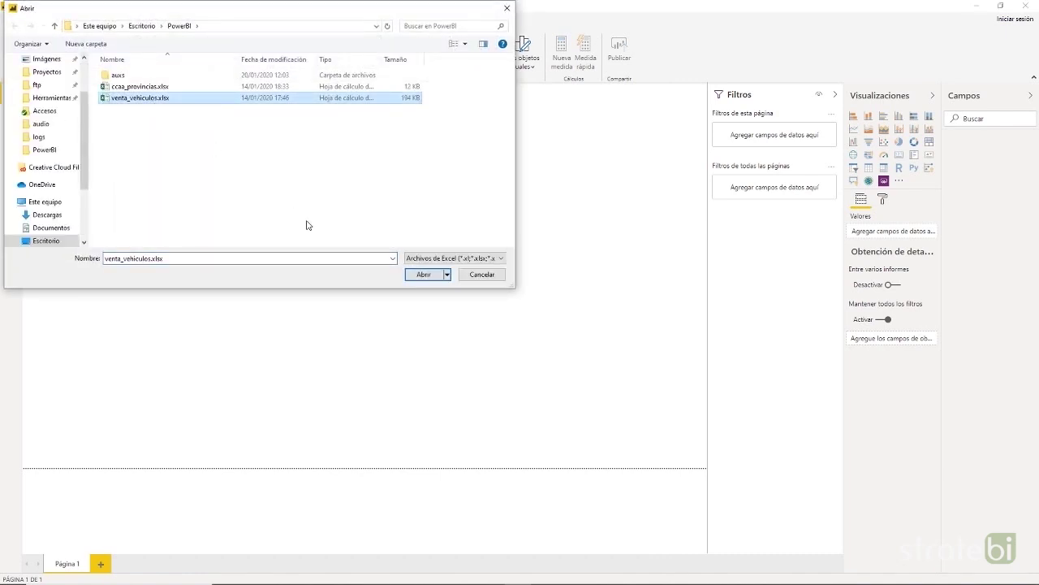
{"action": "left_click", "coordinate": [423, 275]}
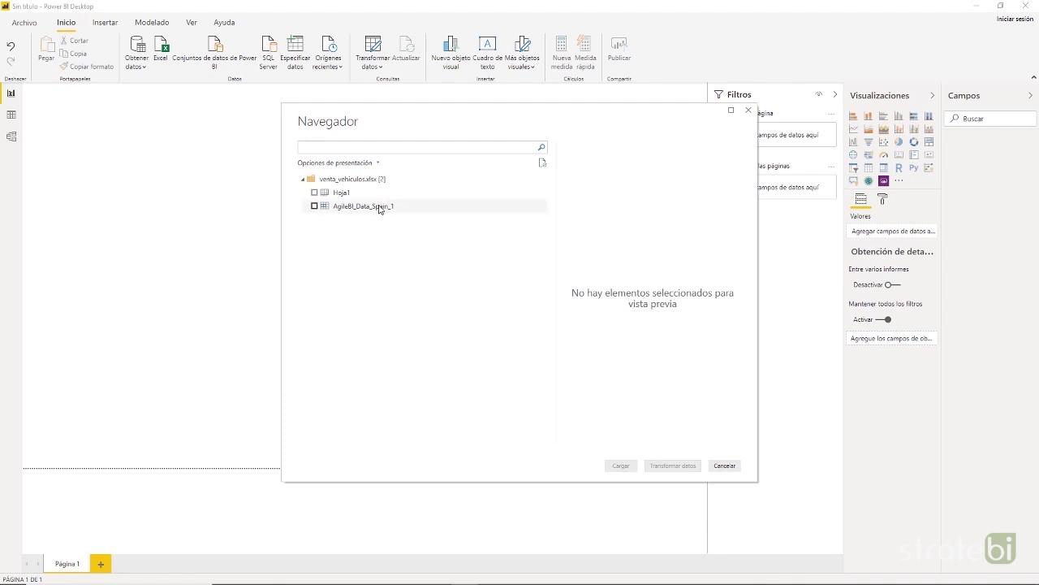
Step: Select the Hoja1 sheet of venta_vehiculos.xlsx, enlarge its preview, and load it into the report
{"action": "left_click", "coordinate": [315, 193]}
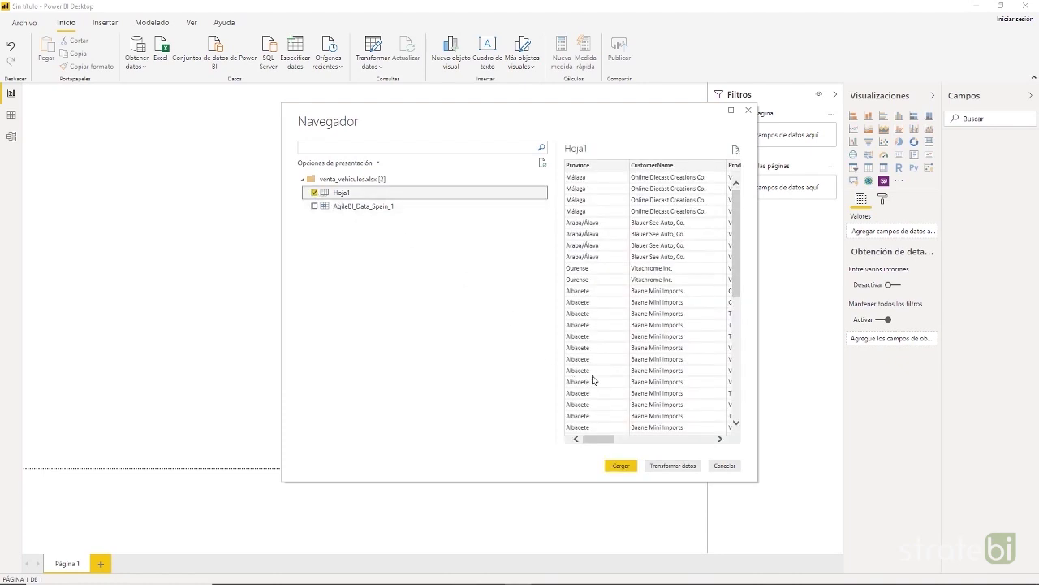
{"action": "left_click", "coordinate": [731, 110]}
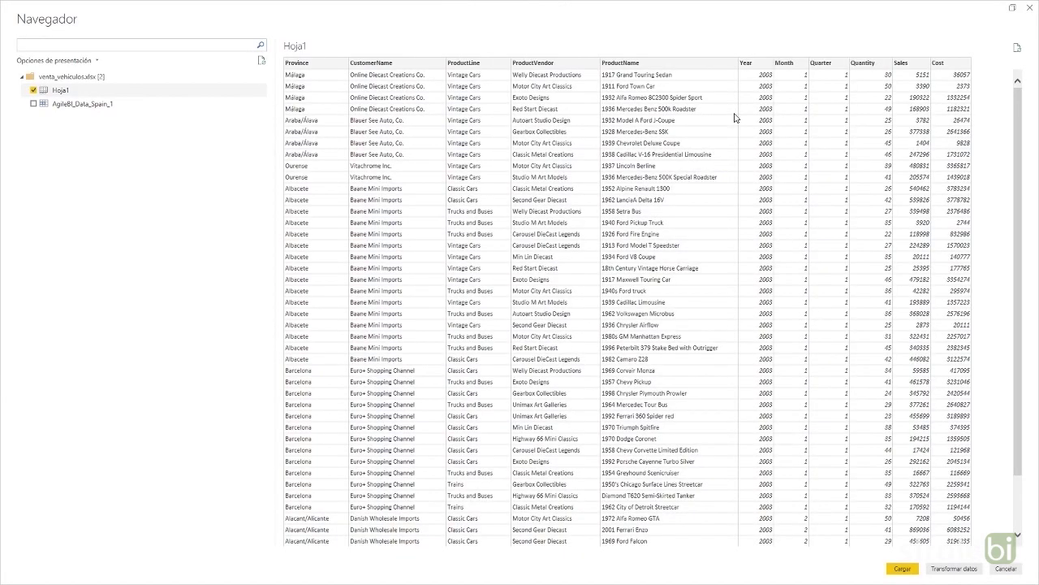
{"action": "left_click", "coordinate": [900, 568]}
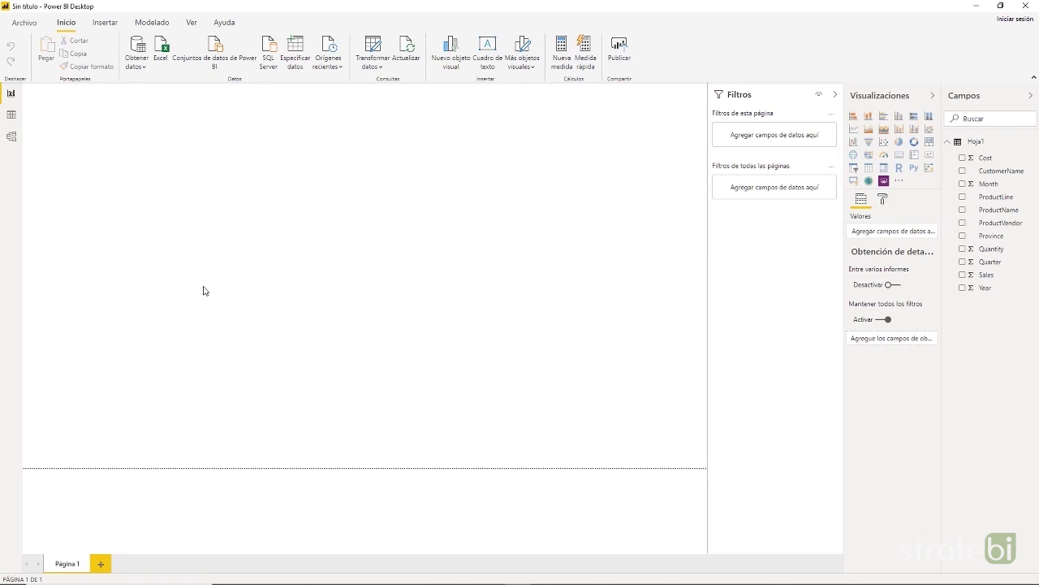
Step: Reposition the Hoja1 table in the model view, and display its rows in the data view
{"action": "left_click", "coordinate": [12, 137]}
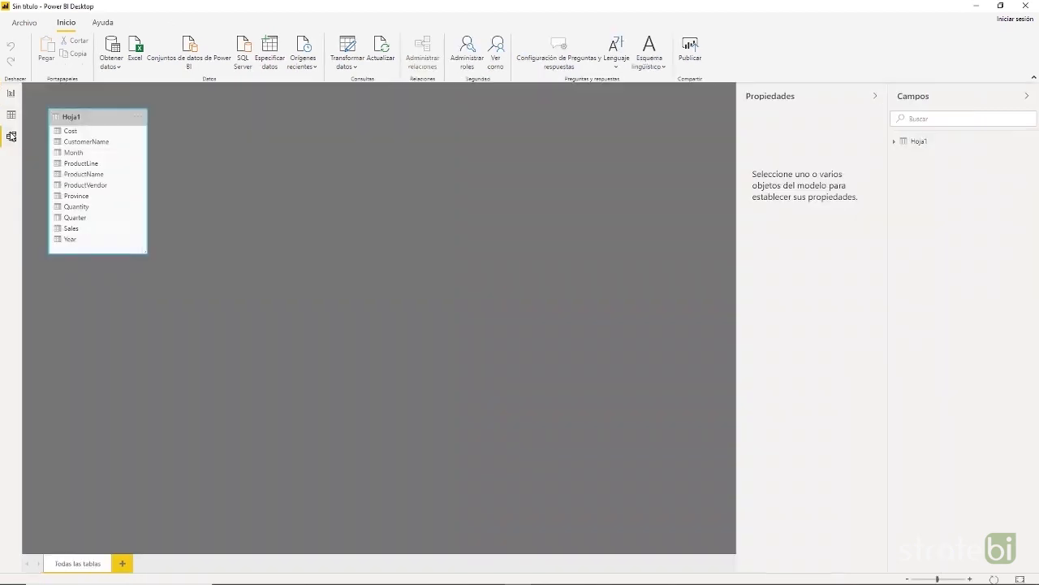
{"action": "left_click_drag", "start_coordinate": [82, 117], "coordinate": [199, 132]}
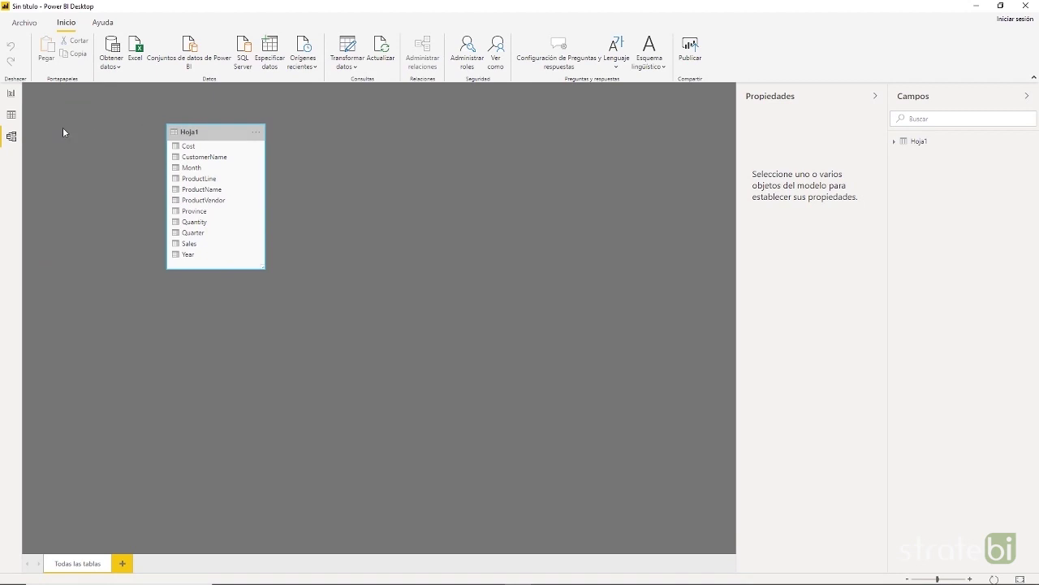
{"action": "left_click", "coordinate": [11, 114]}
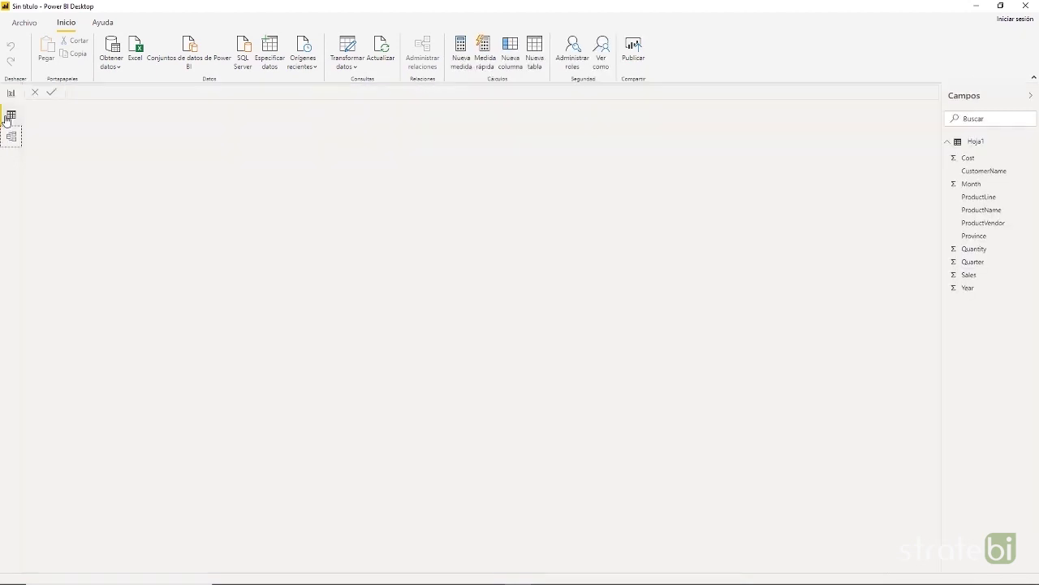
{"action": "left_click", "coordinate": [980, 143]}
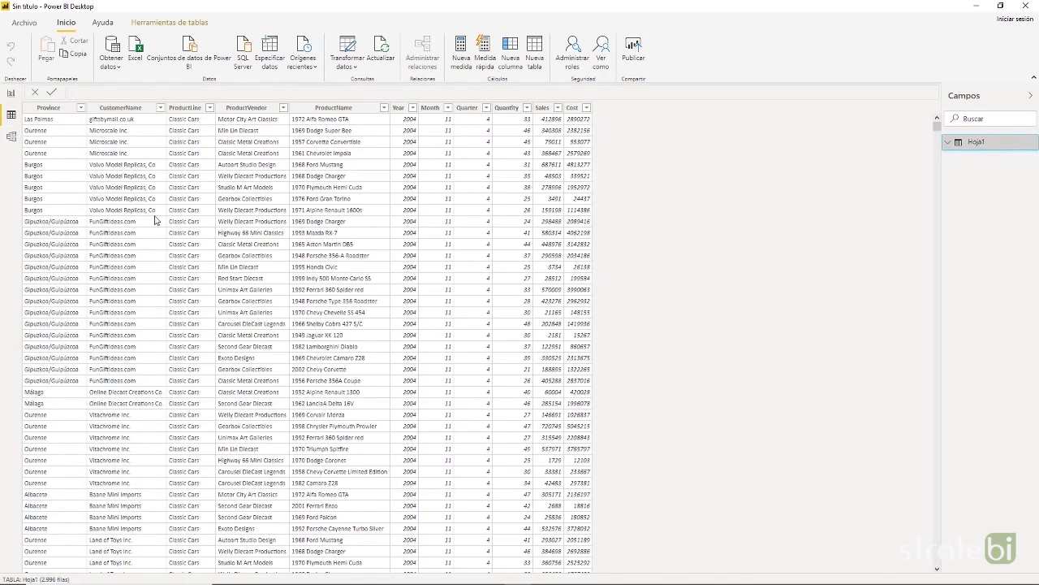
Step: Open the ccaa_provincias.xlsx workbook as a second Excel data source
{"action": "left_click", "coordinate": [111, 53]}
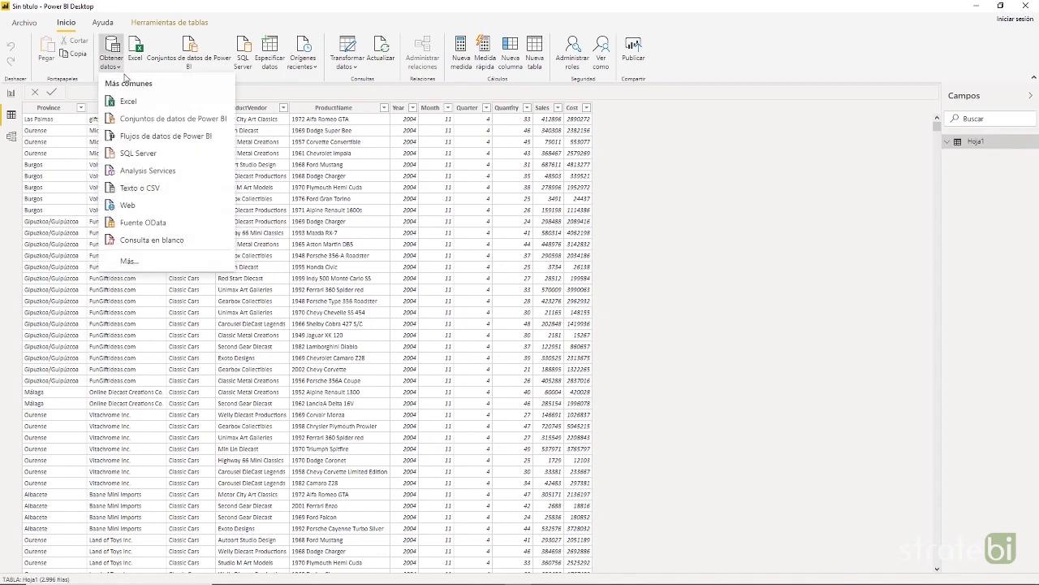
{"action": "left_click", "coordinate": [128, 101]}
{"action": "left_click", "coordinate": [137, 86]}
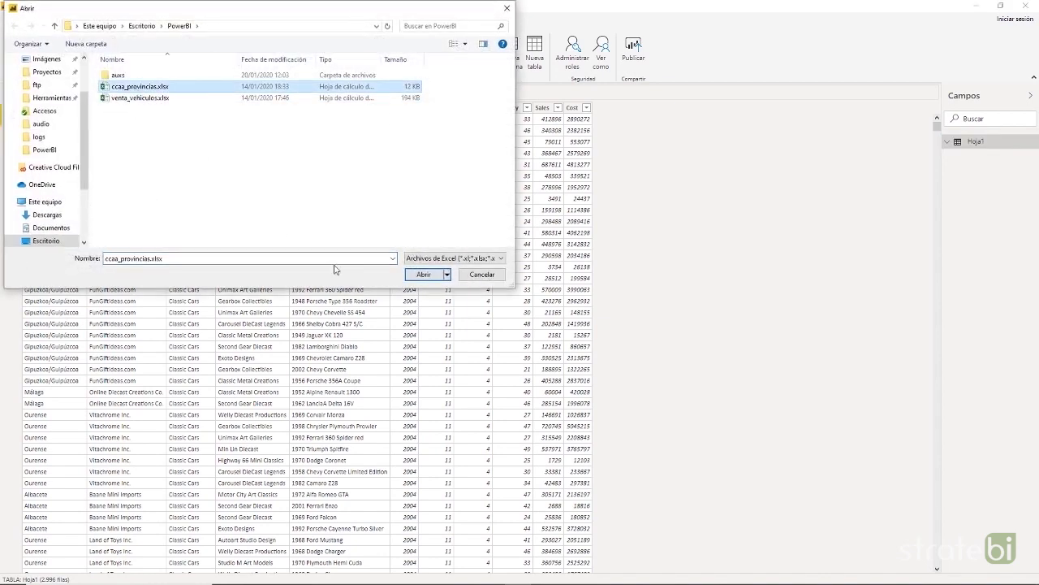
{"action": "left_click", "coordinate": [423, 274]}
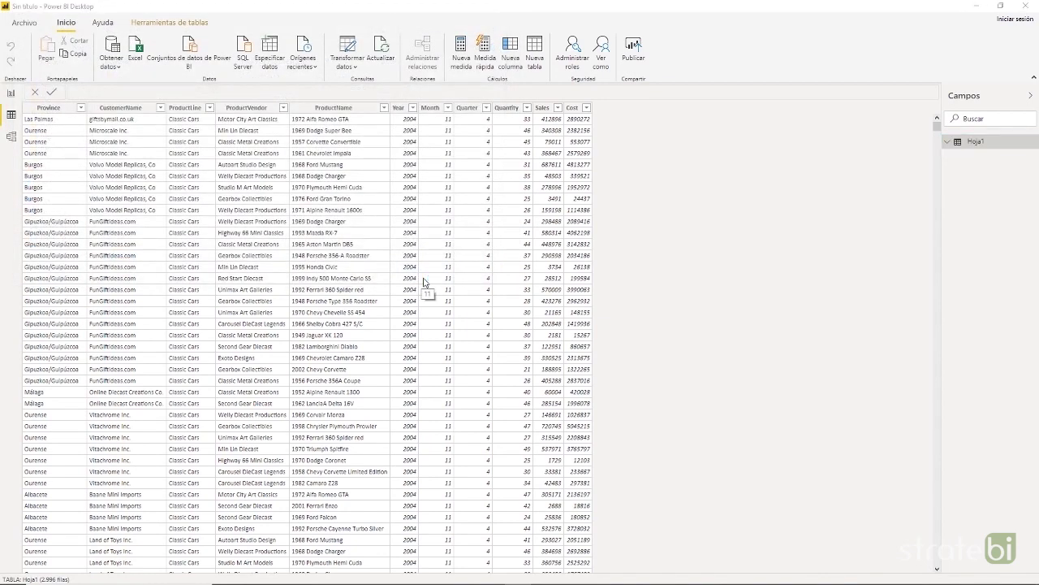
Step: Select the Hoja1 sheet of ccaa_provincias.xlsx, check its preview to the last row, and open it for data transformation
{"action": "left_click", "coordinate": [315, 193]}
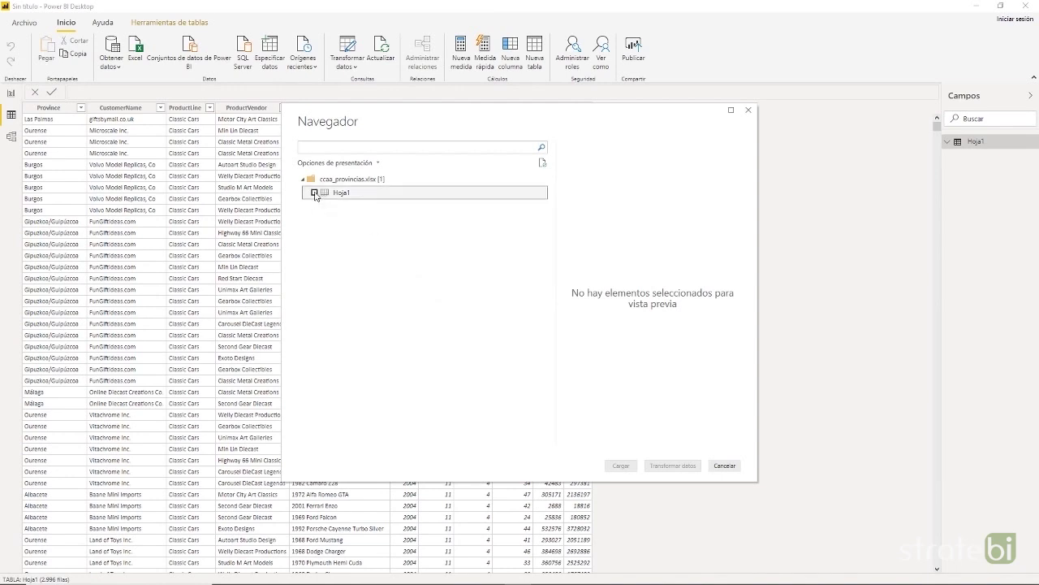
{"action": "left_click", "coordinate": [730, 110]}
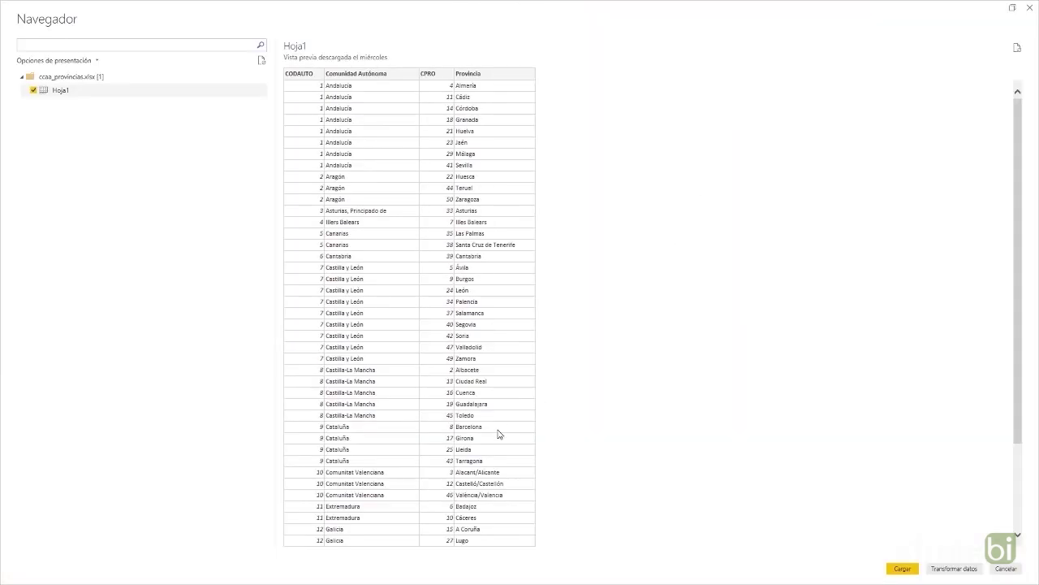
{"action": "scroll", "coordinate": [499, 434], "scroll_direction": "down", "scroll_amount": 4}
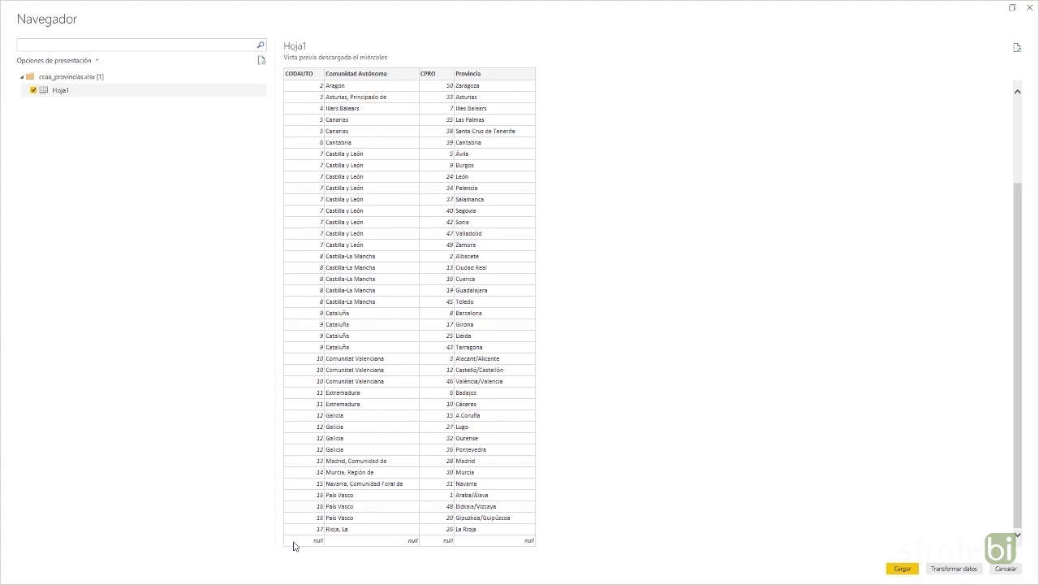
{"action": "left_click", "coordinate": [955, 568]}
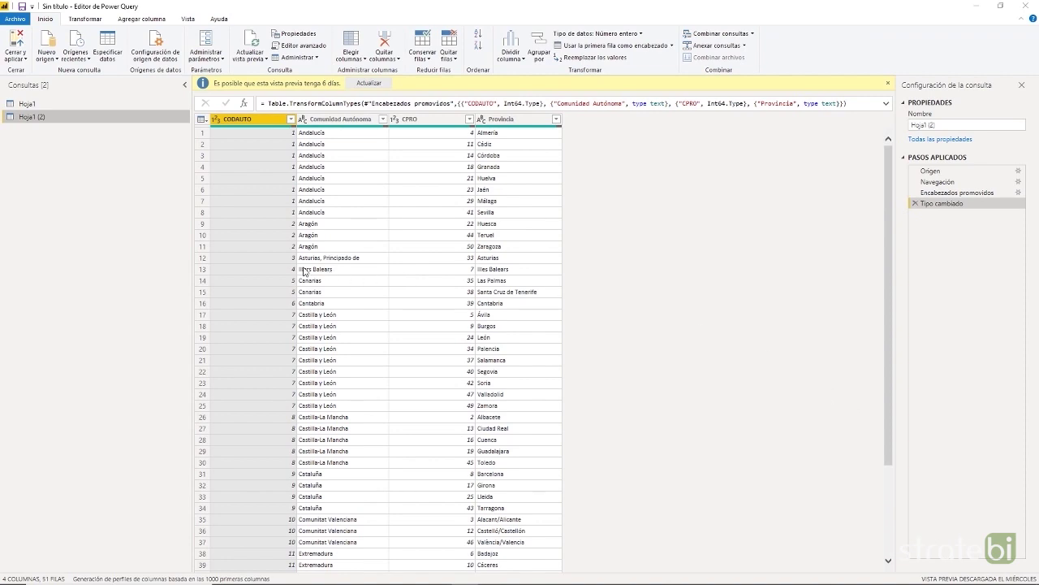
Step: Remove the blank rows from the Hoja1 (2) query, and close the Power Query editor applying the changes
{"action": "scroll", "coordinate": [305, 271], "scroll_direction": "down", "scroll_amount": 4}
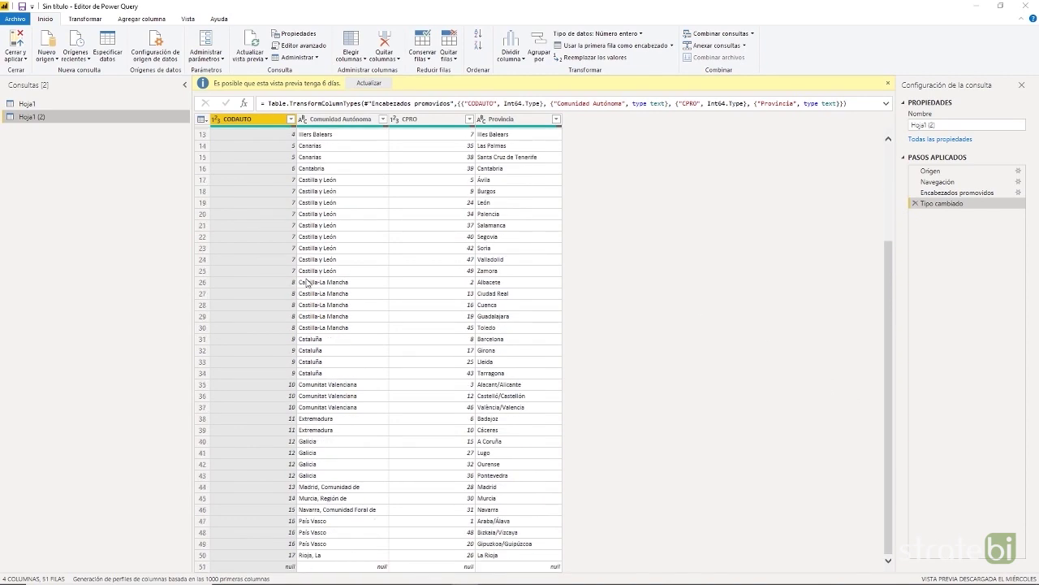
{"action": "left_click", "coordinate": [28, 104]}
{"action": "left_click", "coordinate": [33, 119]}
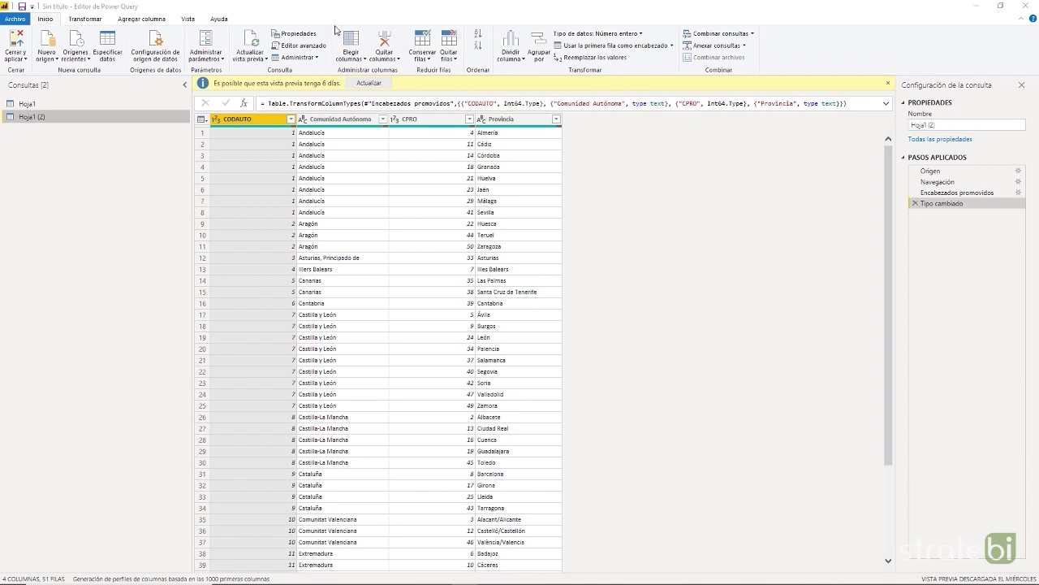
{"action": "left_click", "coordinate": [456, 60]}
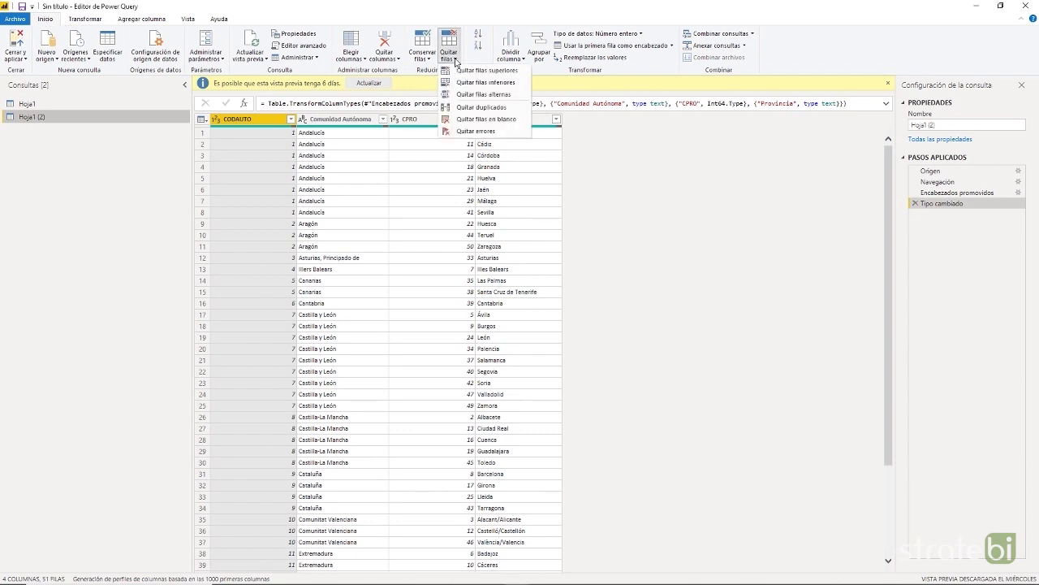
{"action": "left_click", "coordinate": [480, 122]}
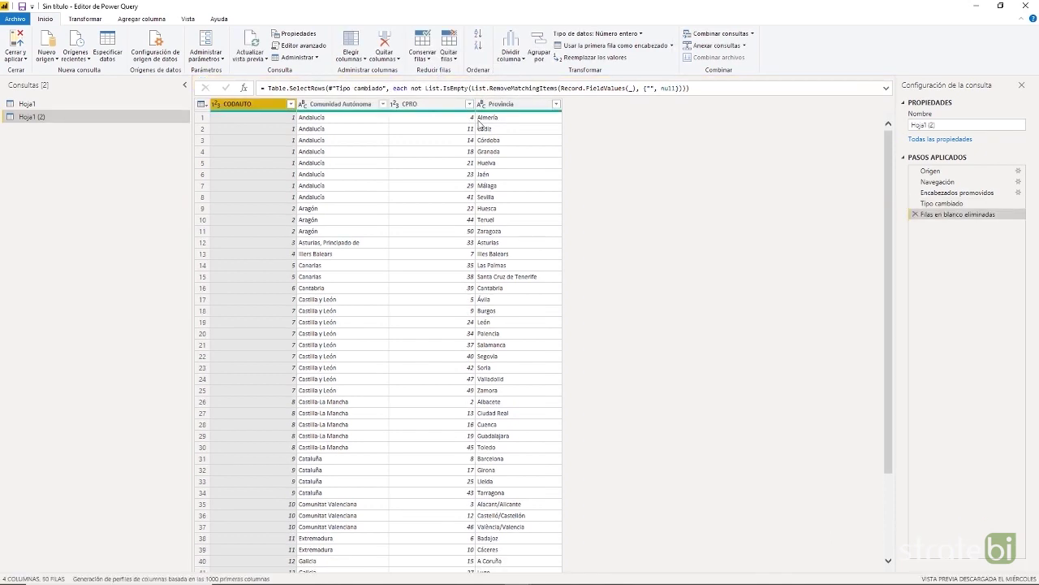
{"action": "scroll", "coordinate": [383, 310], "scroll_direction": "down", "scroll_amount": 3}
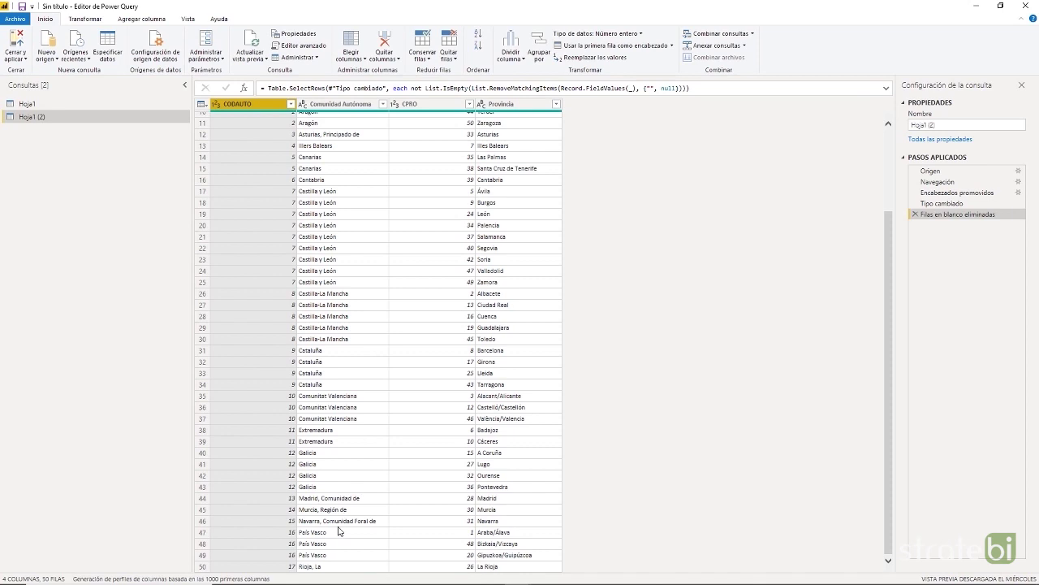
{"action": "scroll", "coordinate": [302, 535], "scroll_direction": "up", "scroll_amount": 3}
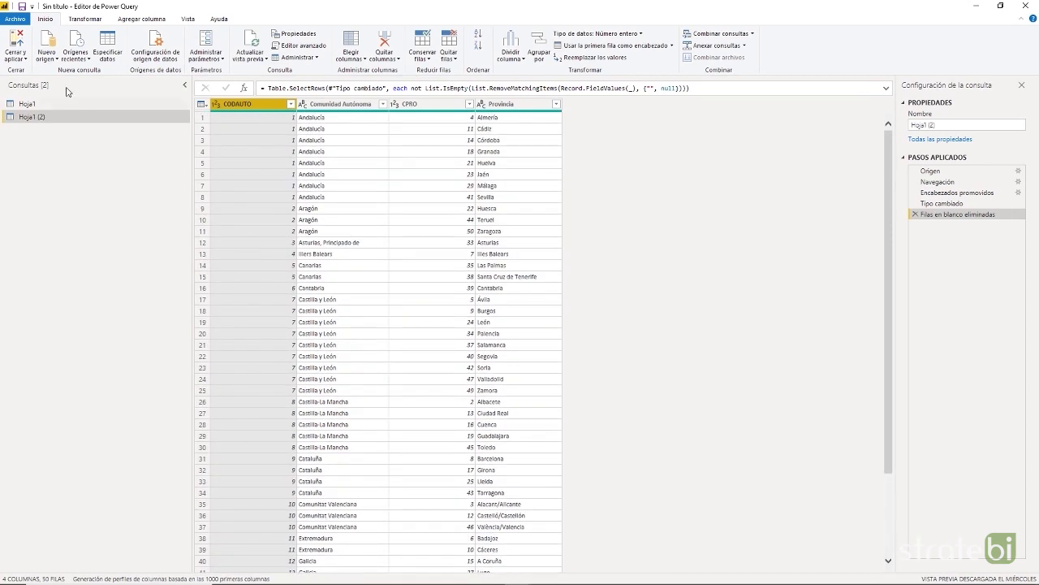
{"action": "left_click", "coordinate": [18, 58]}
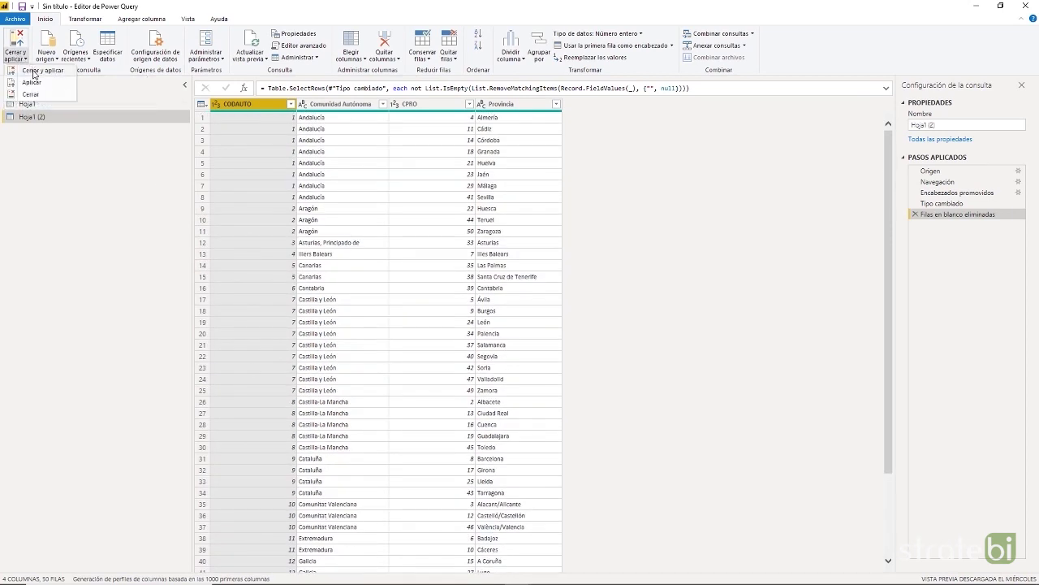
{"action": "left_click", "coordinate": [34, 72]}
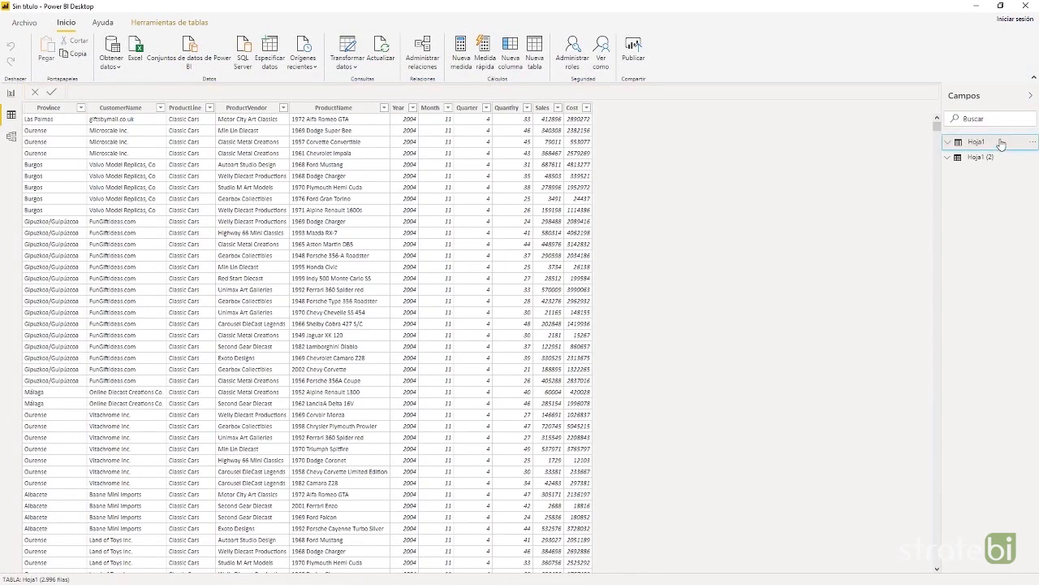
Step: Rename the Hoja1 table as Ventas
{"action": "mouse_move", "coordinate": [979, 147]}
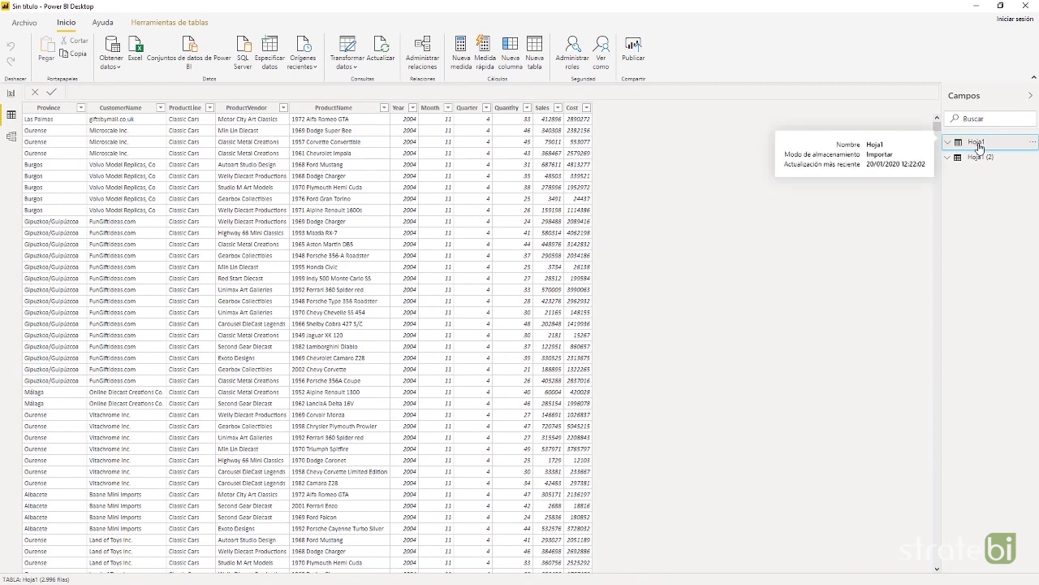
{"action": "left_click", "coordinate": [979, 147]}
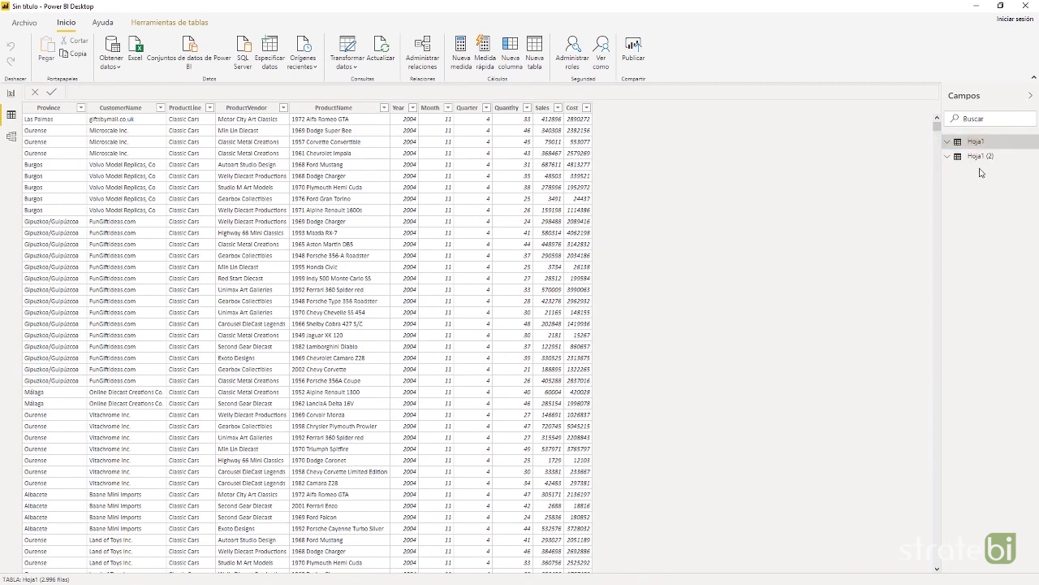
{"action": "right_click", "coordinate": [978, 146]}
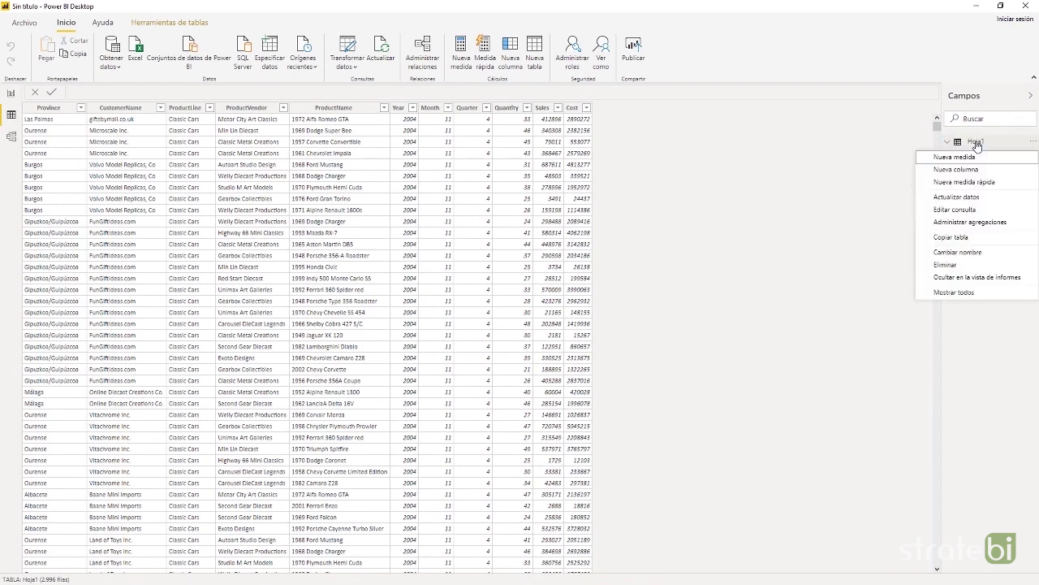
{"action": "left_click", "coordinate": [958, 252]}
{"action": "type", "text": "Ventas"}
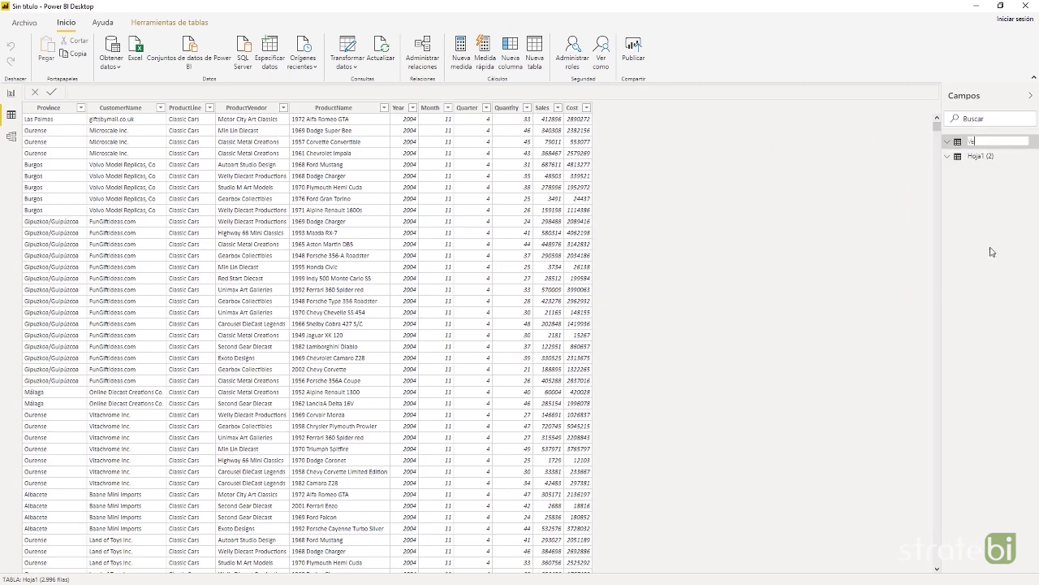
{"action": "key", "text": "Return"}
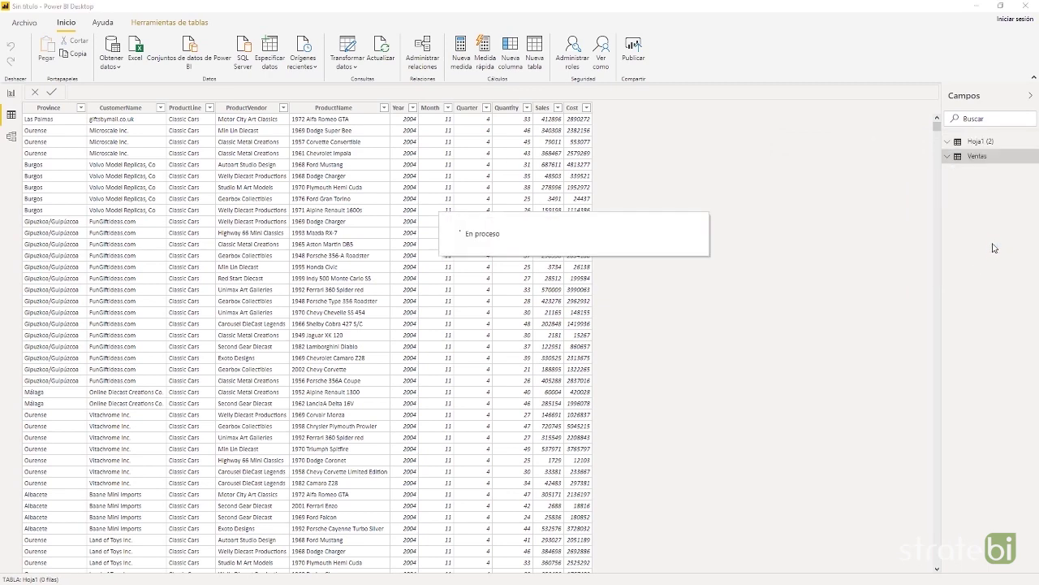
Step: Rename the Hoja1 (2) table as Comunidades Autonomas
{"action": "left_click", "coordinate": [974, 142]}
{"action": "right_click", "coordinate": [974, 144]}
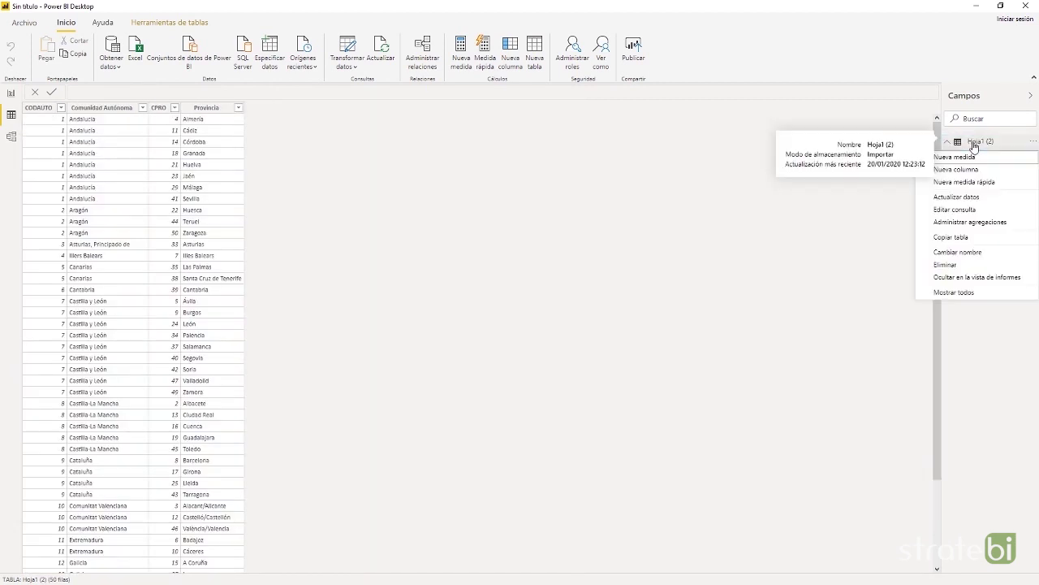
{"action": "left_click", "coordinate": [963, 253]}
{"action": "type", "text": "Comunidades Autonomas"}
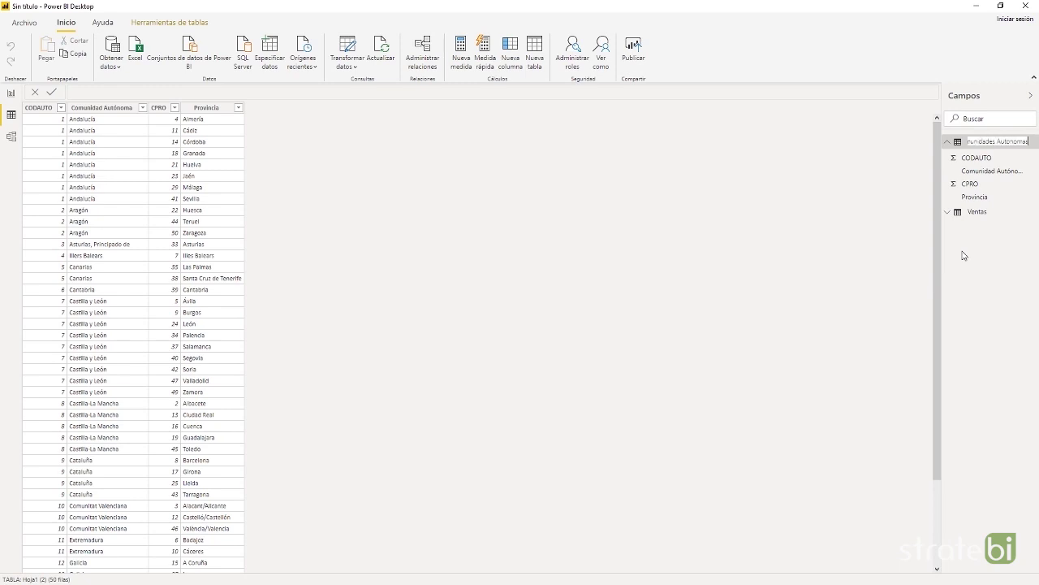
{"action": "key", "text": "Return"}
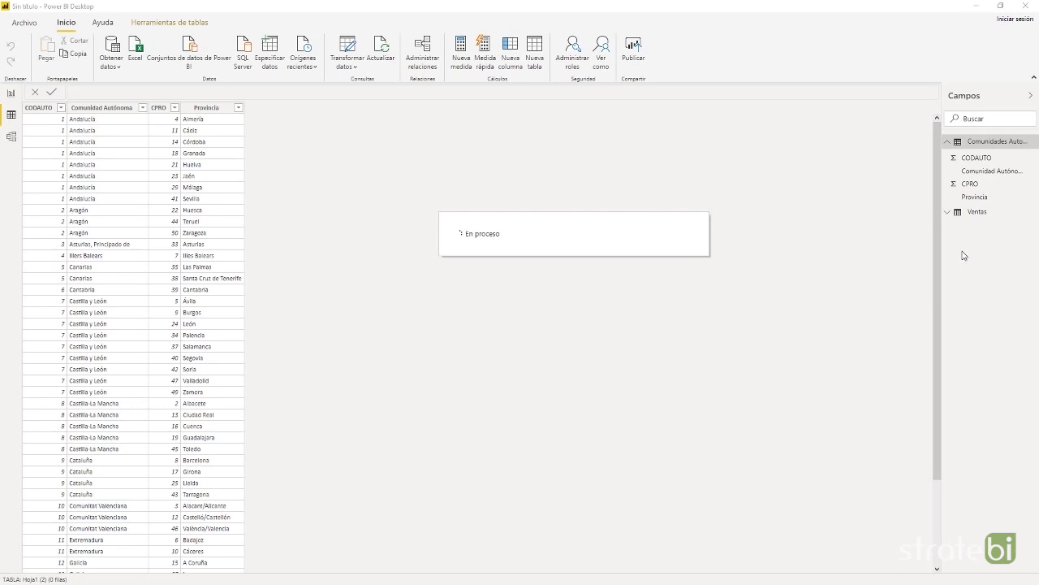
Step: Relate the Provincia field of Comunidades Autonomas to Province in Ventas, and widen the Comunidades Autonomas box in the model to fit its name
{"action": "left_click", "coordinate": [970, 213]}
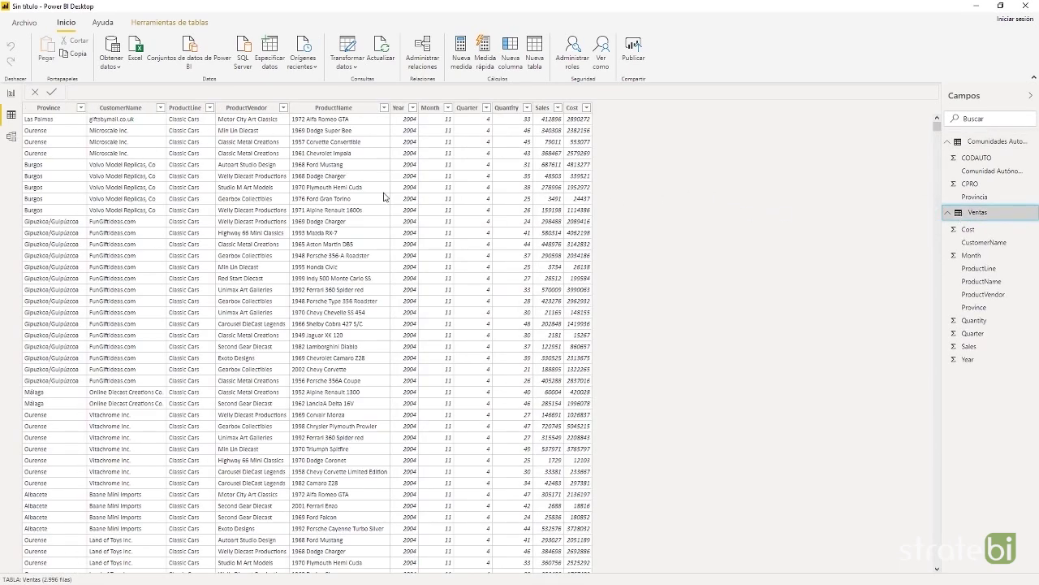
{"action": "left_click", "coordinate": [50, 108]}
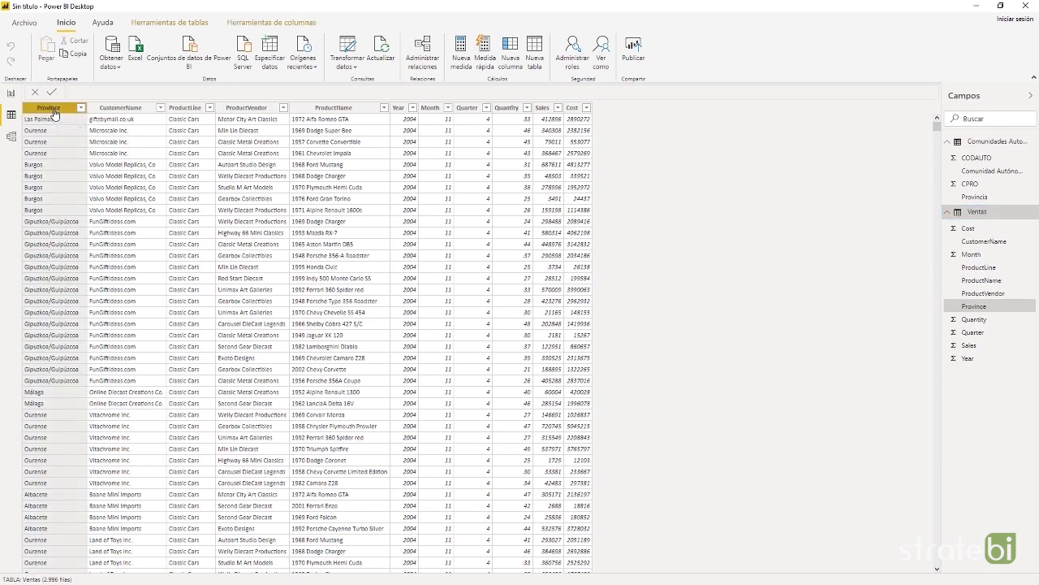
{"action": "left_click", "coordinate": [11, 136]}
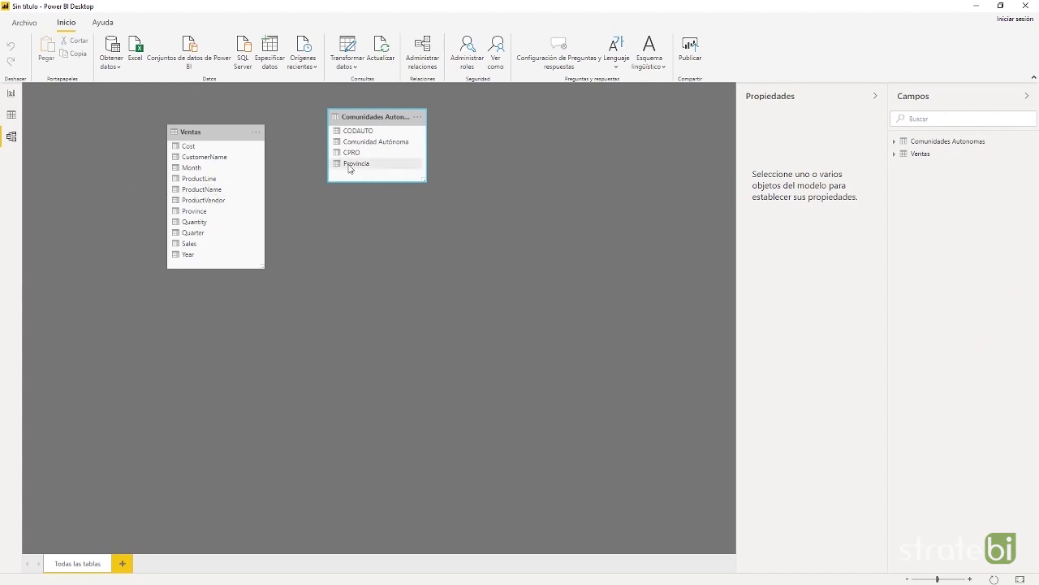
{"action": "left_click_drag", "start_coordinate": [351, 168], "coordinate": [205, 214]}
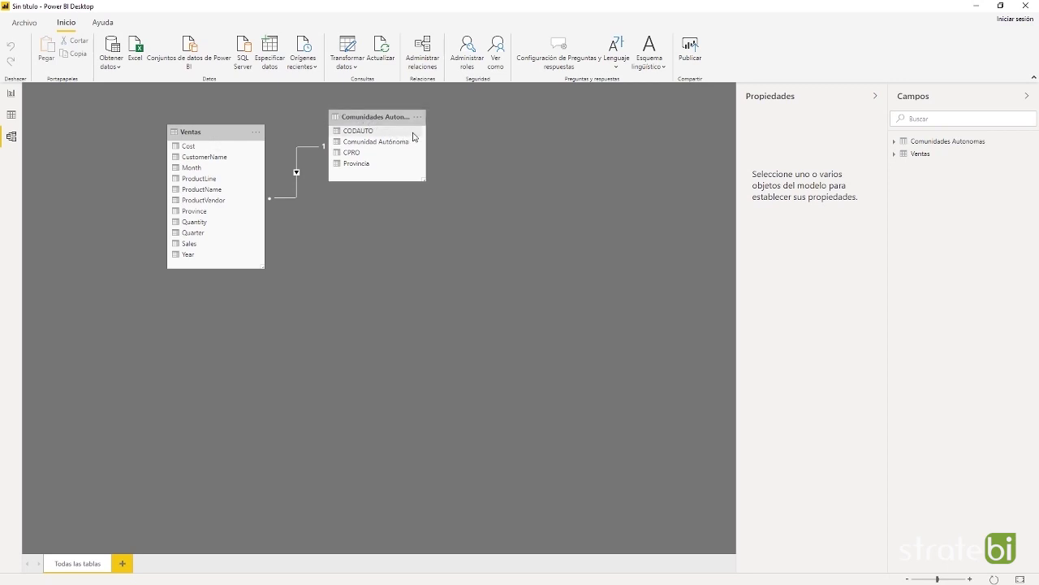
{"action": "left_click_drag", "start_coordinate": [424, 179], "coordinate": [466, 180]}
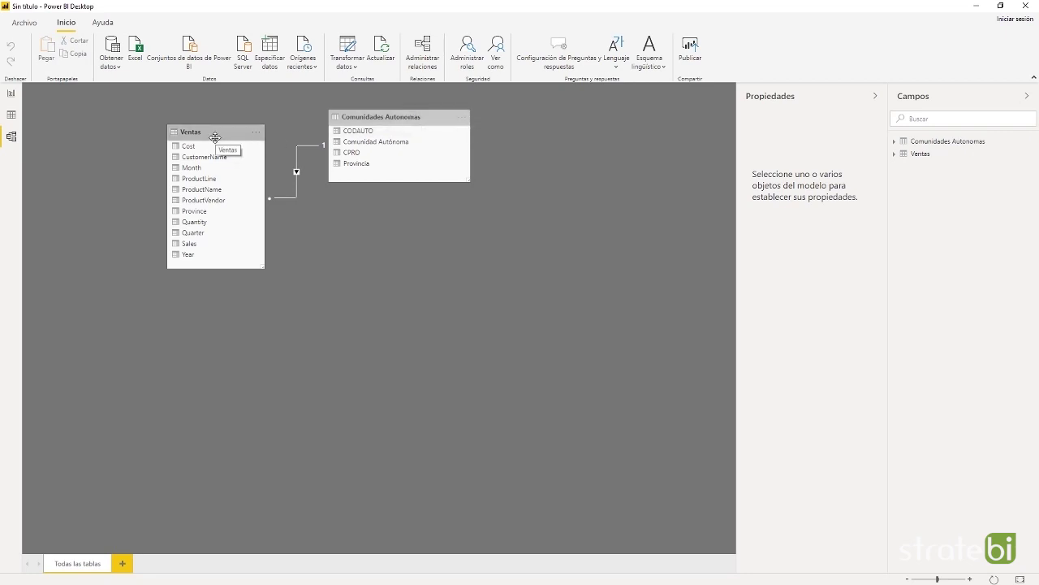
Step: Widen the report canvas, and add a slightly enlarged table visual with ProductLine and Quantity from Ventas on Página 1
{"action": "left_click", "coordinate": [9, 100]}
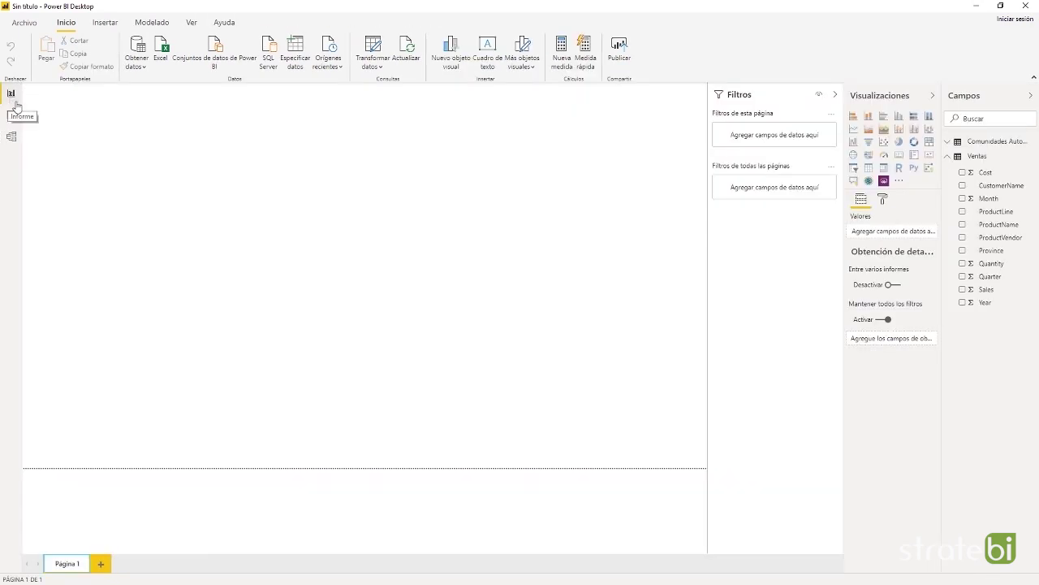
{"action": "left_click_drag", "start_coordinate": [707, 371], "coordinate": [730, 370]}
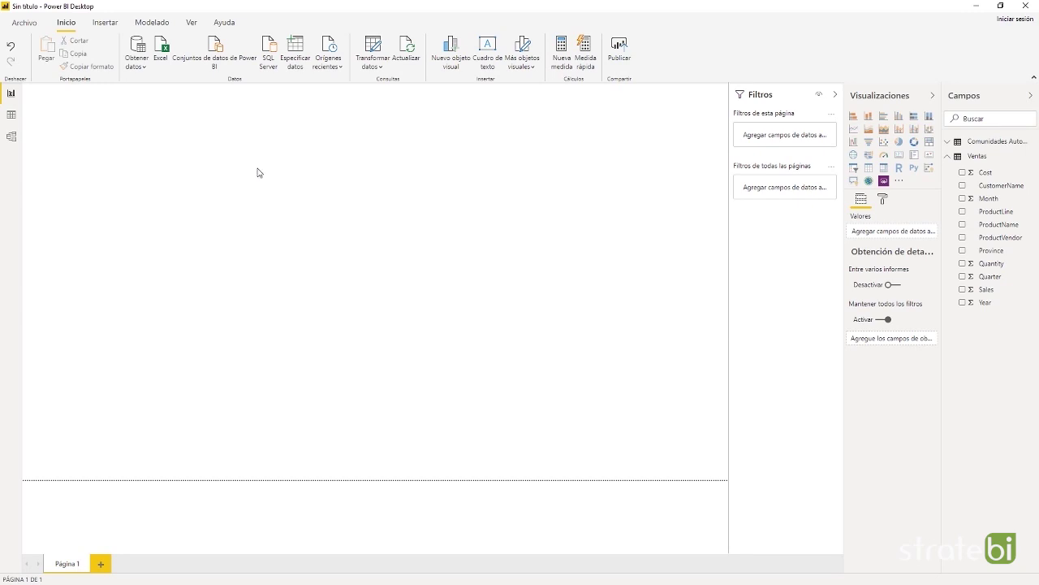
{"action": "left_click", "coordinate": [869, 173]}
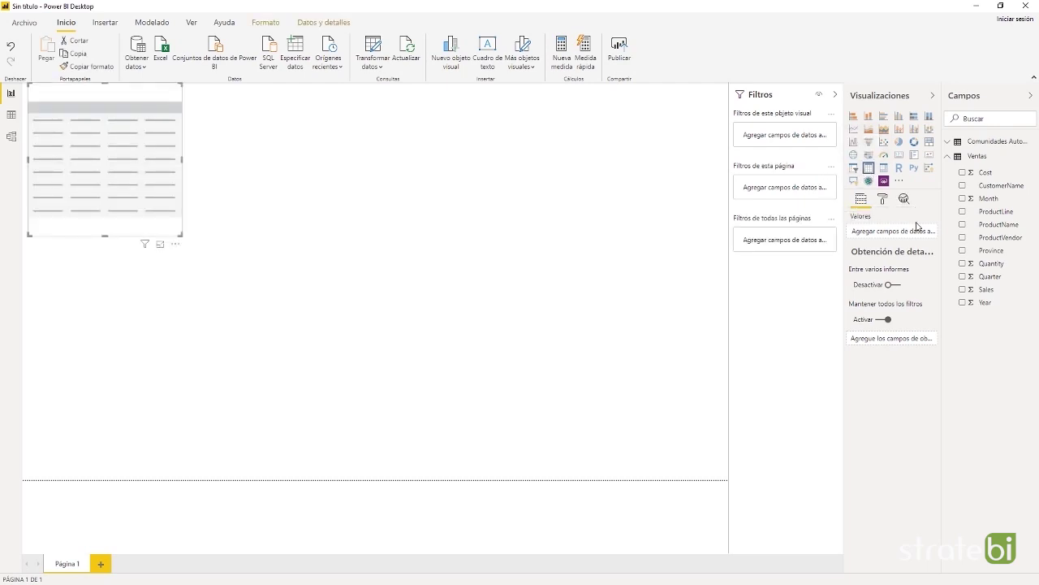
{"action": "left_click", "coordinate": [963, 212]}
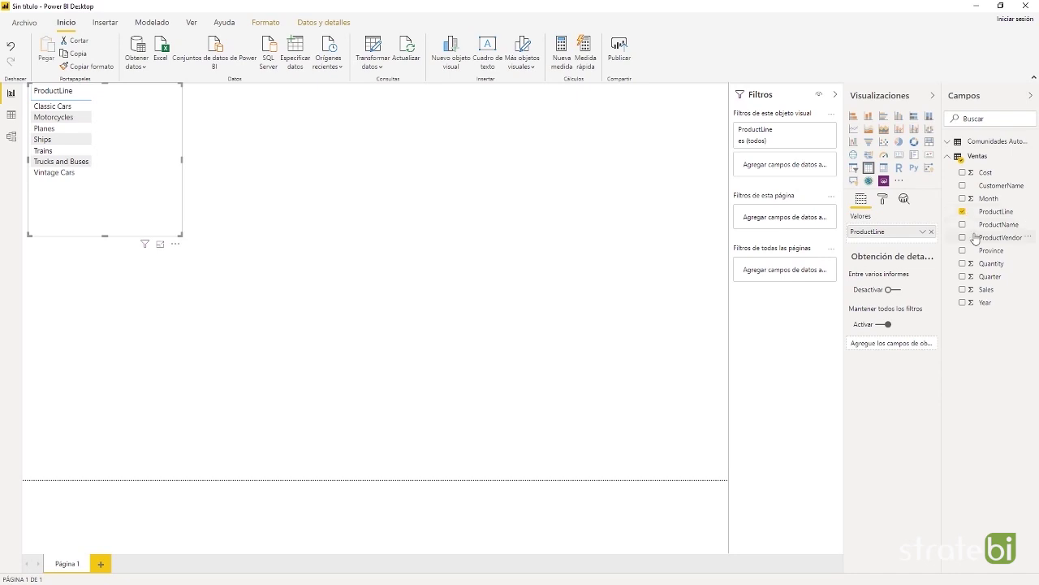
{"action": "left_click_drag", "start_coordinate": [991, 264], "coordinate": [908, 243]}
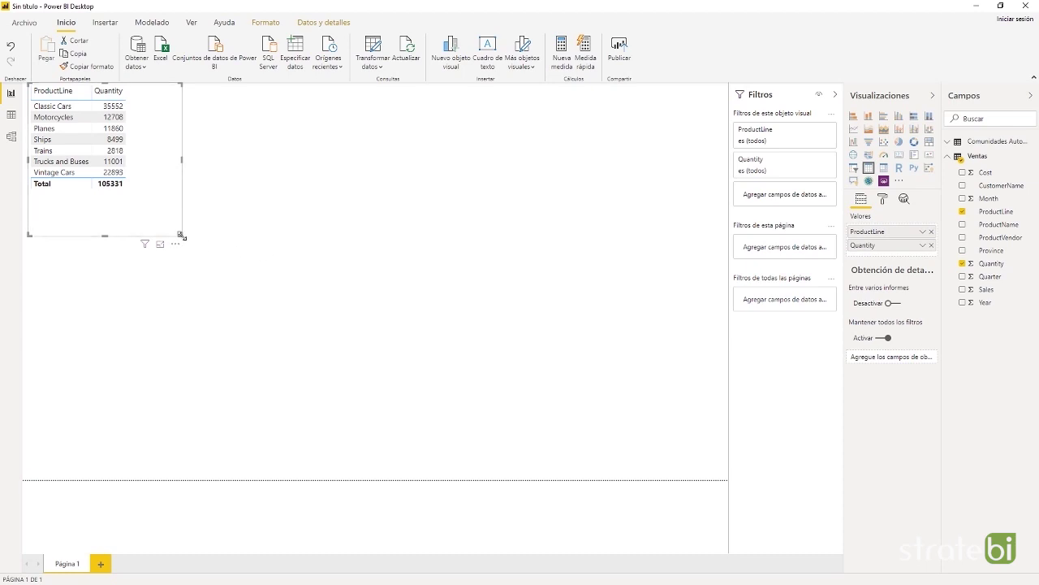
{"action": "left_click_drag", "start_coordinate": [181, 236], "coordinate": [208, 243]}
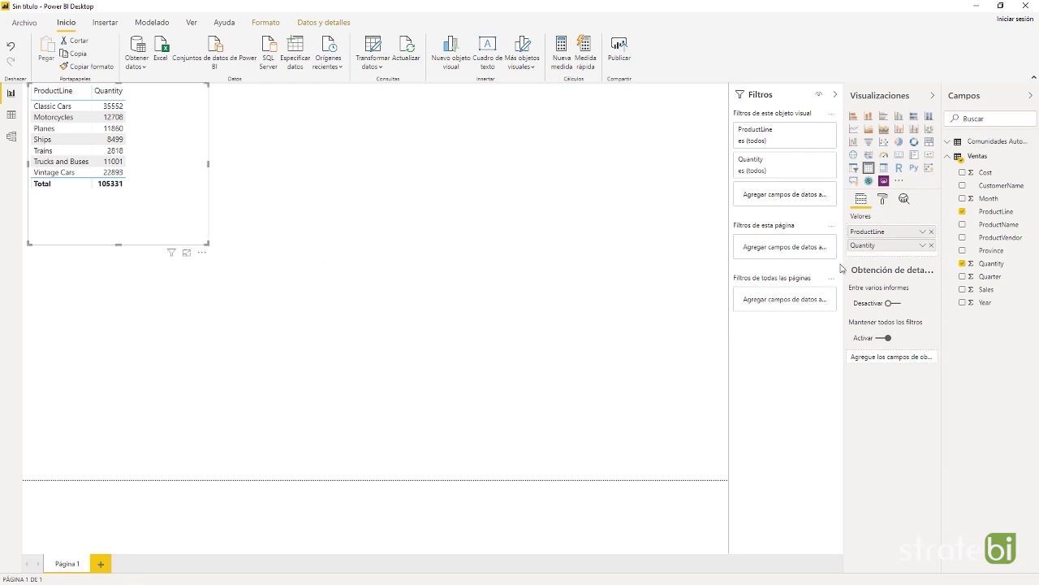
Step: Set the default summarization of the Month column in Ventas to No resumir
{"action": "left_click", "coordinate": [992, 265]}
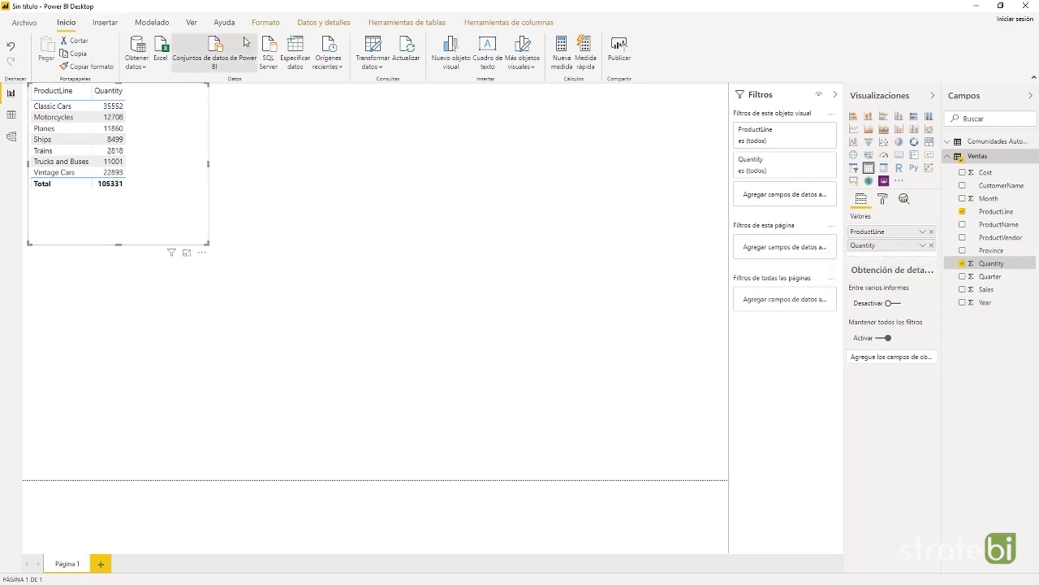
{"action": "left_click", "coordinate": [499, 24]}
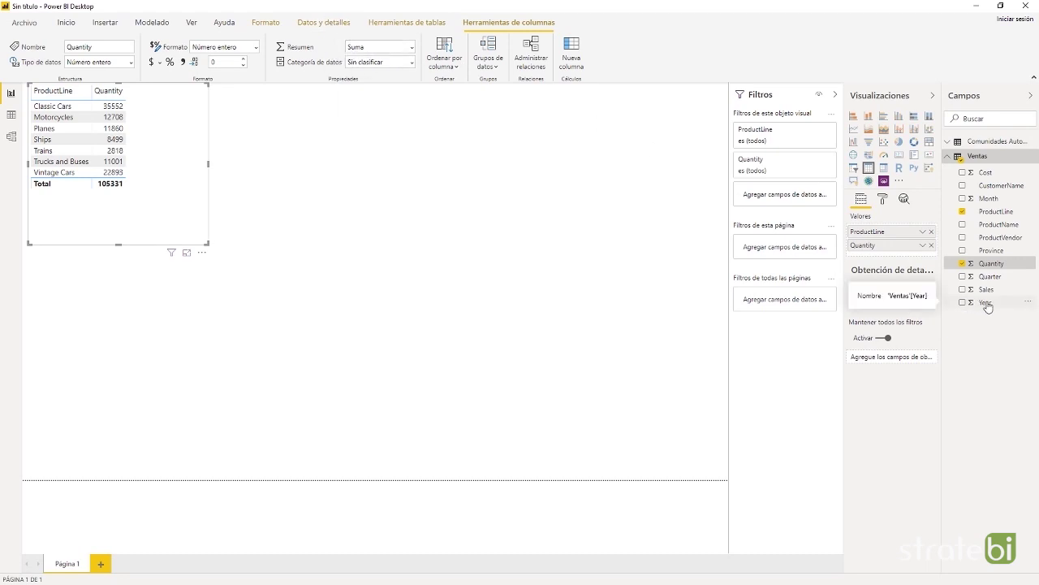
{"action": "left_click", "coordinate": [984, 200]}
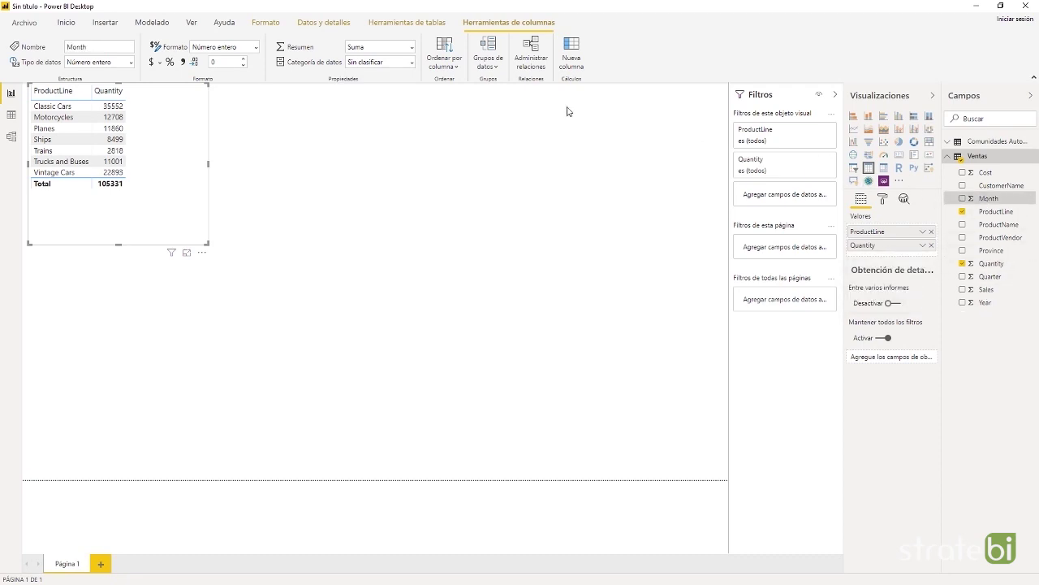
{"action": "left_click", "coordinate": [413, 47]}
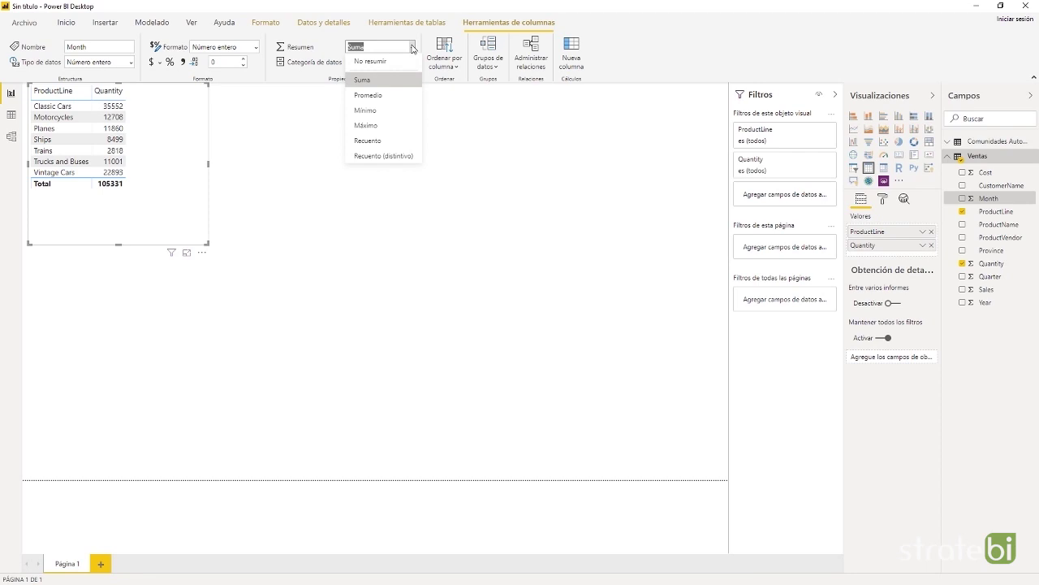
{"action": "left_click", "coordinate": [398, 61]}
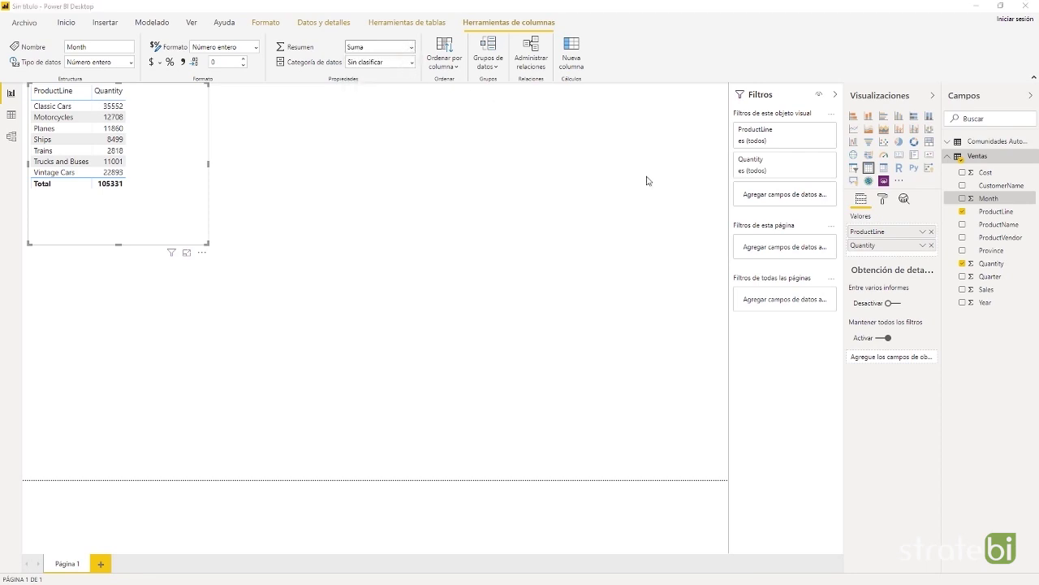
Step: Set the default summarization of the Year column in Ventas to No resumir
{"action": "left_click", "coordinate": [985, 303]}
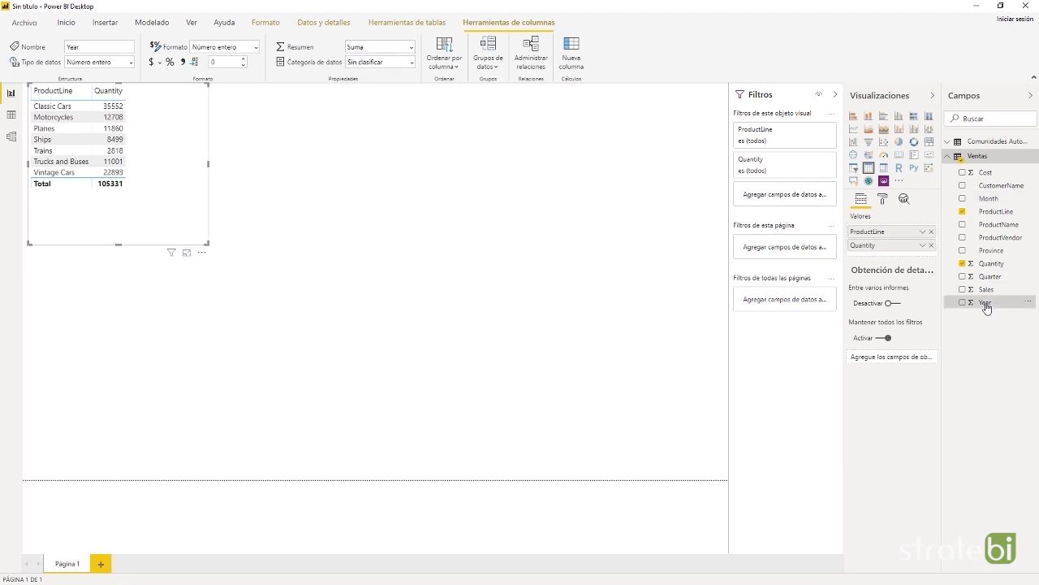
{"action": "left_click", "coordinate": [406, 46]}
{"action": "left_click", "coordinate": [399, 65]}
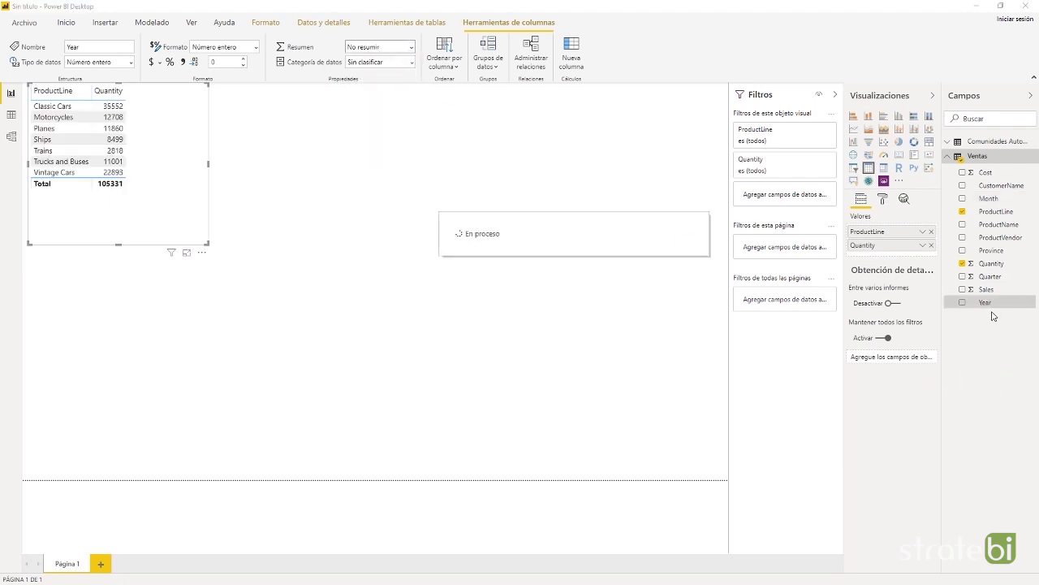
Step: Add Year to the table visual's values and set it to No resumir so each year is listed
{"action": "left_click_drag", "start_coordinate": [985, 302], "coordinate": [896, 258]}
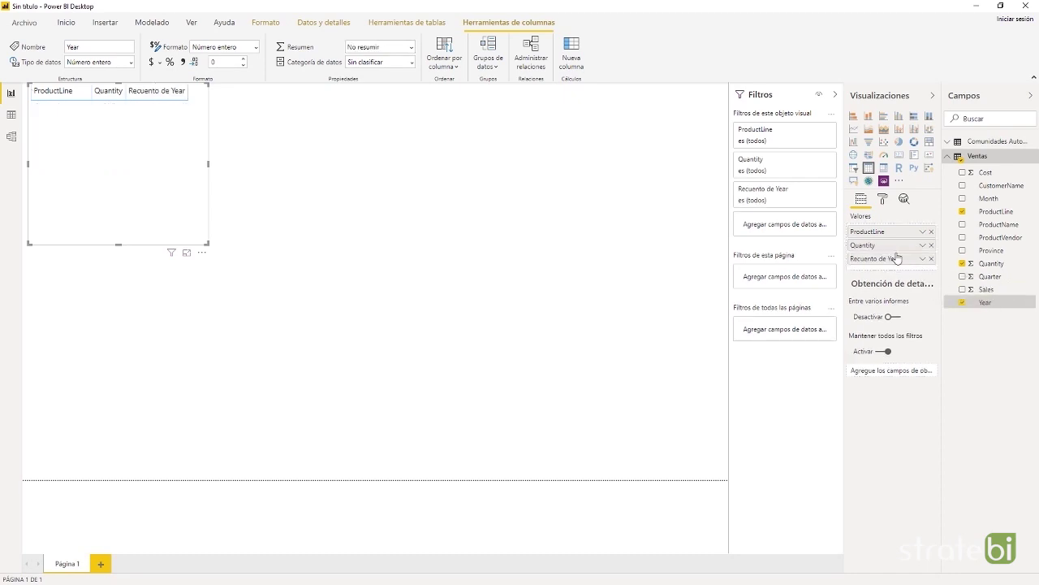
{"action": "right_click", "coordinate": [877, 260]}
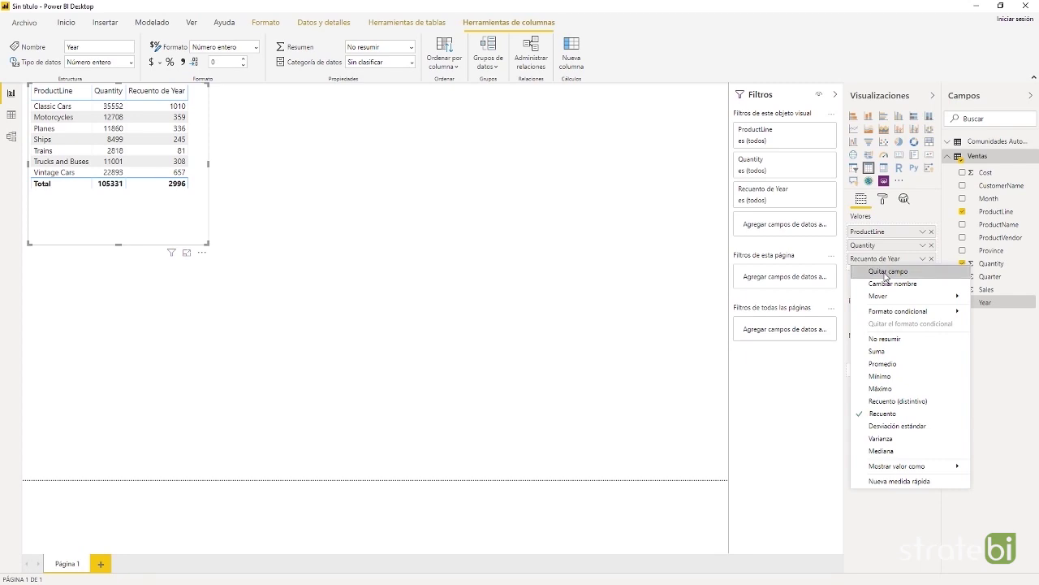
{"action": "left_click", "coordinate": [892, 339]}
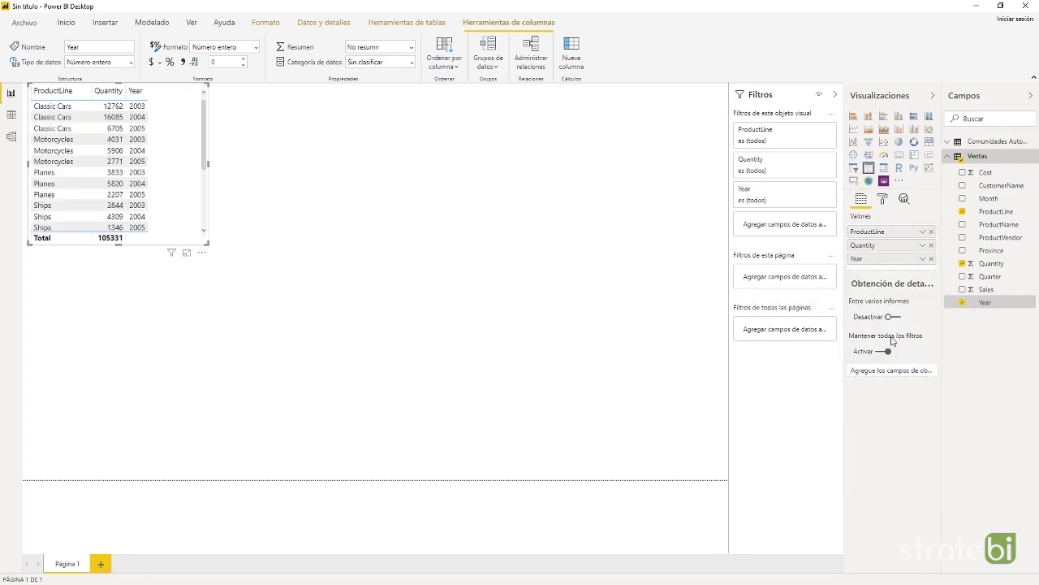
Step: Add Month to the table visual after Year, and enlarge the visual to fit all its columns and more rows
{"action": "left_click_drag", "start_coordinate": [990, 209], "coordinate": [894, 268]}
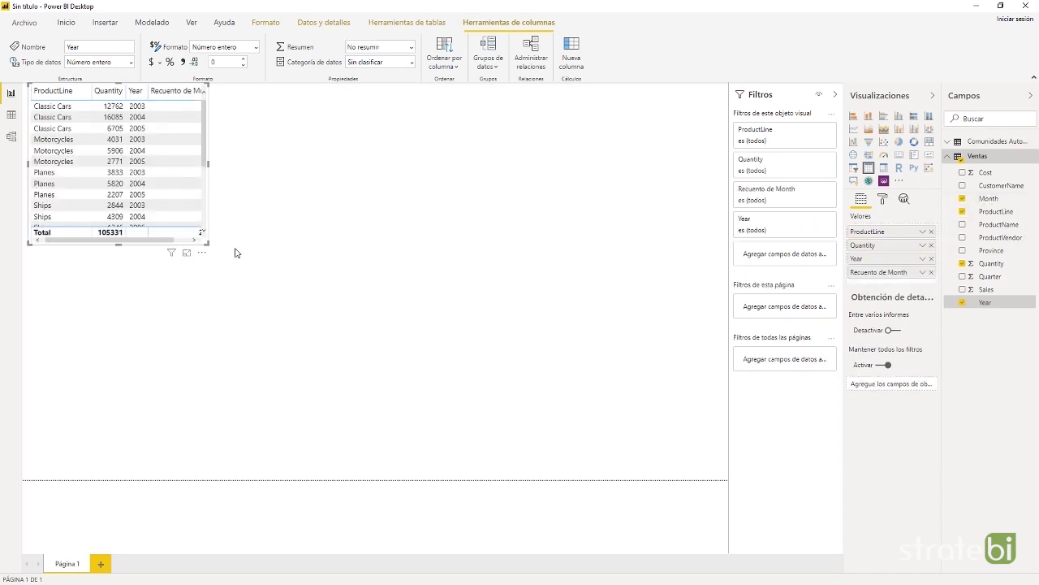
{"action": "left_click_drag", "start_coordinate": [205, 243], "coordinate": [232, 257]}
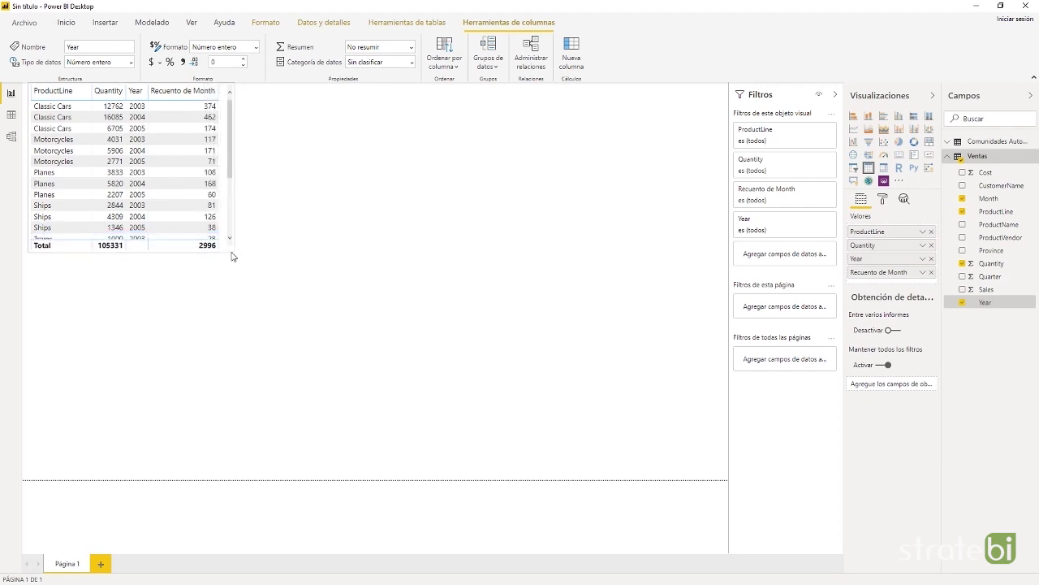
{"action": "left_click_drag", "start_coordinate": [233, 171], "coordinate": [230, 216]}
{"action": "left_click_drag", "start_coordinate": [232, 265], "coordinate": [232, 336]}
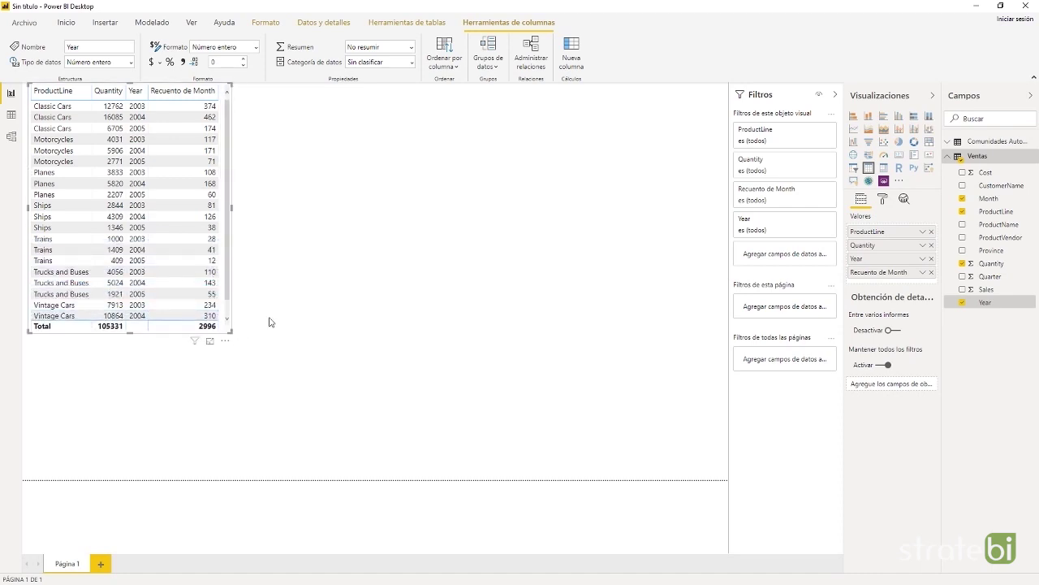
Step: Add a pie chart showing Quantity by ProductLine below the table
{"action": "left_click", "coordinate": [497, 195]}
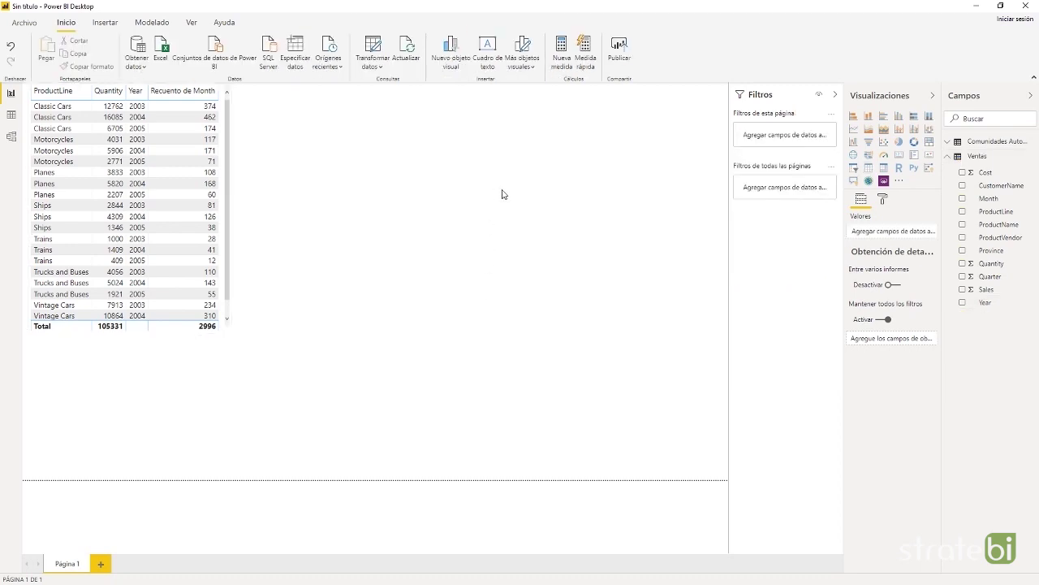
{"action": "left_click", "coordinate": [901, 145]}
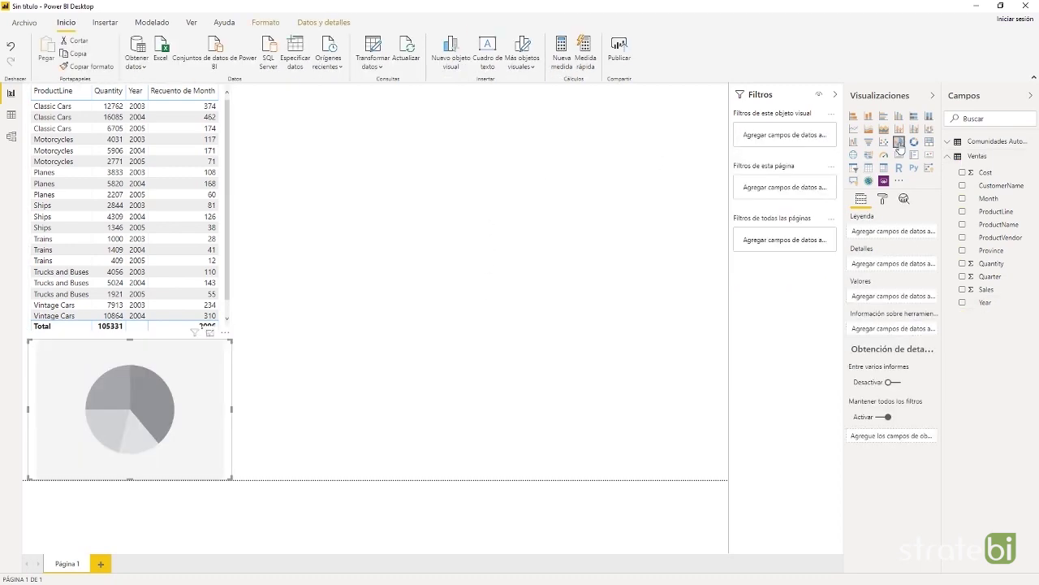
{"action": "left_click", "coordinate": [963, 211]}
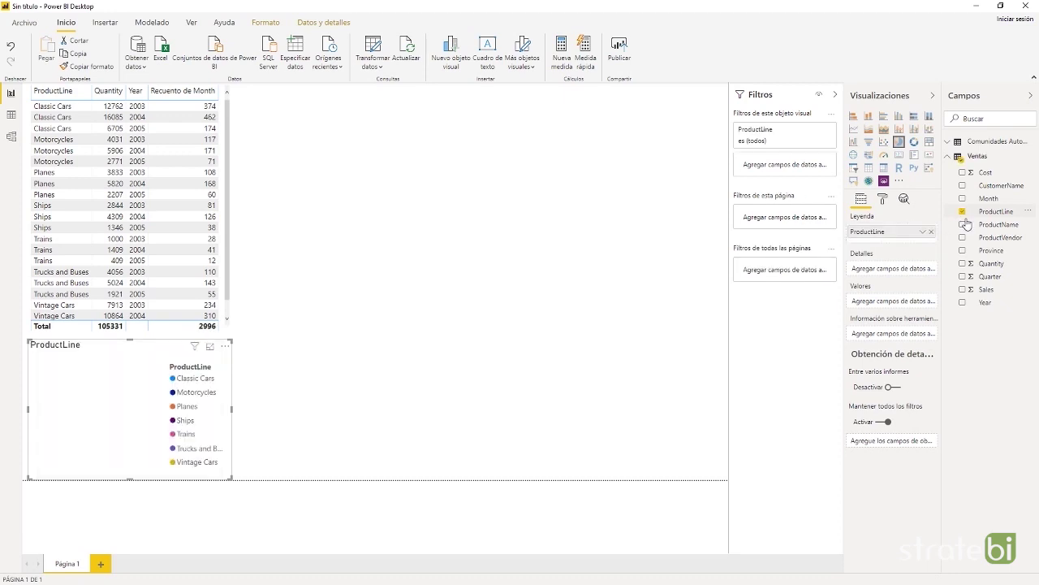
{"action": "left_click", "coordinate": [963, 264]}
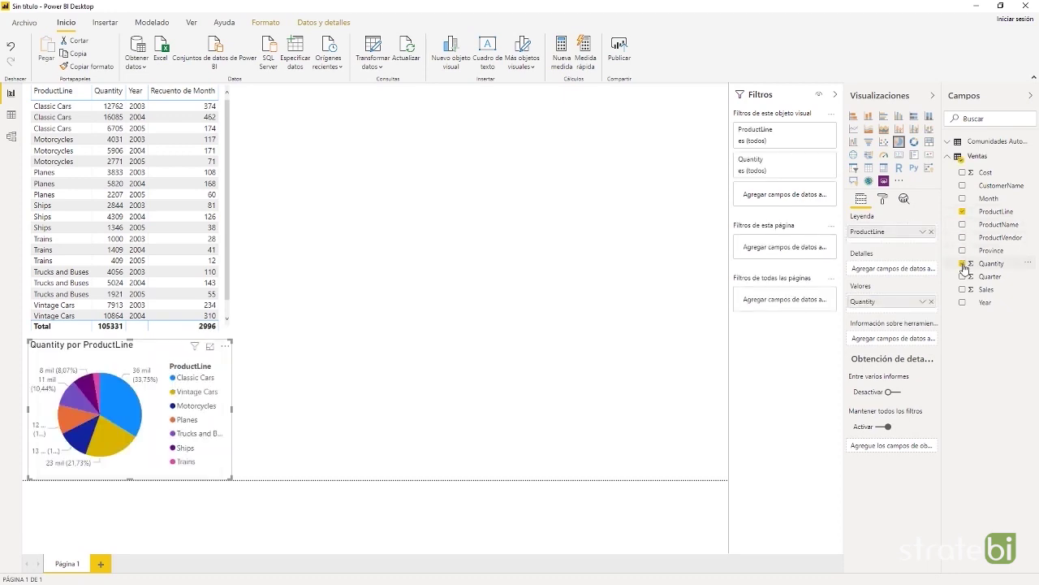
Step: Add a clustered column chart showing Cost by Year beside the table
{"action": "left_click", "coordinate": [537, 208]}
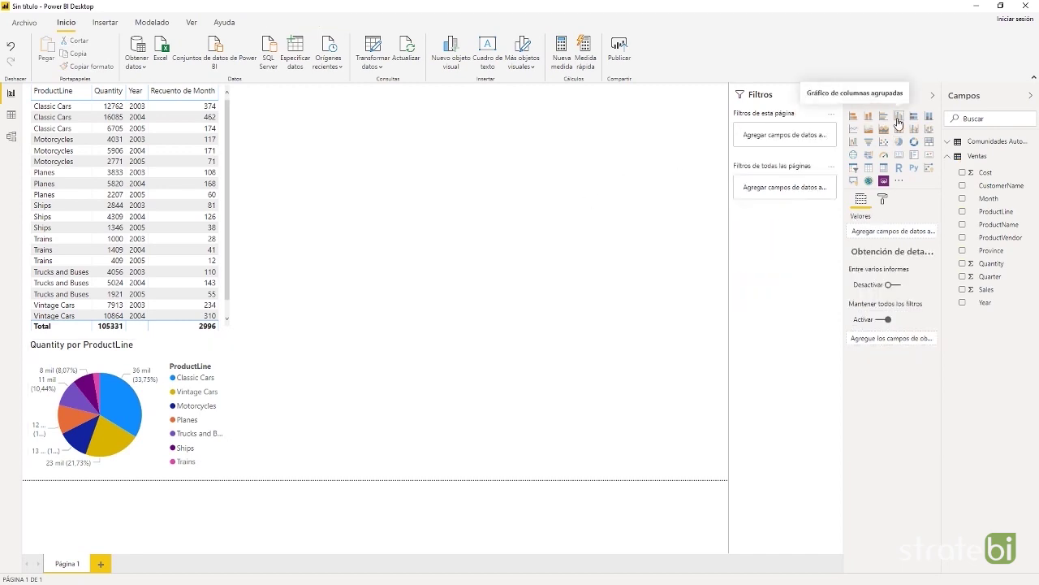
{"action": "left_click", "coordinate": [899, 120]}
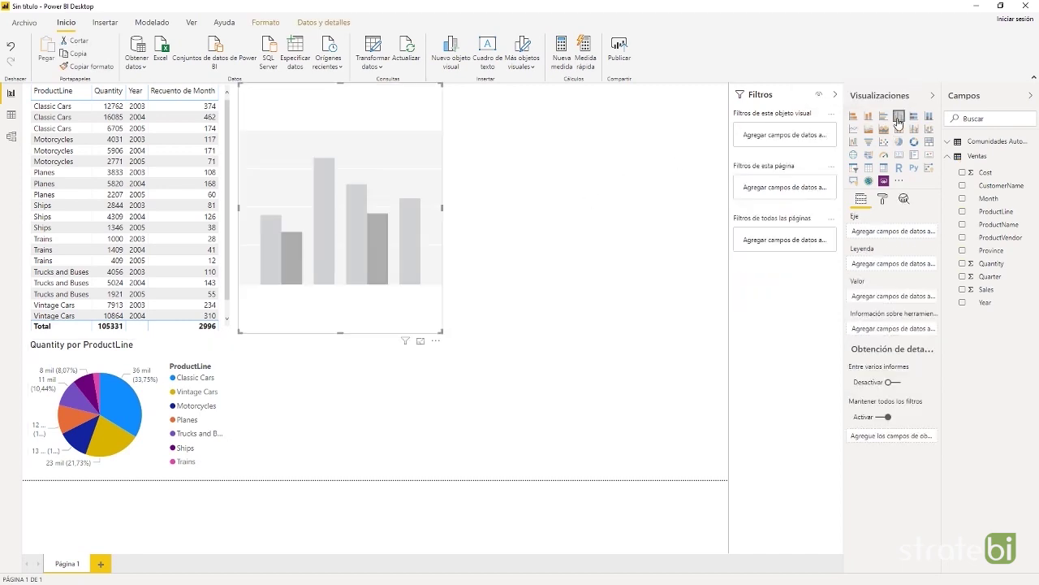
{"action": "left_click", "coordinate": [963, 303]}
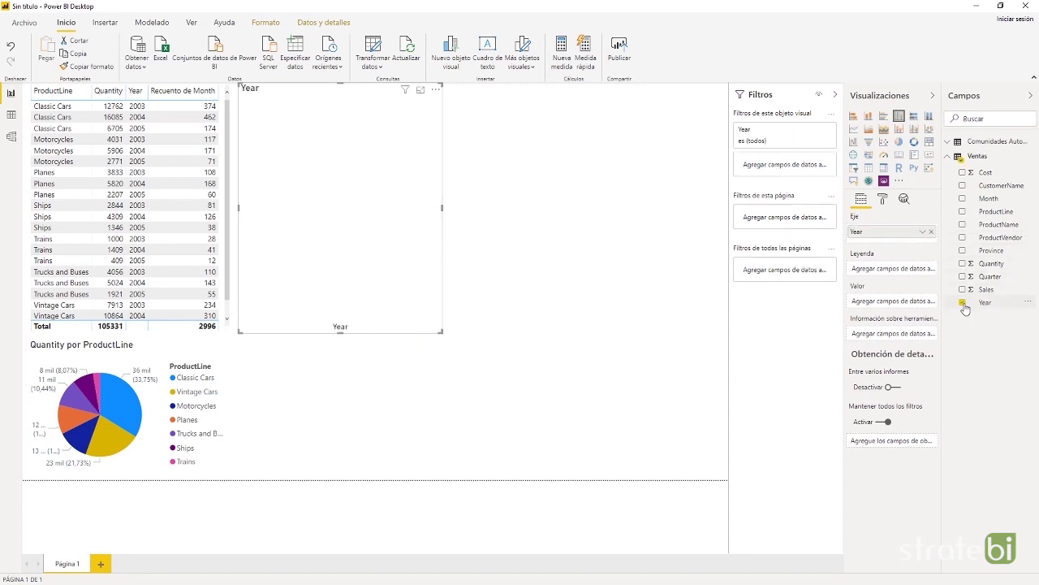
{"action": "left_click", "coordinate": [966, 176]}
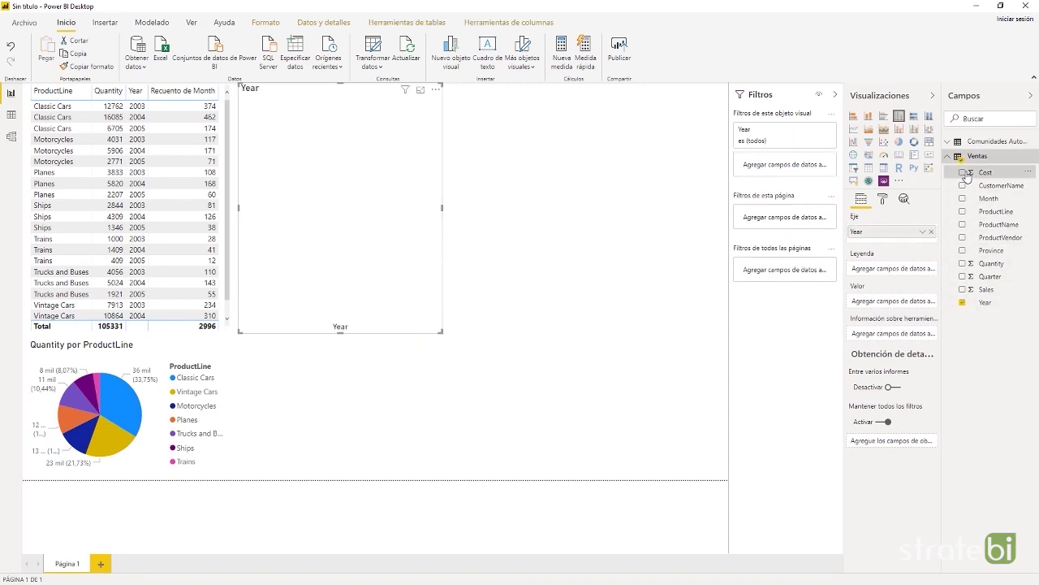
{"action": "left_click", "coordinate": [963, 172]}
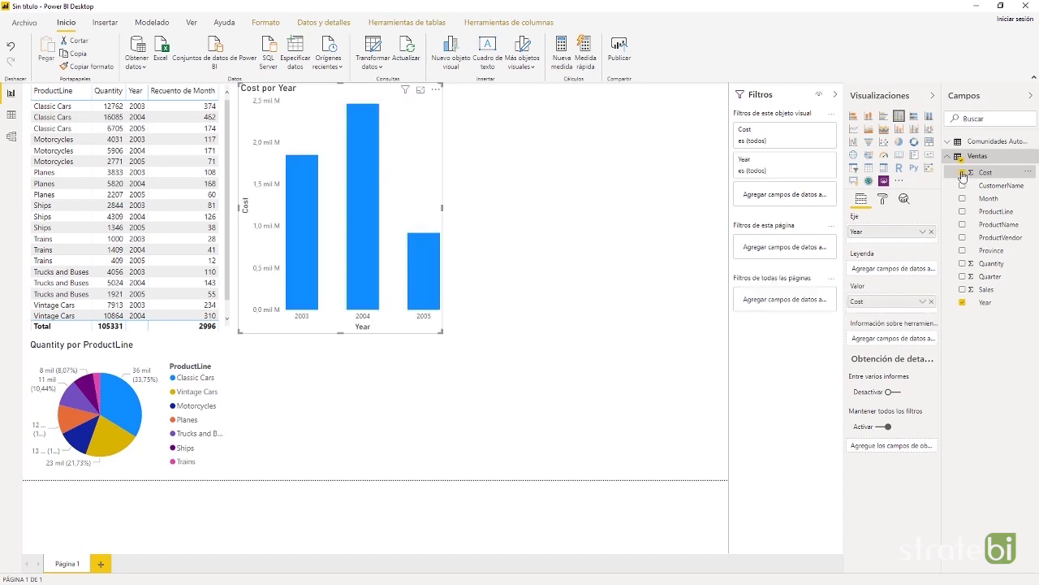
Step: Add a treemap of Sales grouped by ProductVendor below the column chart
{"action": "left_click", "coordinate": [622, 221]}
{"action": "left_click", "coordinate": [930, 143]}
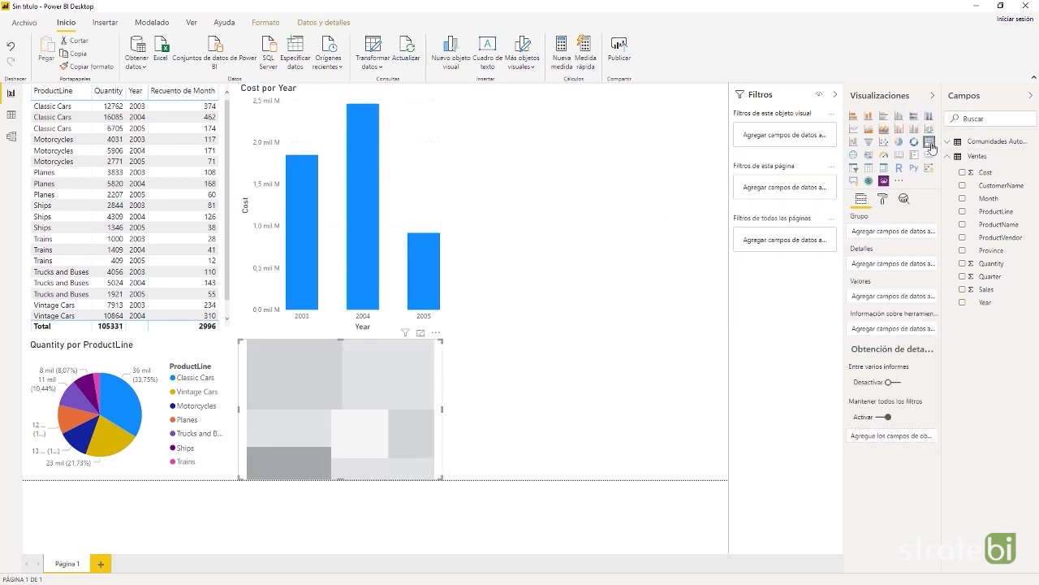
{"action": "left_click", "coordinate": [963, 237]}
{"action": "left_click", "coordinate": [963, 289]}
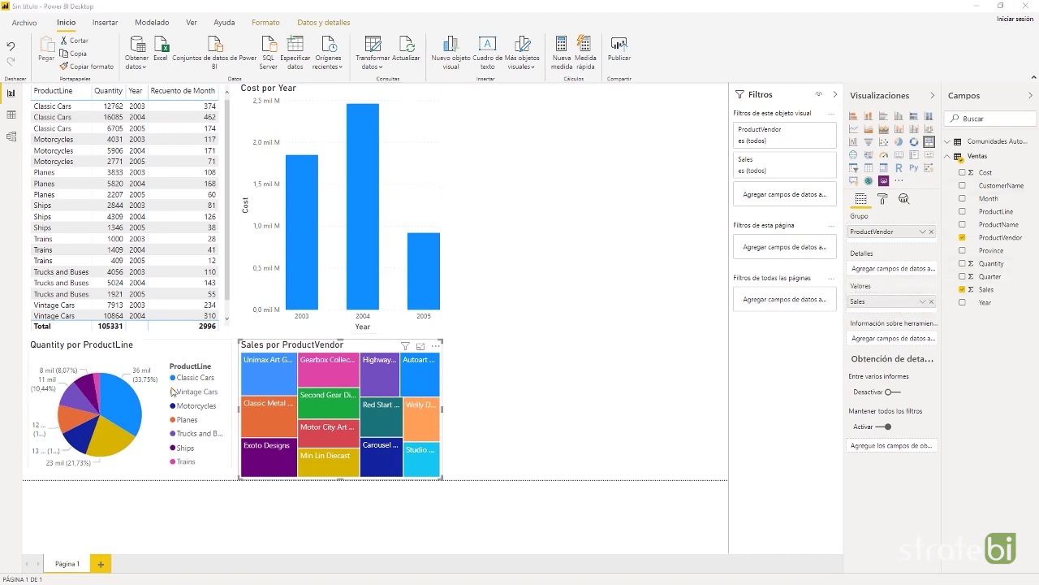
Step: Cross-filter the visuals by several pie chart product lines and the 2004 cost column, and clear the selection
{"action": "left_click", "coordinate": [131, 408]}
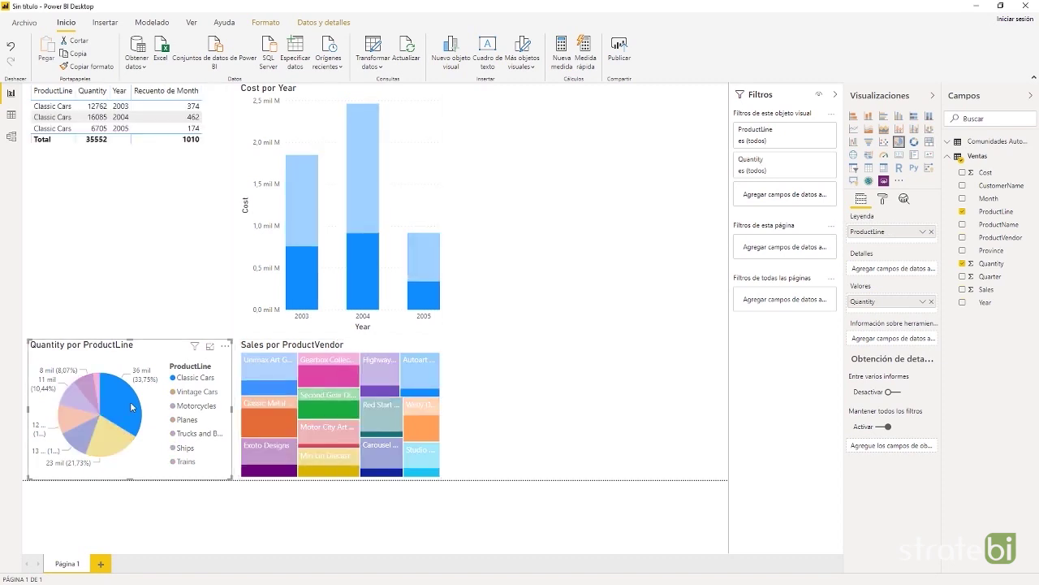
{"action": "left_click", "coordinate": [113, 441]}
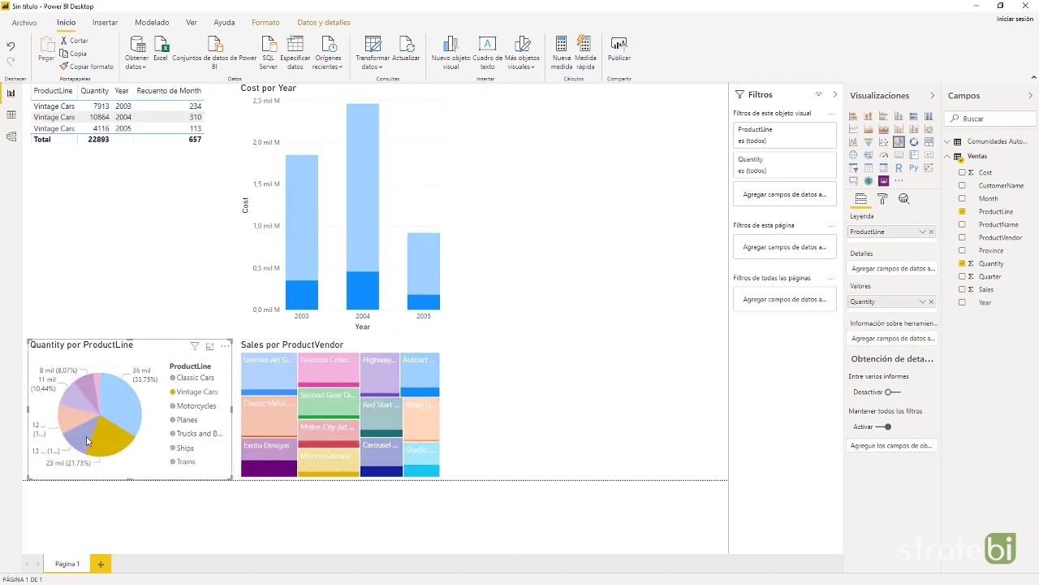
{"action": "left_click", "coordinate": [86, 440]}
{"action": "left_click", "coordinate": [160, 442]}
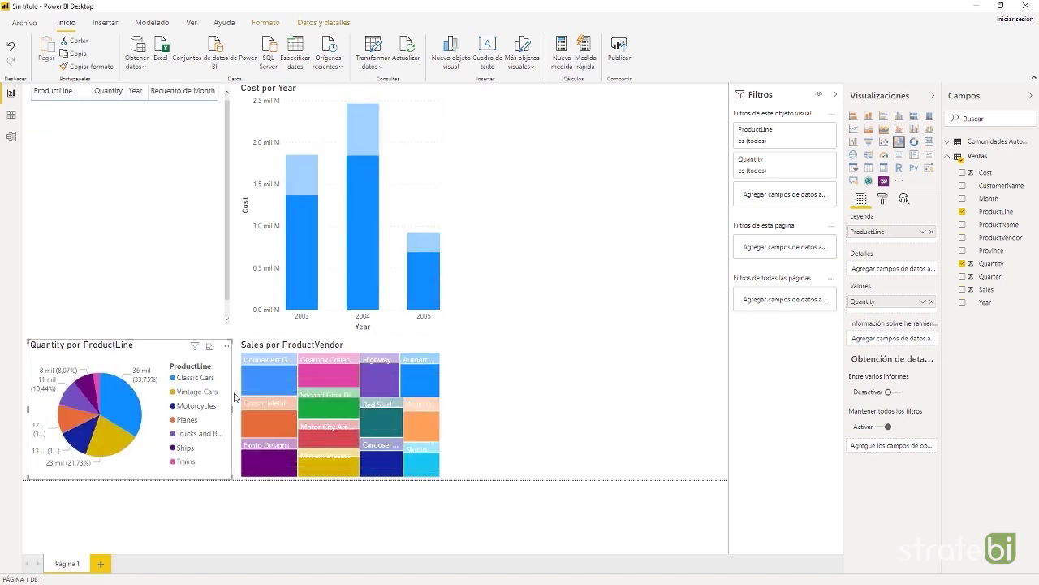
{"action": "left_click", "coordinate": [369, 276]}
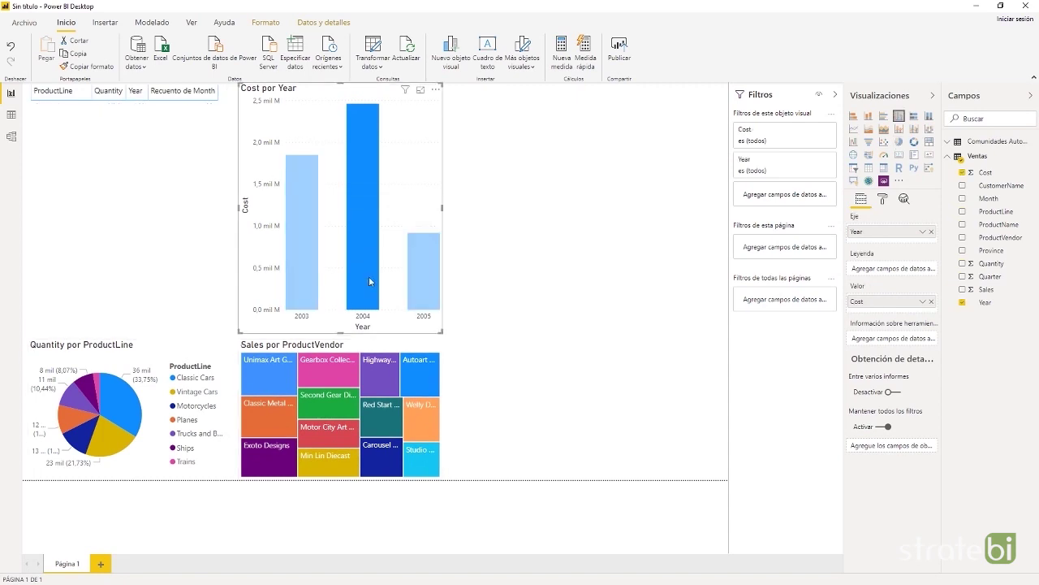
{"action": "left_click", "coordinate": [154, 424]}
{"action": "left_click", "coordinate": [611, 271]}
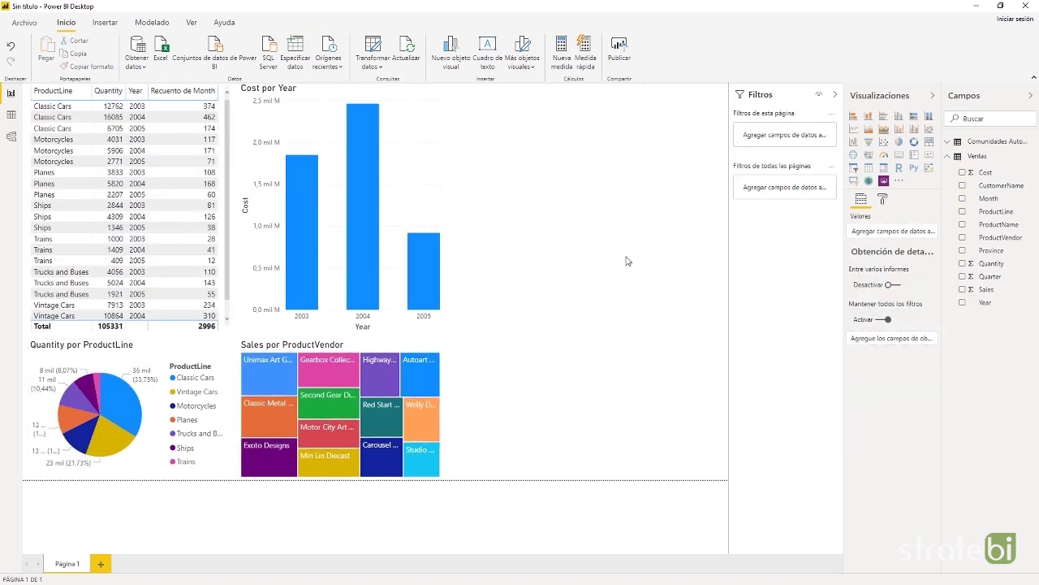
Step: Add a slicer on the Provincia field from the Comunidades Autonomas table beside the column chart
{"action": "left_click", "coordinate": [853, 168]}
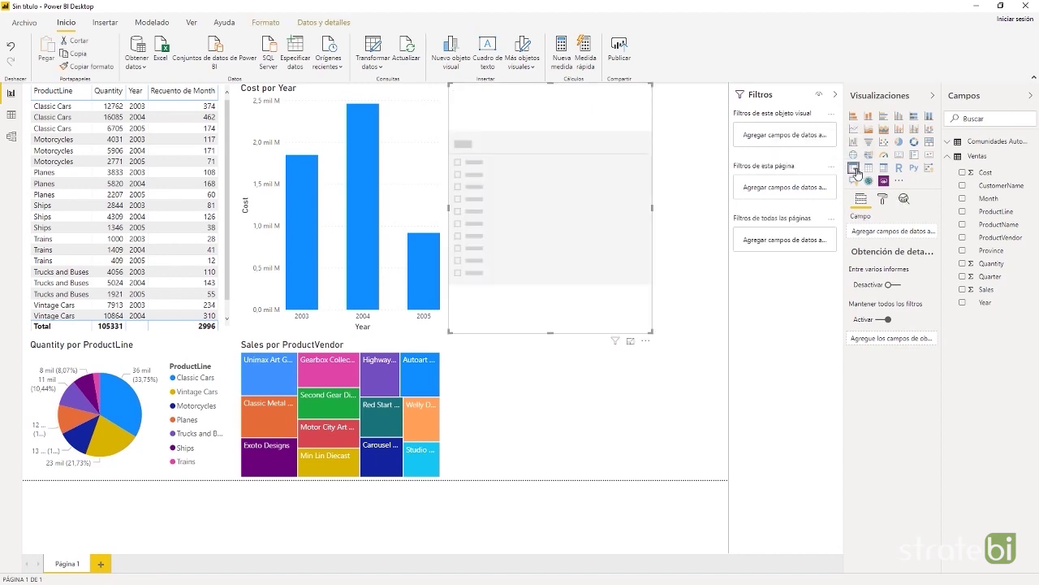
{"action": "left_click", "coordinate": [948, 143]}
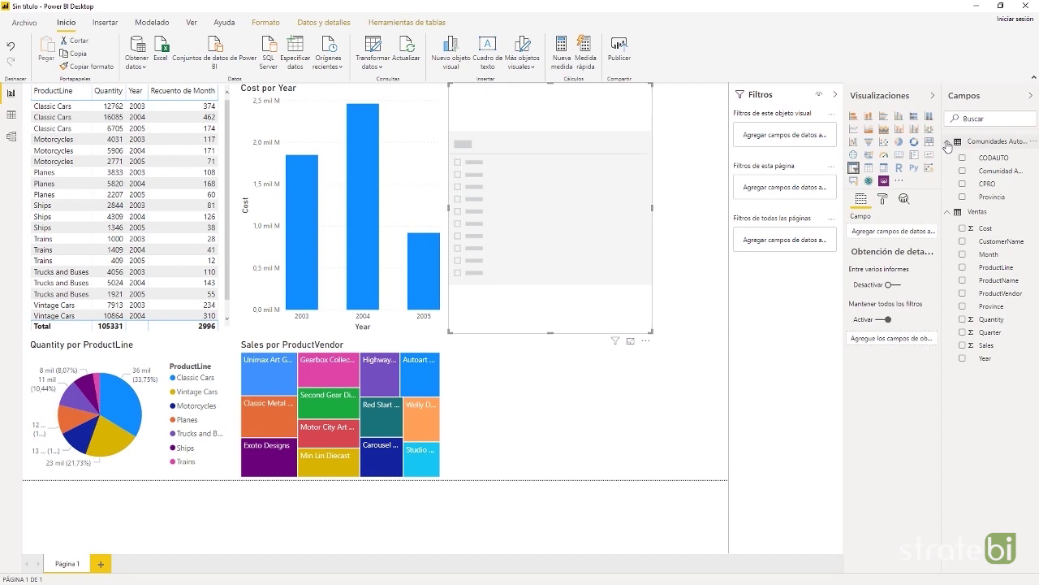
{"action": "left_click", "coordinate": [962, 198]}
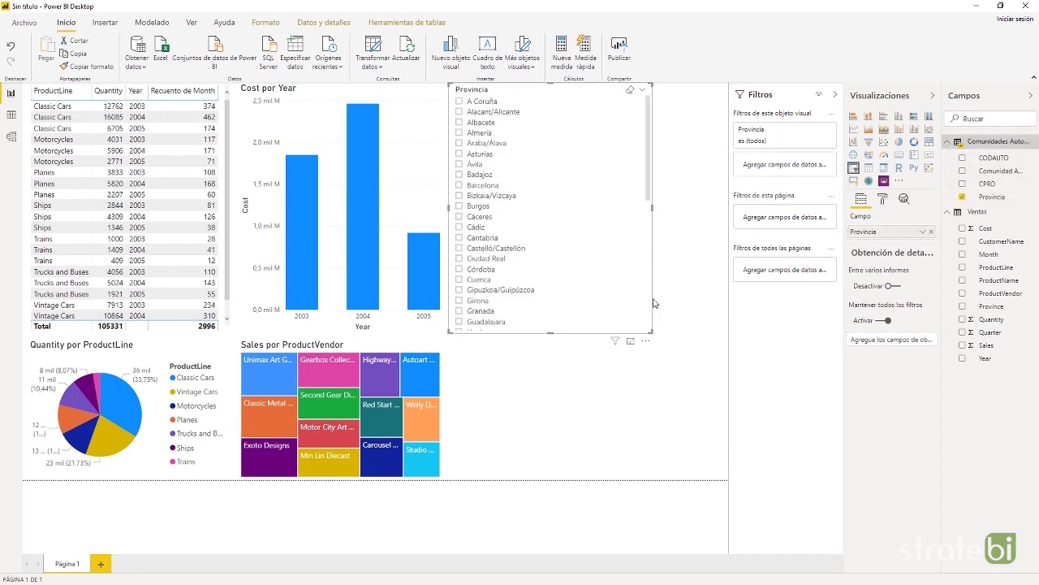
Step: Try showing the Provincia slicer as a Menú desplegable and return it to the Lista style
{"action": "left_click", "coordinate": [643, 92]}
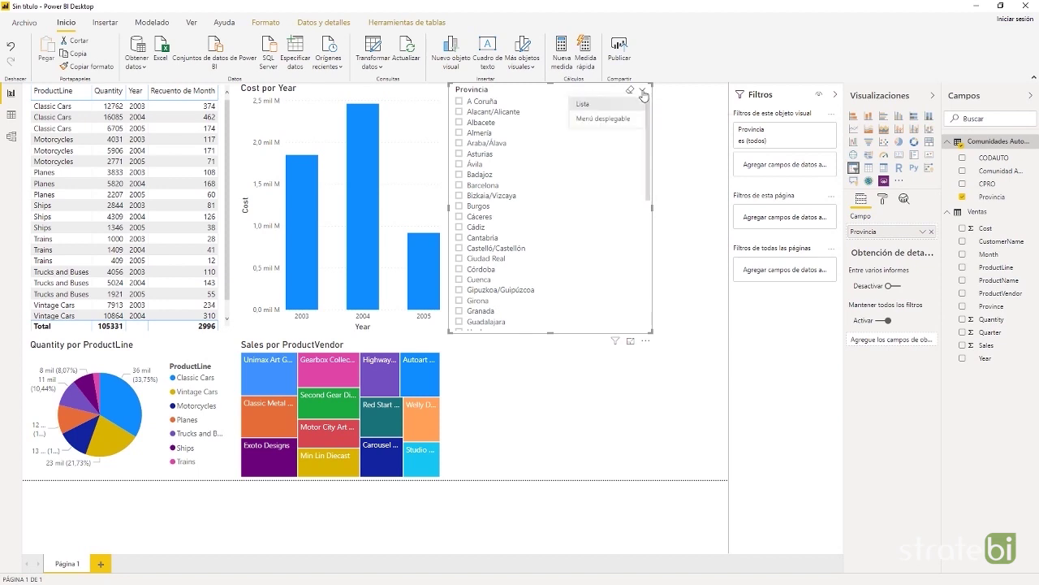
{"action": "left_click", "coordinate": [608, 119]}
{"action": "left_click", "coordinate": [628, 109]}
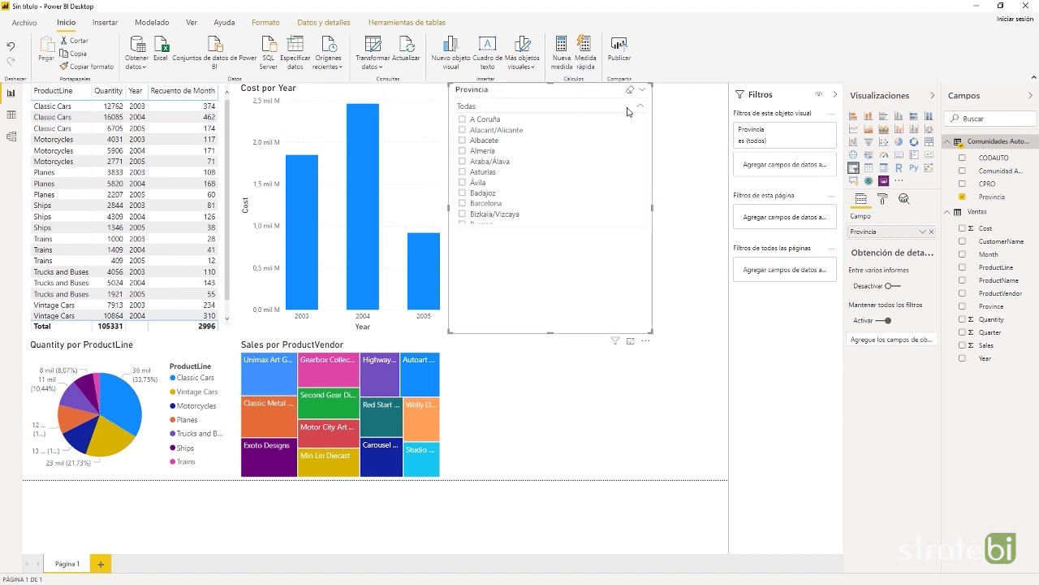
{"action": "left_click", "coordinate": [643, 92]}
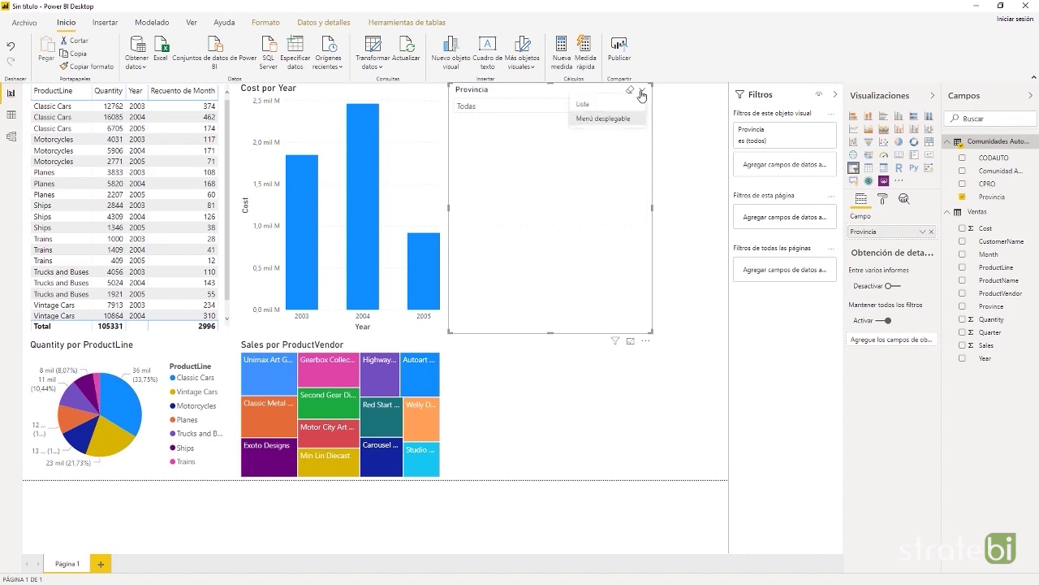
{"action": "left_click", "coordinate": [627, 107]}
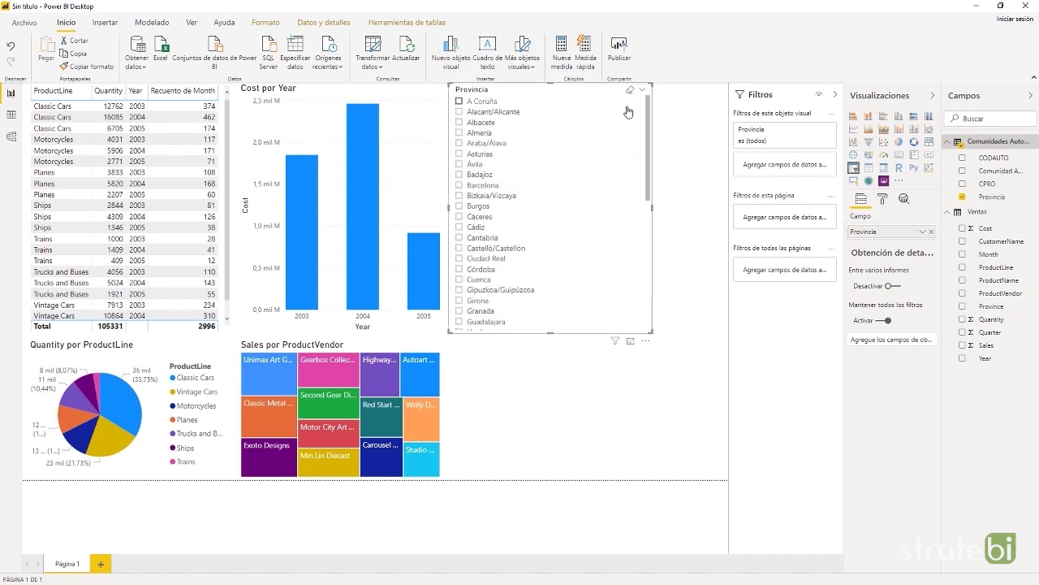
Step: Examine the Provincia slicer's format options, including the single, multiple and select-all choices under Controles de selección
{"action": "left_click", "coordinate": [882, 199]}
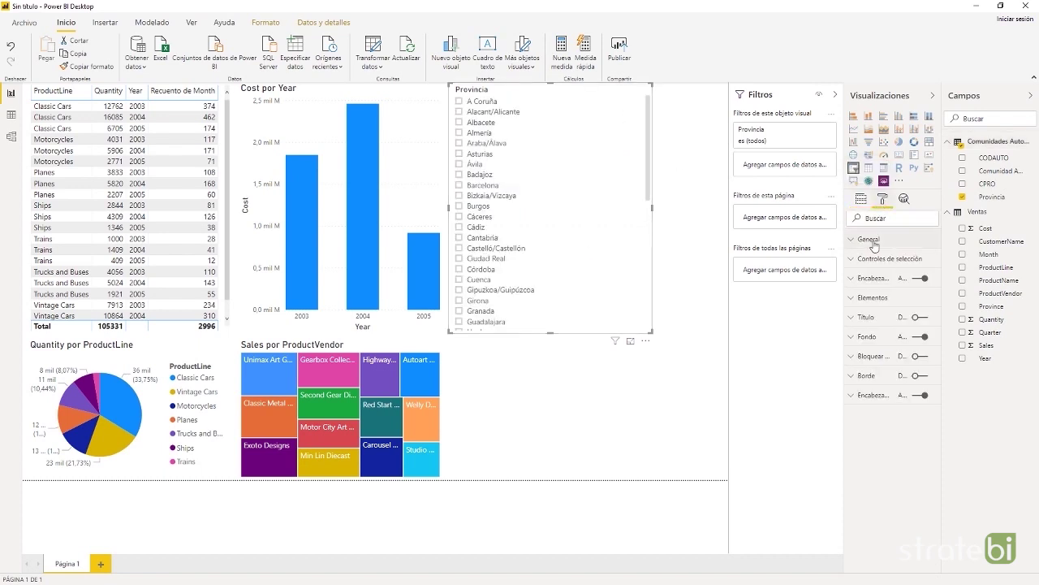
{"action": "left_click", "coordinate": [872, 242]}
{"action": "left_click", "coordinate": [872, 242]}
{"action": "left_click", "coordinate": [874, 258]}
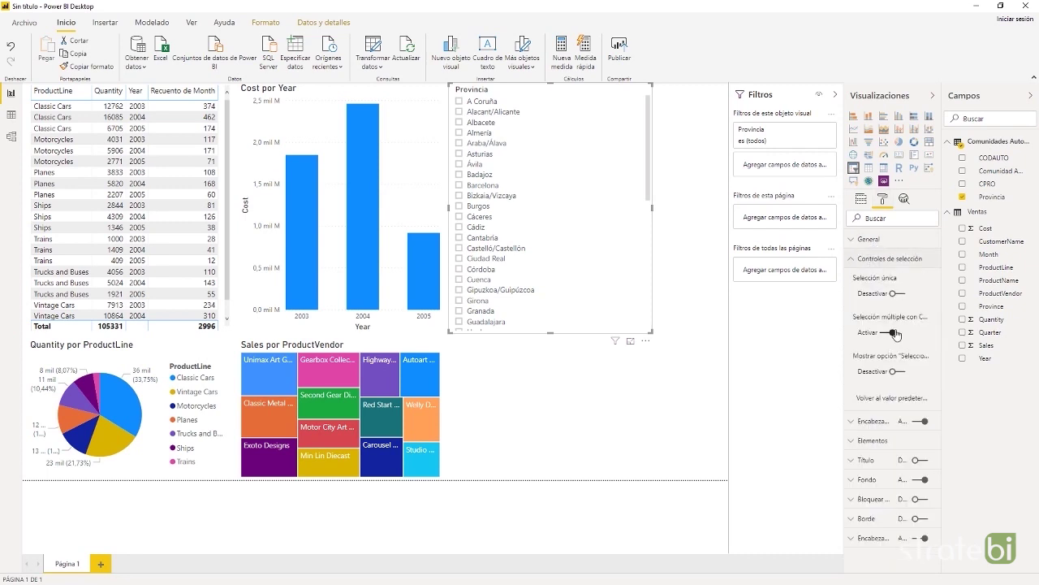
{"action": "left_click_drag", "start_coordinate": [844, 322], "coordinate": [811, 325]}
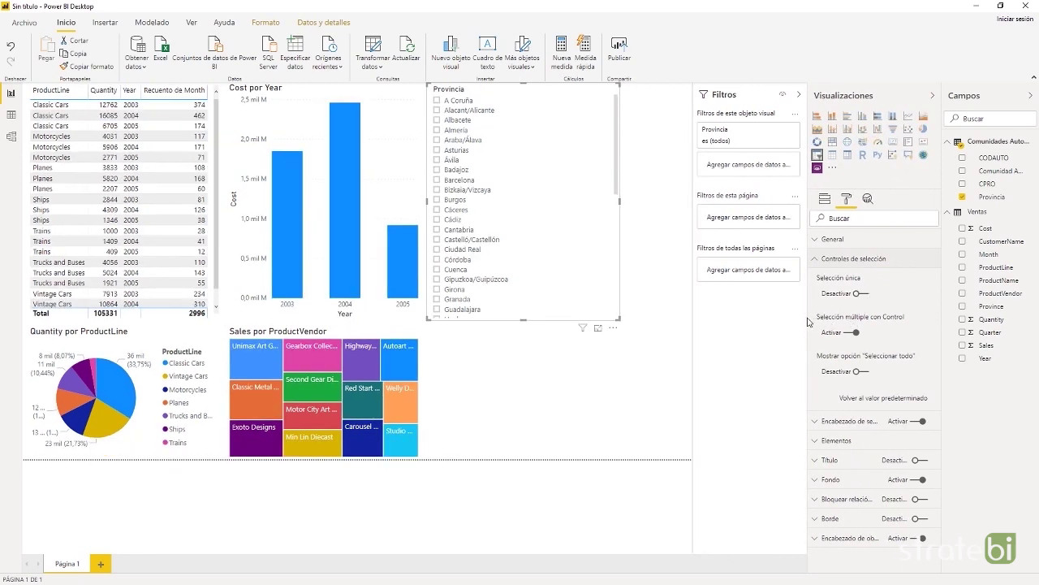
{"action": "left_click_drag", "start_coordinate": [808, 318], "coordinate": [846, 319]}
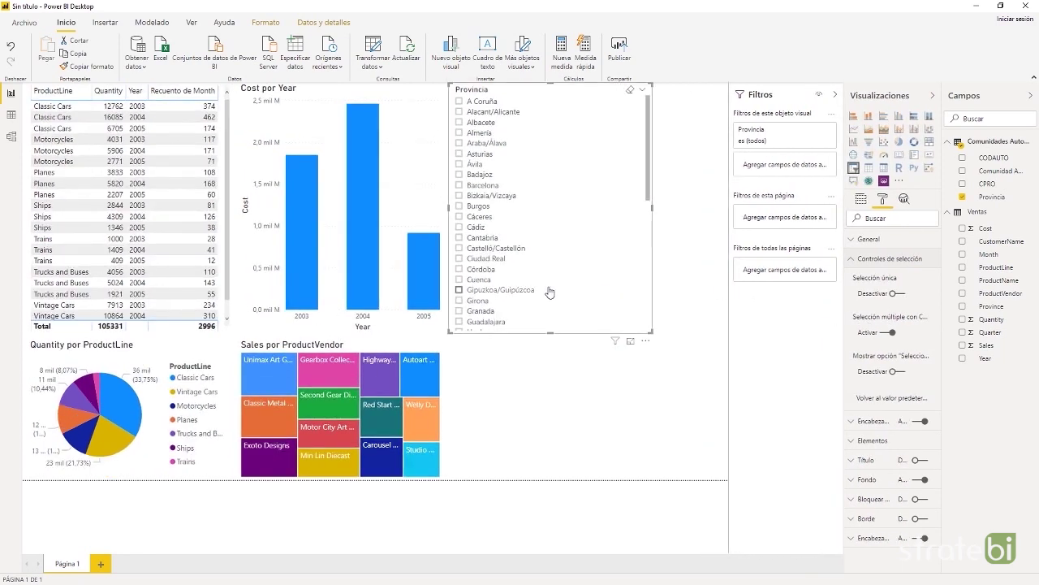
{"action": "left_click", "coordinate": [460, 260]}
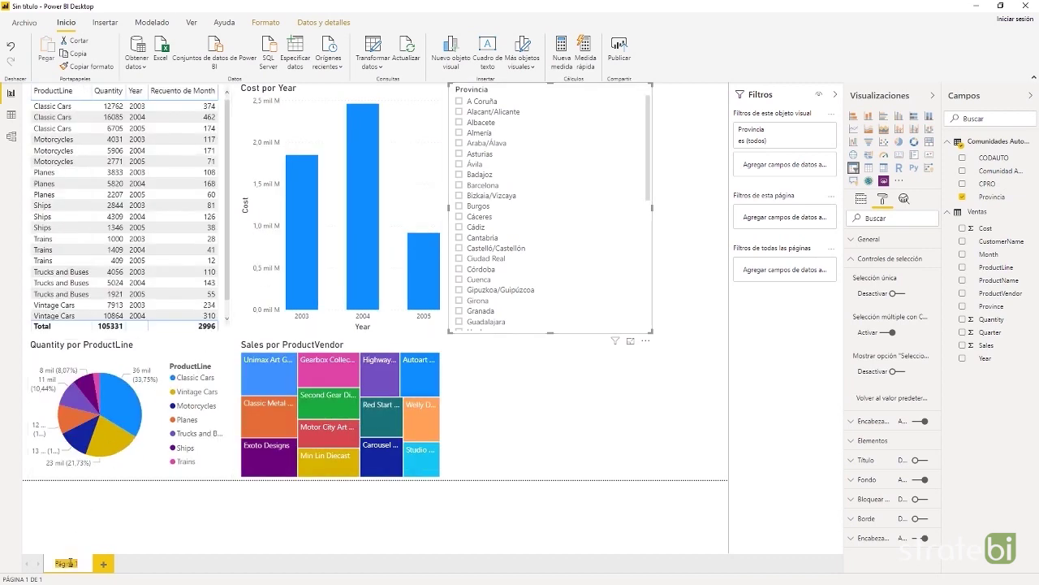
Step: Rename the report page as Portada
{"action": "right_click", "coordinate": [72, 567]}
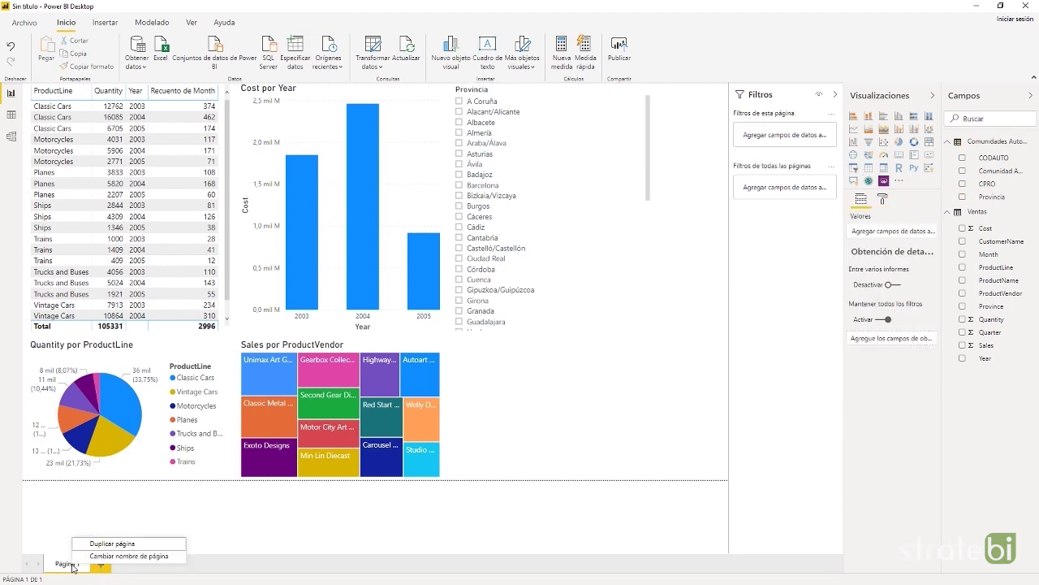
{"action": "left_click", "coordinate": [96, 555]}
{"action": "type", "text": "Pa"}
{"action": "key", "text": "Return"}
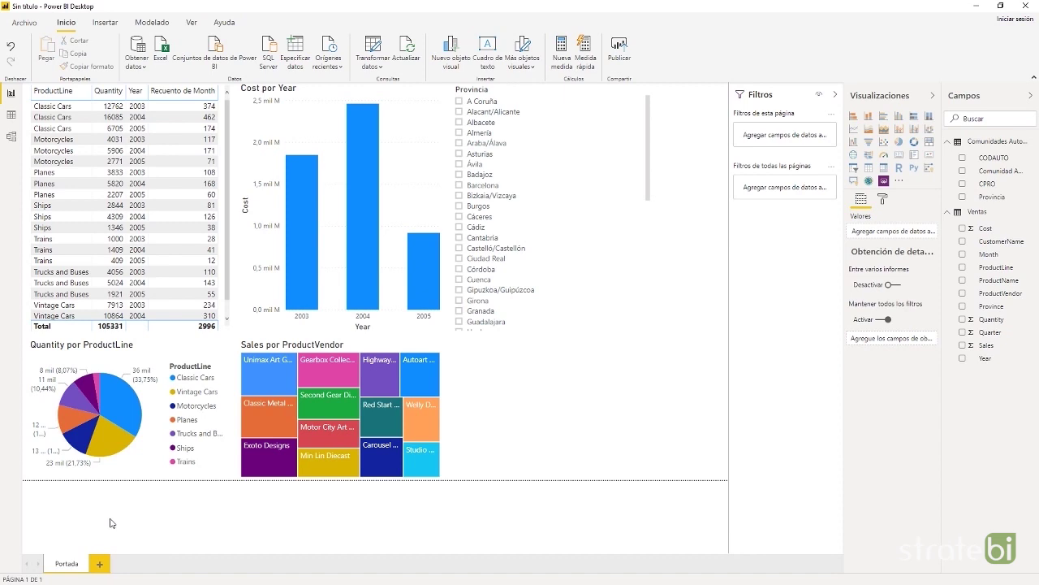
Step: Duplicate the Portada page and hide the duplicate
{"action": "right_click", "coordinate": [67, 567]}
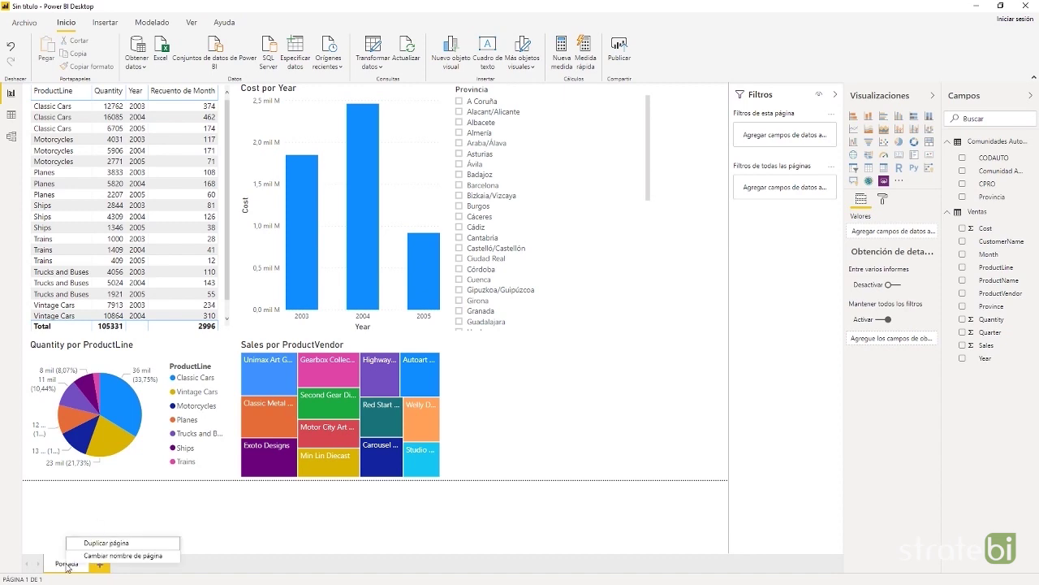
{"action": "left_click", "coordinate": [94, 544]}
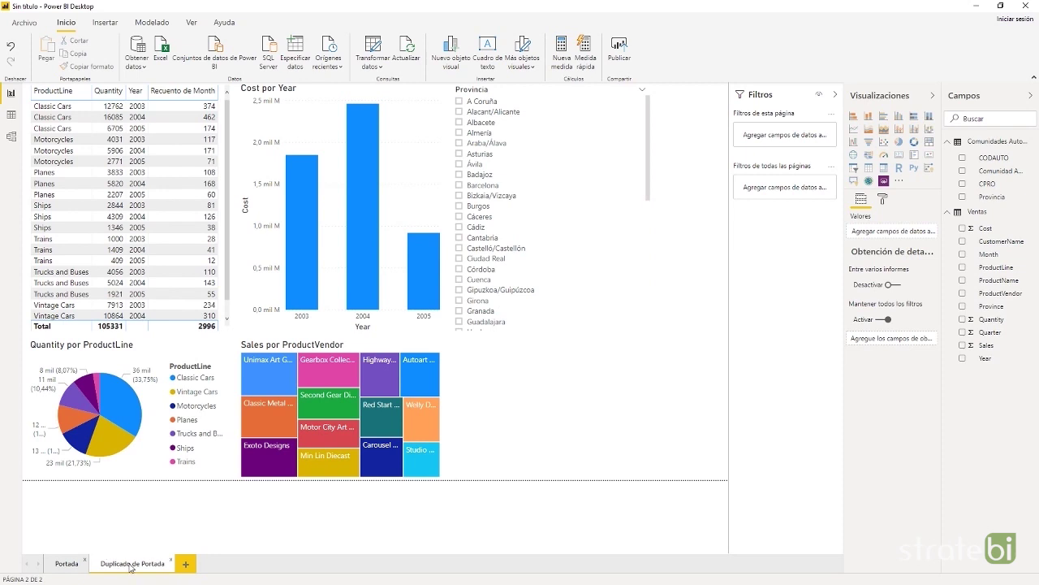
{"action": "right_click", "coordinate": [129, 567]}
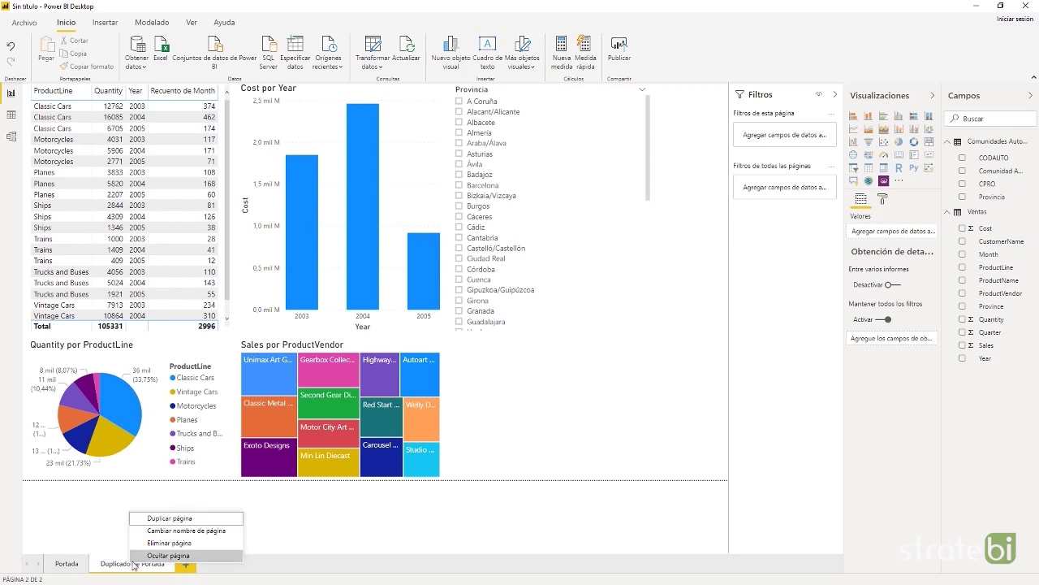
{"action": "left_click", "coordinate": [150, 556]}
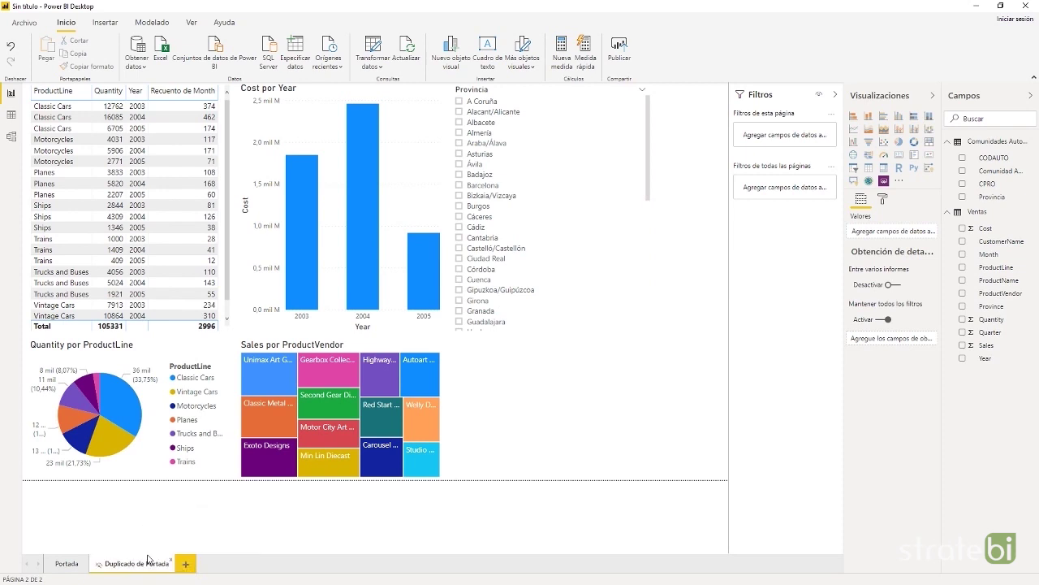
{"action": "right_click", "coordinate": [145, 564]}
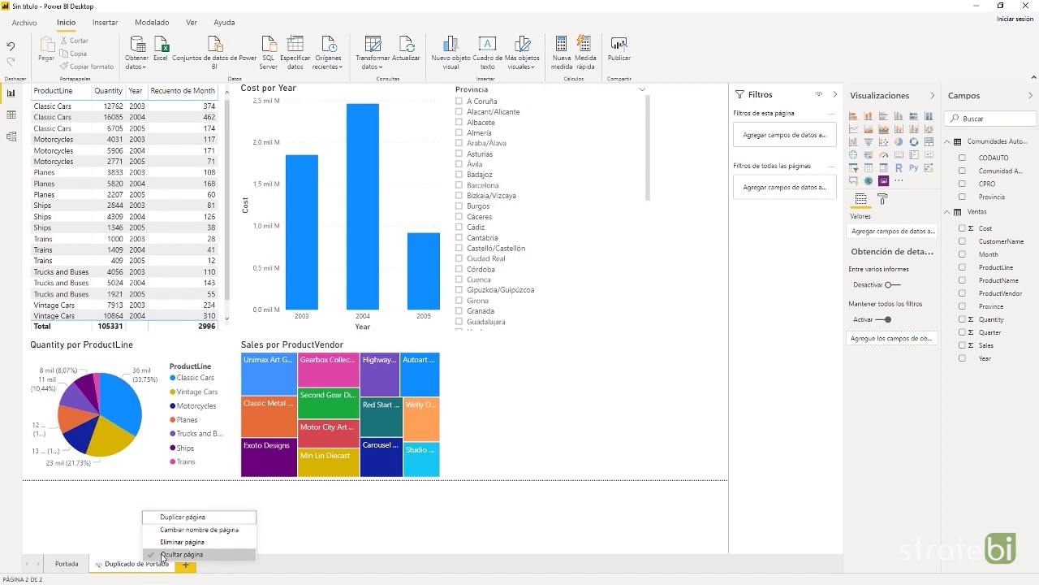
{"action": "mouse_move", "coordinate": [122, 562]}
{"action": "left_mouse_down"}
{"action": "mouse_move", "coordinate": [57, 566]}
{"action": "mouse_move", "coordinate": [163, 569]}
{"action": "mouse_move", "coordinate": [134, 570]}
{"action": "left_mouse_up"}
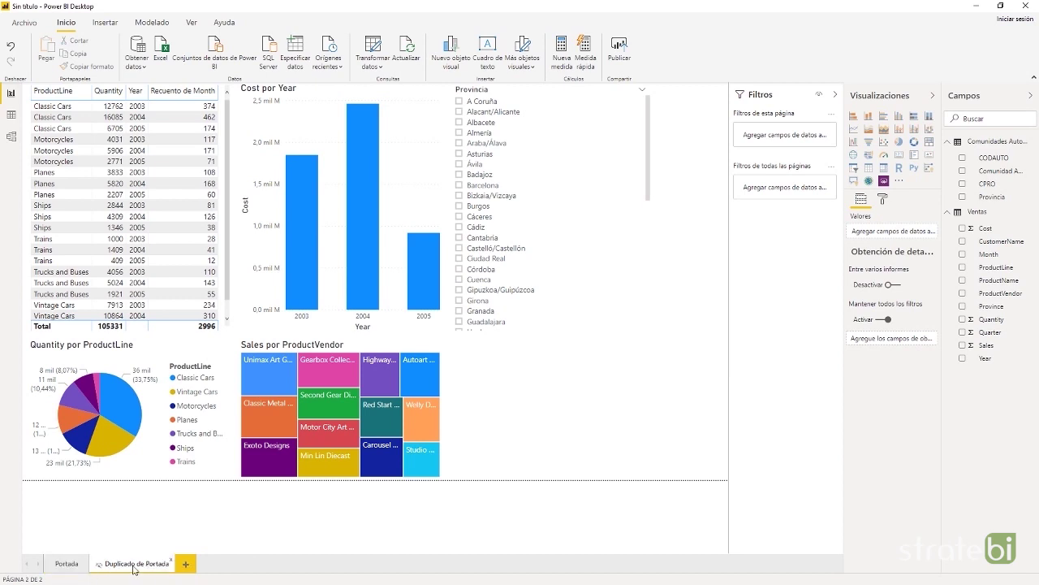
Step: Add a new report page and name it Mapa
{"action": "left_click", "coordinate": [195, 565]}
{"action": "double_click", "coordinate": [197, 564]}
{"action": "type", "text": "Mapa"}
{"action": "key", "text": "Return"}
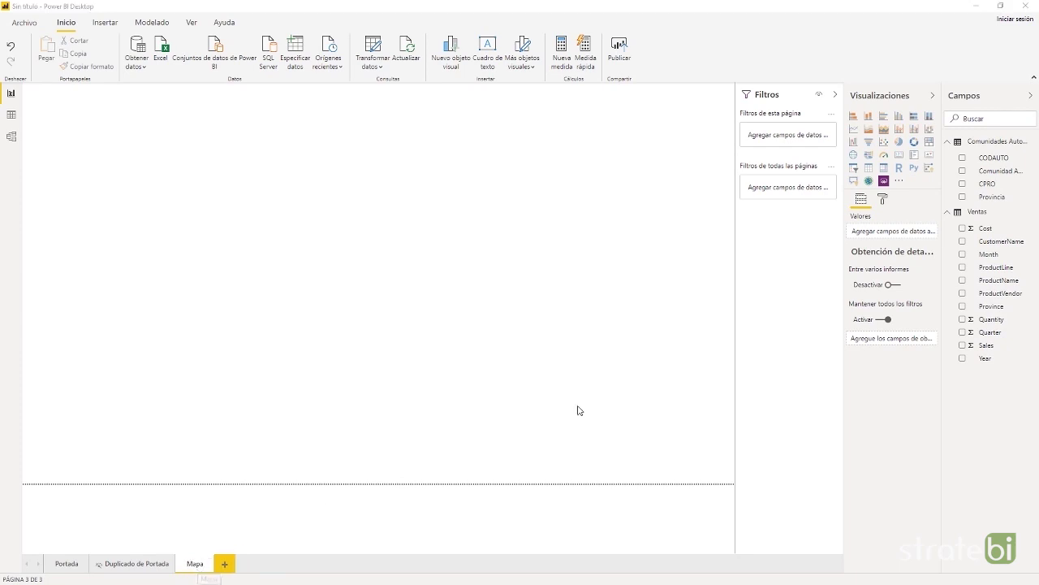
Step: Insert a map visual on the Mapa page with Comunidad Autónoma as legend and Quantity as bubble size
{"action": "left_click", "coordinate": [853, 162]}
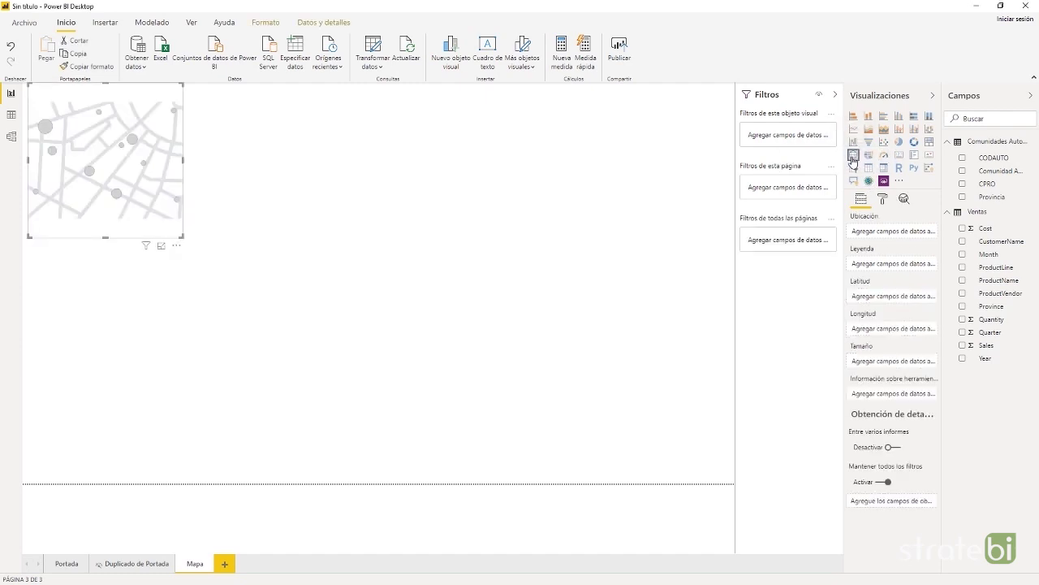
{"action": "left_click", "coordinate": [962, 170]}
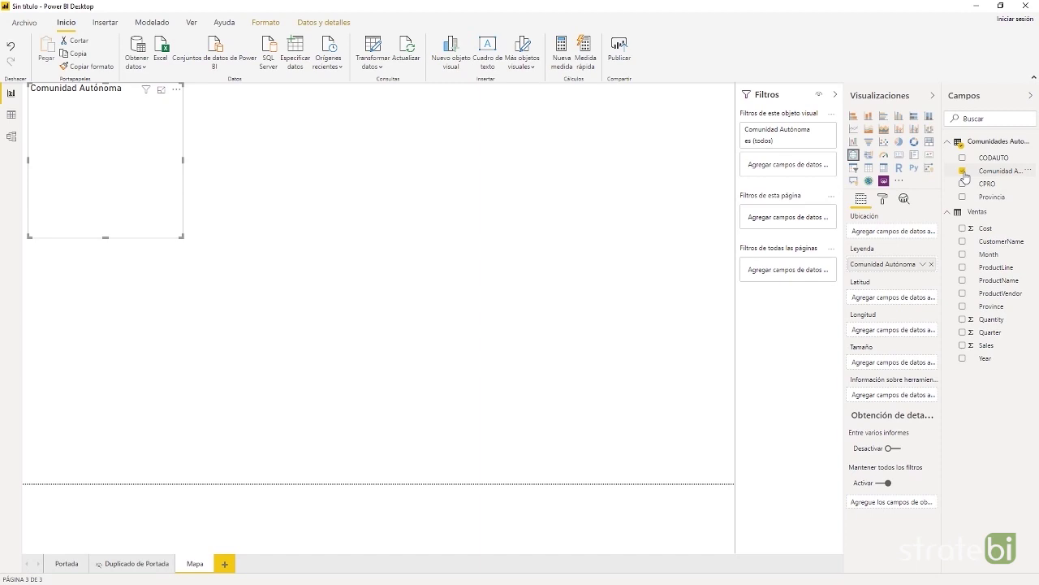
{"action": "left_click", "coordinate": [963, 319]}
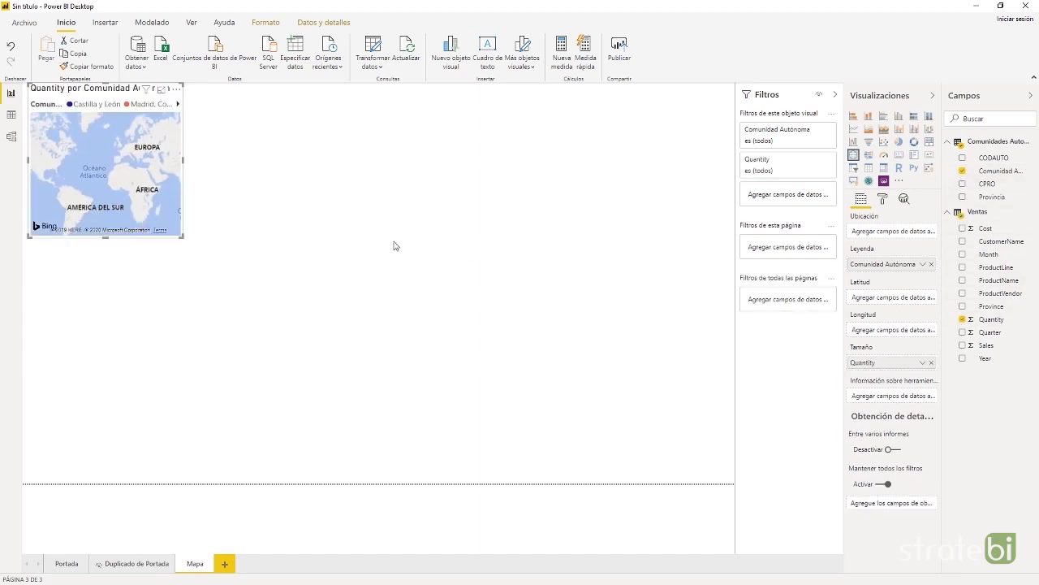
Step: Enlarge the map to fill most of the page and move Comunidad Autónoma from Leyenda to Ubicación
{"action": "left_click_drag", "start_coordinate": [183, 240], "coordinate": [576, 445]}
{"action": "left_click", "coordinate": [644, 423]}
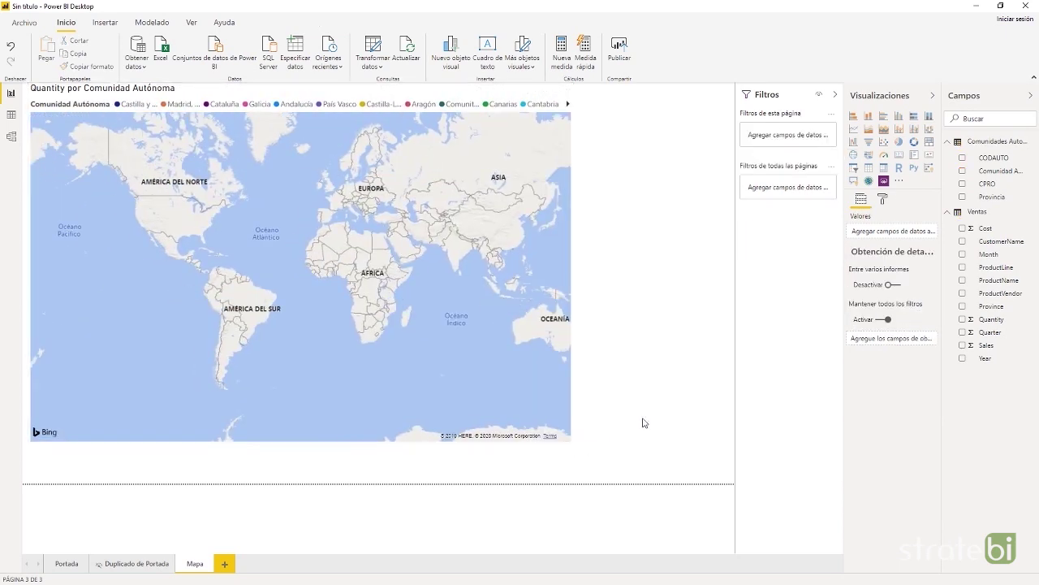
{"action": "left_click", "coordinate": [432, 270]}
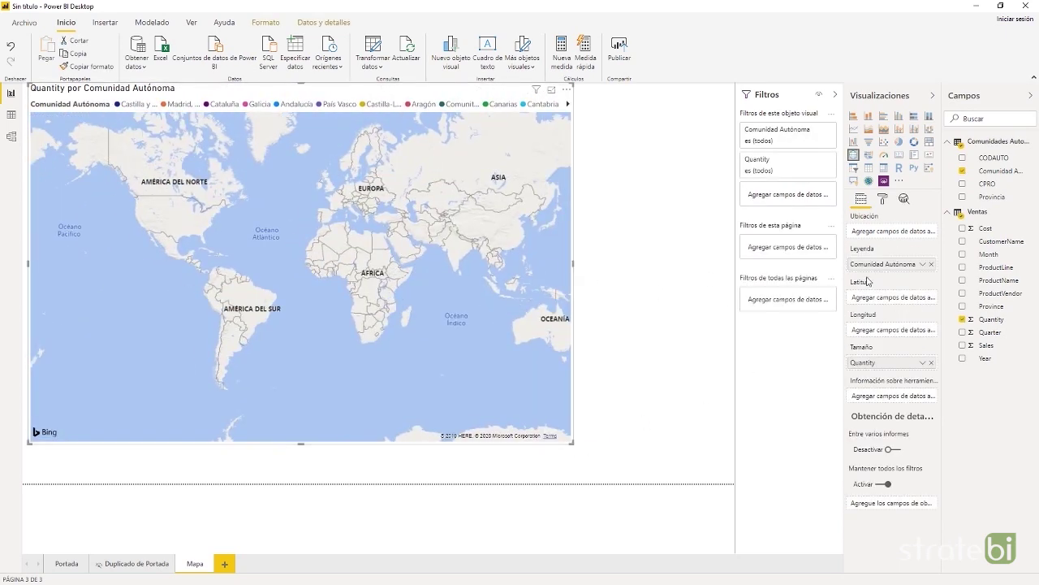
{"action": "left_click_drag", "start_coordinate": [877, 265], "coordinate": [878, 236]}
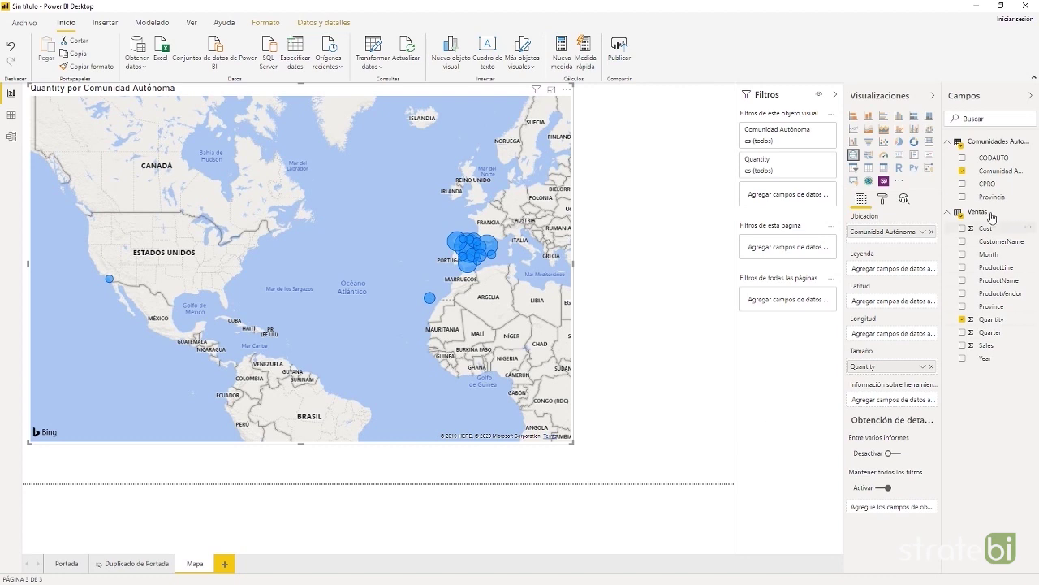
Step: Set the data category of the Comunidad Autónoma column to StateOrProvince
{"action": "left_click", "coordinate": [992, 172]}
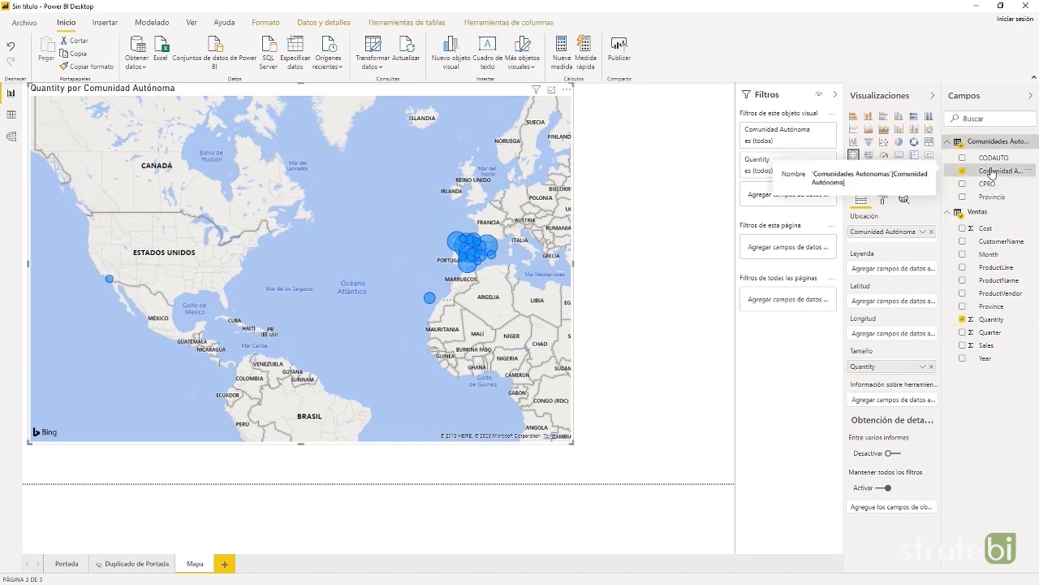
{"action": "left_click", "coordinate": [475, 22]}
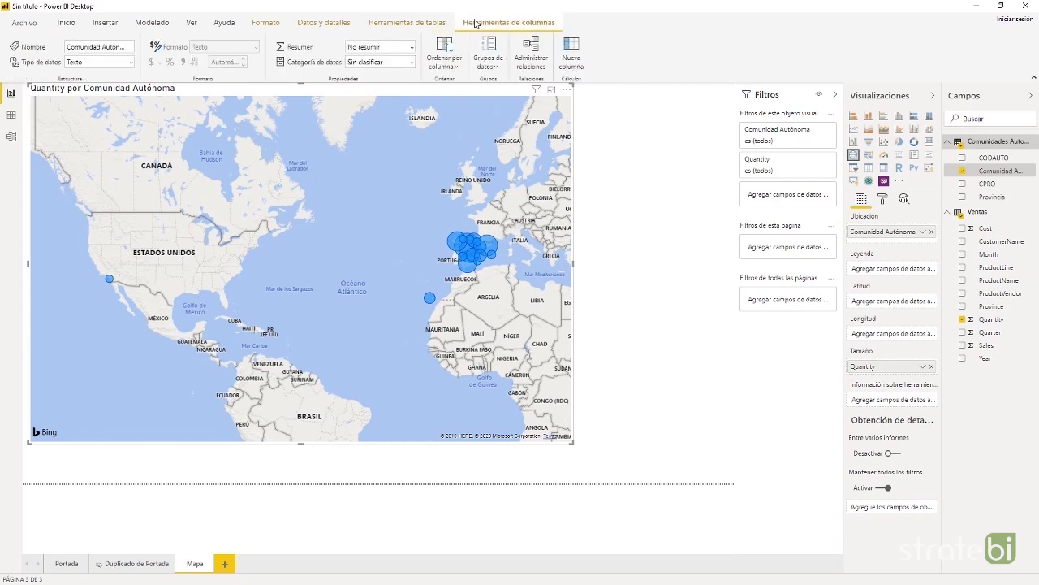
{"action": "left_click", "coordinate": [400, 61]}
{"action": "left_click", "coordinate": [380, 155]}
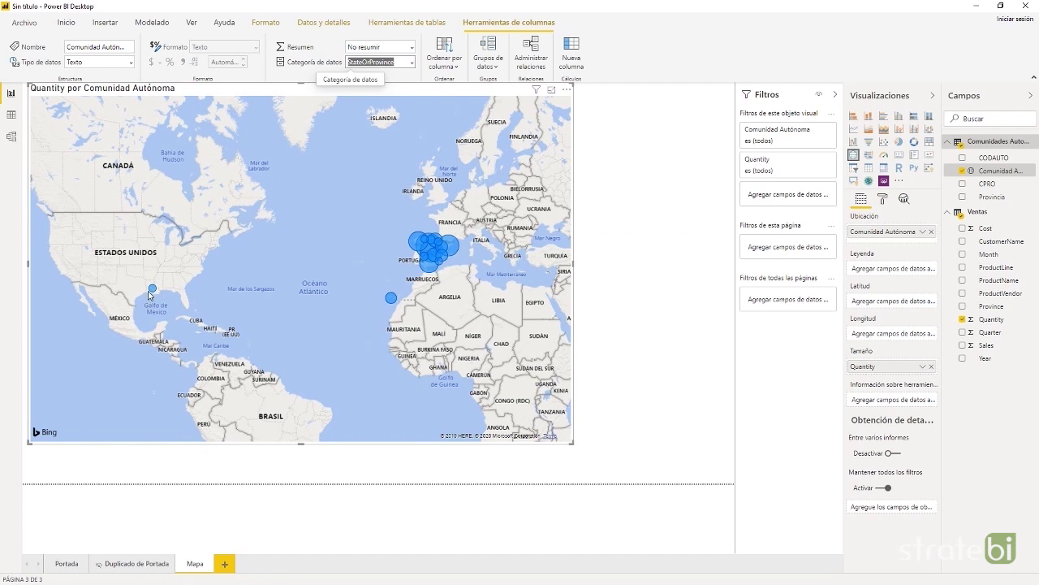
Step: Enlarge the map visual so it spans the full width and height of the Mapa page
{"action": "mouse_move", "coordinate": [156, 293]}
{"action": "mouse_move", "coordinate": [396, 301]}
{"action": "left_click_drag", "start_coordinate": [566, 442], "coordinate": [730, 485]}
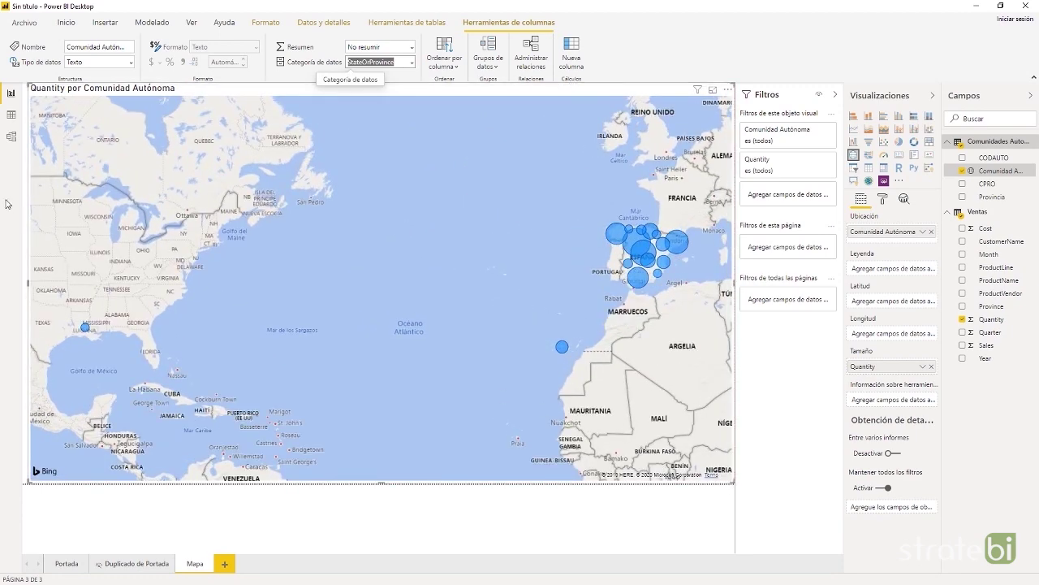
Step: Add a new calculated column to the Comunidades Autonomas table in Data view and clear its default formula
{"action": "left_click", "coordinate": [15, 118]}
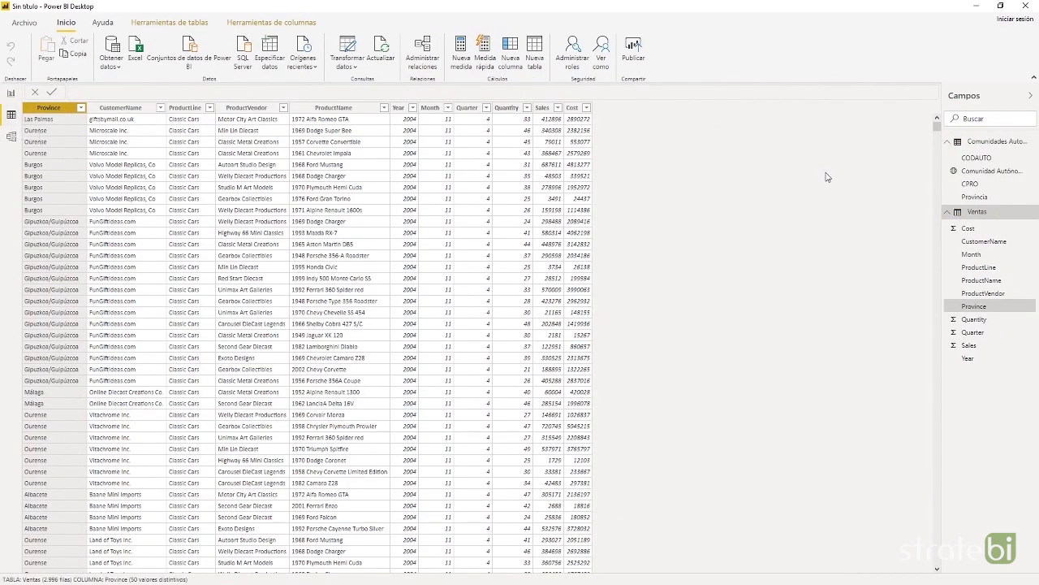
{"action": "left_click", "coordinate": [992, 142]}
{"action": "right_click", "coordinate": [979, 144]}
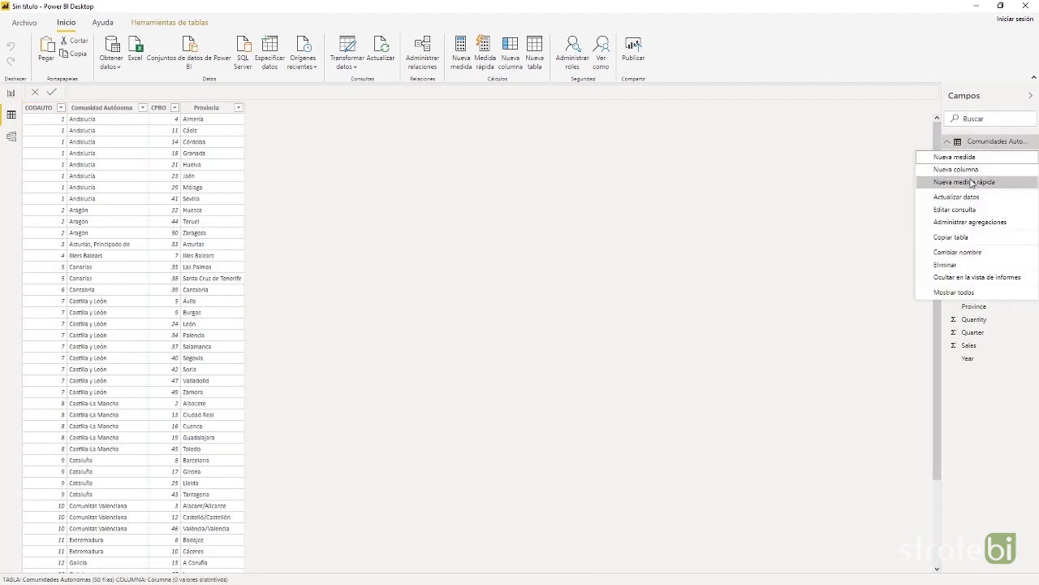
{"action": "left_click", "coordinate": [971, 169]}
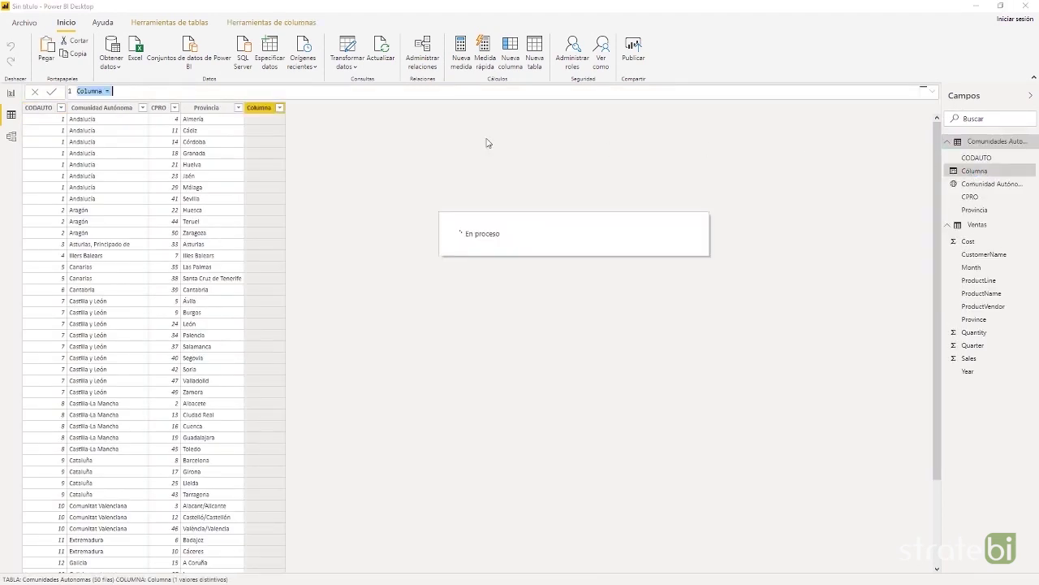
{"action": "left_click", "coordinate": [175, 92]}
{"action": "key", "text": "ctrl+a"}
{"action": "key", "text": "BackSpace"}
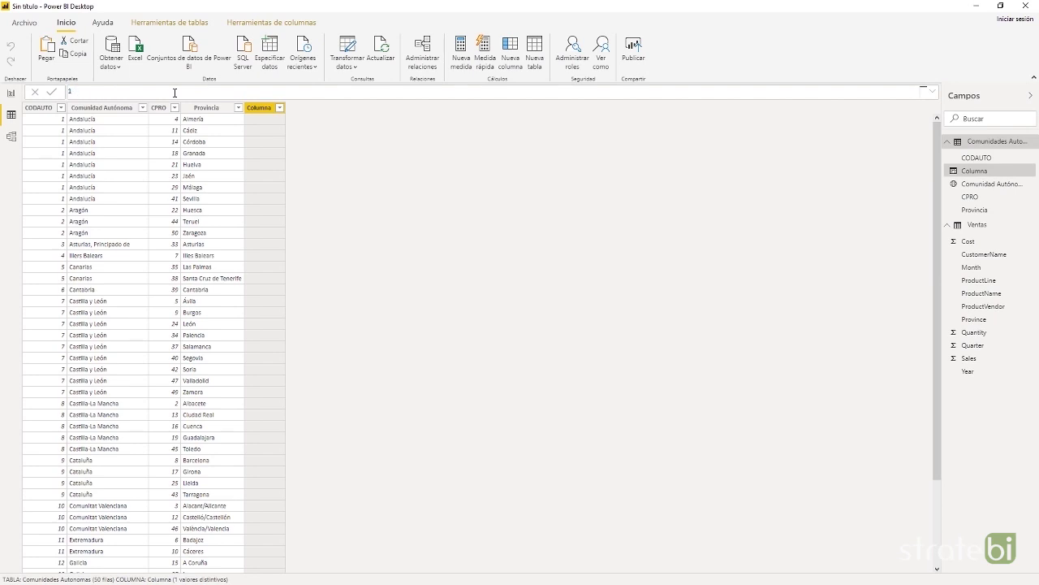
Step: Define the new column as España Comunidad = CONCATENATE("Spain, "; 'Comunidades Autonomas'[Comunidad Autónoma])
{"action": "type", "text": "España Comunidad = C"}
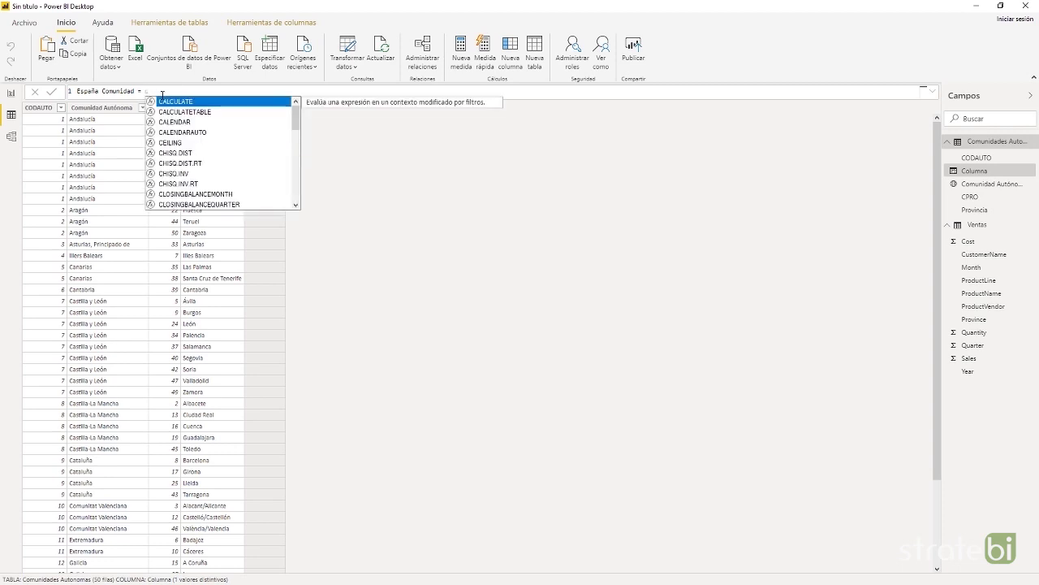
{"action": "type", "text": "ONCA"}
{"action": "key", "text": "Tab"}
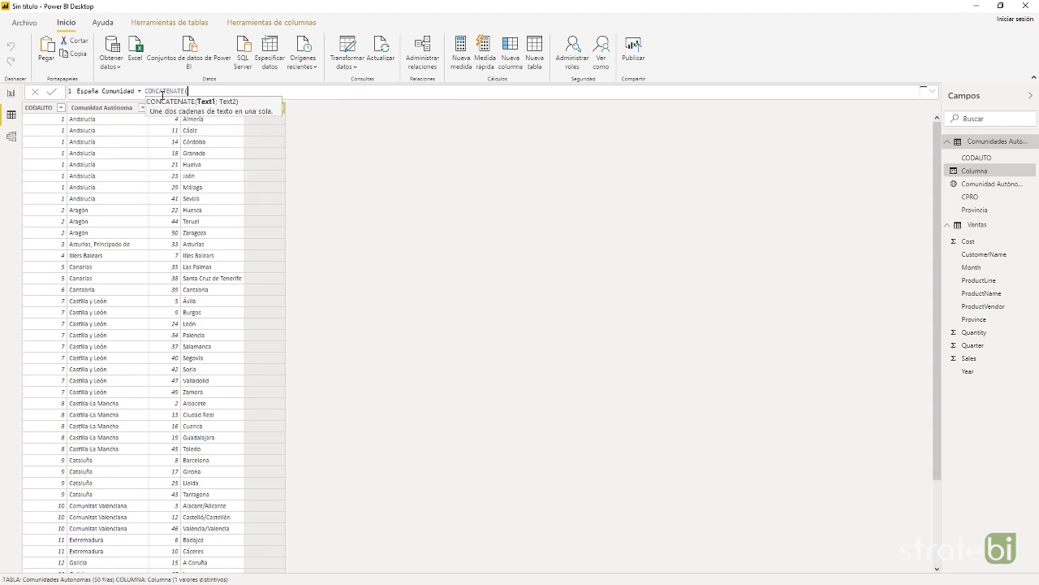
{"action": "type", "text": "\""}
{"action": "type", "text": "Spain"}
{"action": "type", "text": "\", "}
{"action": "type", "text": "\"; "}
{"action": "type", "text": "comun"}
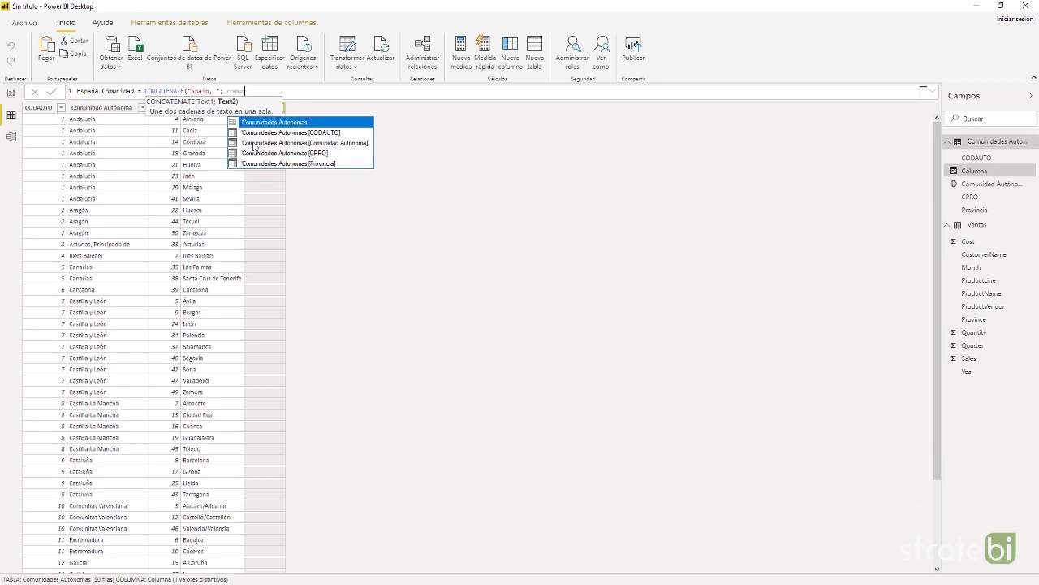
{"action": "left_click", "coordinate": [254, 142]}
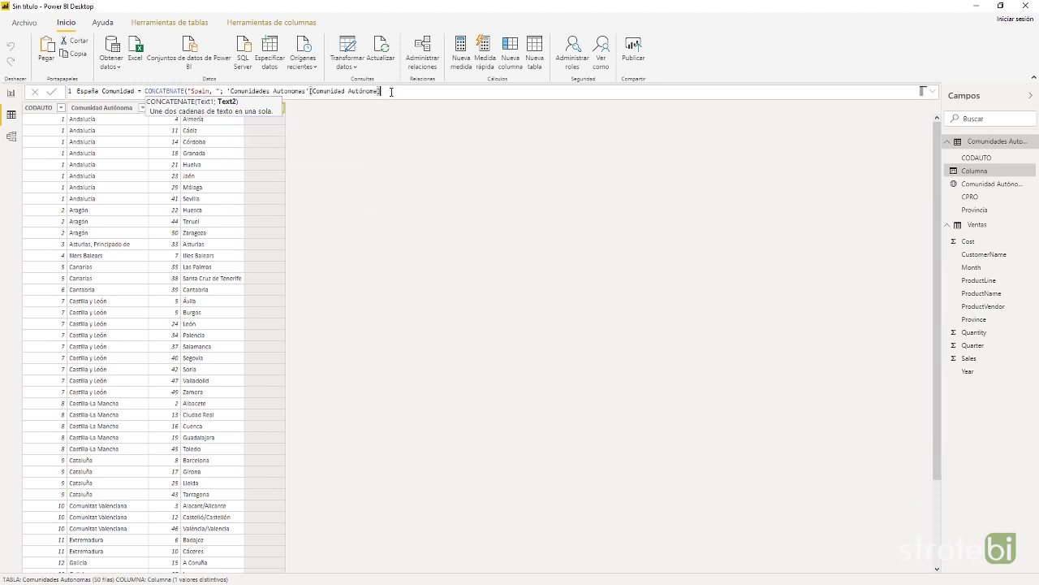
{"action": "type", "text": ")"}
{"action": "key", "text": "Return"}
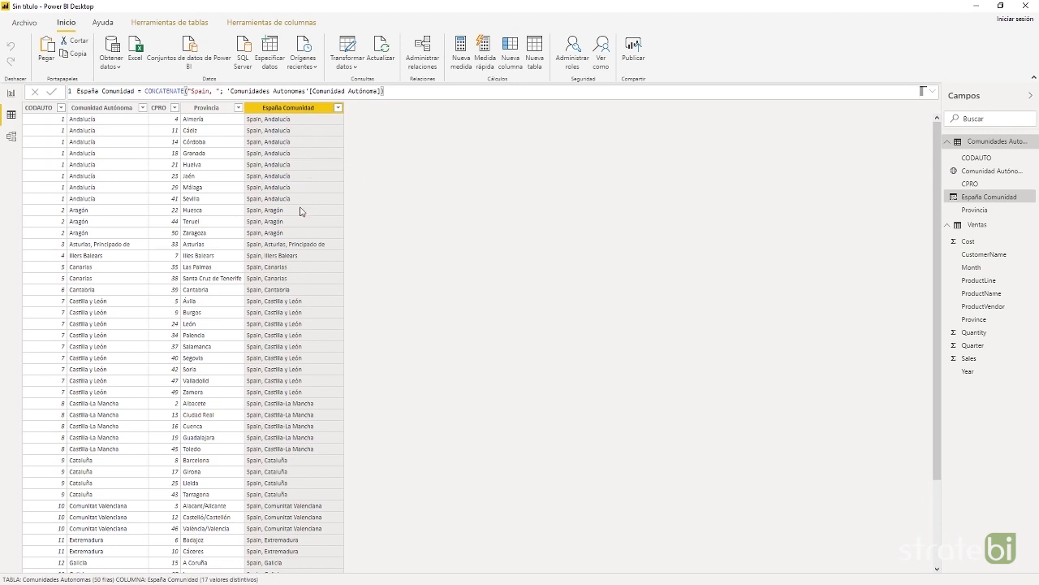
Step: Replace Comunidad Autónoma with España Comunidad as the location field of the map in the report
{"action": "left_click", "coordinate": [11, 94]}
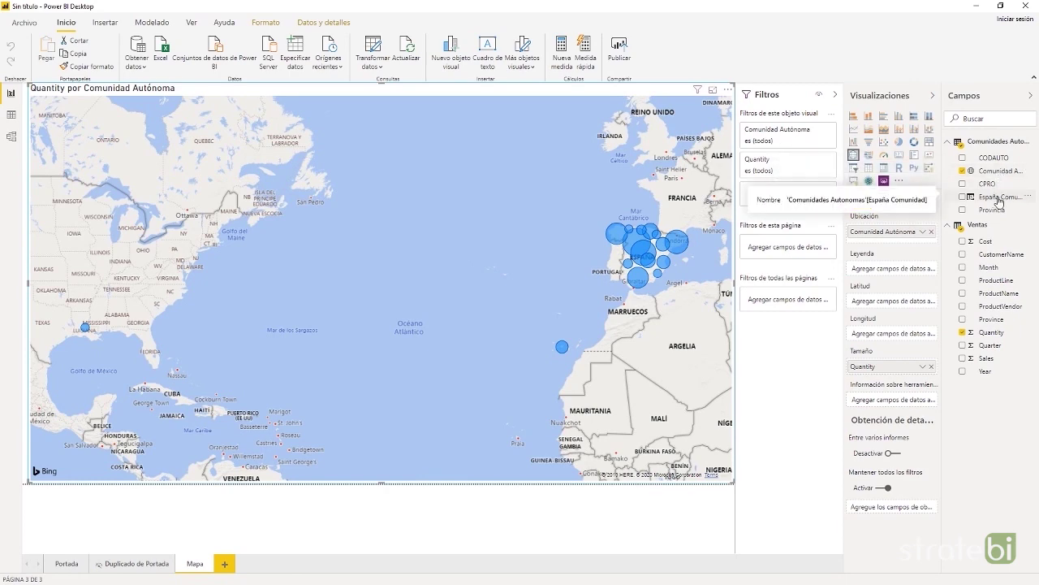
{"action": "left_click_drag", "start_coordinate": [908, 235], "coordinate": [910, 236]}
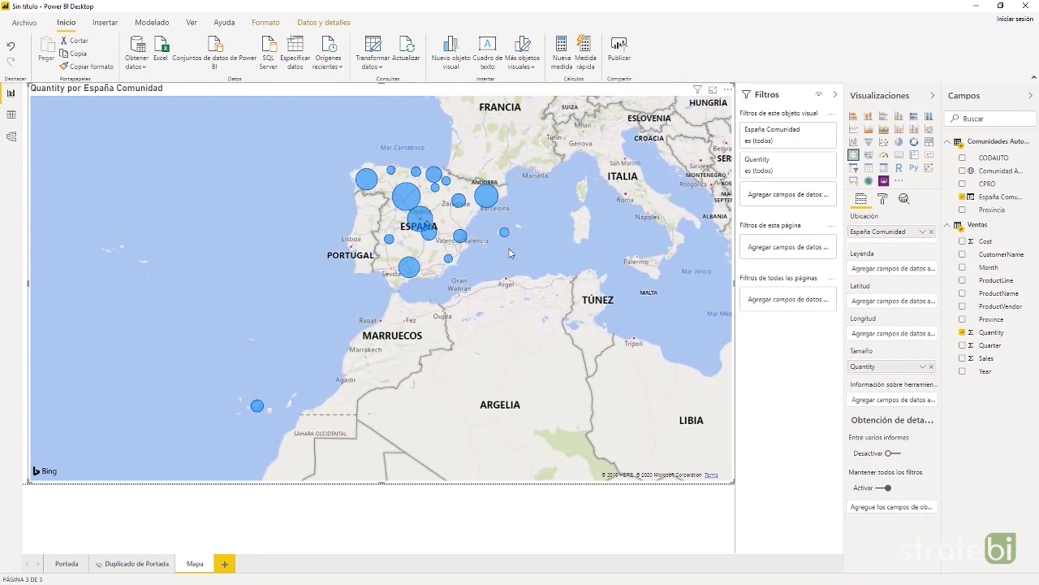
Step: Examine the Quantity of the Castilla y León, Madrid and Andalucía bubbles on the map
{"action": "mouse_move", "coordinate": [402, 195]}
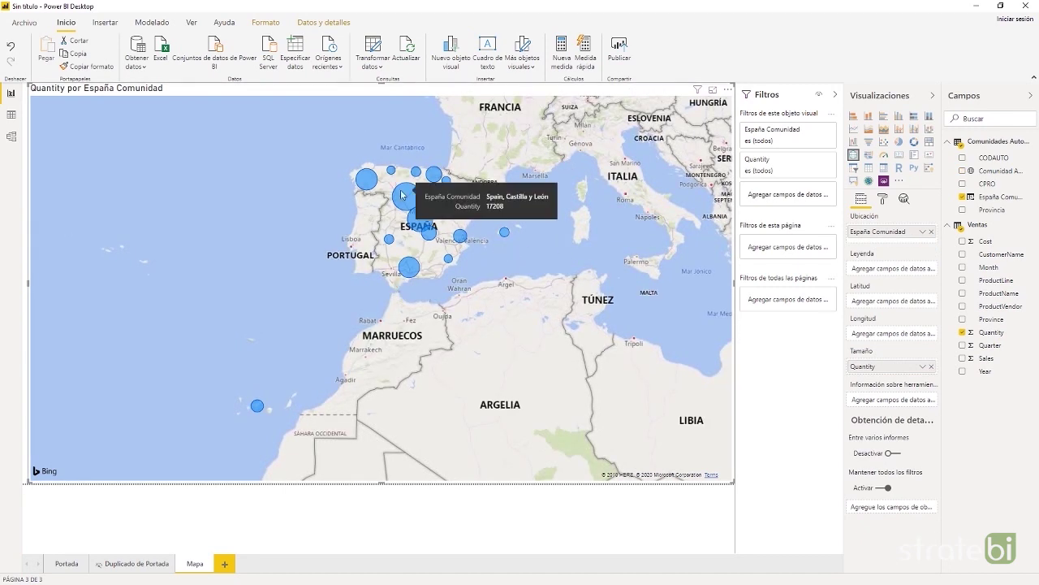
{"action": "mouse_move", "coordinate": [437, 193]}
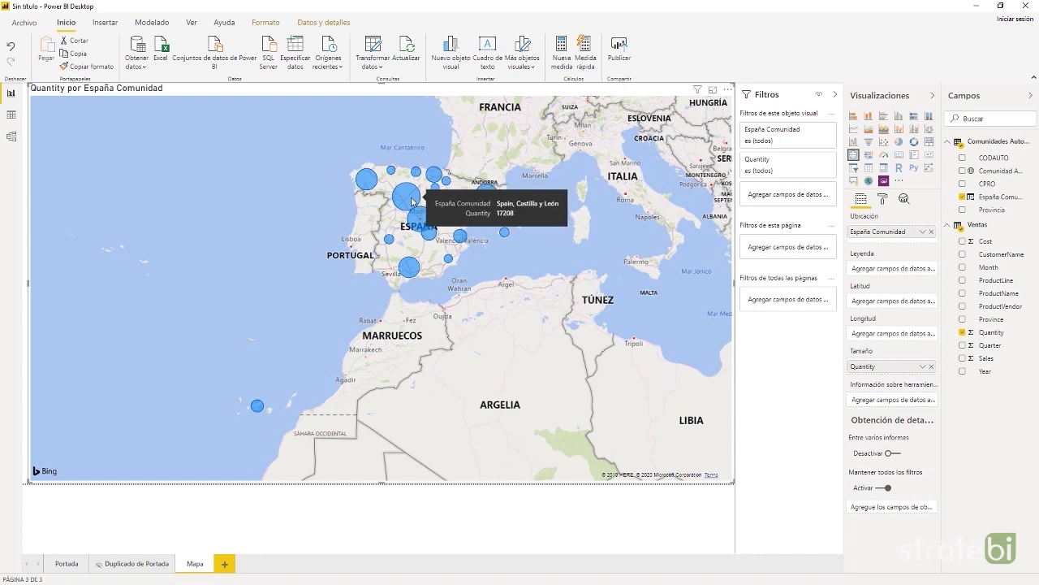
{"action": "mouse_move", "coordinate": [415, 228]}
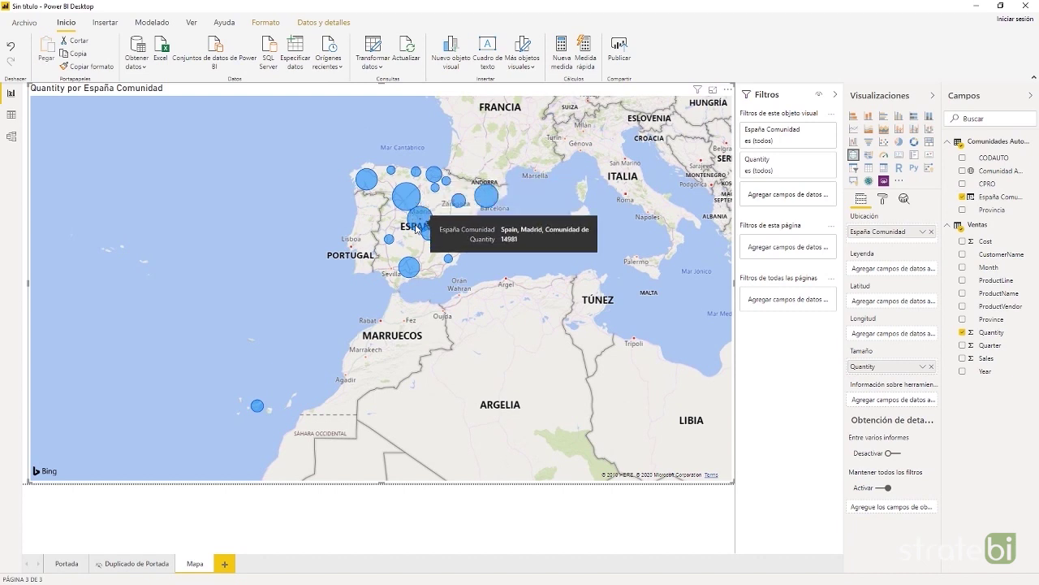
{"action": "left_click", "coordinate": [409, 267]}
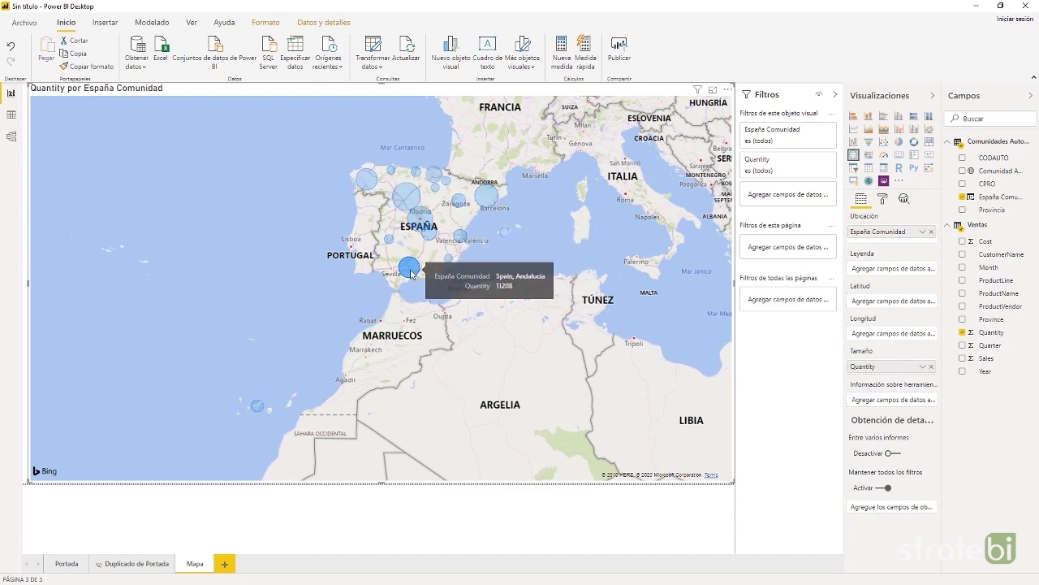
{"action": "left_click", "coordinate": [448, 229]}
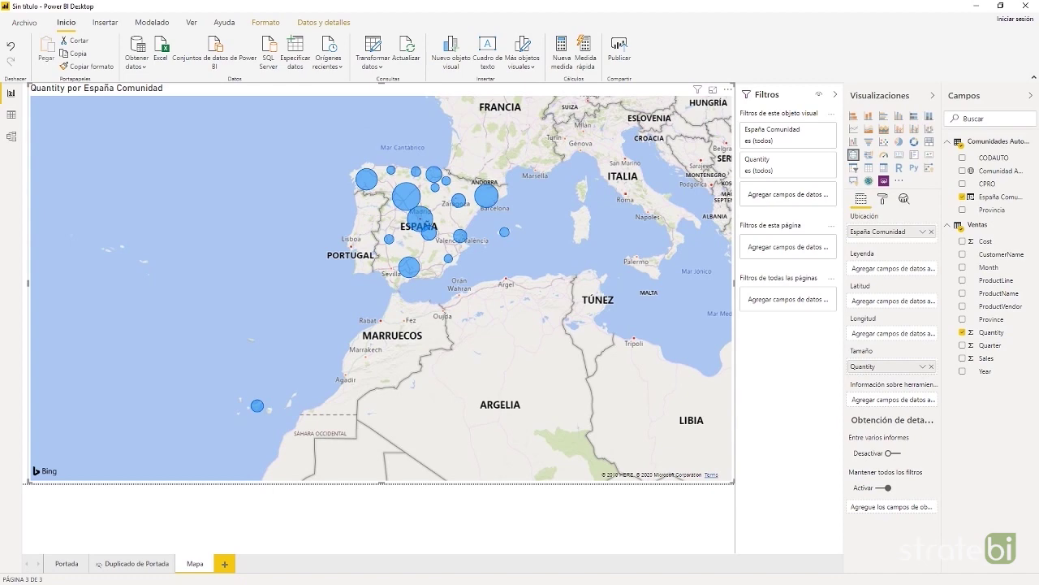
Step: Widen the fields pane and rename the España Comunidad column as España Comunidad Autonoma
{"action": "left_click_drag", "start_coordinate": [942, 254], "coordinate": [899, 258]}
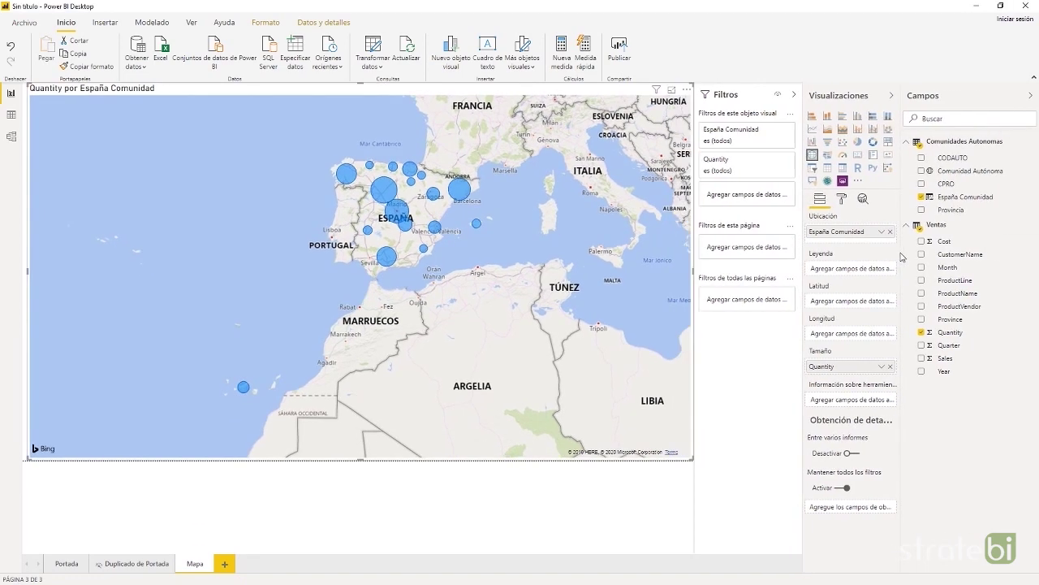
{"action": "right_click", "coordinate": [966, 206]}
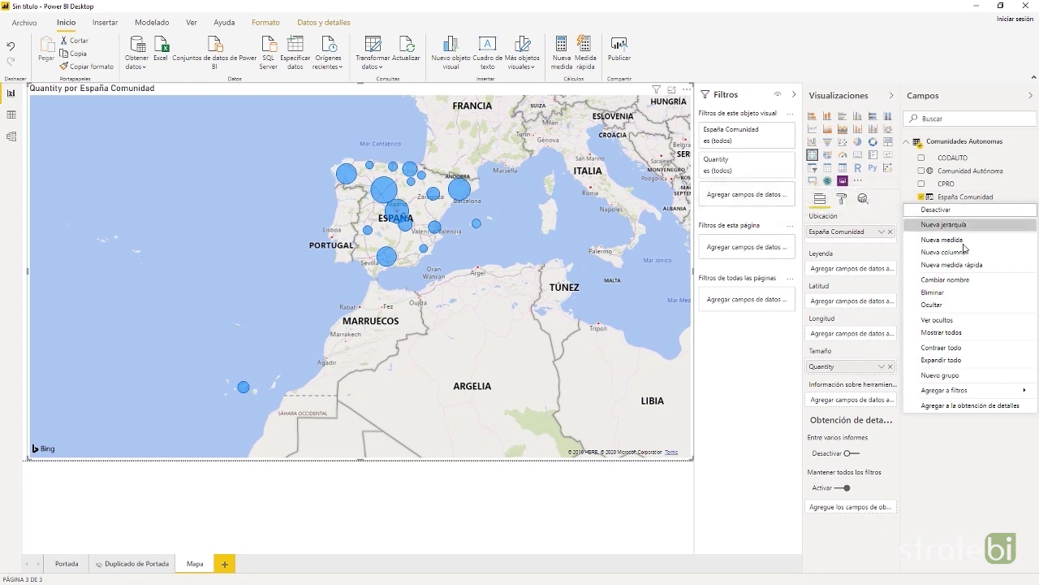
{"action": "left_click", "coordinate": [960, 280]}
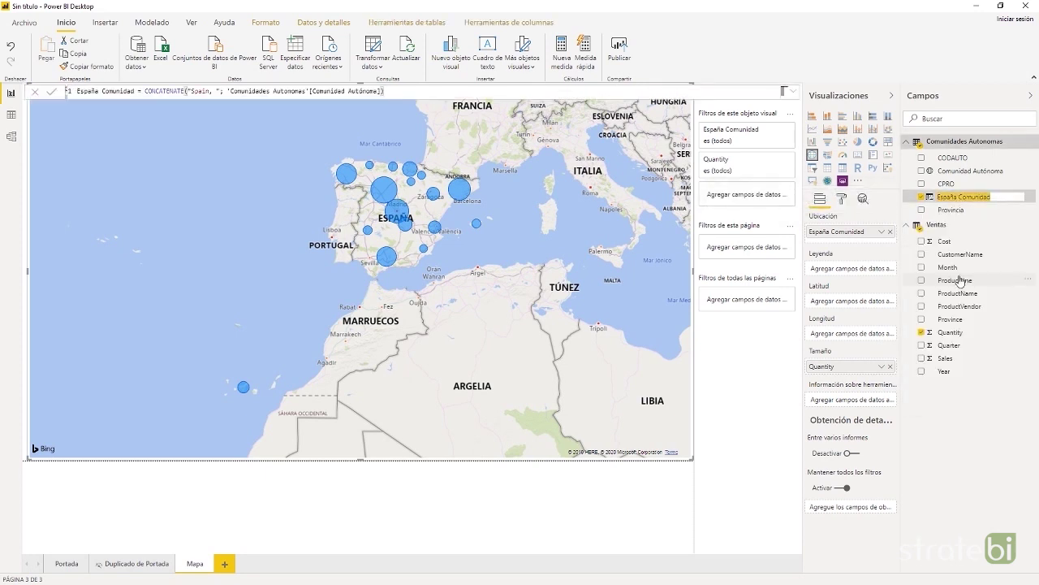
{"action": "type", "text": "Autonoma"}
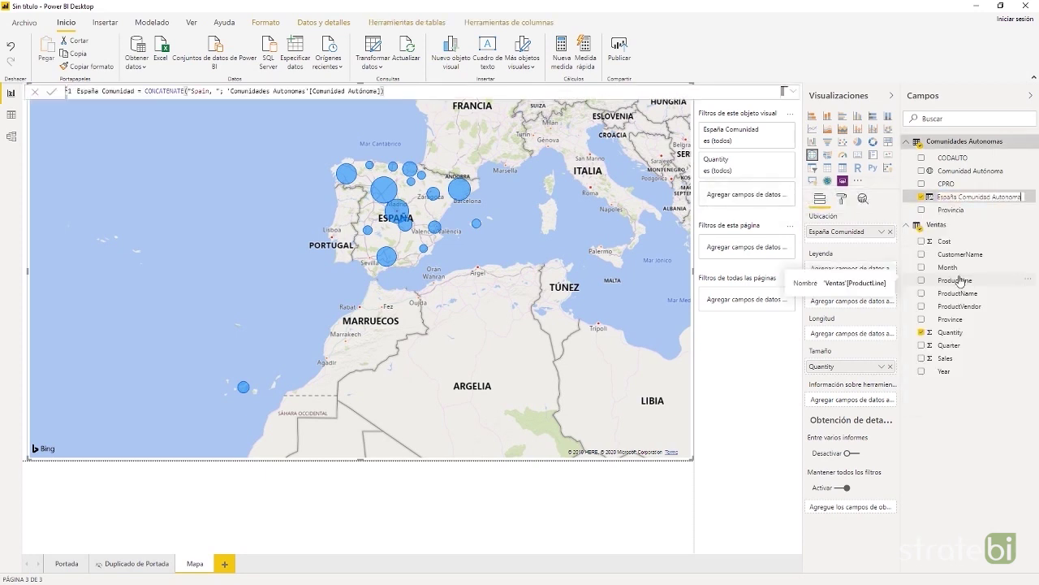
{"action": "key", "text": "Return"}
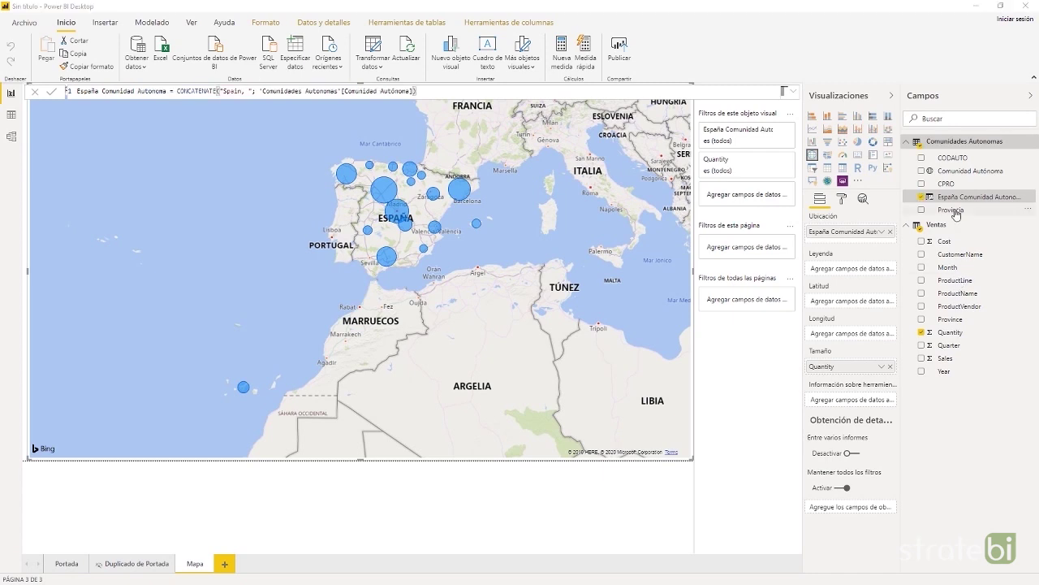
Step: Add Provincia below España Comunidad Autonoma in the map's location and drill down into Andalucía
{"action": "left_click_drag", "start_coordinate": [882, 242], "coordinate": [882, 244]}
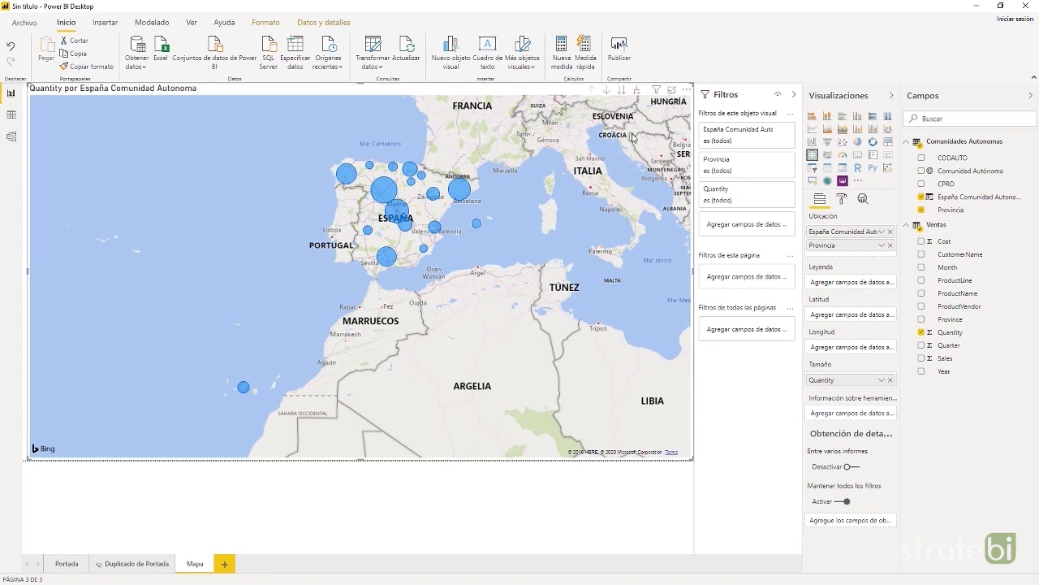
{"action": "left_click", "coordinate": [607, 92]}
{"action": "left_click", "coordinate": [386, 260]}
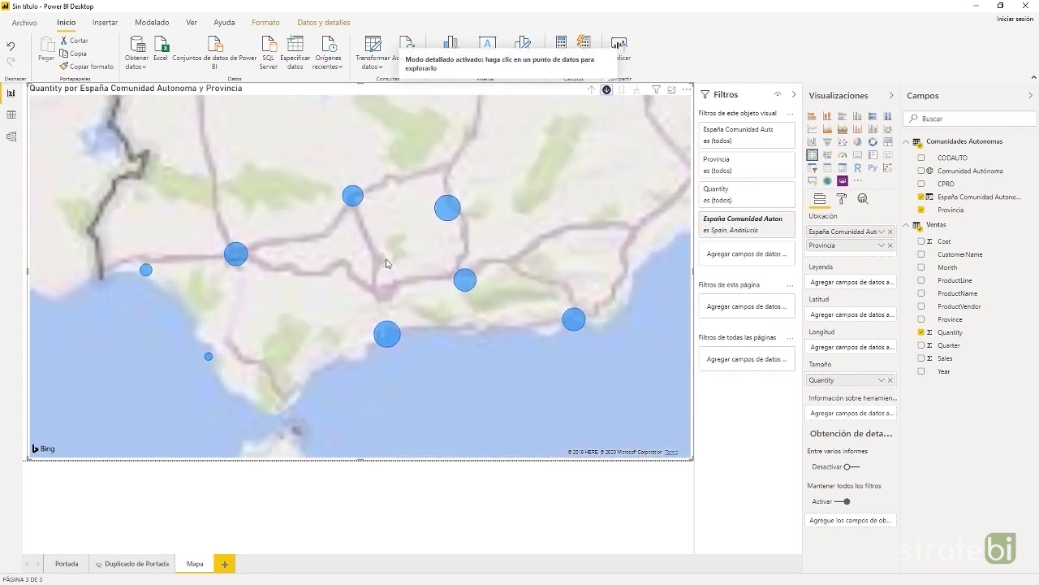
Step: Examine the Quantity of the Andalusian provinces on the map and drill back up to the autonomous communities
{"action": "mouse_move", "coordinate": [231, 257]}
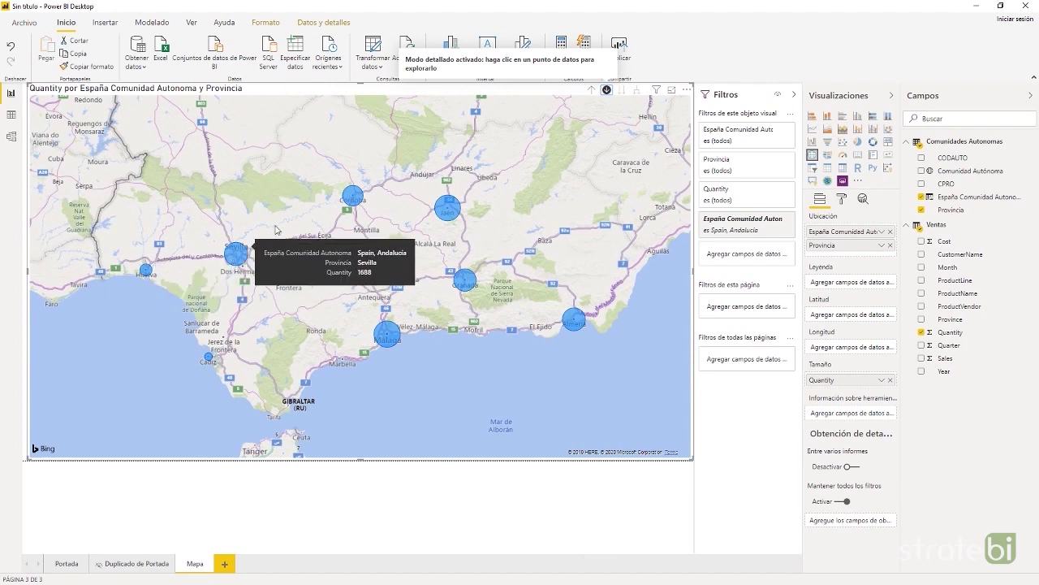
{"action": "mouse_move", "coordinate": [353, 196]}
{"action": "mouse_move", "coordinate": [387, 341]}
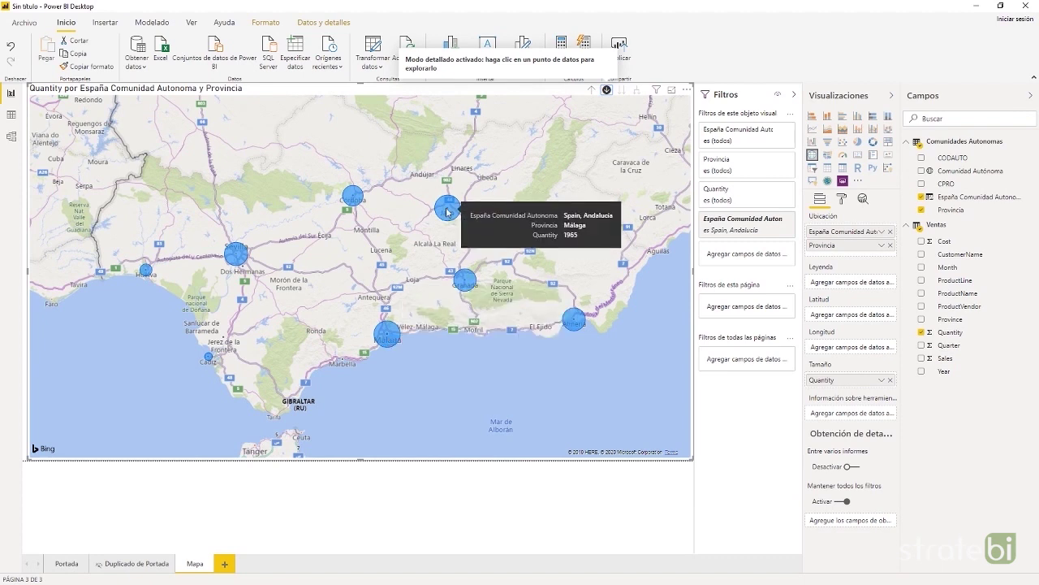
{"action": "mouse_move", "coordinate": [458, 286]}
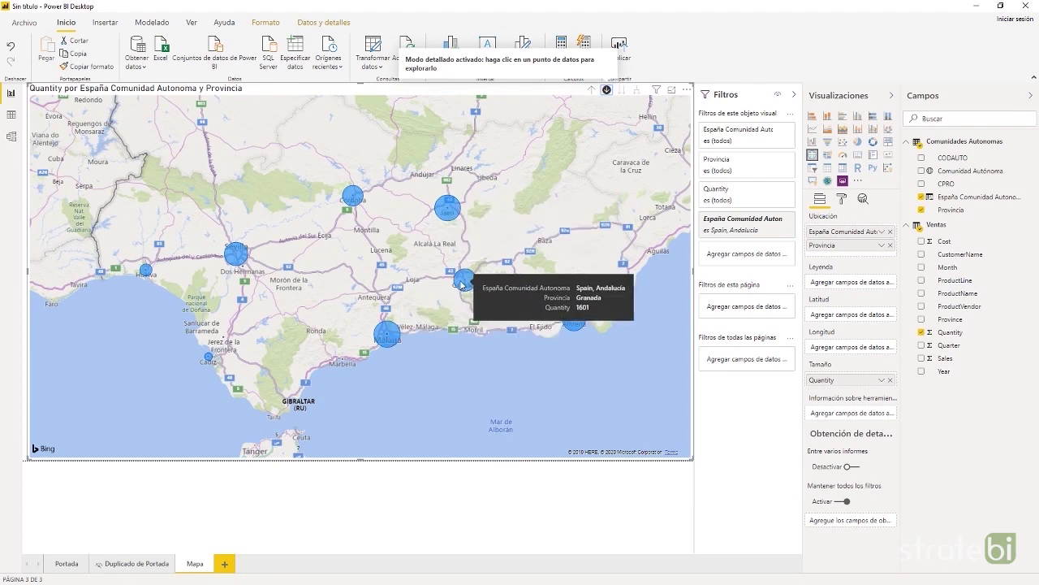
{"action": "left_click", "coordinate": [591, 91]}
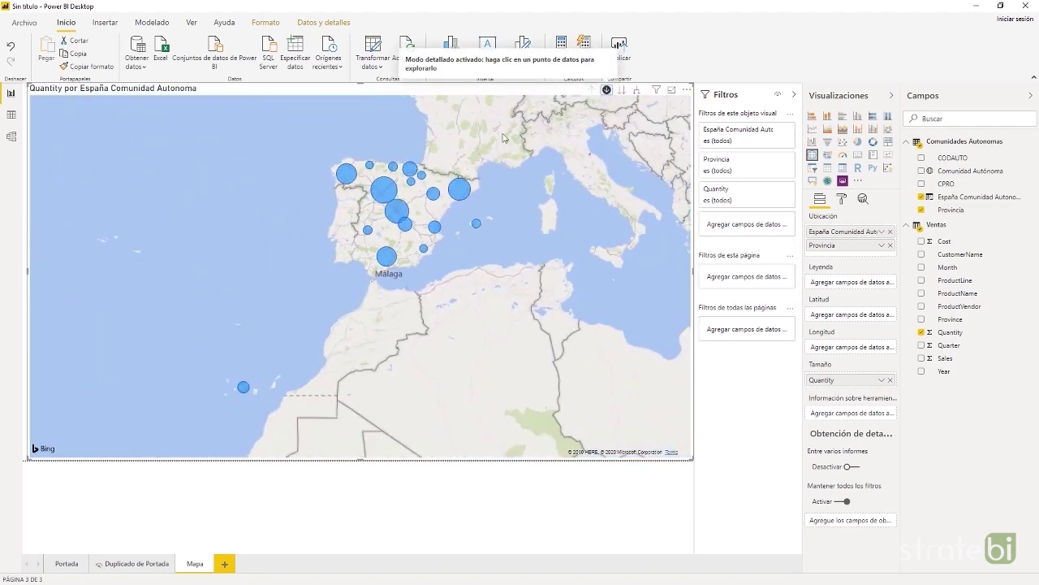
{"action": "mouse_move", "coordinate": [389, 262]}
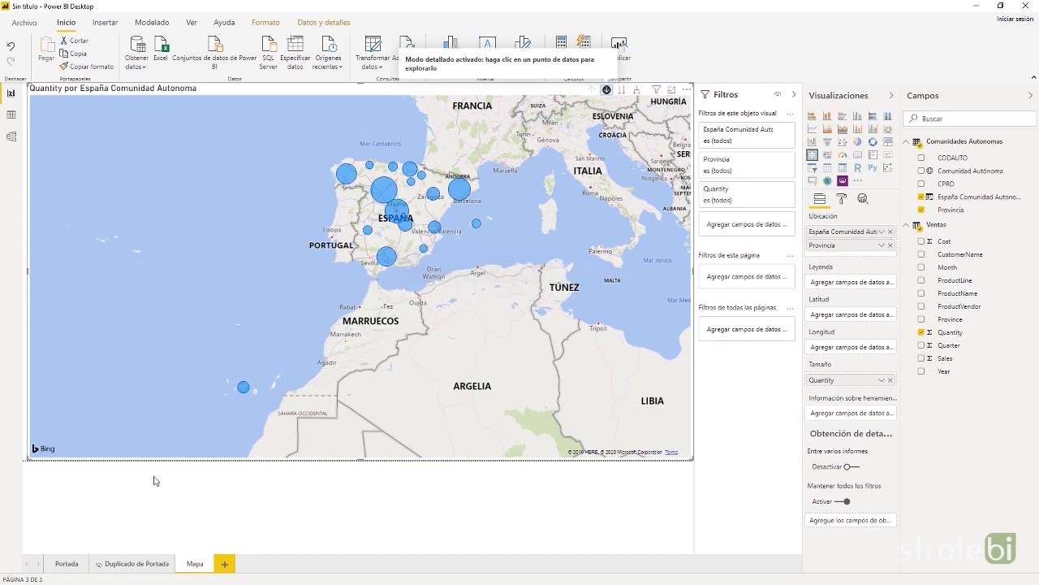
Step: Add Month below Year on the axis of the Cost per Year column chart on the Portada page
{"action": "left_click", "coordinate": [71, 563]}
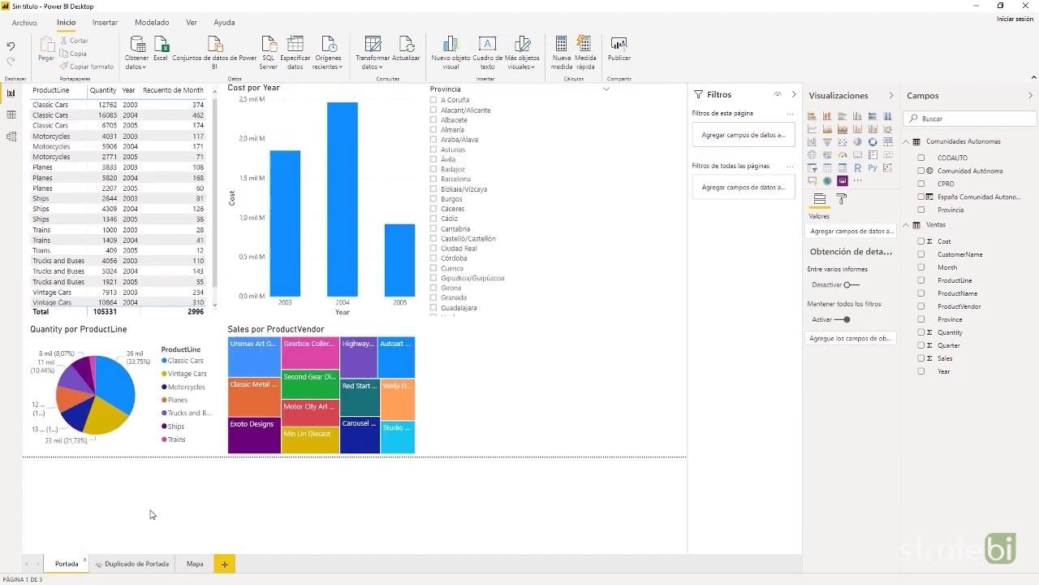
{"action": "left_click", "coordinate": [392, 164]}
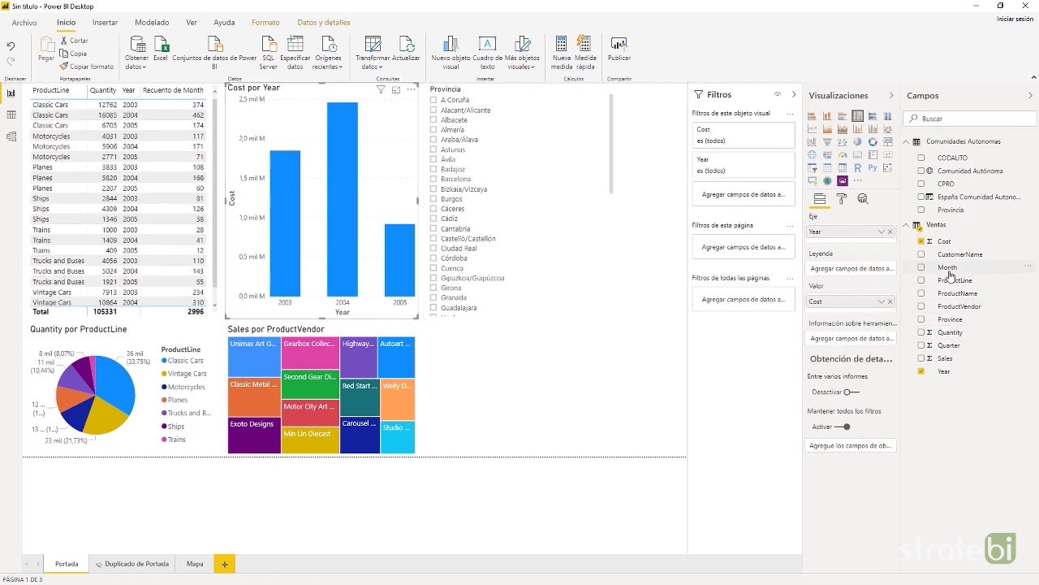
{"action": "left_click_drag", "start_coordinate": [948, 267], "coordinate": [864, 240]}
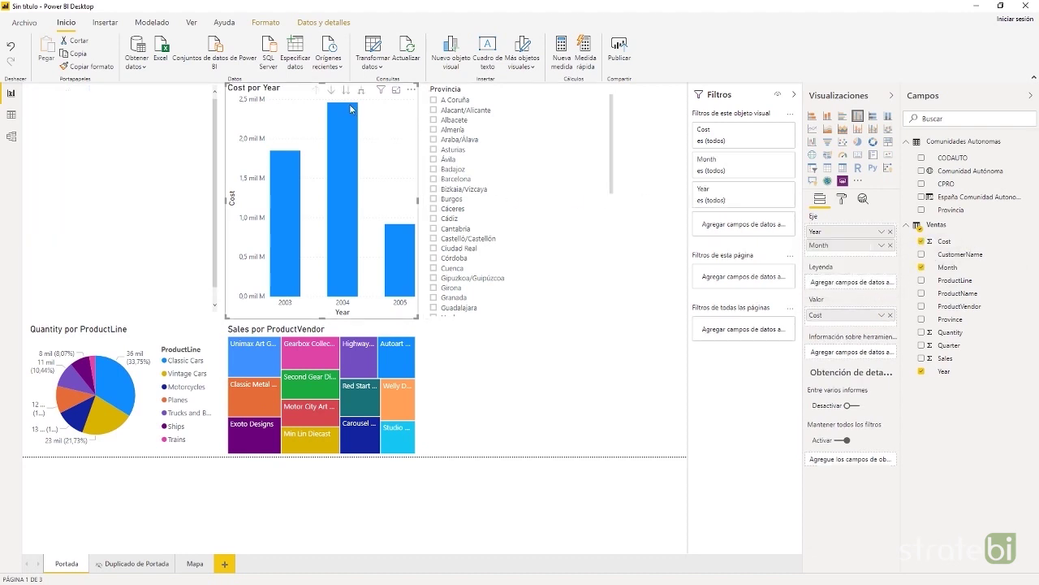
Step: Turn on drill mode in the cost chart, drill into the months of 2003 and return to the year level
{"action": "left_click", "coordinate": [331, 90]}
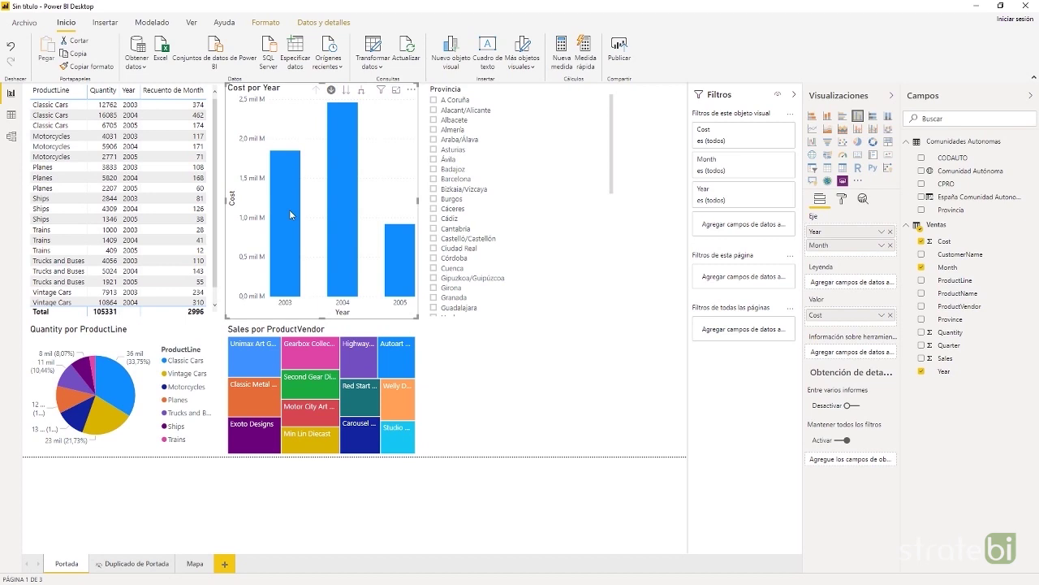
{"action": "left_click", "coordinate": [289, 210]}
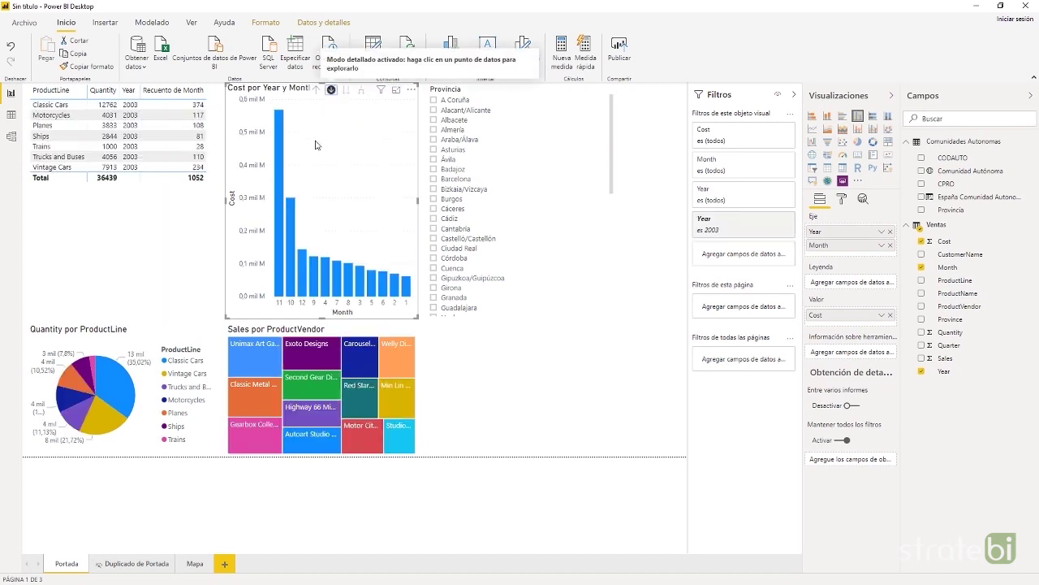
{"action": "left_click", "coordinate": [317, 91]}
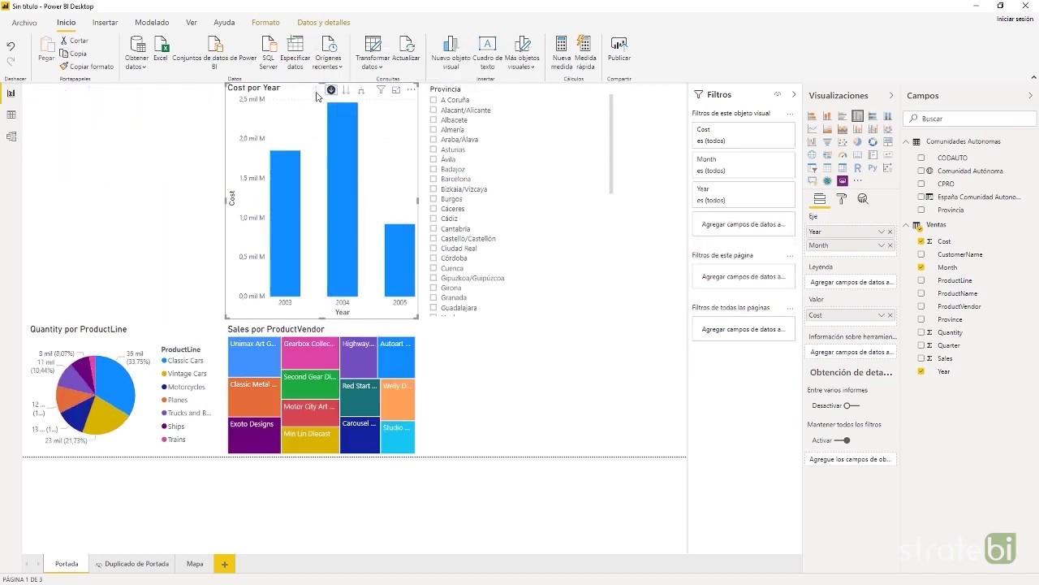
Step: Show the cost chart by month across all years and widen it after moving the Provincia slicer aside to the page's right edge
{"action": "left_click", "coordinate": [346, 91]}
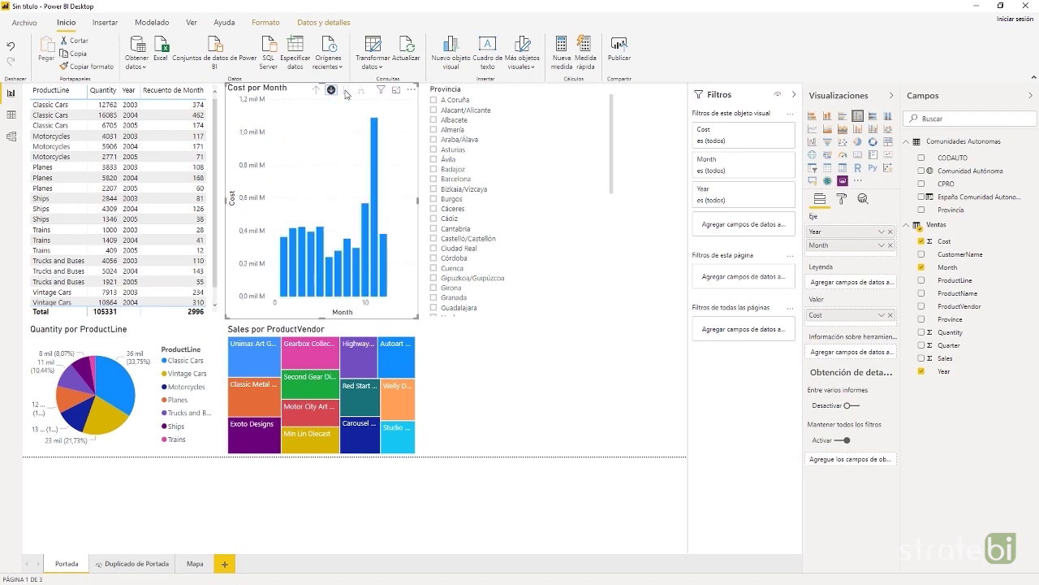
{"action": "left_click_drag", "start_coordinate": [555, 99], "coordinate": [625, 98]}
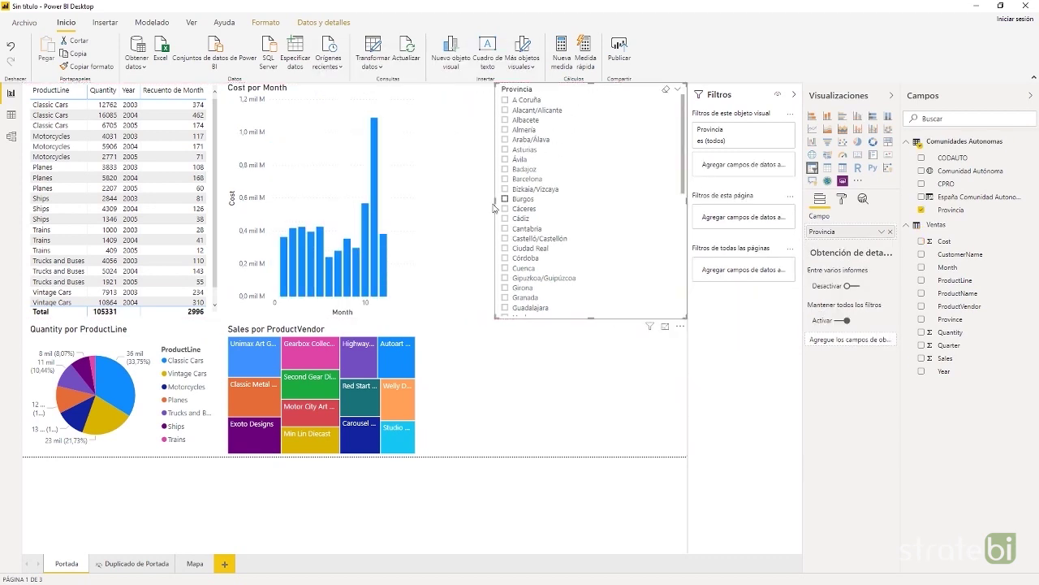
{"action": "left_click", "coordinate": [390, 109]}
{"action": "left_click_drag", "start_coordinate": [418, 200], "coordinate": [494, 201]}
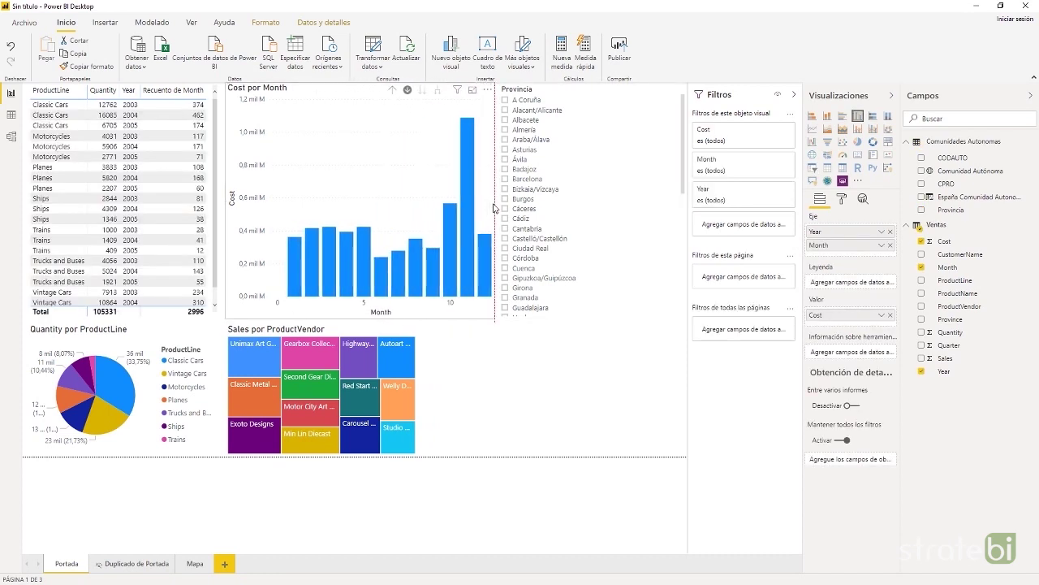
Step: Drill the cost chart back up to years and expand it to the combined Year and Month level
{"action": "left_click", "coordinate": [392, 93]}
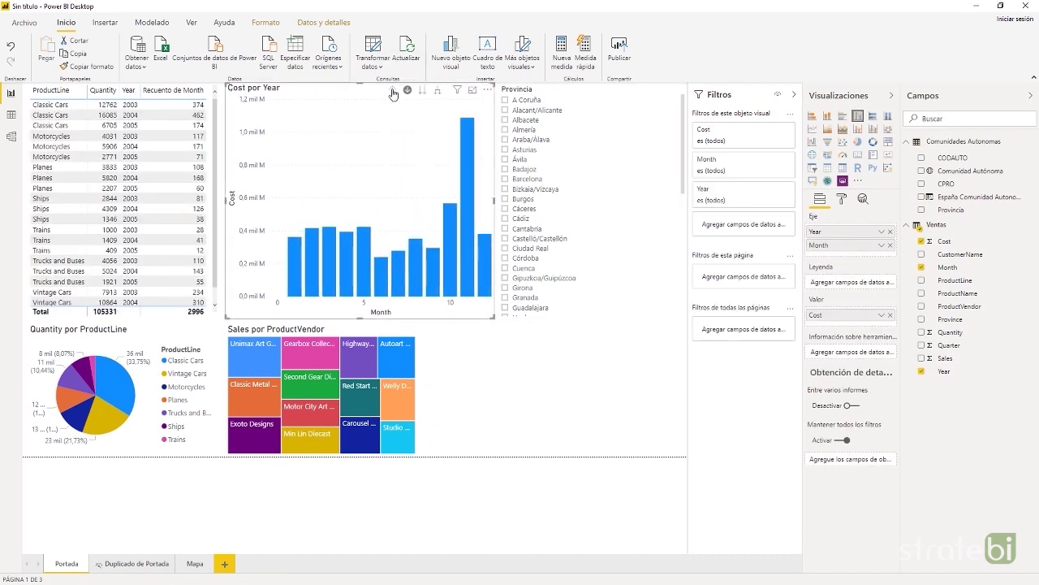
{"action": "left_click", "coordinate": [437, 93]}
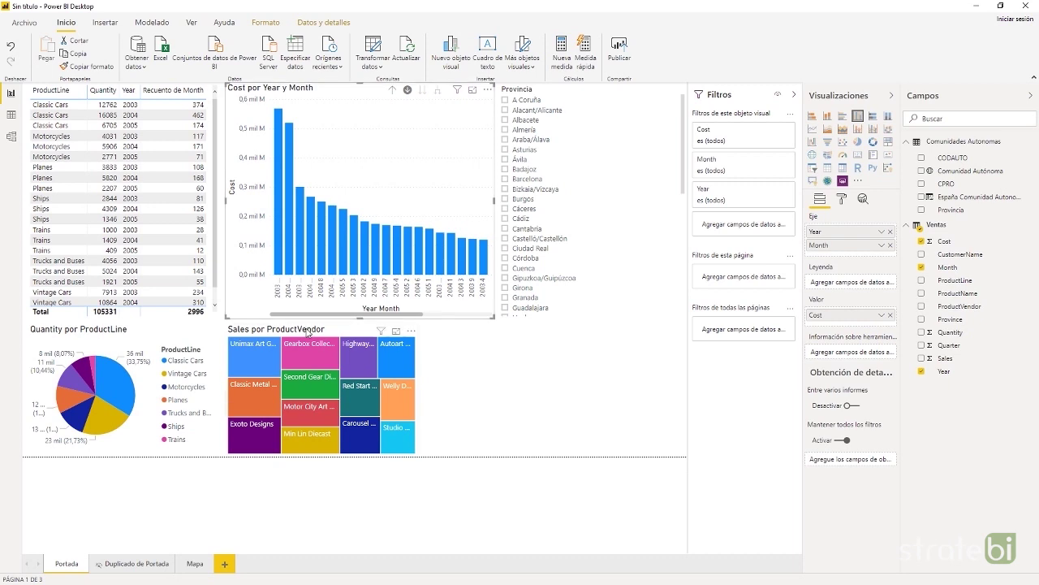
Step: Move the Sales por ProductVendor treemap beneath the Provincia slicer and extend the cost chart downwards into the freed space
{"action": "left_click_drag", "start_coordinate": [309, 333], "coordinate": [578, 328]}
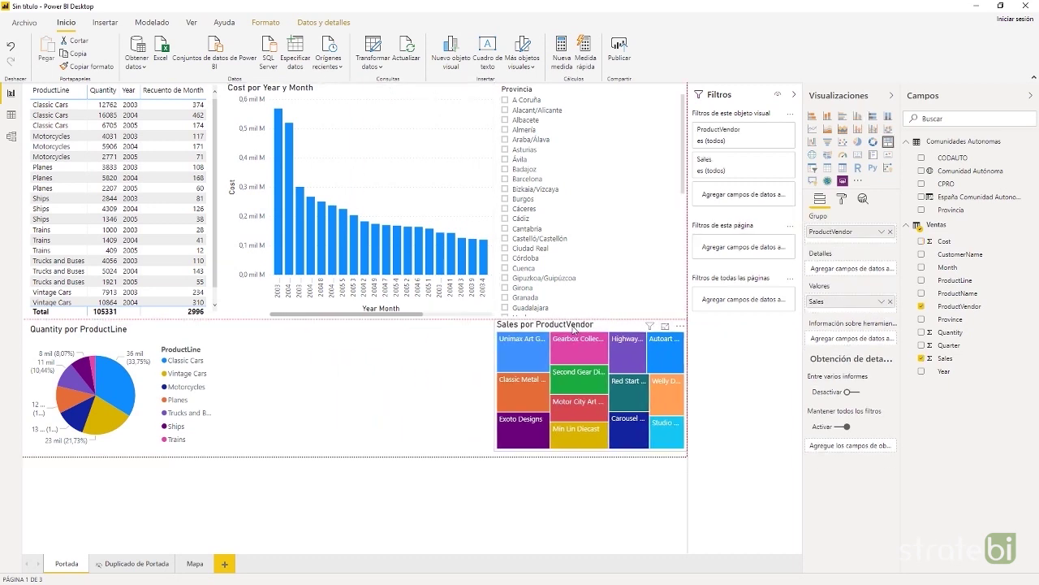
{"action": "left_click", "coordinate": [437, 307]}
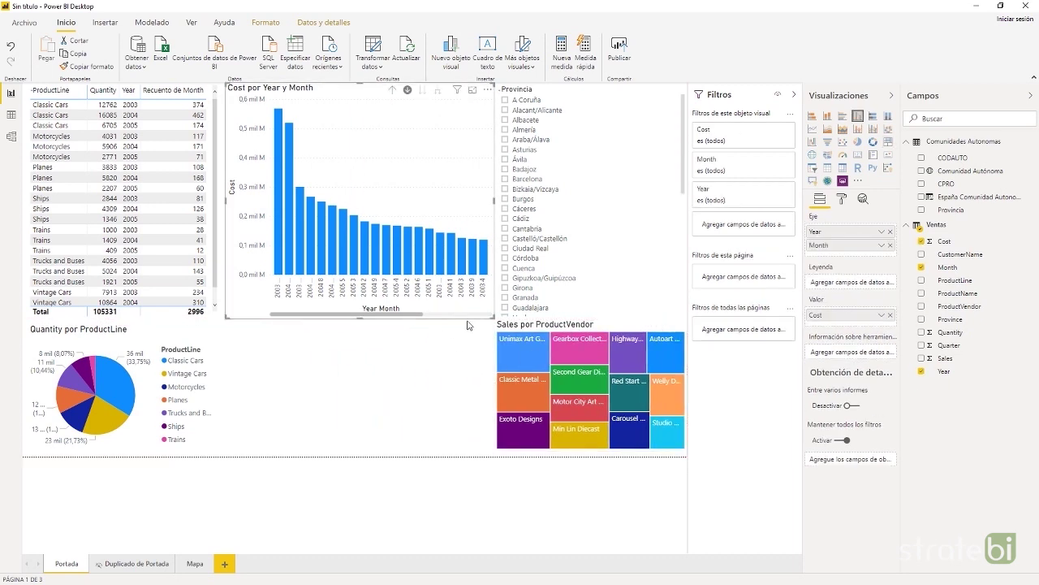
{"action": "left_click_drag", "start_coordinate": [361, 334], "coordinate": [363, 355]}
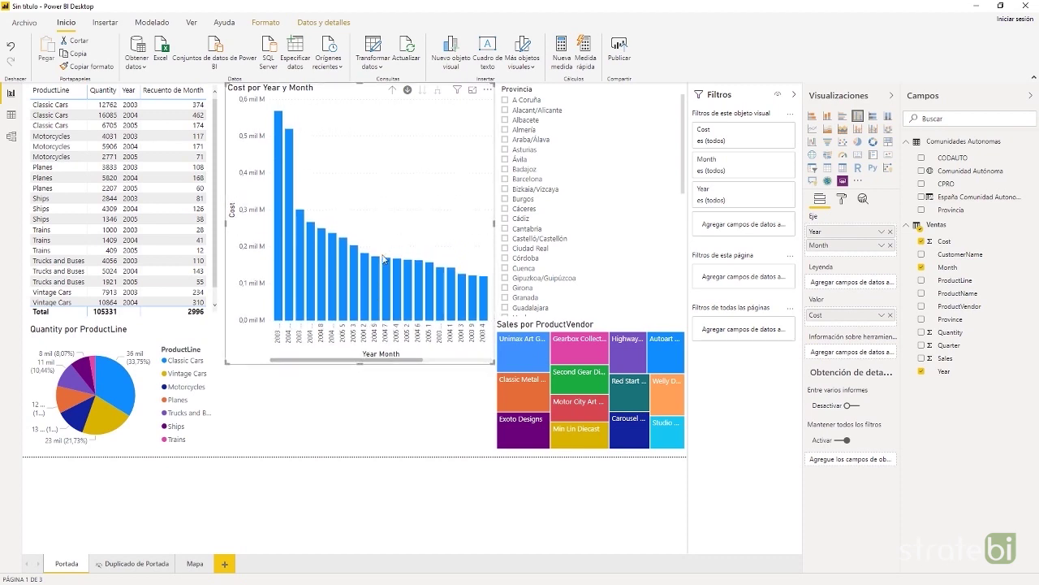
Step: Return the cost chart to the year level and check which filters and slicers affect it
{"action": "left_click", "coordinate": [391, 91]}
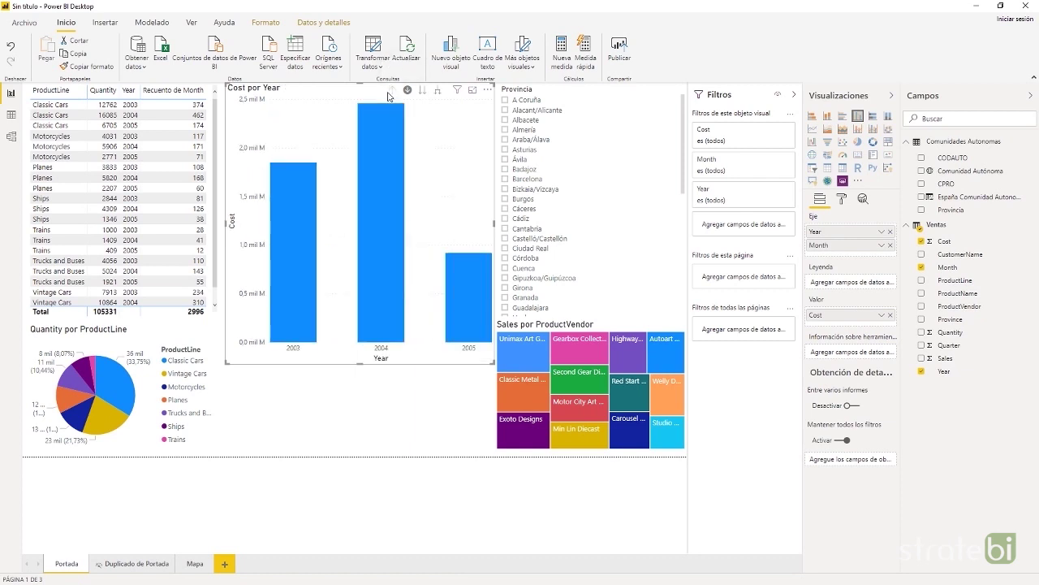
{"action": "mouse_move", "coordinate": [457, 95]}
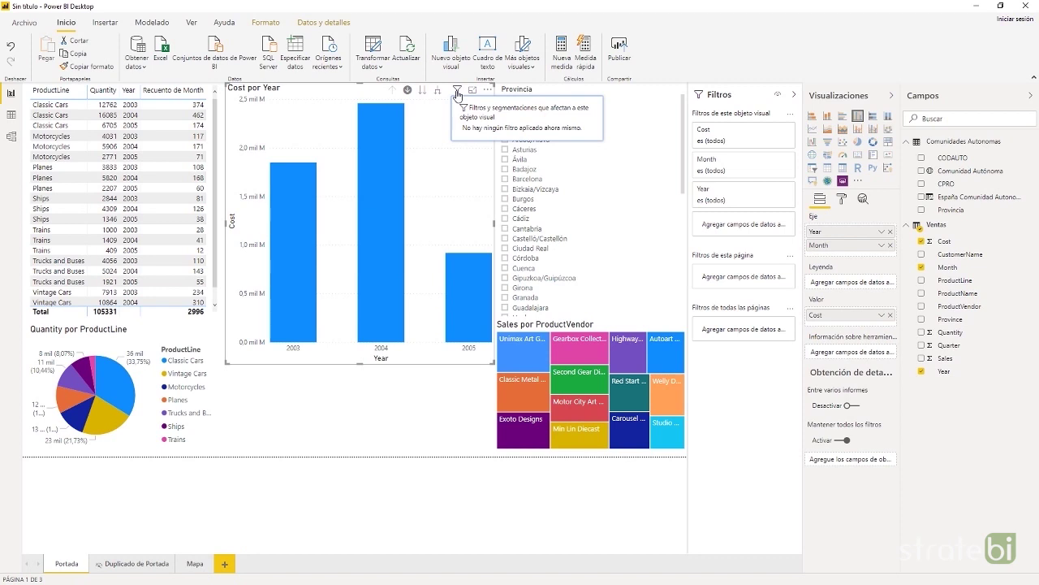
{"action": "left_click", "coordinate": [622, 94]}
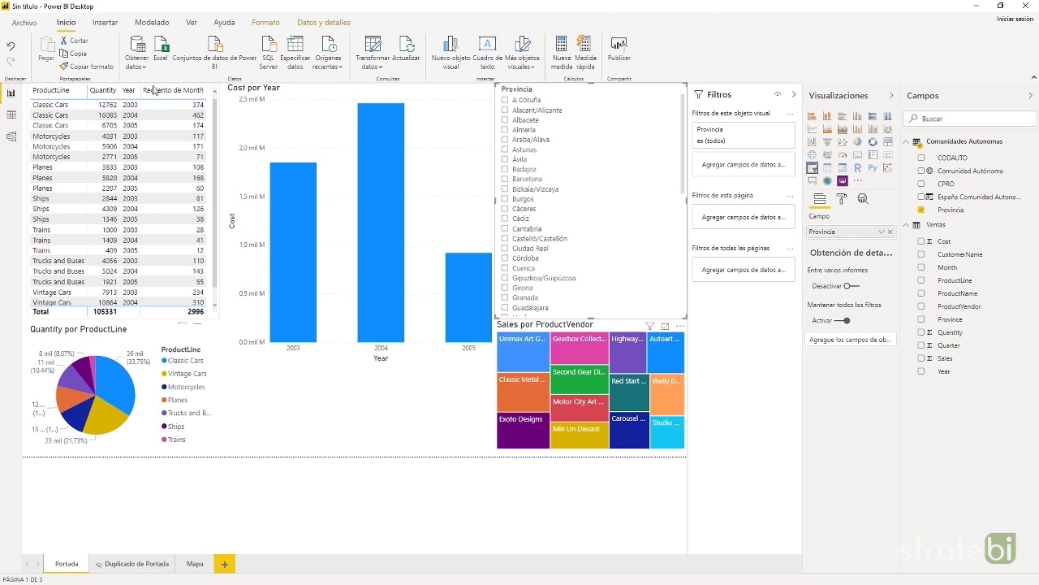
Step: Filter the ProductLine table to Quantity greater than 1000 and lower the table's top edge slightly
{"action": "left_click", "coordinate": [161, 316]}
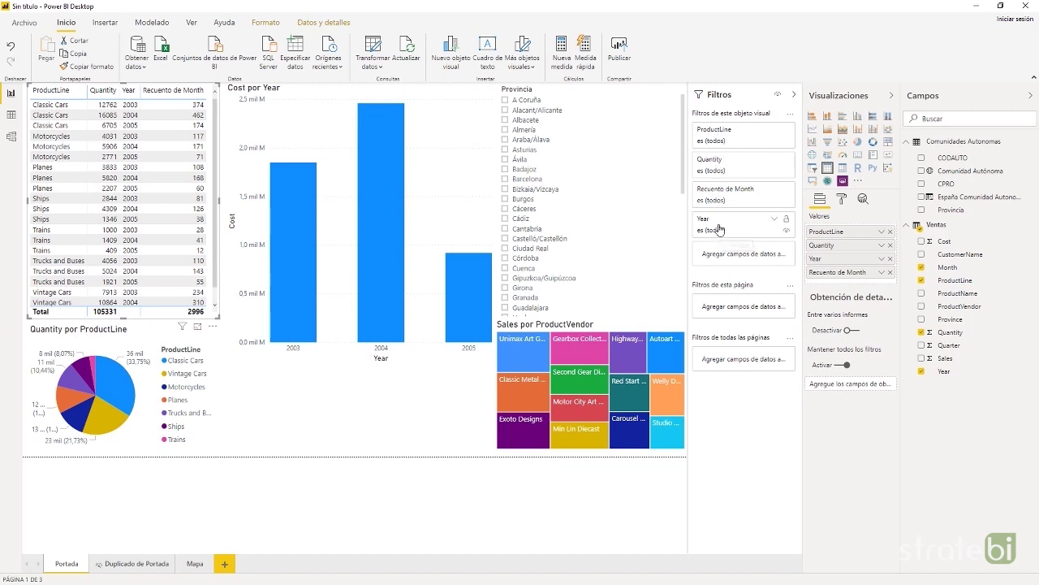
{"action": "left_click", "coordinate": [775, 162]}
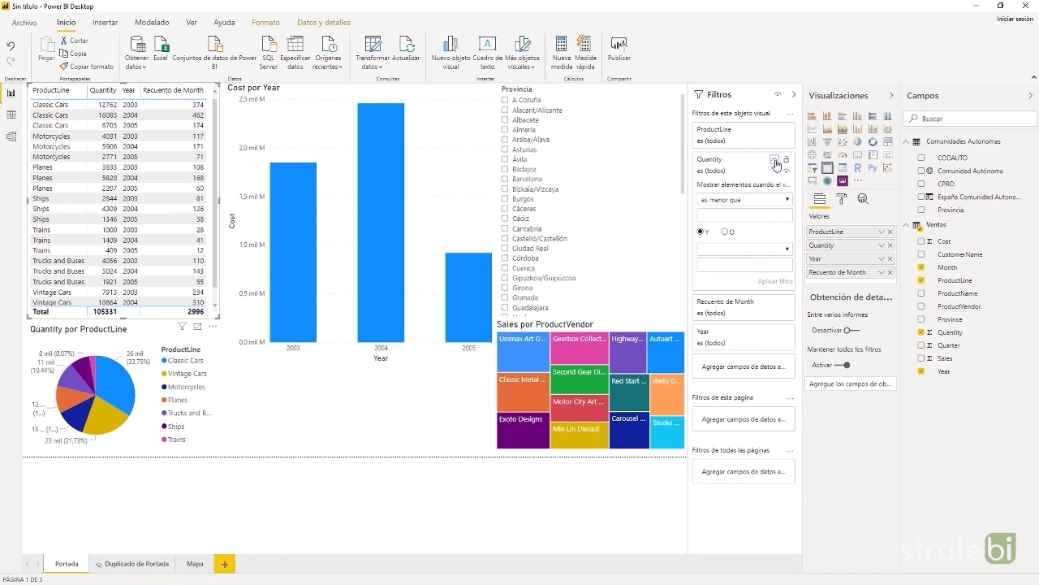
{"action": "left_click", "coordinate": [757, 201]}
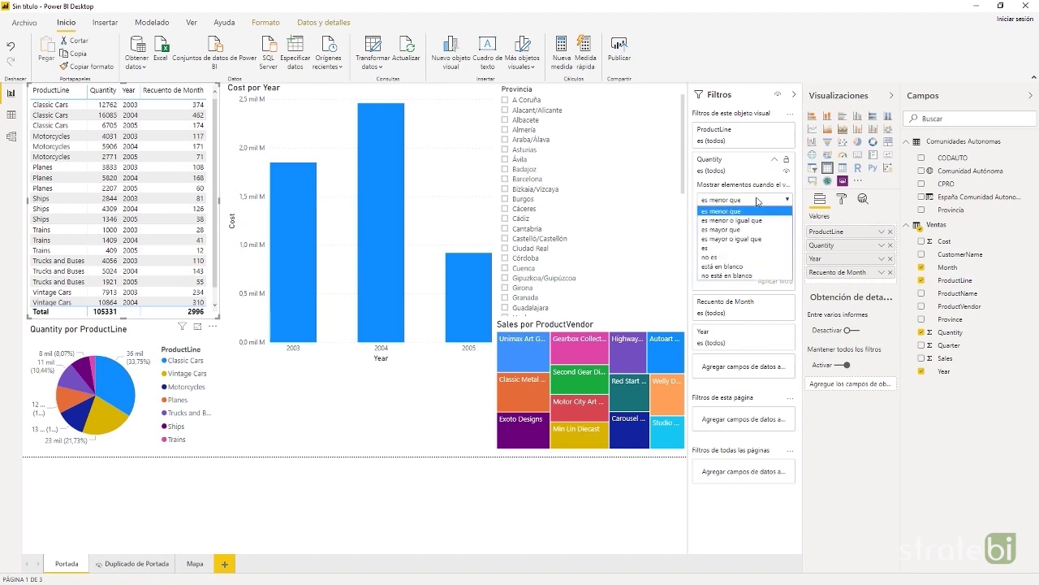
{"action": "left_click", "coordinate": [735, 231]}
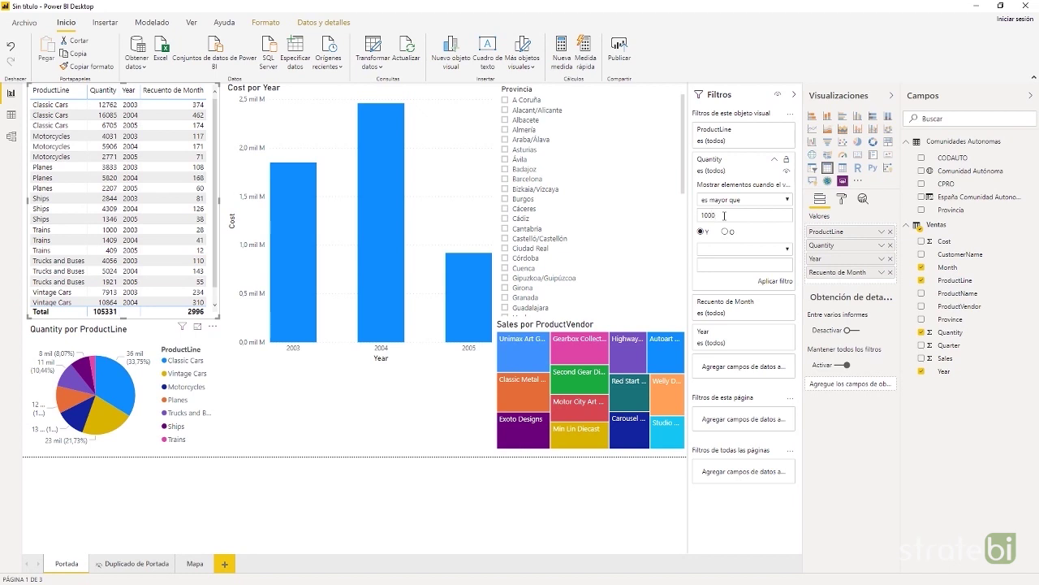
{"action": "left_click", "coordinate": [763, 282]}
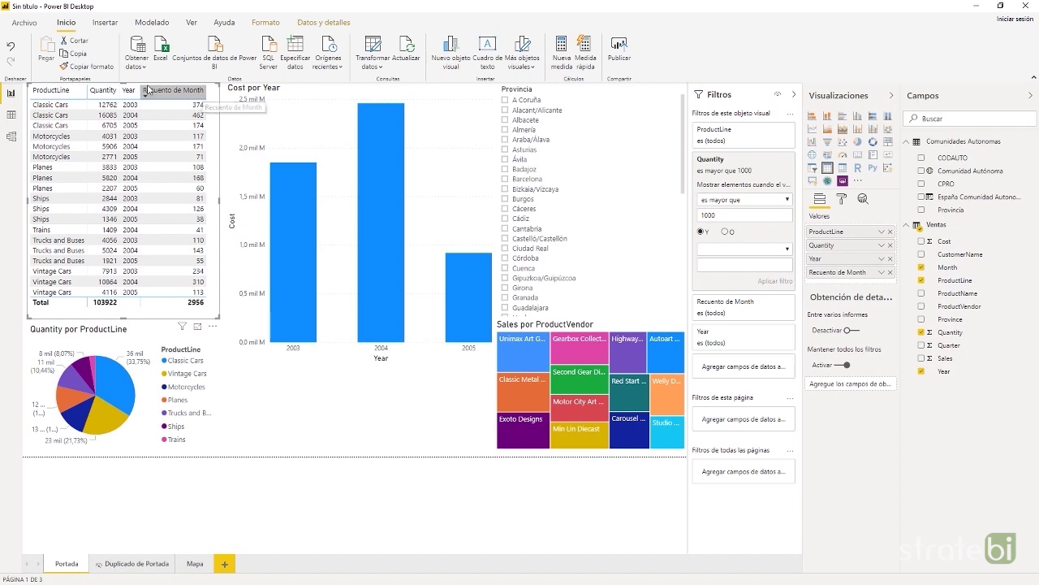
{"action": "mouse_move", "coordinate": [183, 115]}
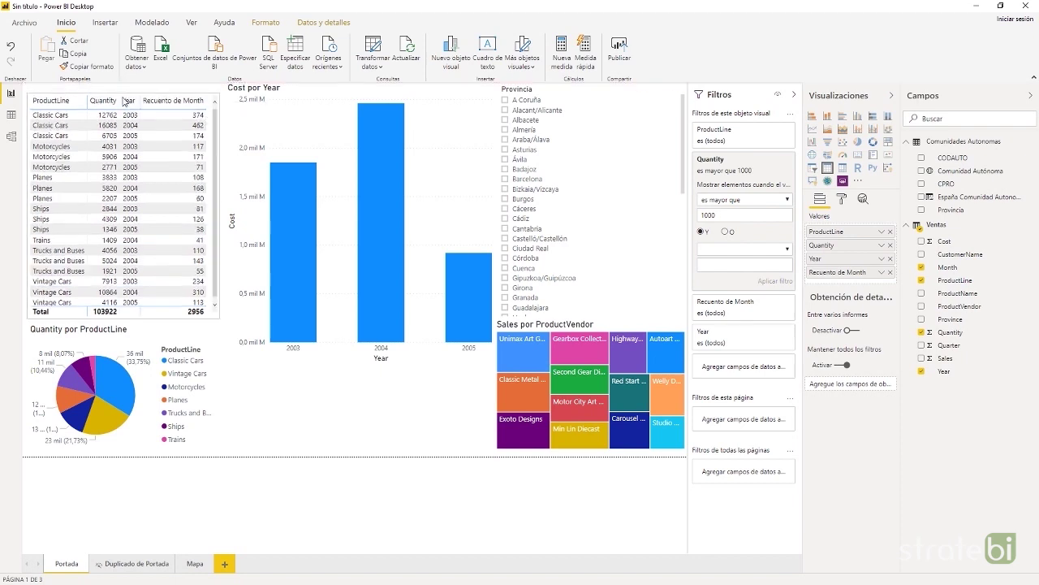
{"action": "mouse_move", "coordinate": [183, 93]}
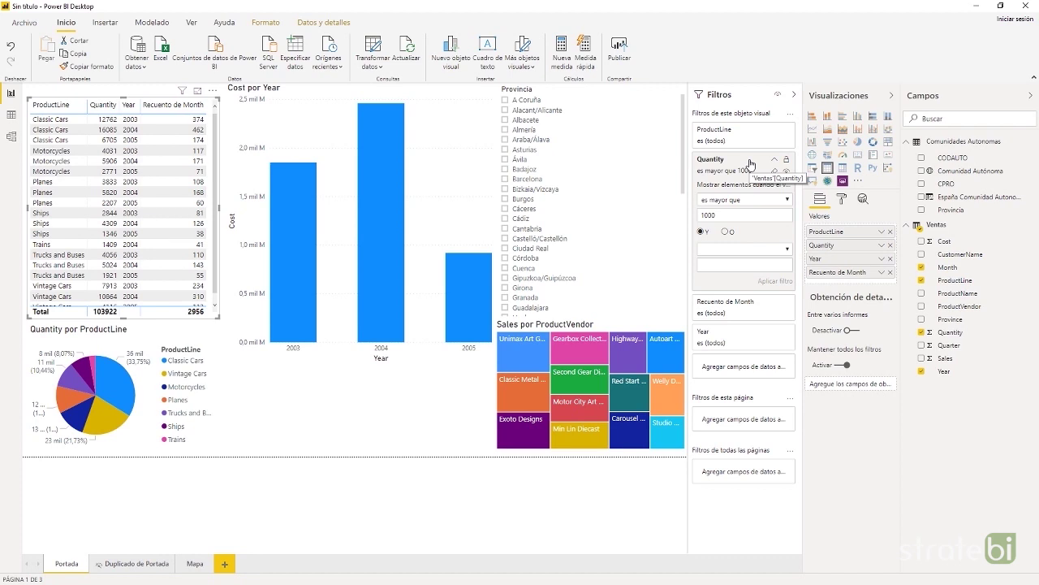
Step: Apply a page-level filter of Year greater than 2003 to the Portada page and remove that page filter
{"action": "left_click_drag", "start_coordinate": [950, 376], "coordinate": [750, 421]}
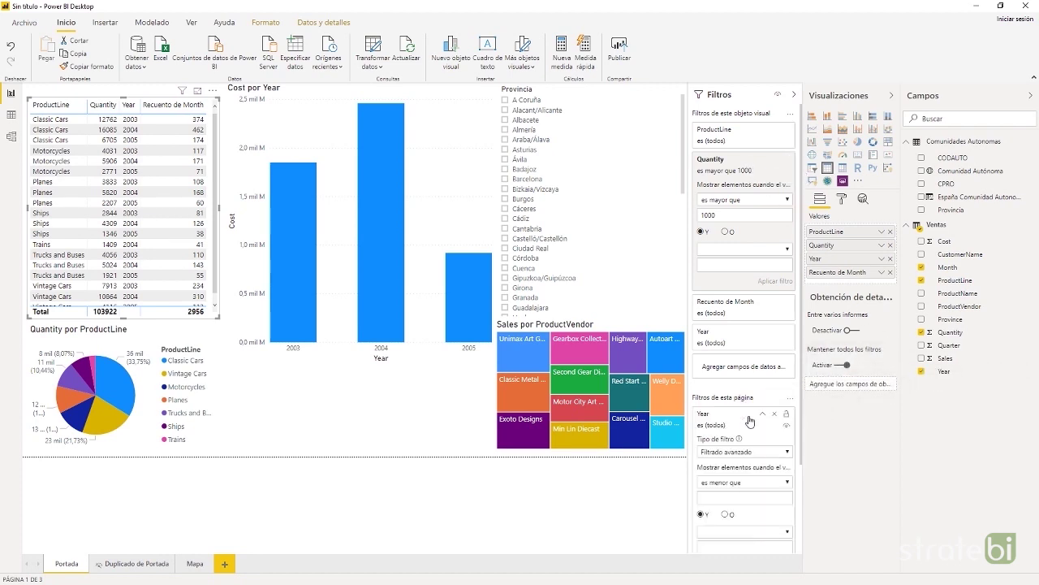
{"action": "scroll", "coordinate": [748, 429], "scroll_direction": "down", "scroll_amount": 1}
{"action": "left_click", "coordinate": [749, 429]}
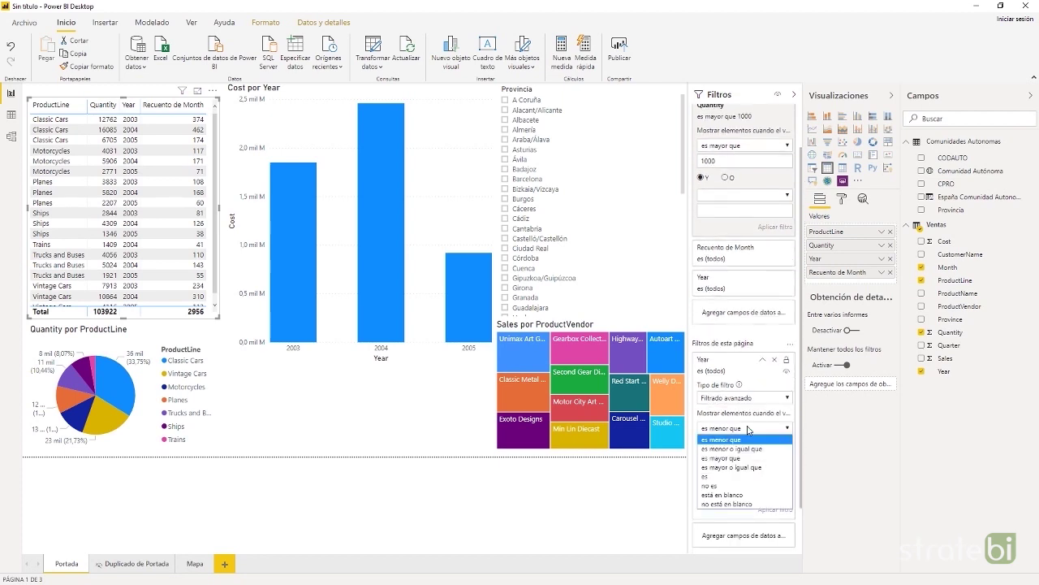
{"action": "left_click", "coordinate": [736, 458]}
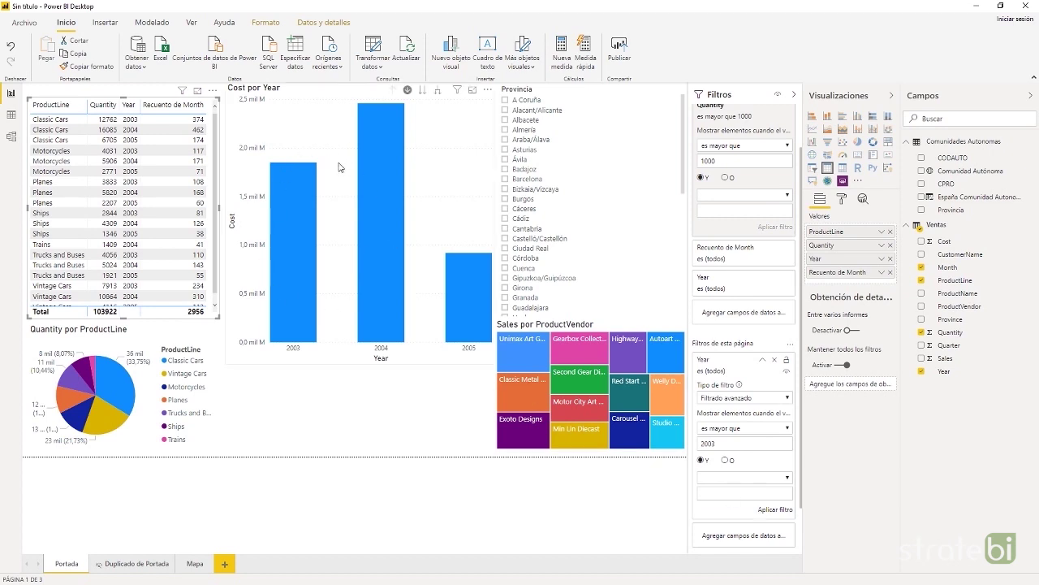
{"action": "left_click", "coordinate": [770, 510]}
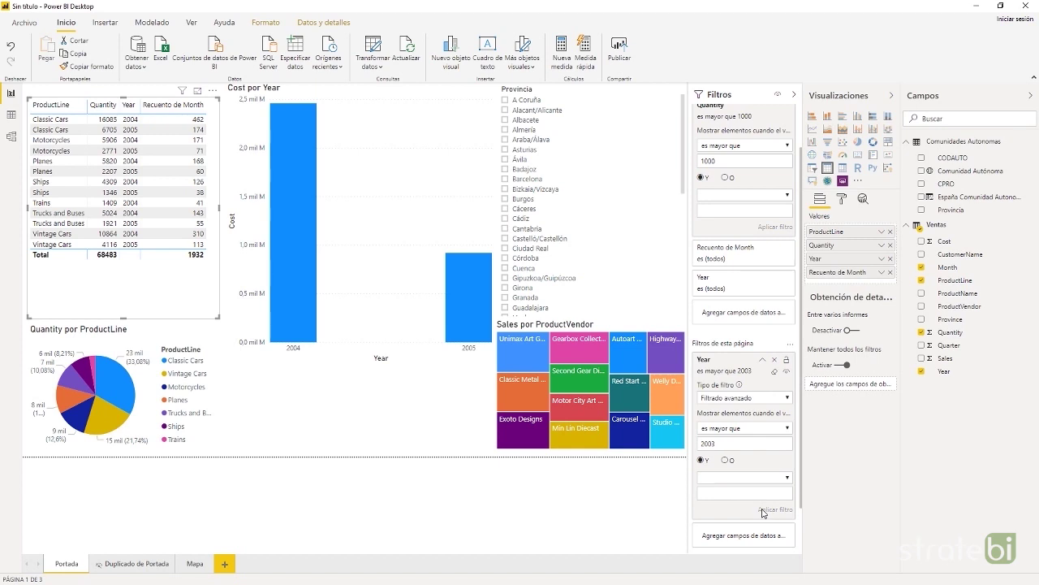
{"action": "left_click", "coordinate": [774, 359]}
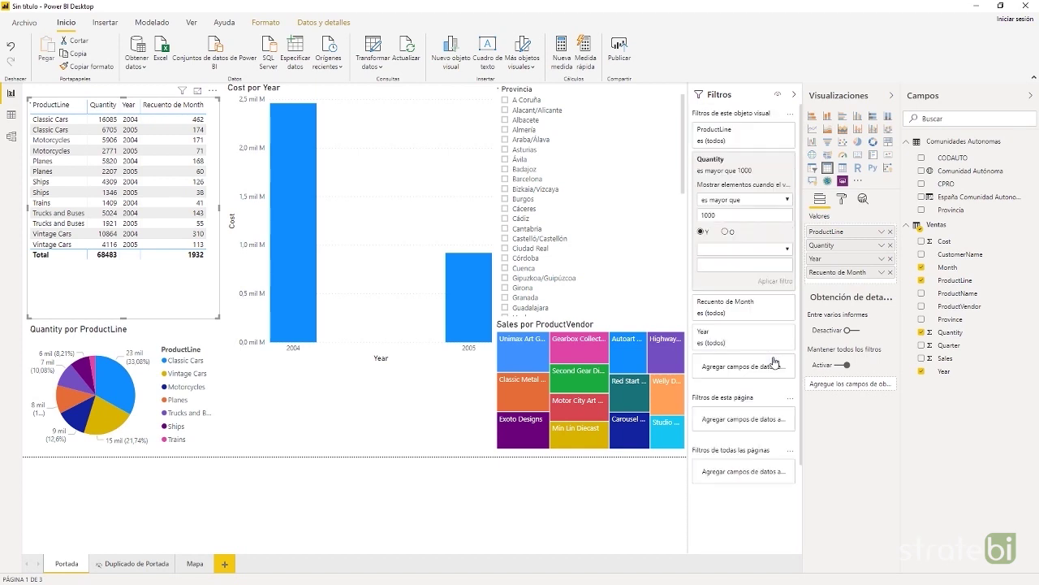
Step: Add Year as a filter on all pages and apply the condition greater than 2003
{"action": "left_click_drag", "start_coordinate": [946, 374], "coordinate": [746, 475]}
{"action": "scroll", "coordinate": [747, 455], "scroll_direction": "down", "scroll_amount": 2}
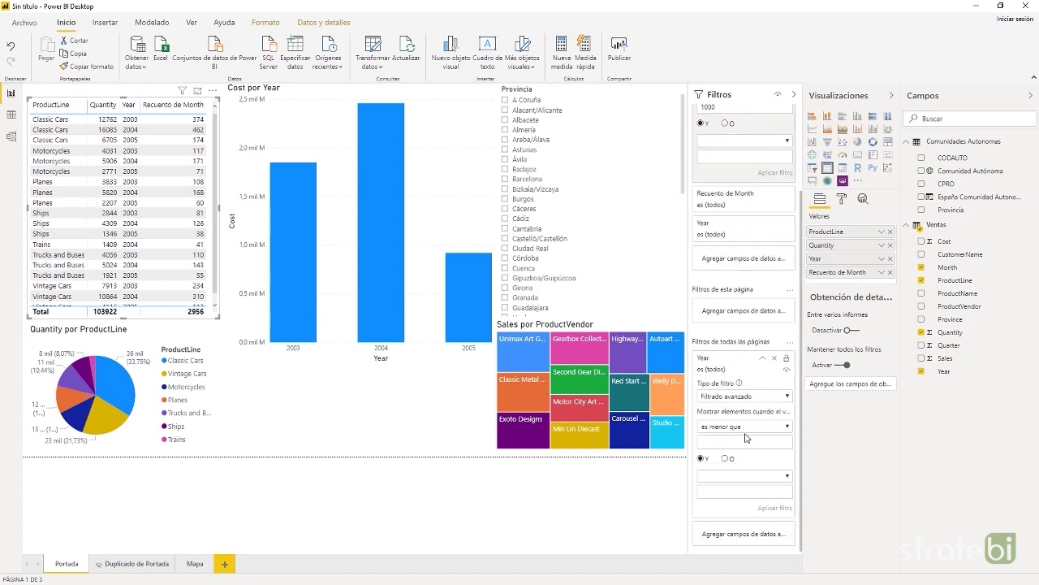
{"action": "left_click", "coordinate": [744, 429]}
{"action": "left_click", "coordinate": [731, 461]}
{"action": "left_click", "coordinate": [767, 507]}
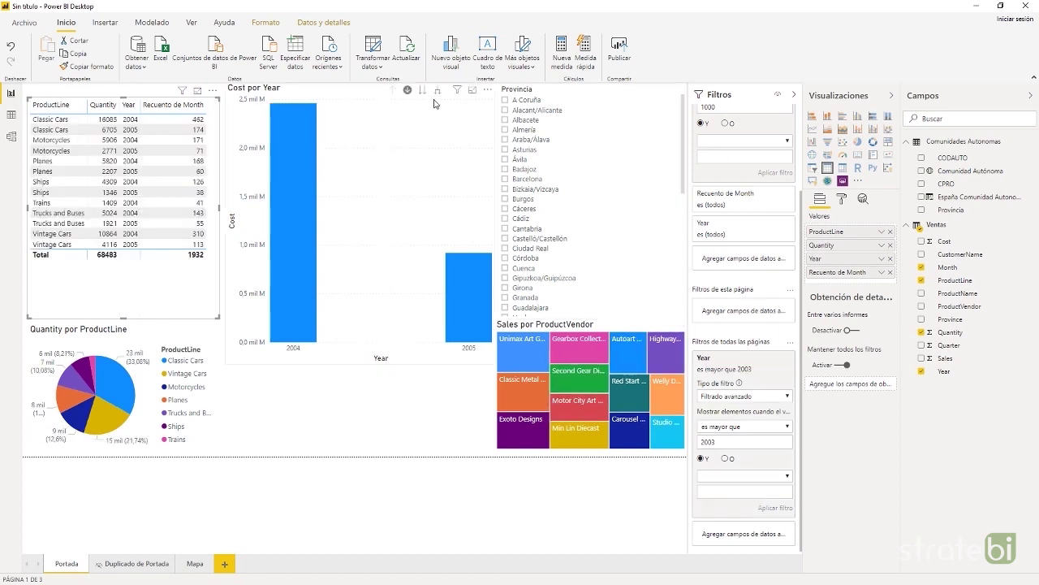
Step: View the Cost por Year chart in focus mode and return to the report
{"action": "left_click", "coordinate": [472, 90]}
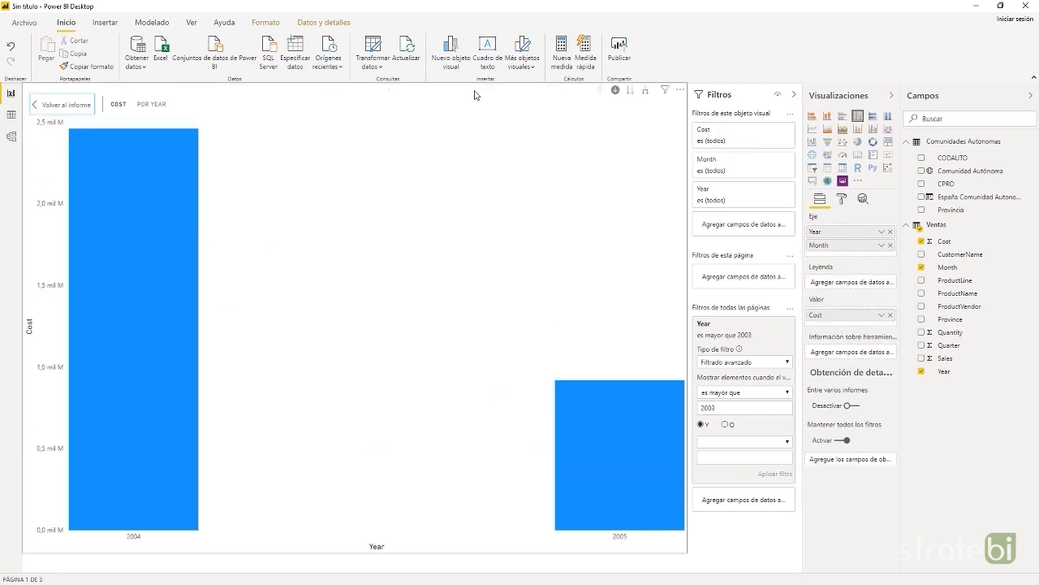
{"action": "left_click", "coordinate": [66, 105]}
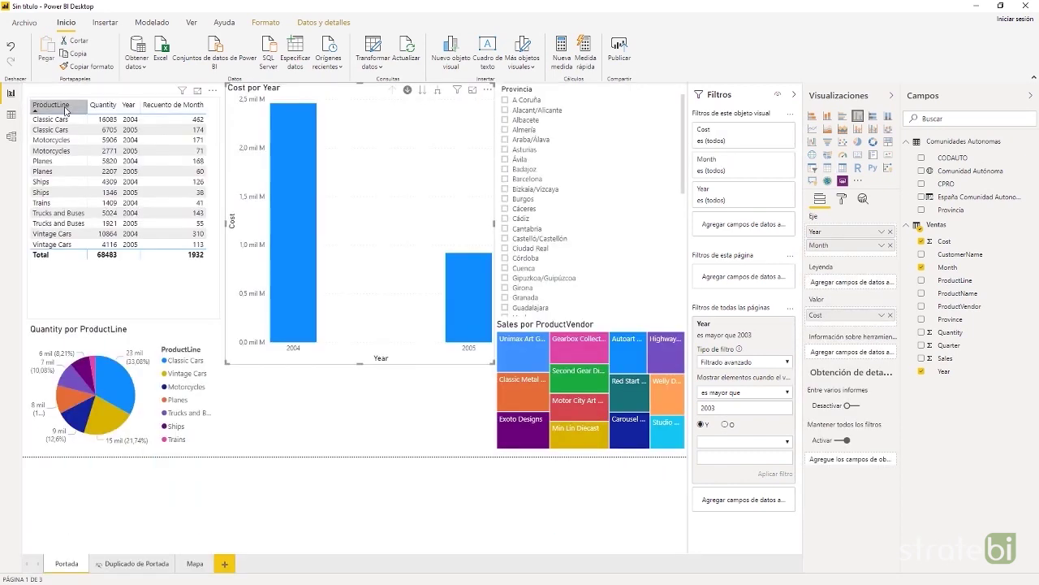
Step: Export the cost chart's data to the CSV file Cost por Year
{"action": "left_click", "coordinate": [487, 90]}
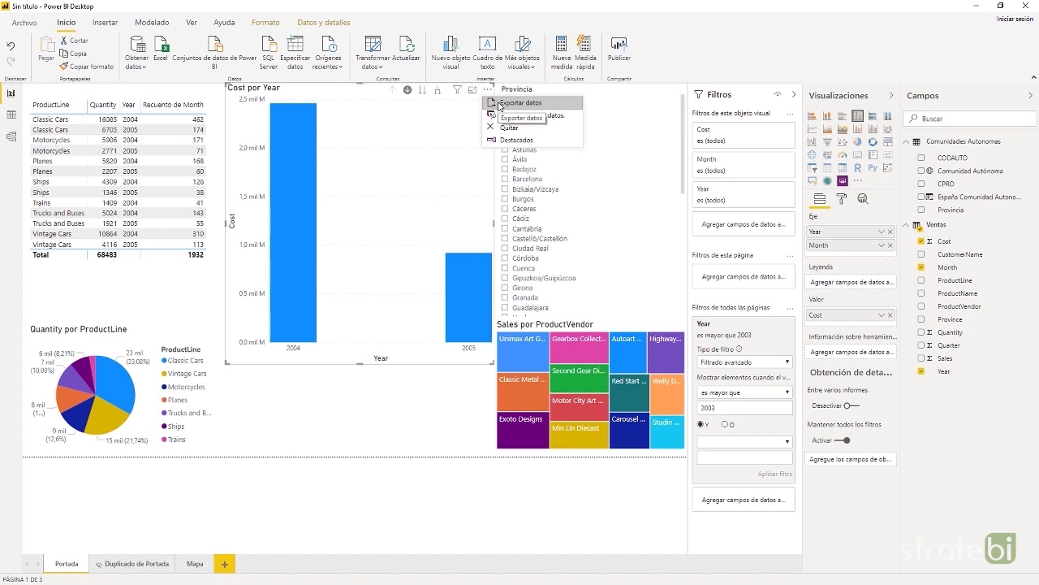
{"action": "left_click", "coordinate": [500, 103]}
{"action": "left_click", "coordinate": [91, 238]}
{"action": "left_click", "coordinate": [428, 274]}
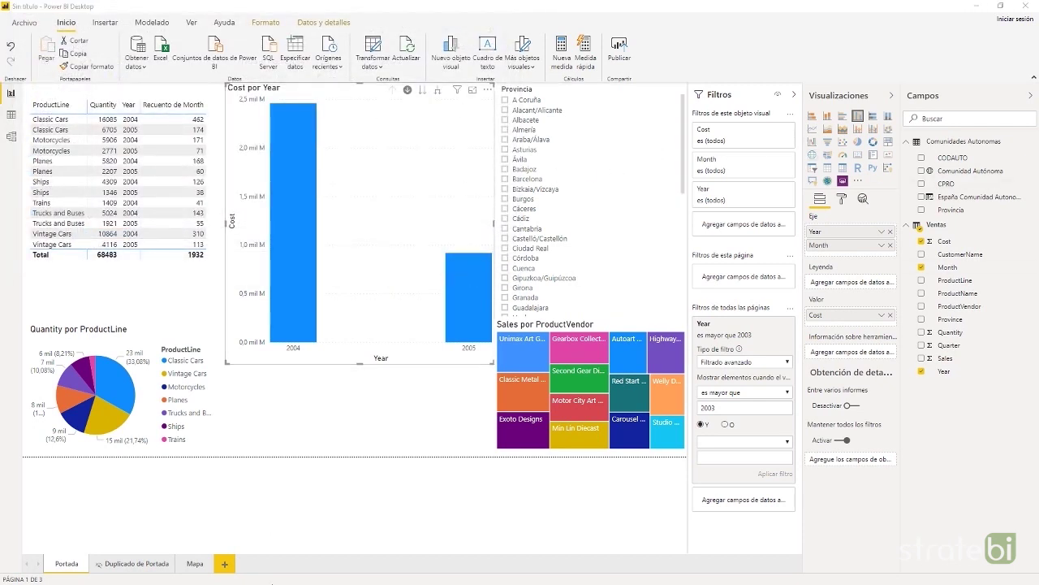
Step: Open the exported Cost por Year.csv from the PowerBI folder in Excel, examine its rows, and return to the Power BI report
{"action": "key", "text": "super"}
{"action": "mouse_move", "coordinate": [276, 565]}
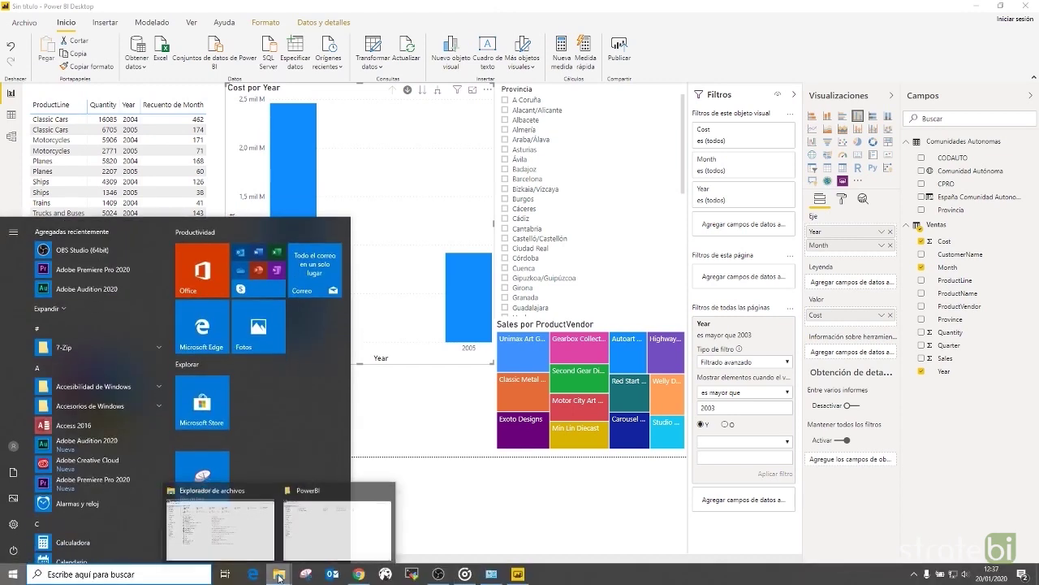
{"action": "left_click", "coordinate": [320, 538]}
{"action": "left_click", "coordinate": [181, 90]}
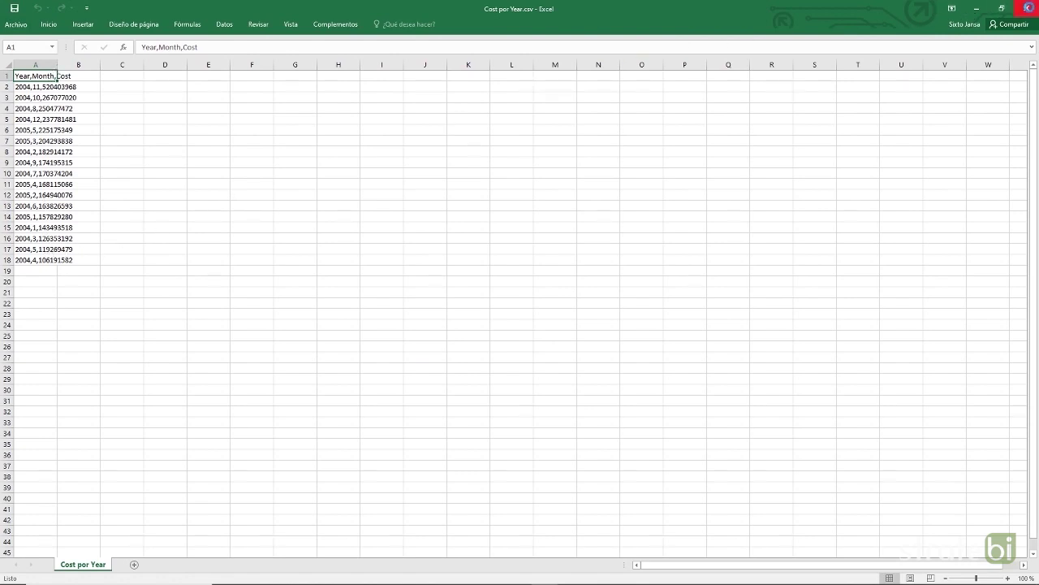
{"action": "left_click", "coordinate": [1027, 8]}
{"action": "left_click", "coordinate": [974, 8]}
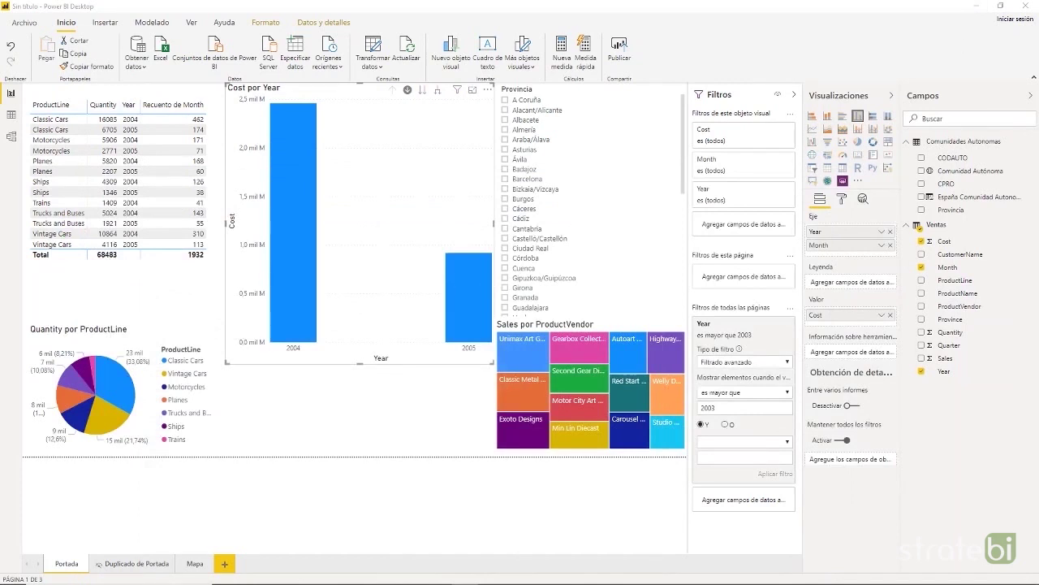
Step: Show the cost chart's underlying data table below the chart and return to the report
{"action": "left_click", "coordinate": [487, 90]}
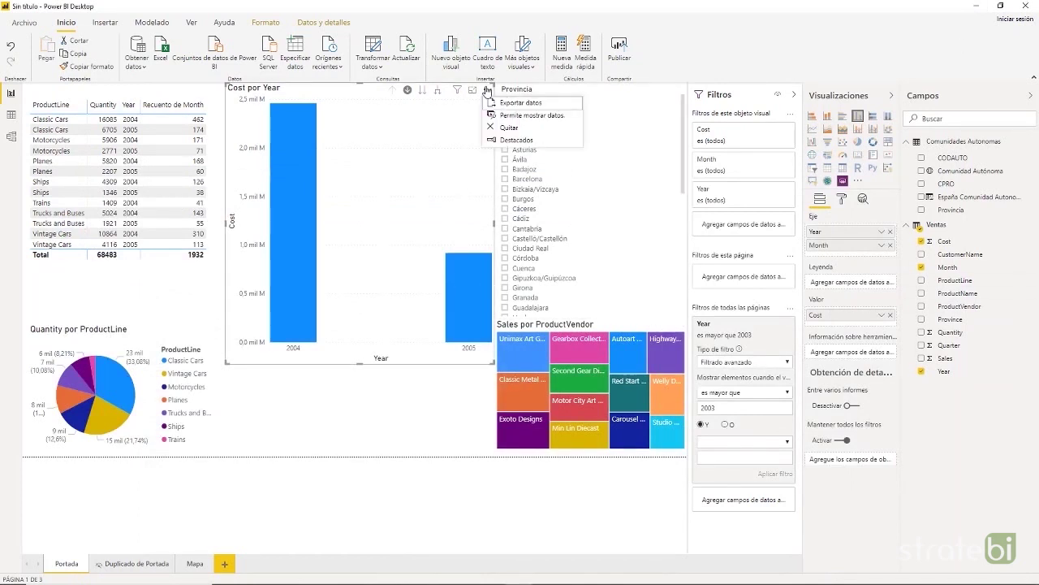
{"action": "left_click", "coordinate": [529, 115]}
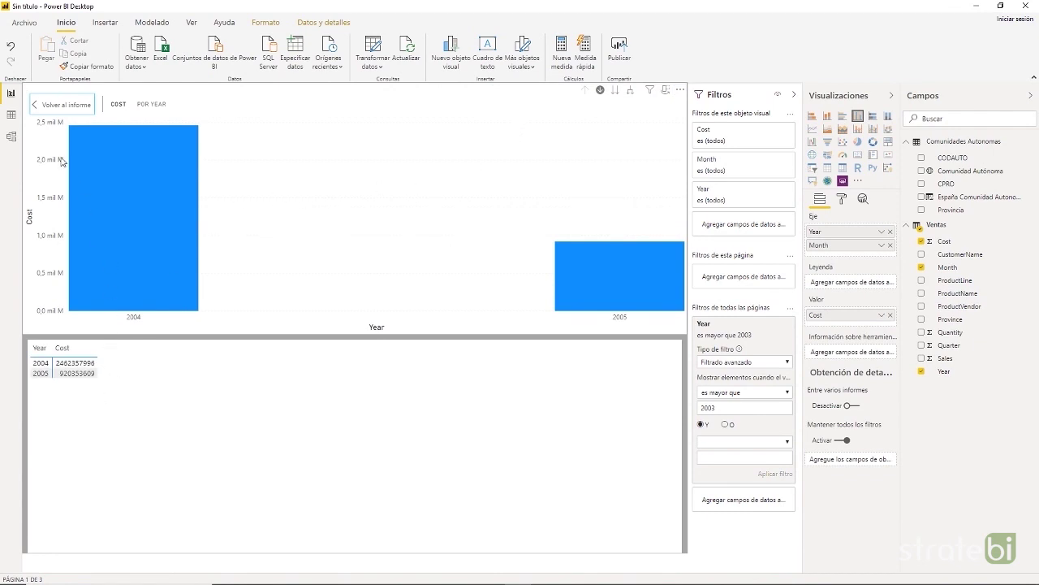
{"action": "left_click", "coordinate": [47, 111]}
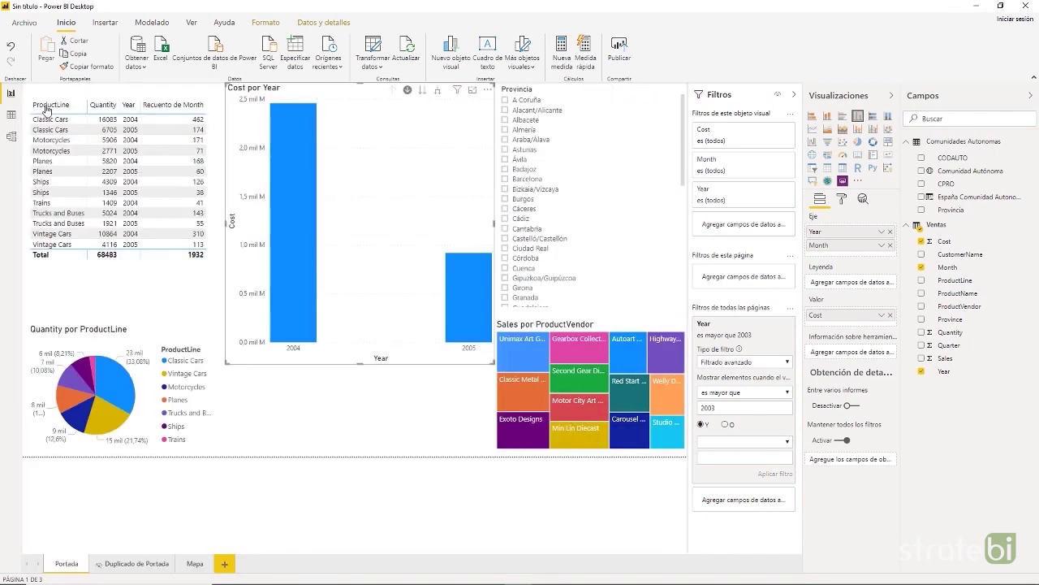
Step: Remove the Cost por Year chart from the Portada page and undo the removal
{"action": "left_click", "coordinate": [487, 90]}
{"action": "left_click", "coordinate": [509, 130]}
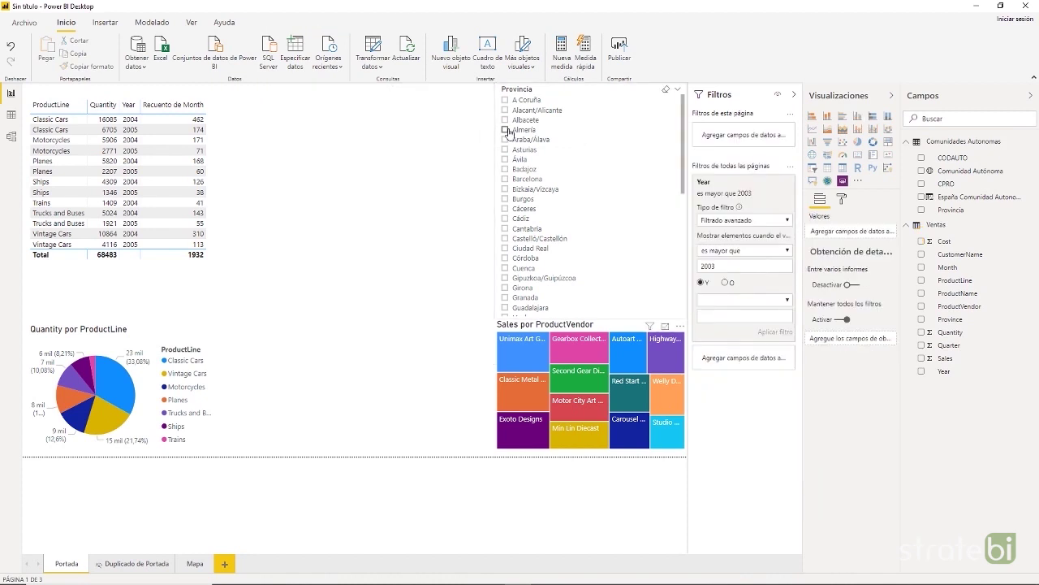
{"action": "left_click", "coordinate": [11, 48]}
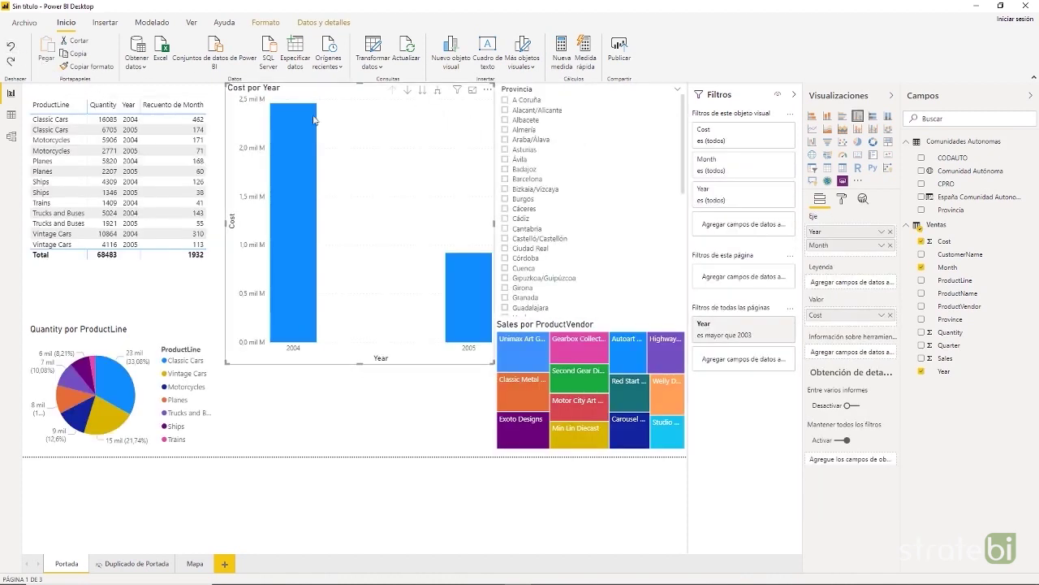
Step: Spotlight the Cost por Year chart so the other visuals fade, and return to the normal report display
{"action": "left_click", "coordinate": [488, 91]}
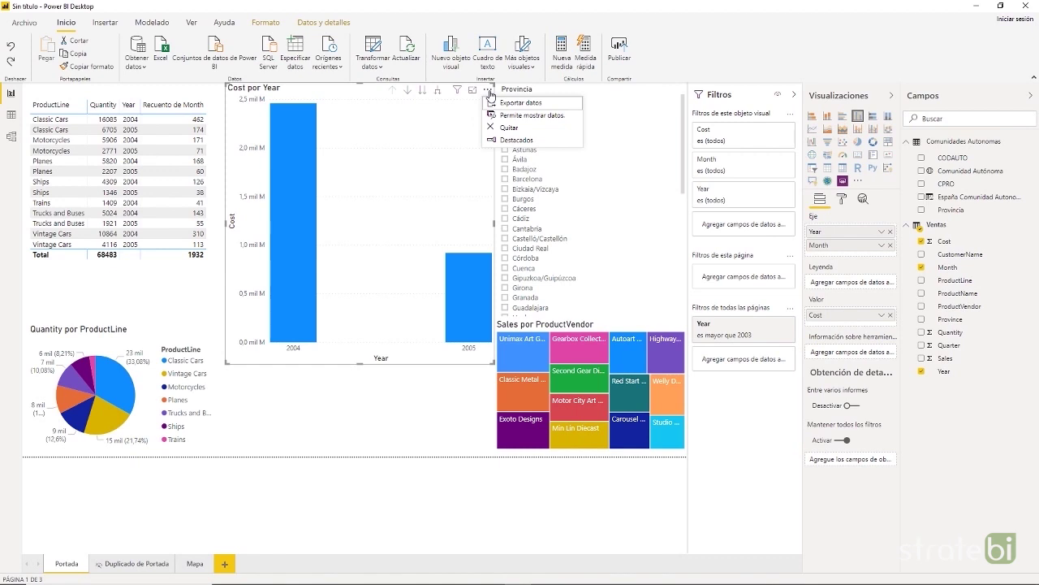
{"action": "left_click", "coordinate": [499, 140]}
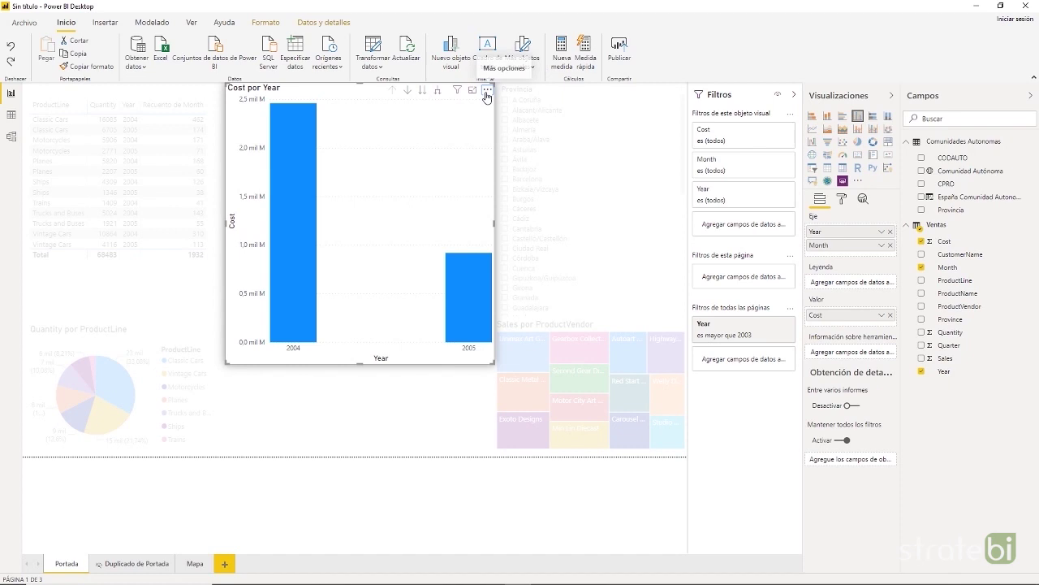
{"action": "left_click", "coordinate": [439, 416]}
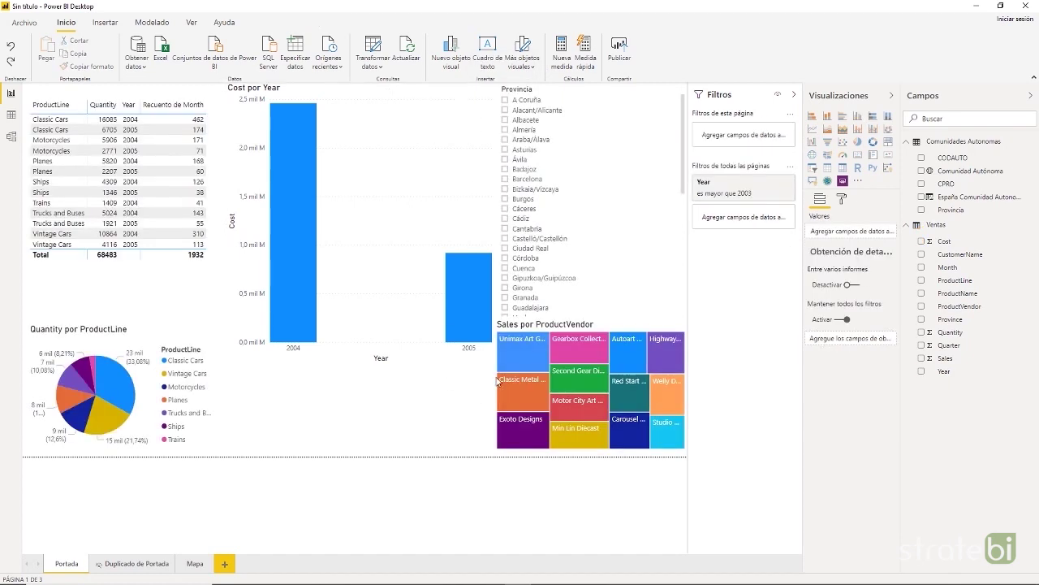
Step: Sort the Quantity por ProductLine pie chart in ascending order, and reorder its slices by ProductLine
{"action": "left_click", "coordinate": [178, 338]}
{"action": "left_click", "coordinate": [213, 331]}
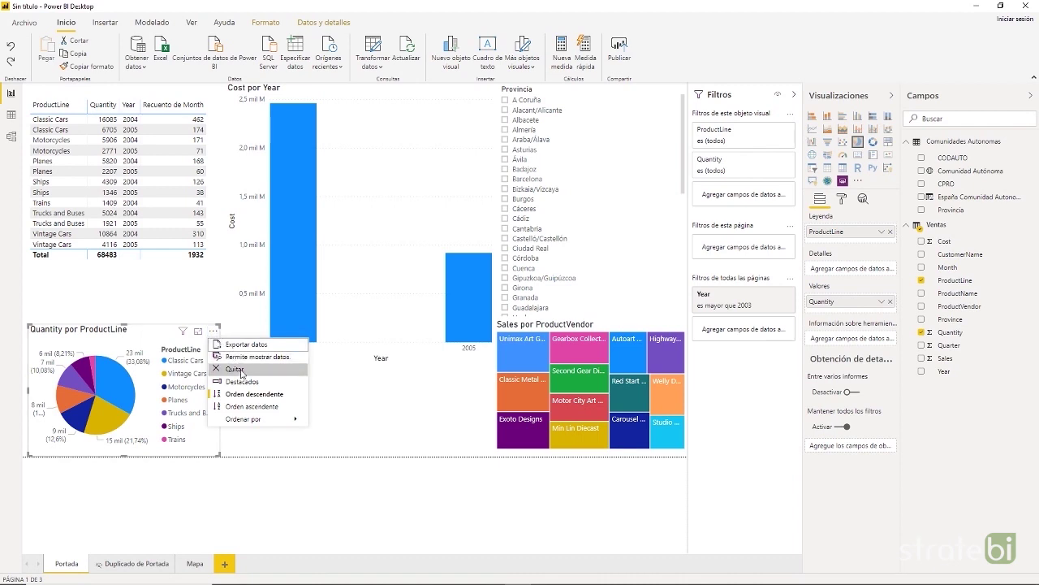
{"action": "left_click", "coordinate": [255, 408]}
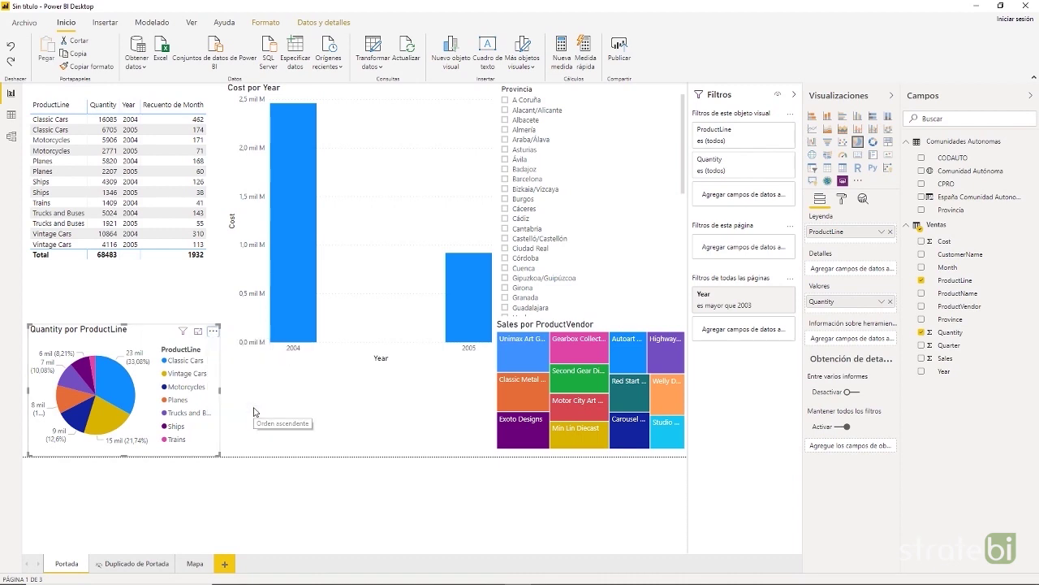
{"action": "left_click", "coordinate": [214, 332]}
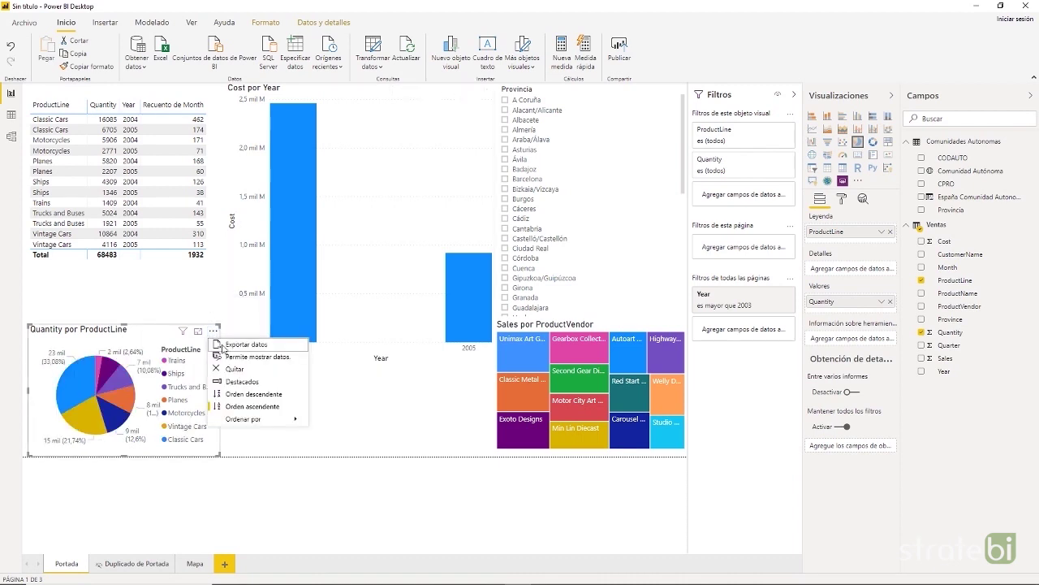
{"action": "mouse_move", "coordinate": [264, 419]}
{"action": "left_click", "coordinate": [328, 420]}
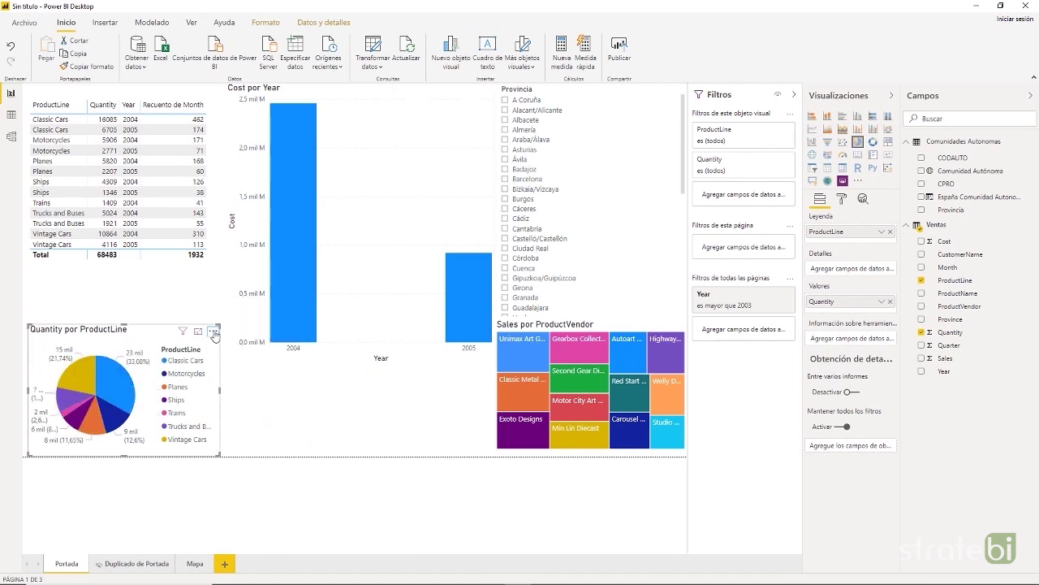
{"action": "left_click", "coordinate": [264, 386]}
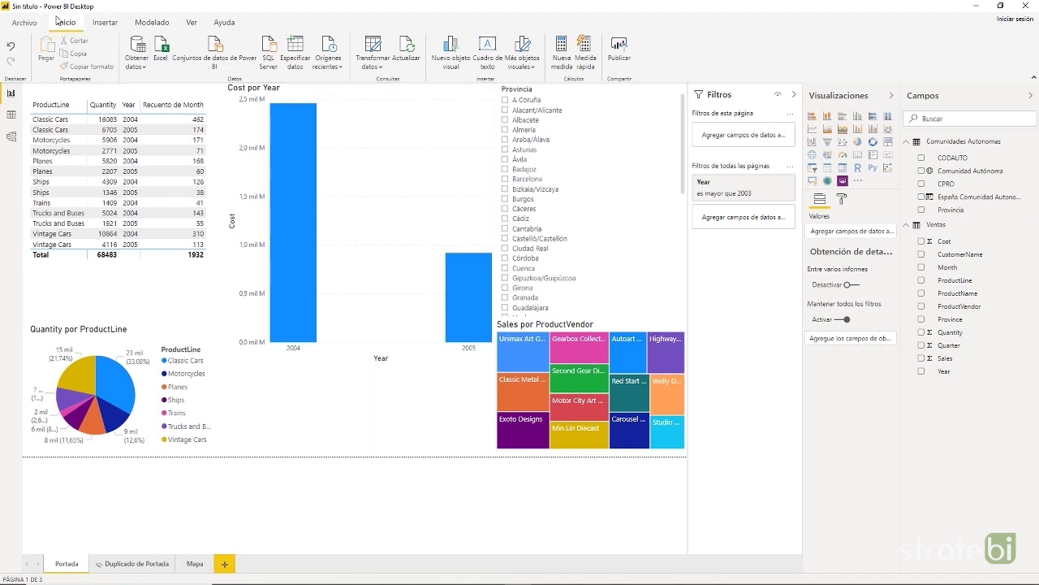
Step: Open the Crear tabla dialog for entering data manually into a new table
{"action": "left_click", "coordinate": [294, 61]}
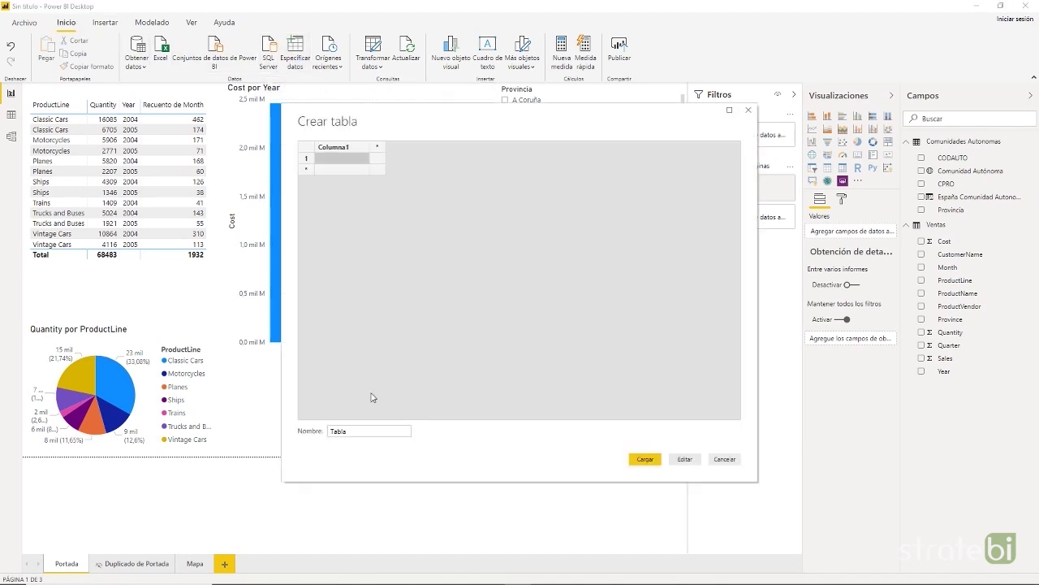
Step: Name the new blank table Metricas and load it into the model
{"action": "left_click_drag", "start_coordinate": [351, 431], "coordinate": [304, 429]}
{"action": "type", "text": "Metricas"}
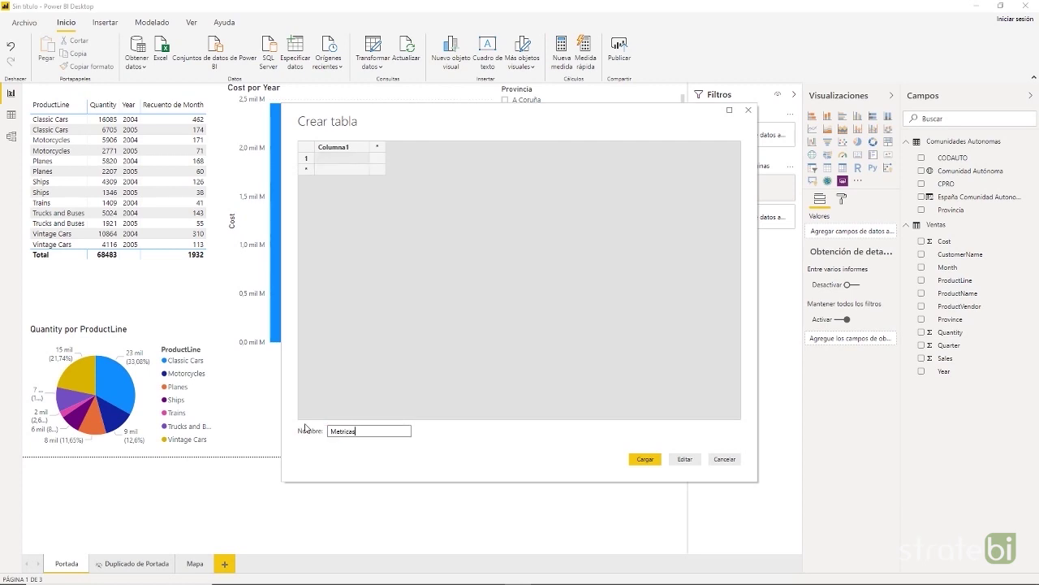
{"action": "key", "text": "Return"}
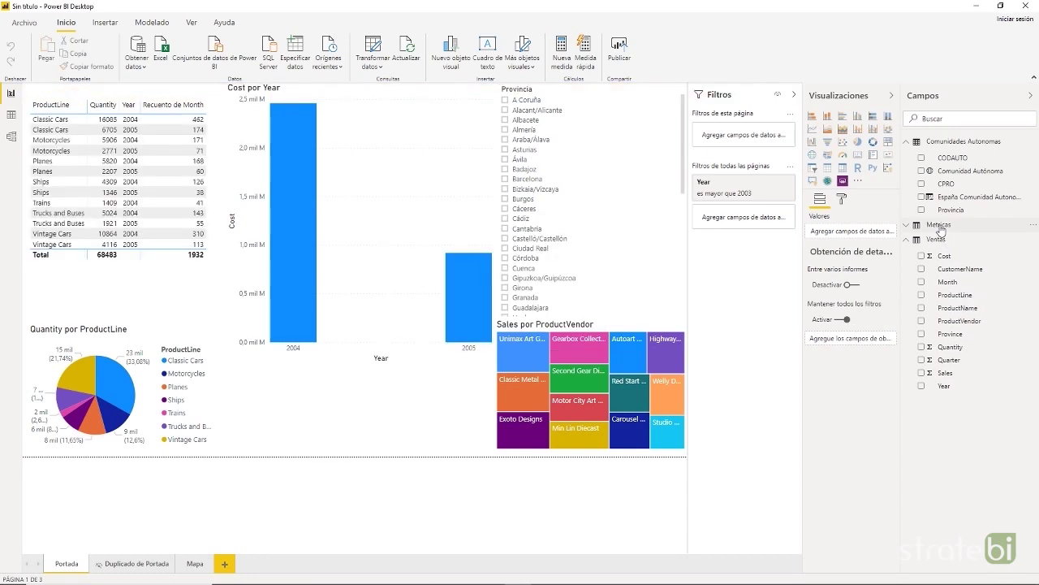
Step: Create a measure in the Ventas table defined as Max Coste = MAX(Ventas[Cost])
{"action": "right_click", "coordinate": [933, 240]}
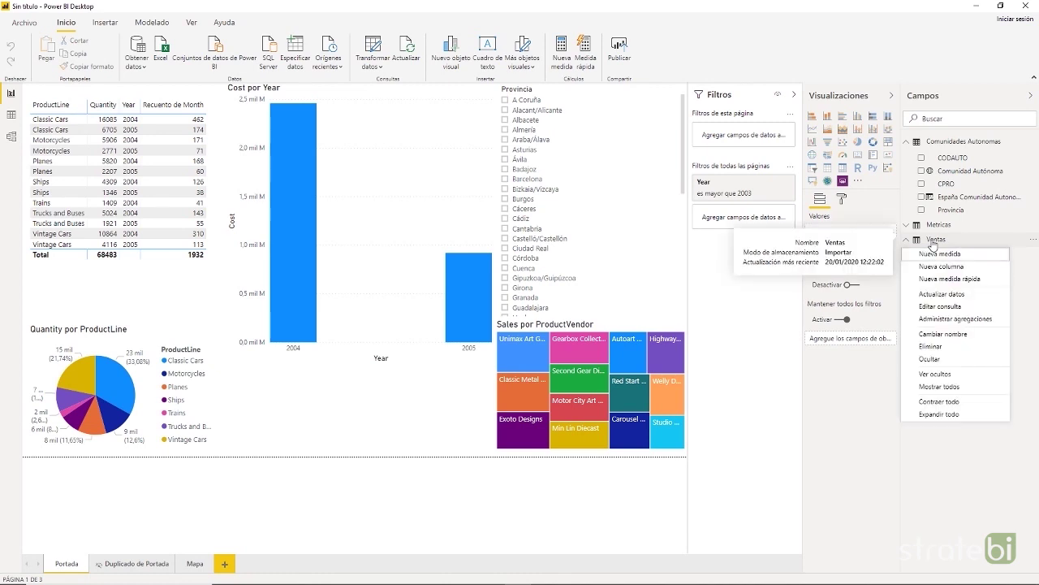
{"action": "left_click", "coordinate": [940, 253]}
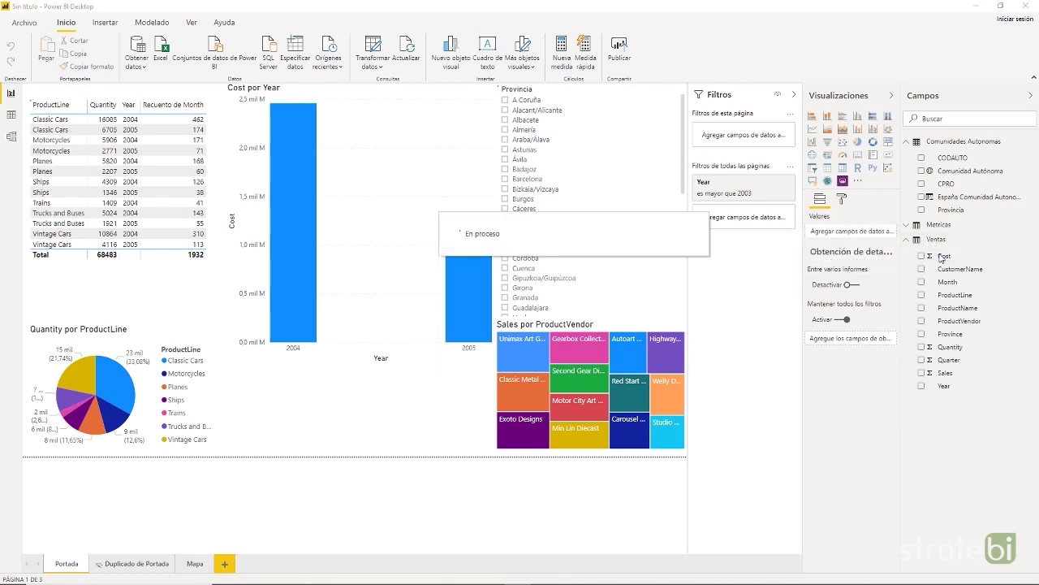
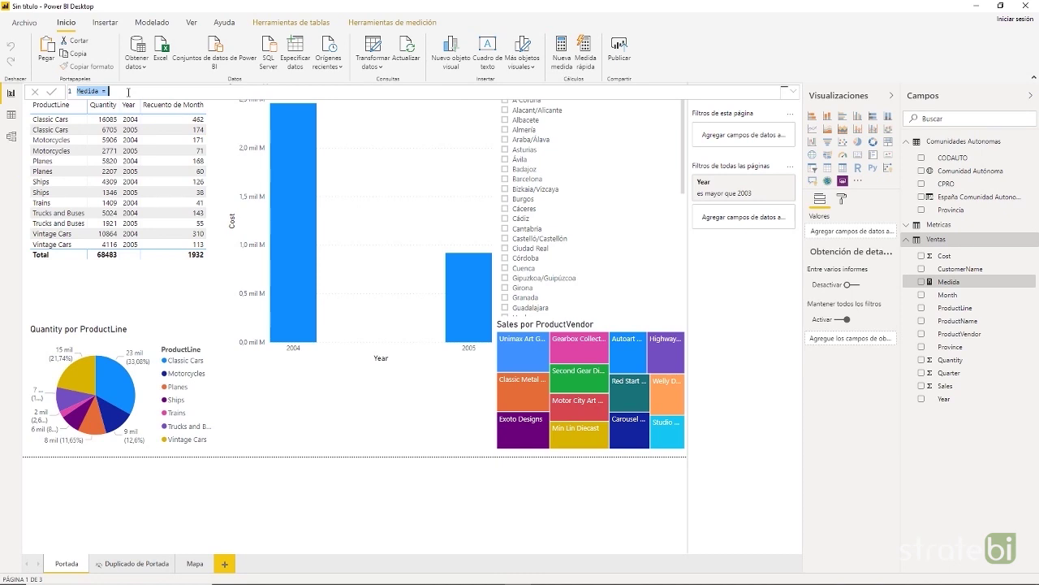
{"action": "key", "text": "BackSpace"}
{"action": "type", "text": "Me"}
{"action": "type", "text": "x Co"}
{"action": "type", "text": "sts"}
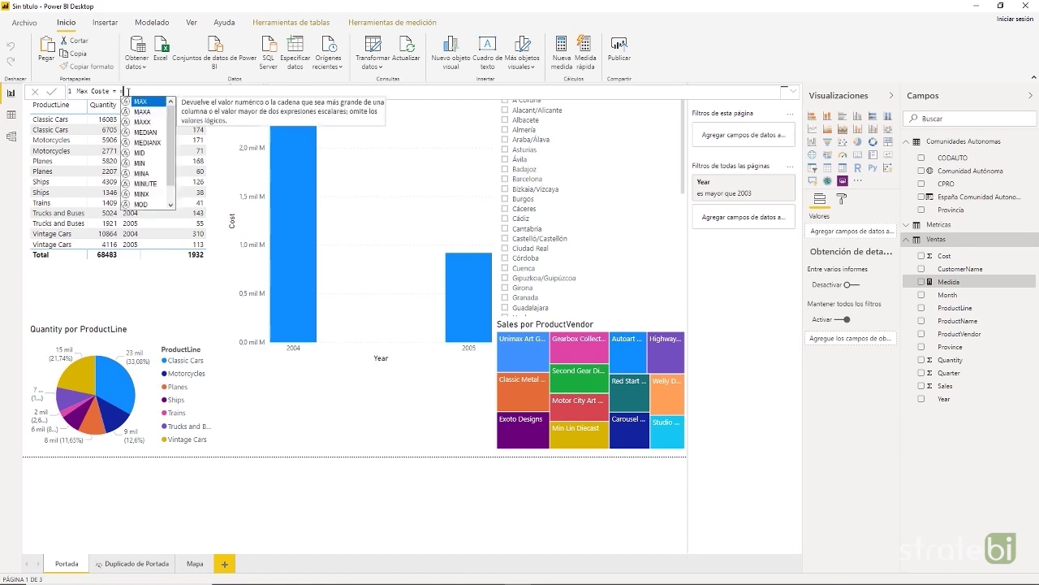
{"action": "type", "text": "a"}
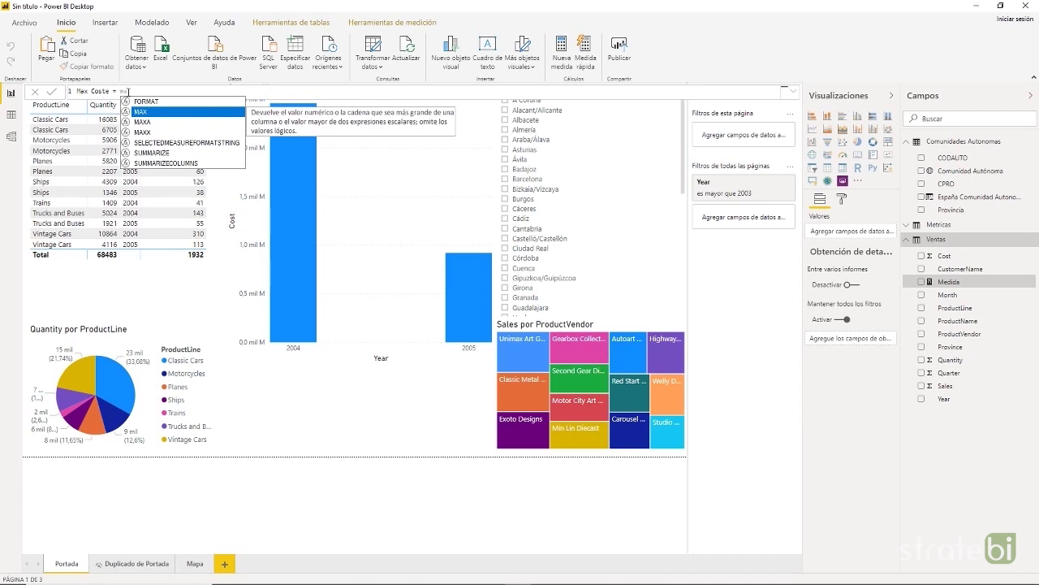
{"action": "key", "text": "Tab"}
{"action": "type", "text": "cos"}
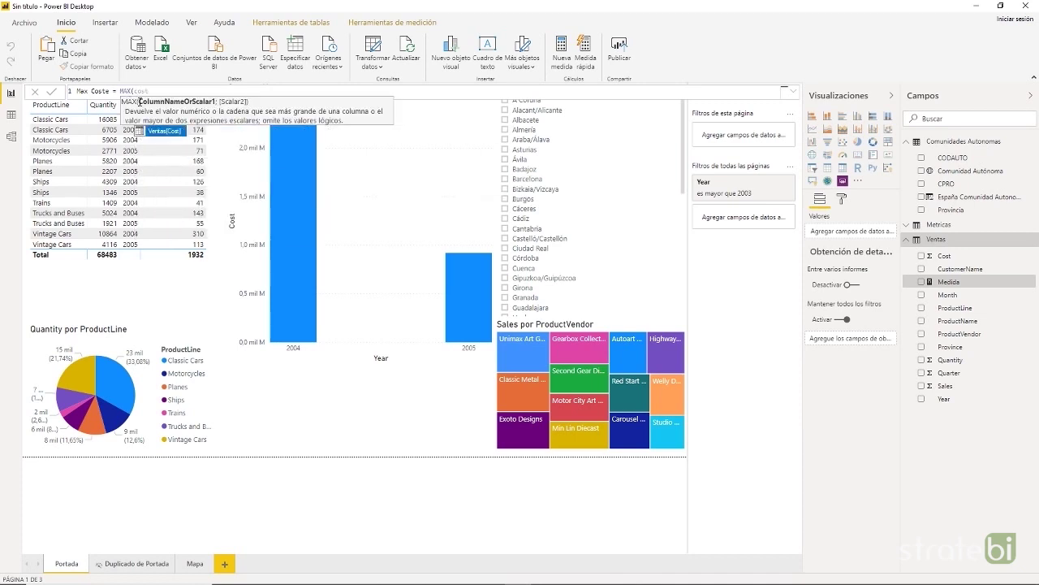
{"action": "left_click", "coordinate": [172, 131]}
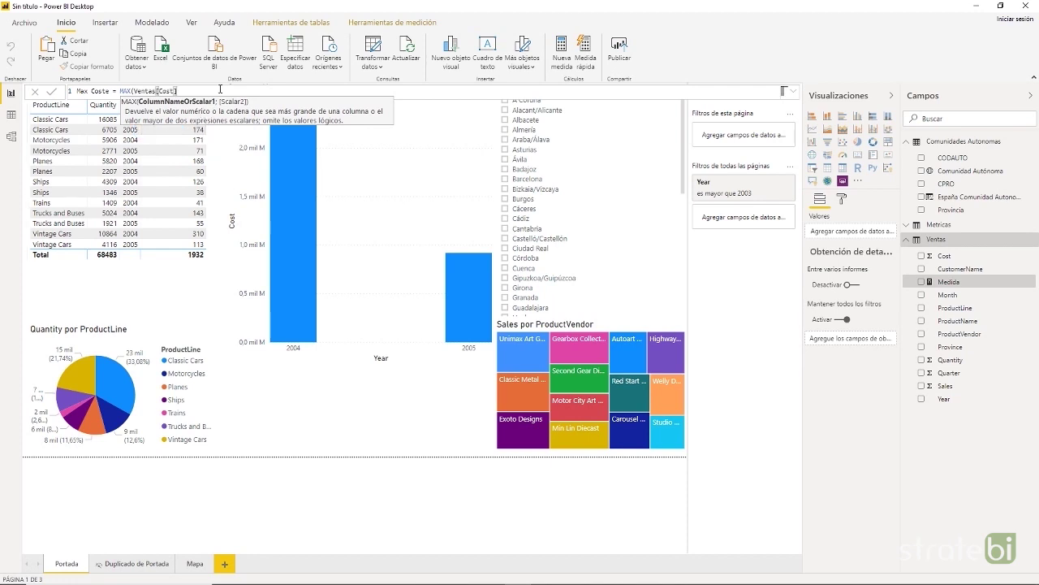
{"action": "type", "text": ")"}
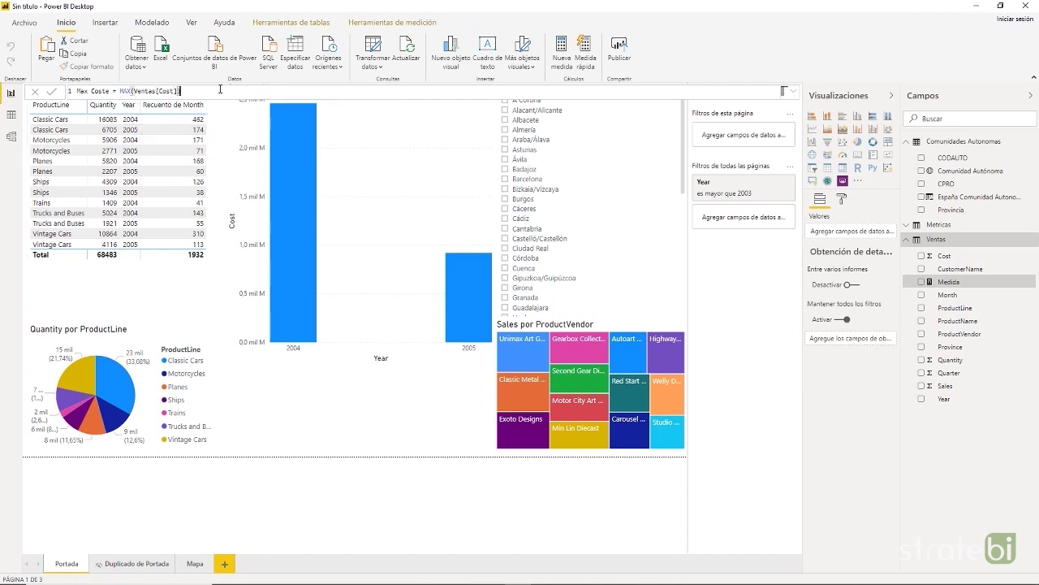
{"action": "key", "text": "Return"}
Step: Change the home table of the Max Coste measure to Metricas
{"action": "left_click", "coordinate": [144, 29]}
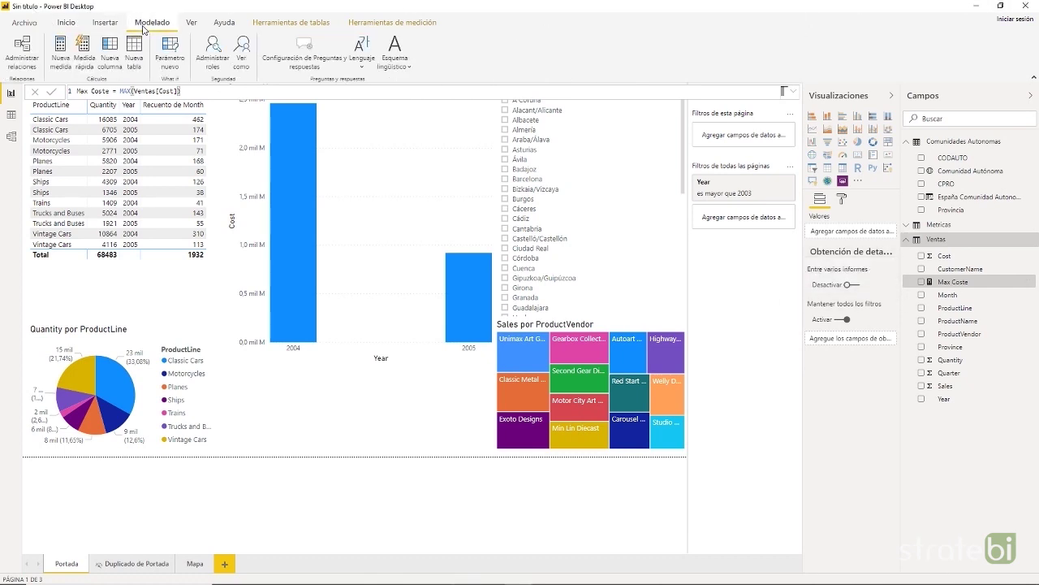
{"action": "left_click", "coordinate": [280, 25]}
{"action": "left_click", "coordinate": [369, 26]}
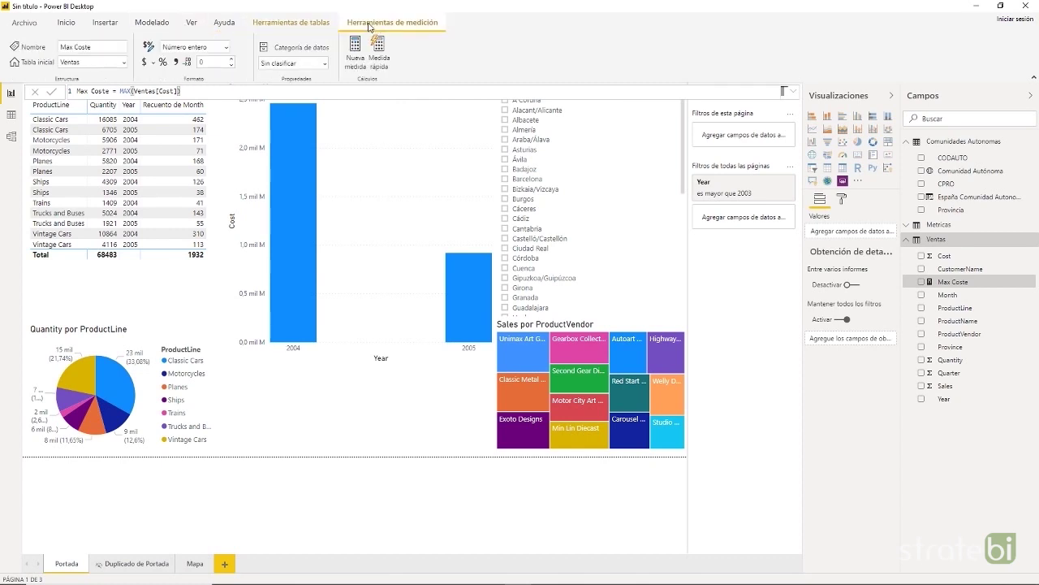
{"action": "left_click", "coordinate": [122, 63]}
{"action": "left_click", "coordinate": [104, 109]}
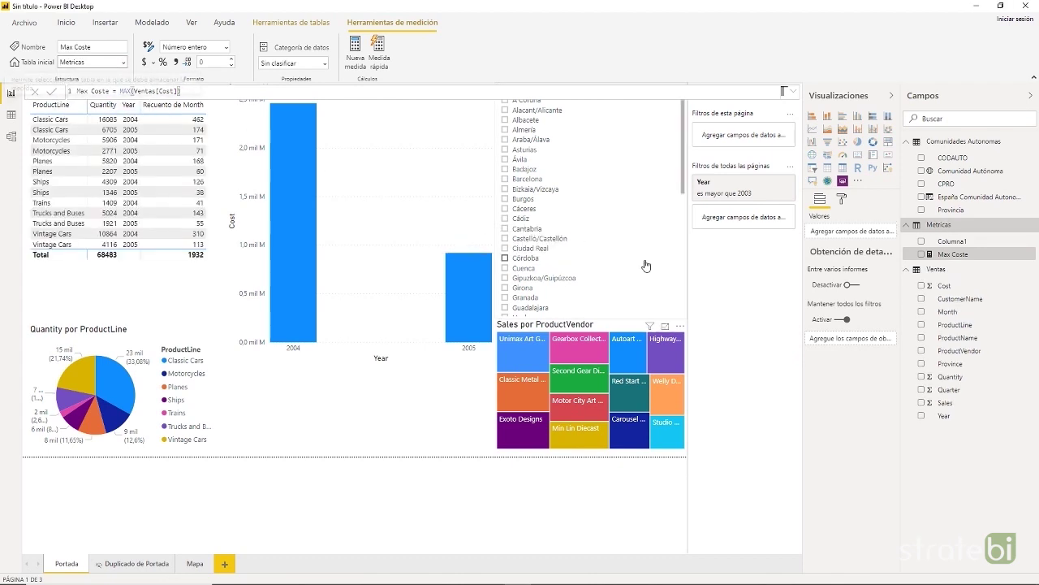
Step: Delete the empty Columna1 column from the Metricas table
{"action": "right_click", "coordinate": [946, 244]}
{"action": "left_click", "coordinate": [934, 336]}
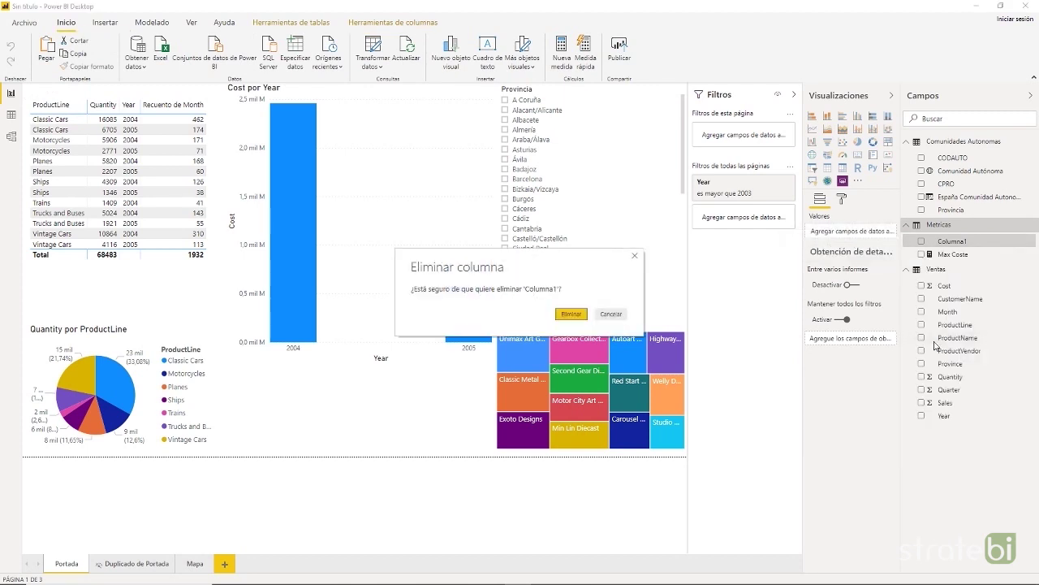
{"action": "left_click", "coordinate": [578, 316]}
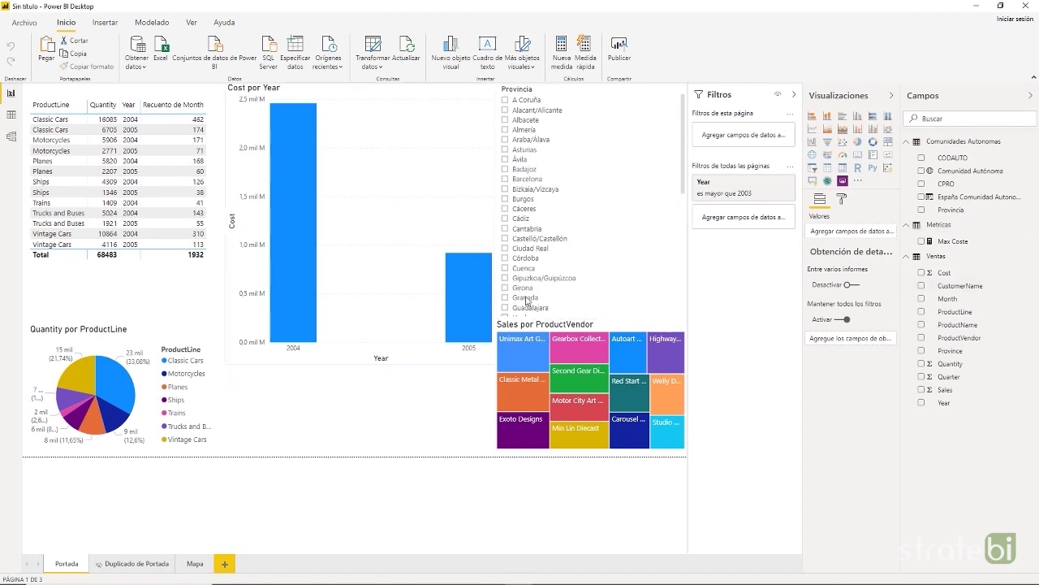
{"action": "left_click", "coordinate": [859, 156]}
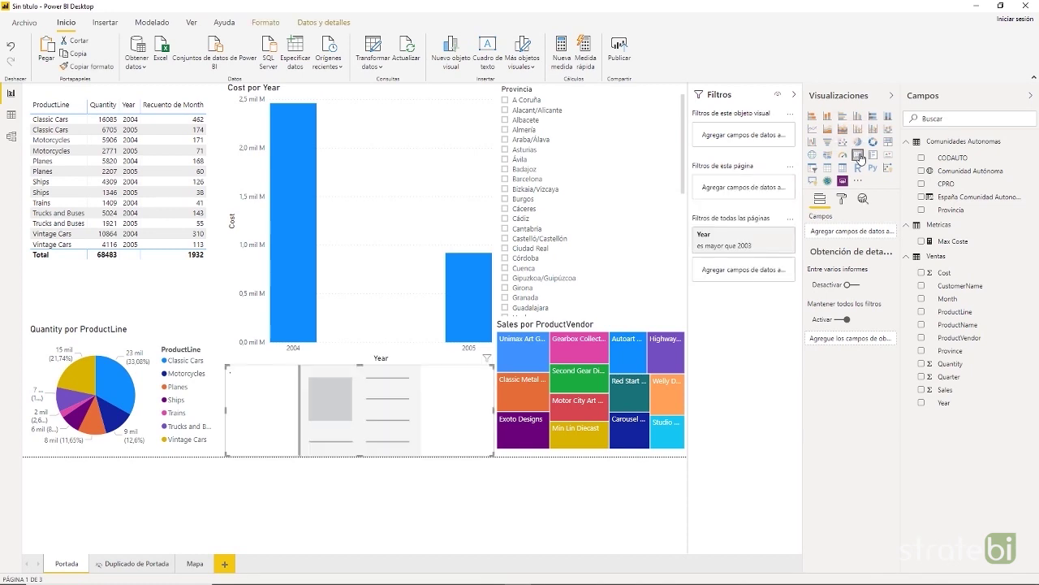
{"action": "left_click", "coordinate": [920, 242]}
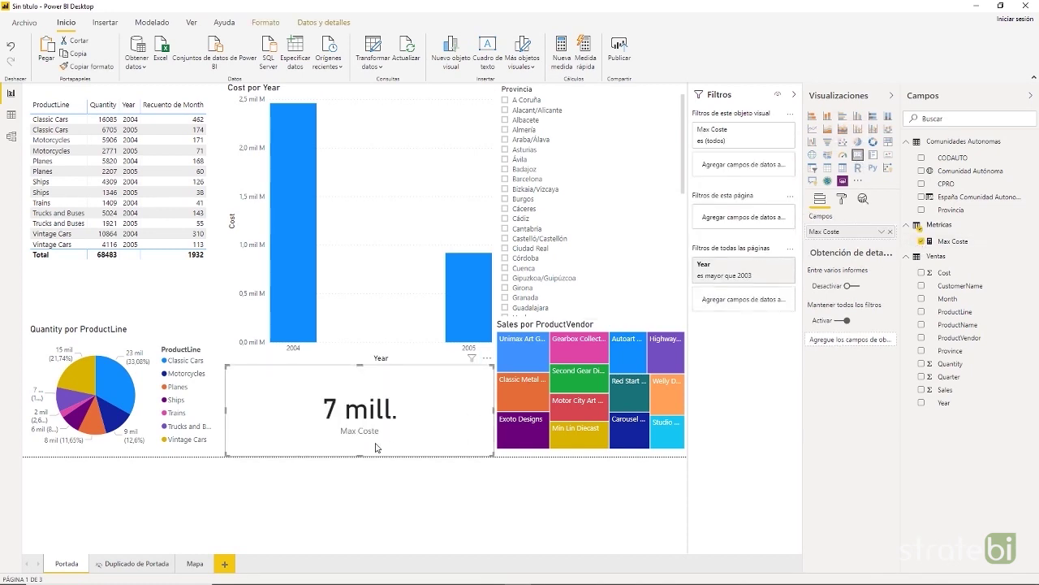
{"action": "left_click_drag", "start_coordinate": [360, 455], "coordinate": [364, 415]}
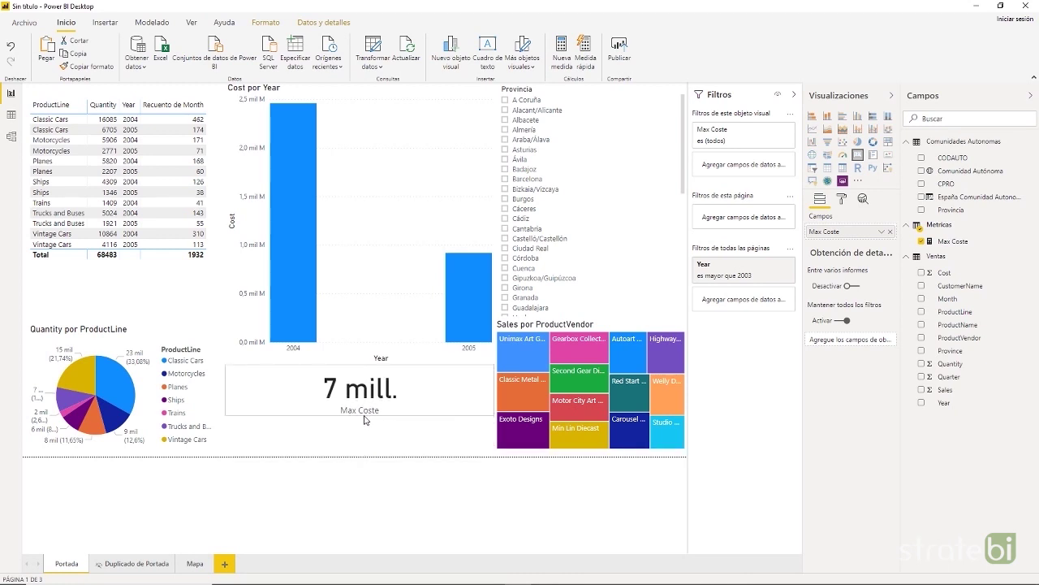
Step: Create a measure in the Metricas table defined as Min Coste = MIN(Ventas[Cost])
{"action": "right_click", "coordinate": [950, 228]}
{"action": "left_click", "coordinate": [925, 227]}
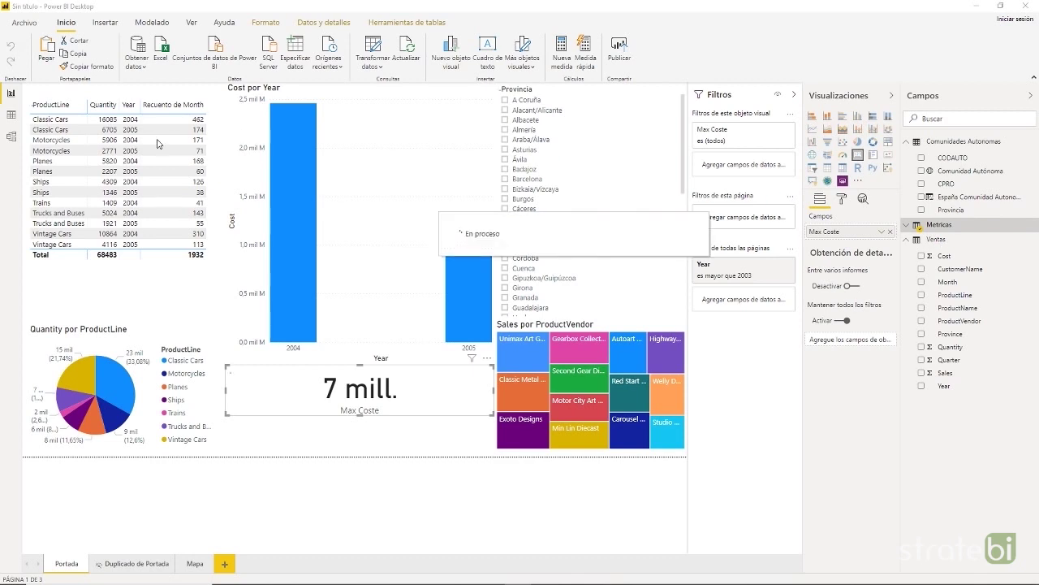
{"action": "type", "text": "Min Cist"}
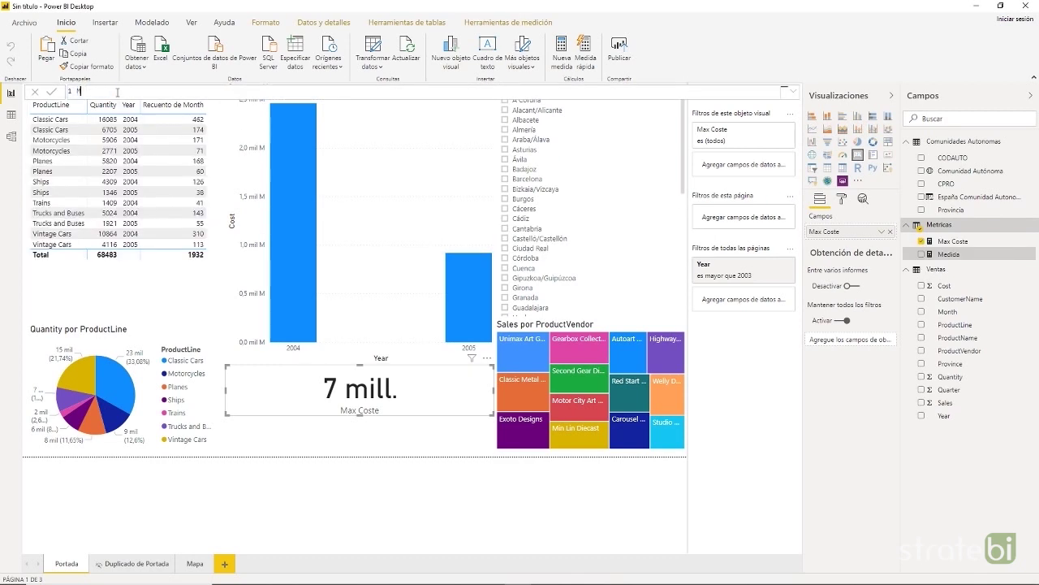
{"action": "key", "text": "BackSpace"}
{"action": "key", "text": "BackSpace"}
{"action": "key", "text": "BackSpace"}
{"action": "type", "text": "oste = MIN("}
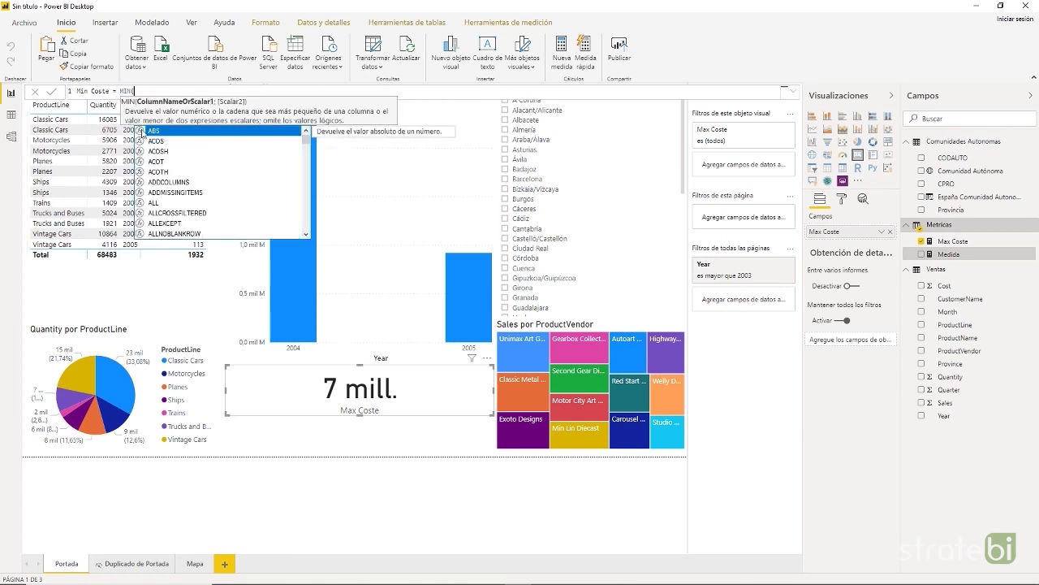
{"action": "type", "text": "coste"}
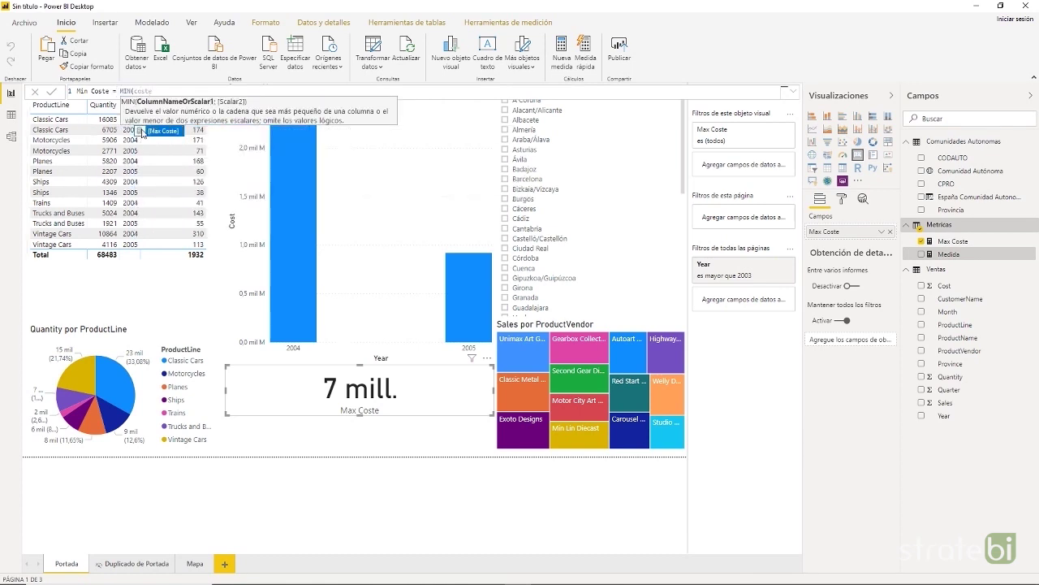
{"action": "key", "text": "BackSpace"}
{"action": "key", "text": "BackSpace"}
{"action": "key", "text": "BackSpace"}
{"action": "left_click", "coordinate": [162, 182]}
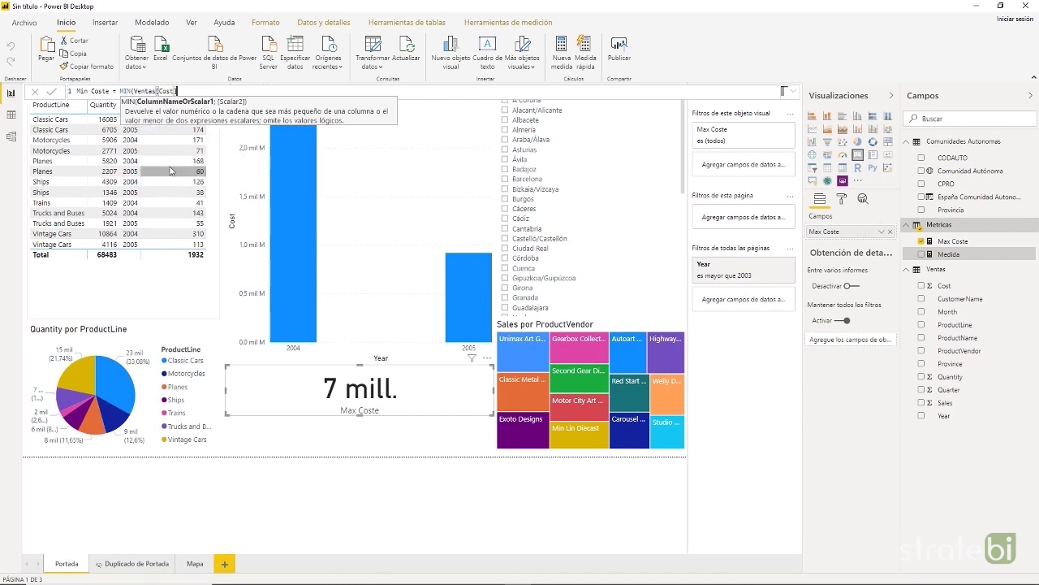
{"action": "type", "text": ")"}
{"action": "key", "text": "Return"}
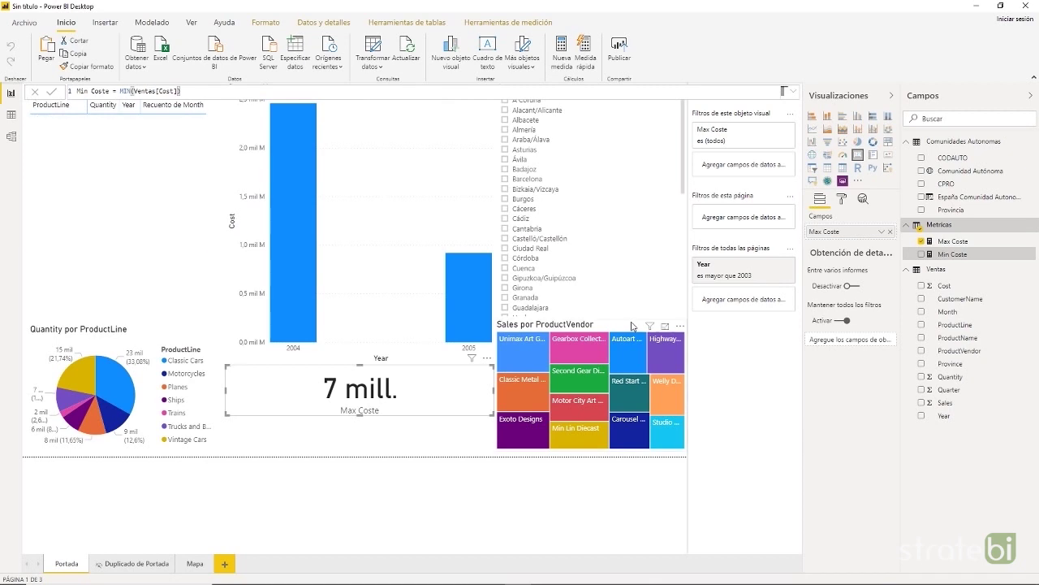
Step: Shorten the Cost por Year column chart and move the Max Coste card up directly beneath it
{"action": "left_click", "coordinate": [353, 439]}
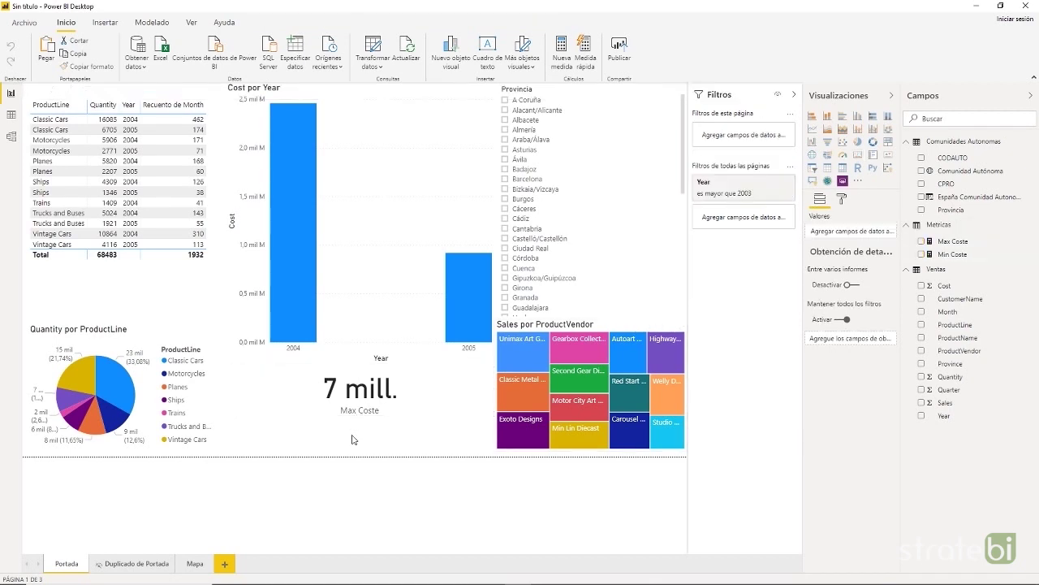
{"action": "left_click", "coordinate": [377, 321]}
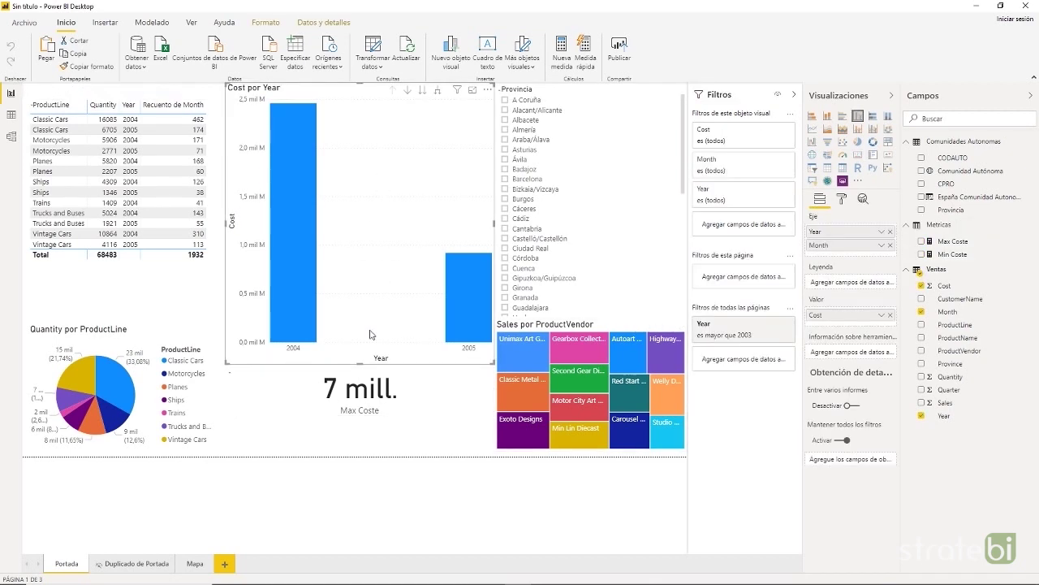
{"action": "left_click_drag", "start_coordinate": [363, 337], "coordinate": [366, 309]}
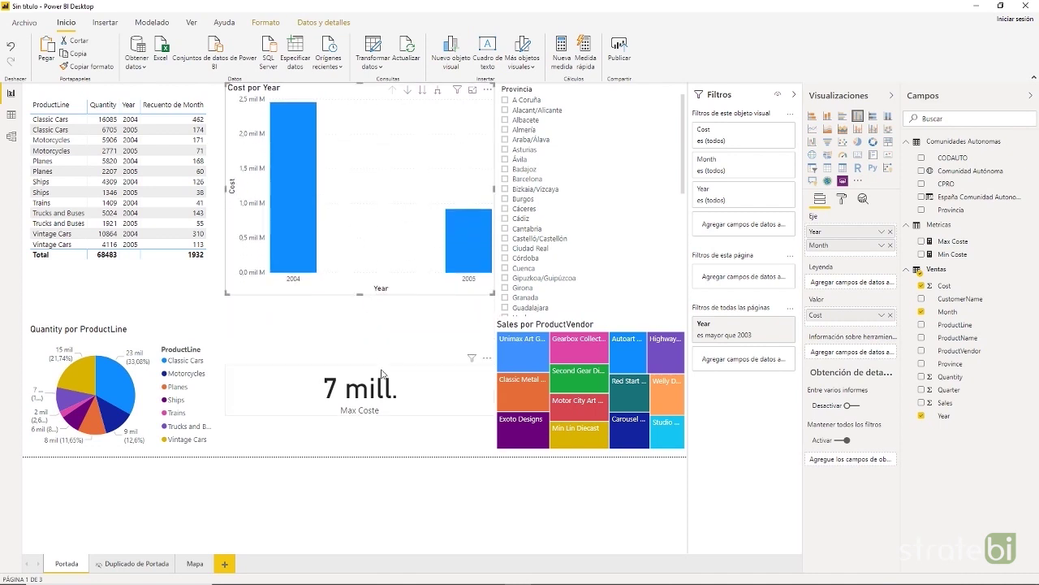
{"action": "left_click", "coordinate": [383, 371]}
{"action": "left_click_drag", "start_coordinate": [382, 372], "coordinate": [384, 304]}
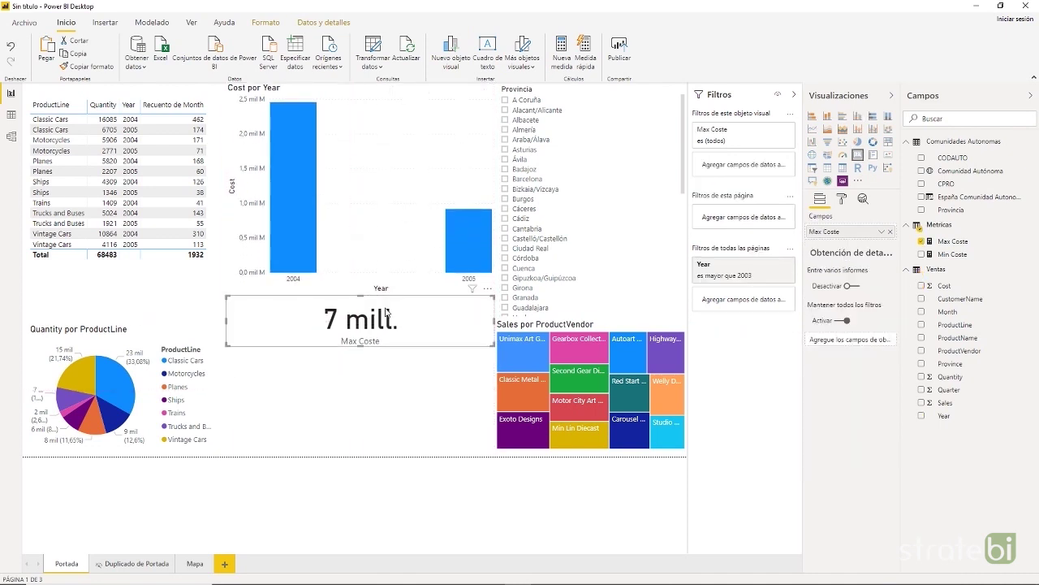
Step: Add a card visual showing Min Coste beneath the Max Coste card and reduce its height to match
{"action": "left_click", "coordinate": [418, 391]}
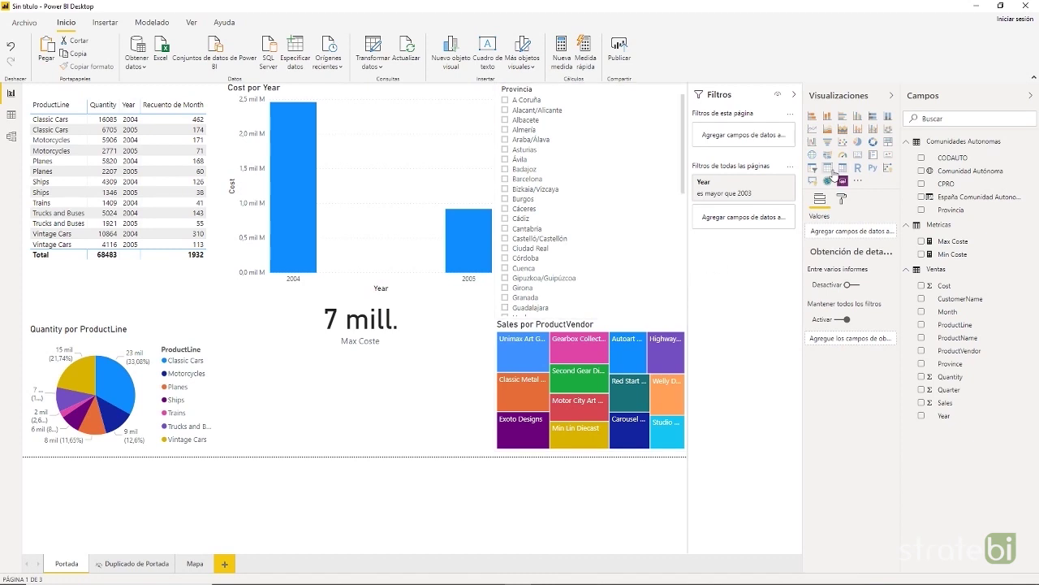
{"action": "left_click", "coordinate": [857, 167]}
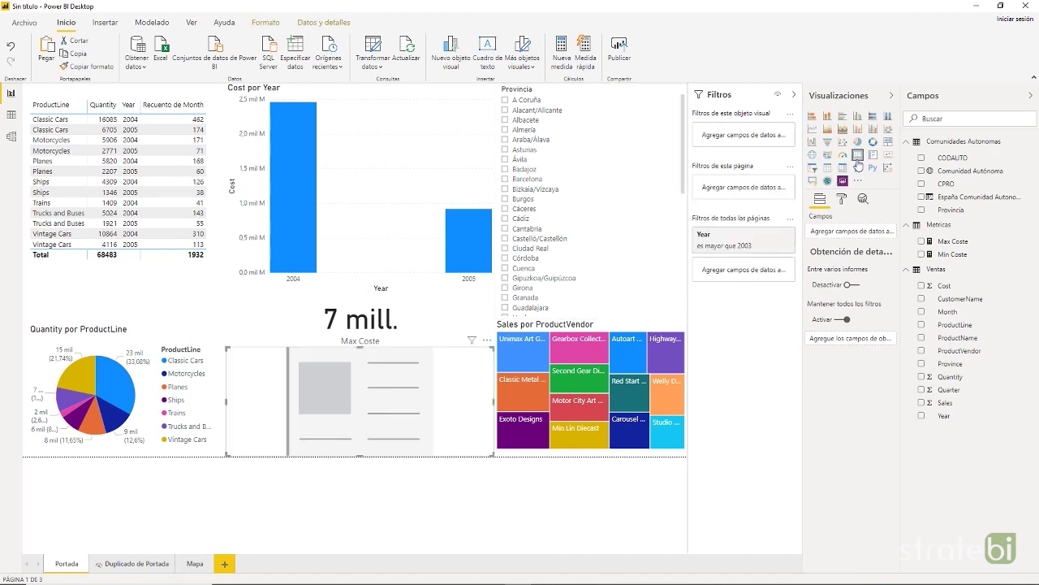
{"action": "left_click", "coordinate": [921, 254]}
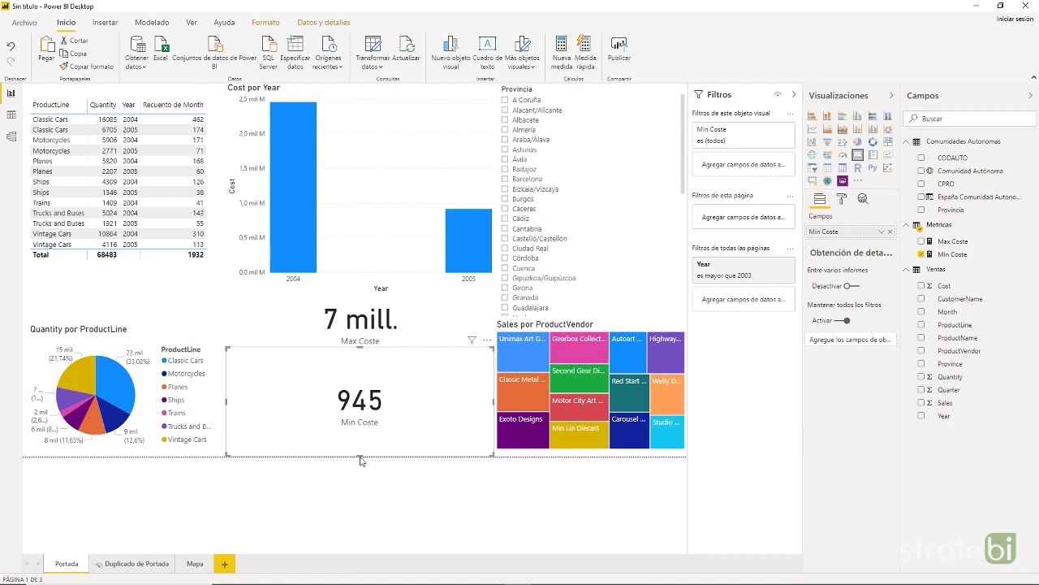
{"action": "left_click_drag", "start_coordinate": [362, 458], "coordinate": [363, 398]}
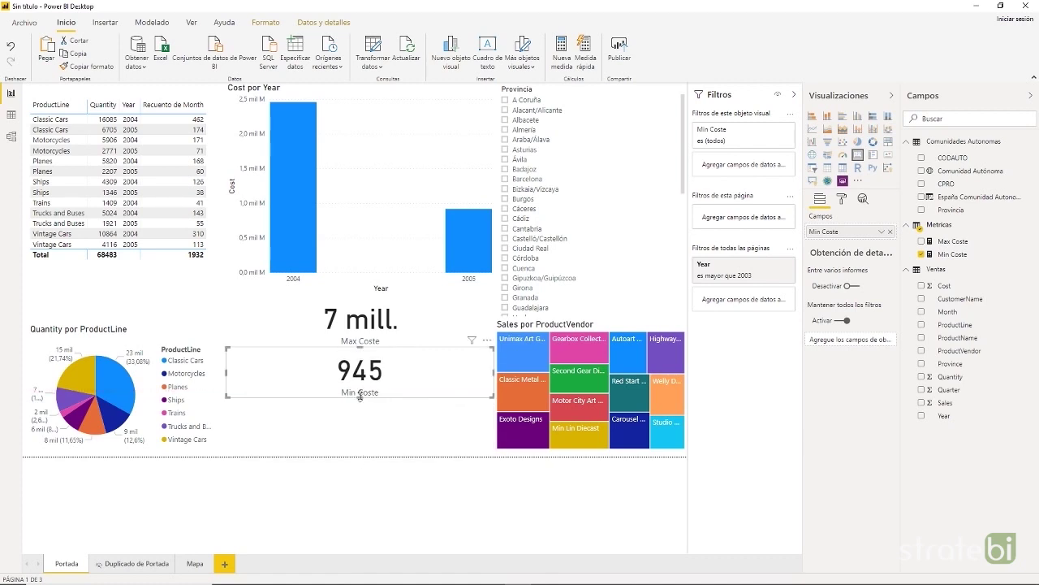
{"action": "left_click", "coordinate": [369, 427]}
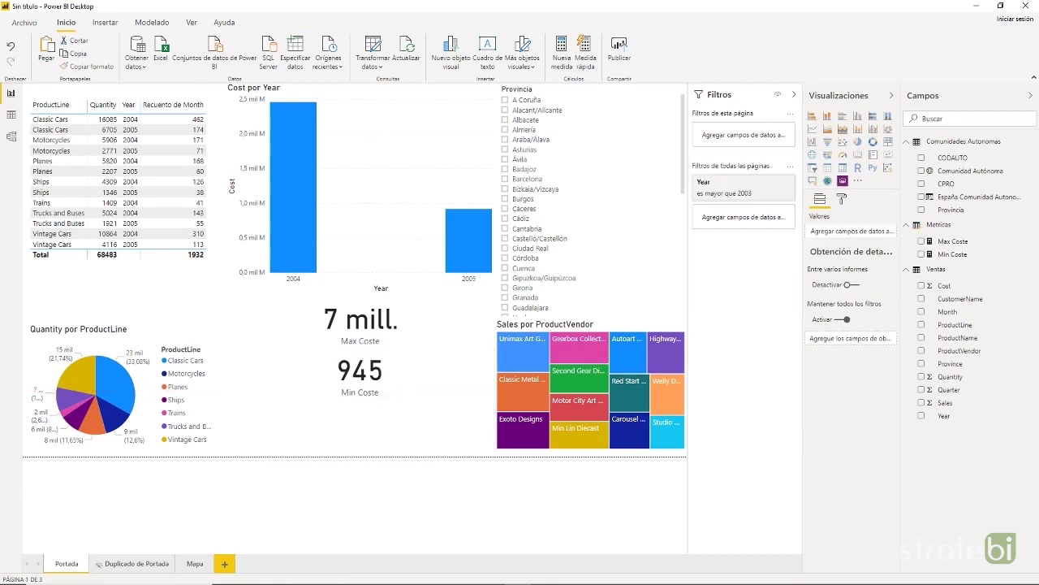
Step: Create a measure in the Metricas table defined as % coste frente a total = [Max Coste] / SUM(Ventas[Cost])
{"action": "right_click", "coordinate": [943, 225]}
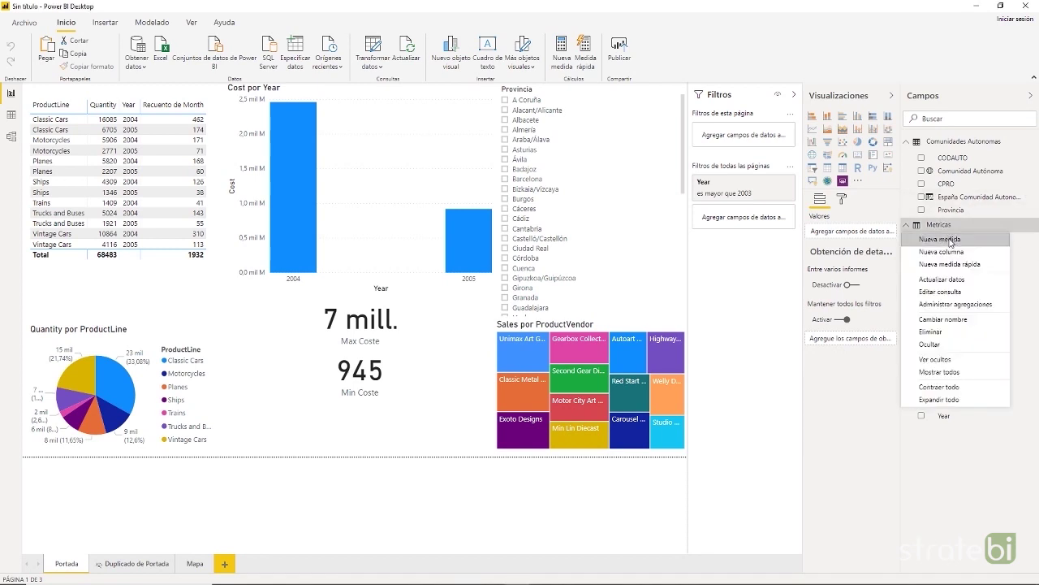
{"action": "left_click", "coordinate": [940, 240]}
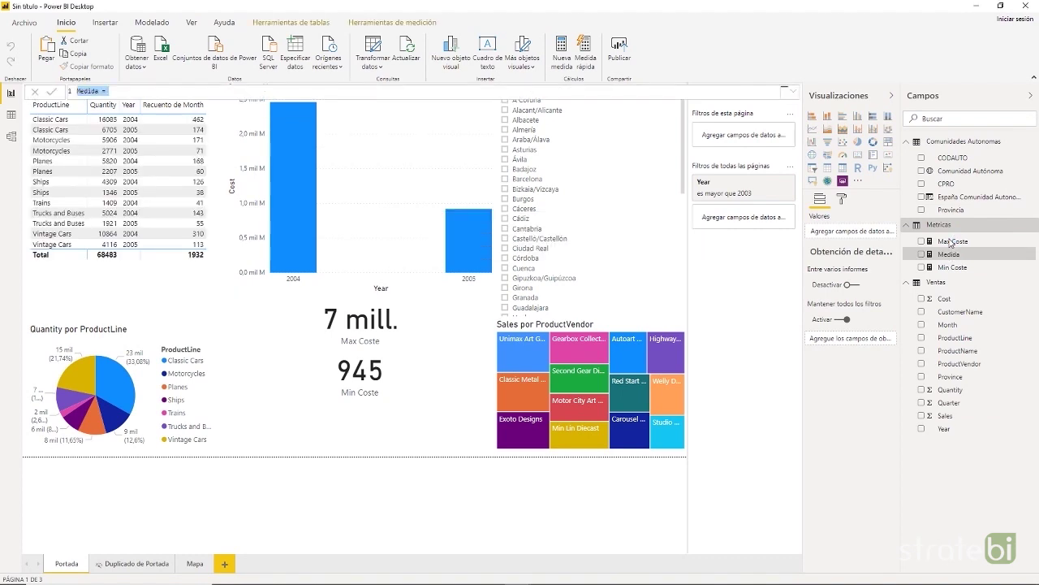
{"action": "key", "text": "BackSpace"}
{"action": "type", "text": "% cos"}
{"action": "type", "text": "te frente a total = "}
{"action": "type", "text": "["}
{"action": "key", "text": "Down"}
{"action": "key", "text": "Tab"}
{"action": "type", "text": "/ SUM"}
{"action": "key", "text": "Tab"}
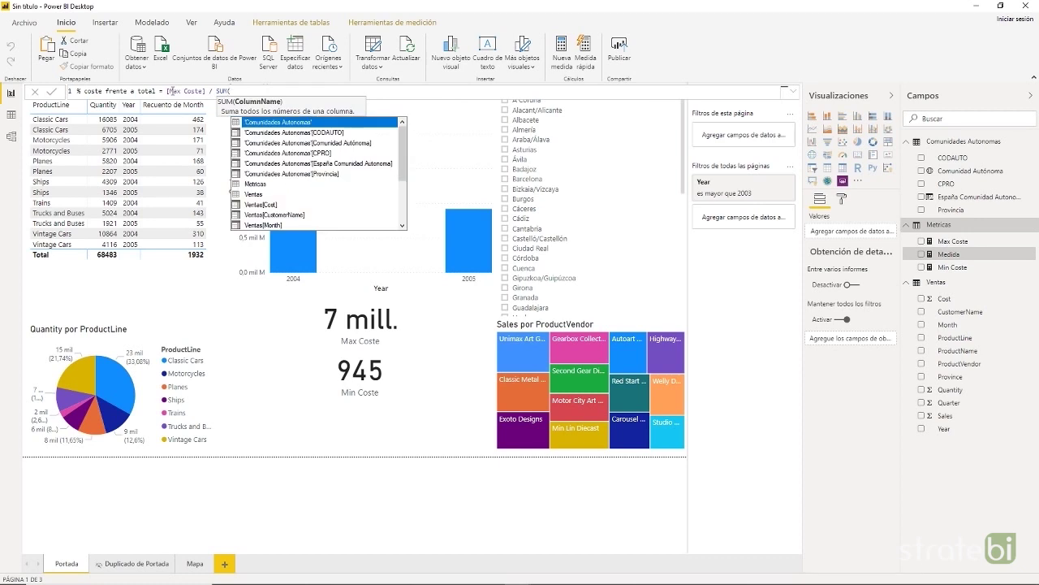
{"action": "type", "text": "cos"}
{"action": "key", "text": "Tab"}
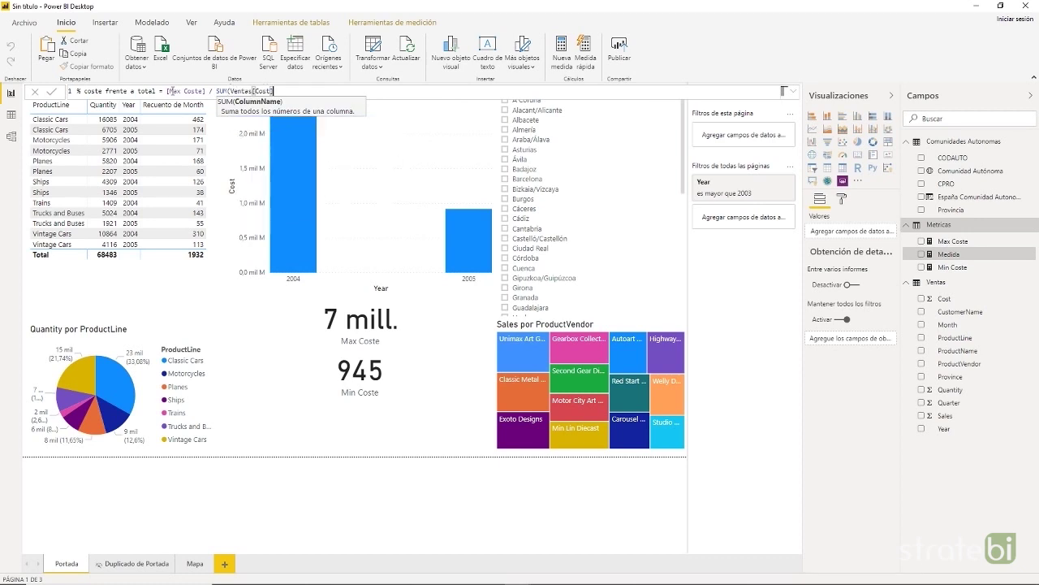
{"action": "type", "text": ")"}
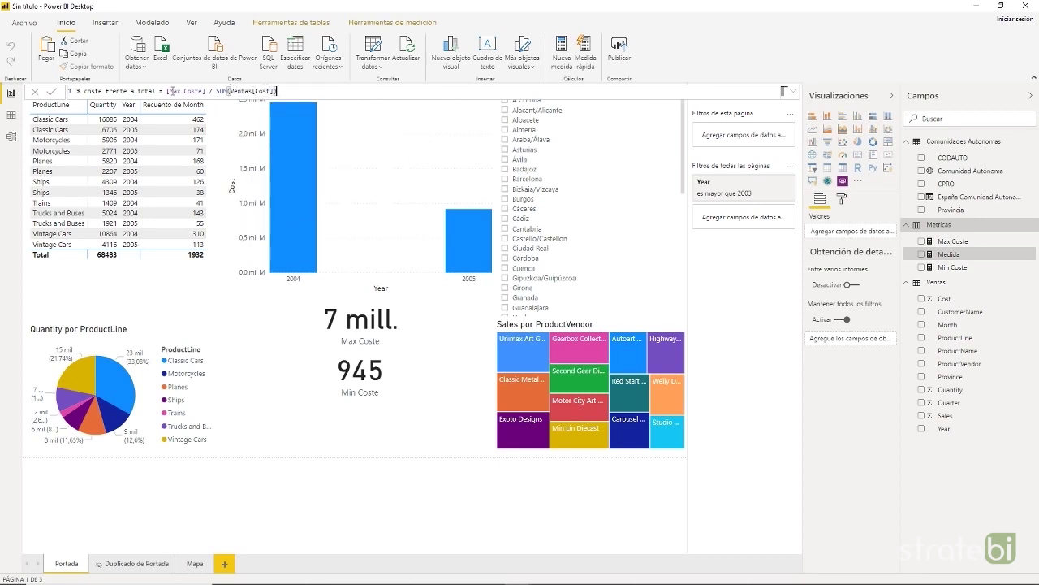
{"action": "key", "text": "Return"}
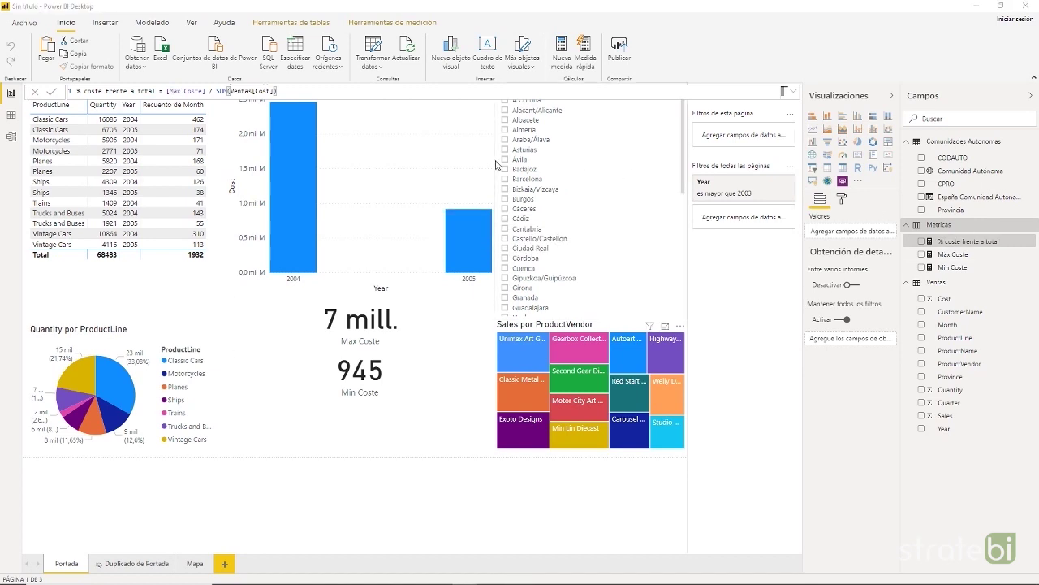
Step: Create a measure in the Metricas table defined as suma coste = SUM(Ventas[Cost])
{"action": "left_click", "coordinate": [944, 232]}
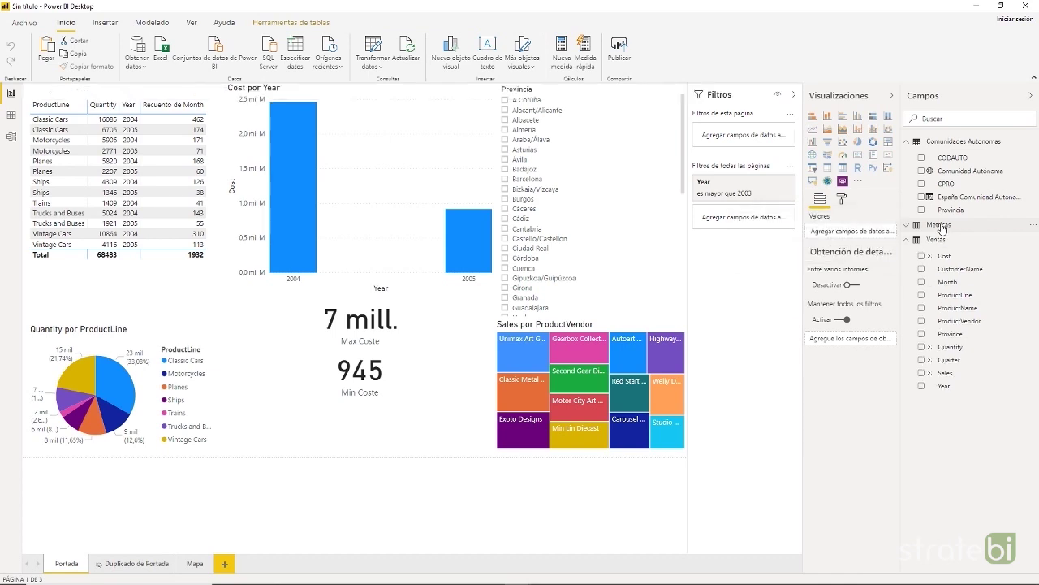
{"action": "right_click", "coordinate": [945, 233]}
{"action": "left_click", "coordinate": [940, 240]}
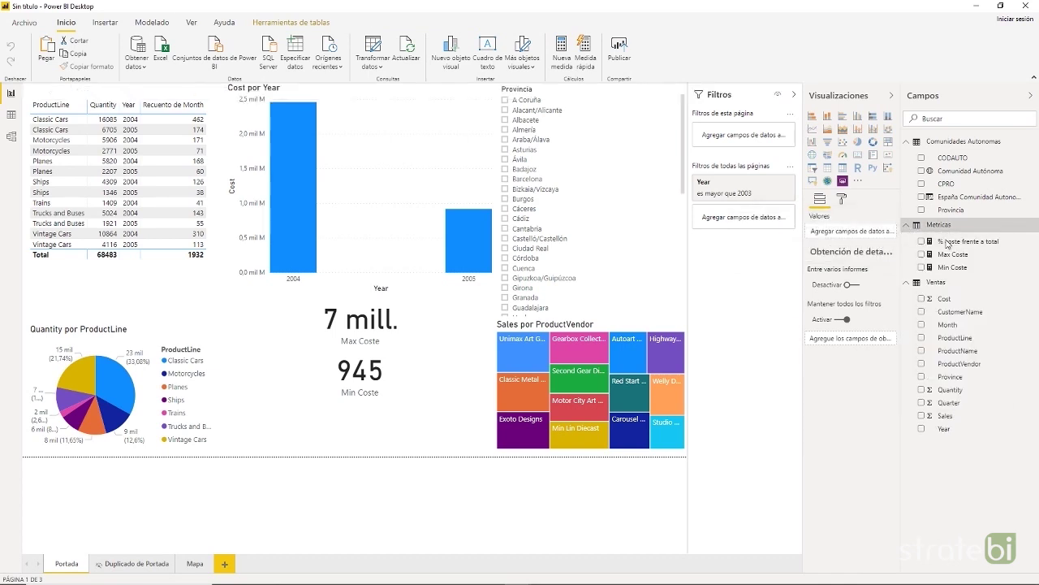
{"action": "key", "text": "BackSpace"}
{"action": "type", "text": "suma cos"}
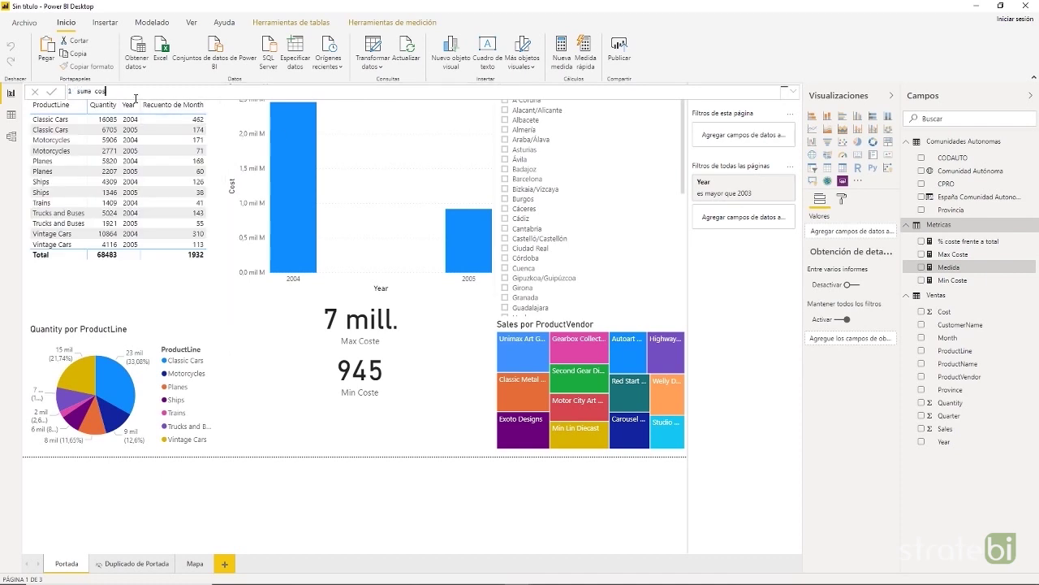
{"action": "type", "text": "te = SUM(cos"}
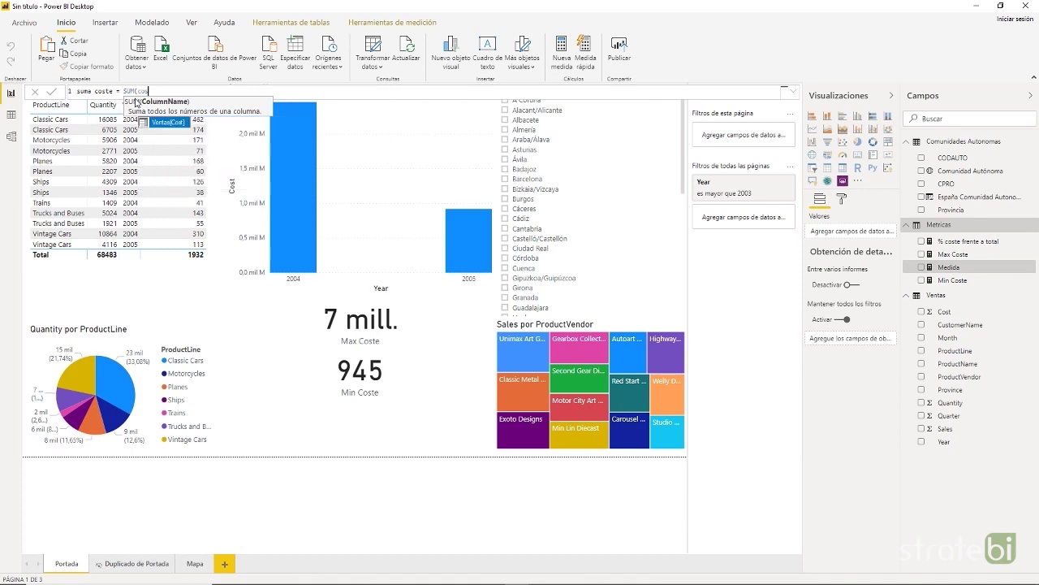
{"action": "key", "text": "Tab"}
{"action": "type", "text": ")"}
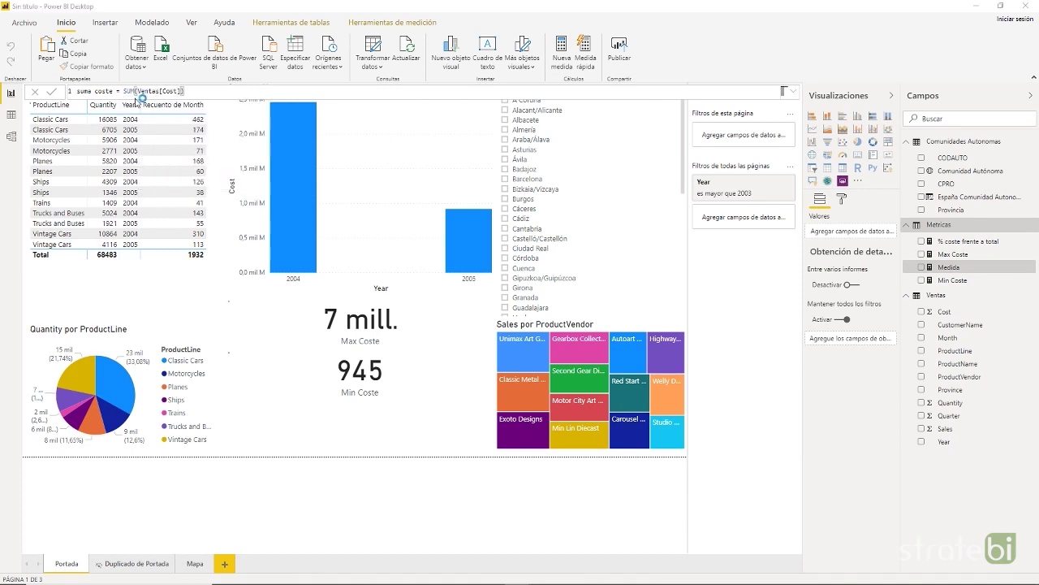
{"action": "key", "text": "Return"}
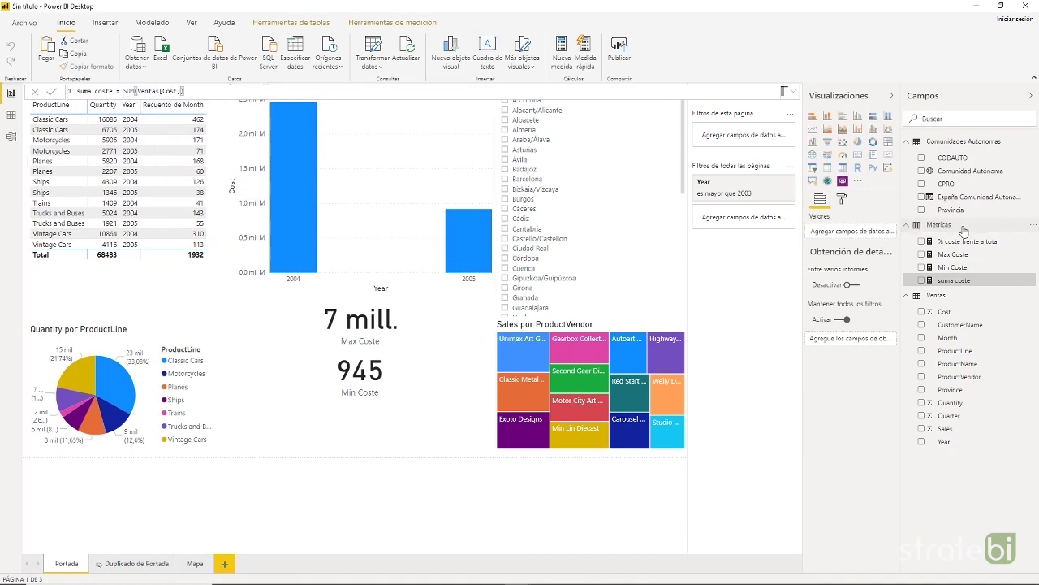
Step: Create a measure in the Metricas table defined as % coste frente a total 2 = [Max Coste] / [suma coste]
{"action": "left_click", "coordinate": [963, 231]}
{"action": "left_click", "coordinate": [963, 231]}
{"action": "right_click", "coordinate": [963, 230]}
{"action": "left_click", "coordinate": [967, 244]}
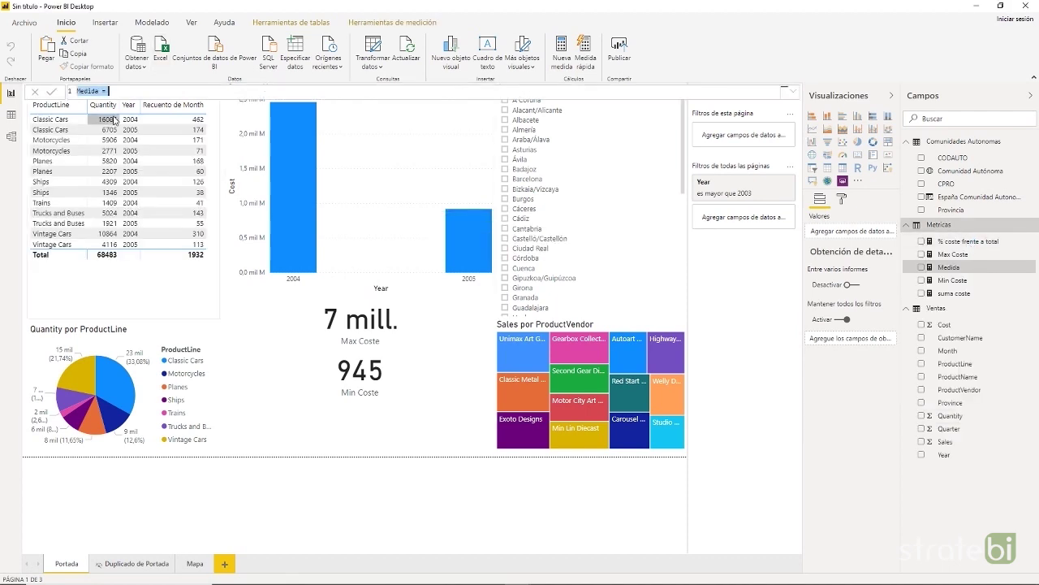
{"action": "type", "text": "% coste frente"}
{"action": "type", "text": " a total 2"}
{"action": "type", "text": " = [M"}
{"action": "key", "text": "Tab"}
{"action": "type", "text": "/ "}
{"action": "type", "text": "suma coste]"}
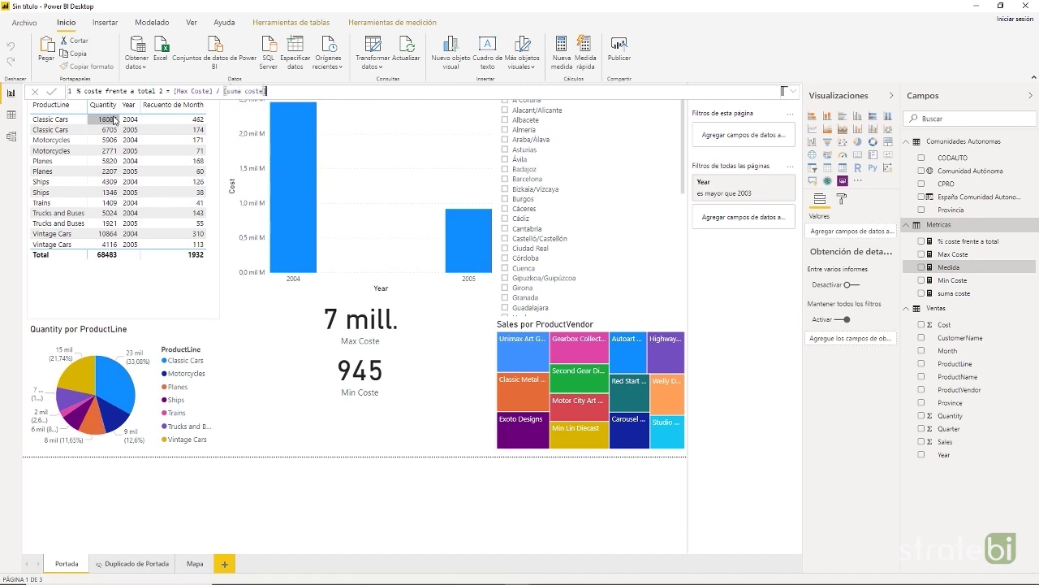
{"action": "key", "text": "Return"}
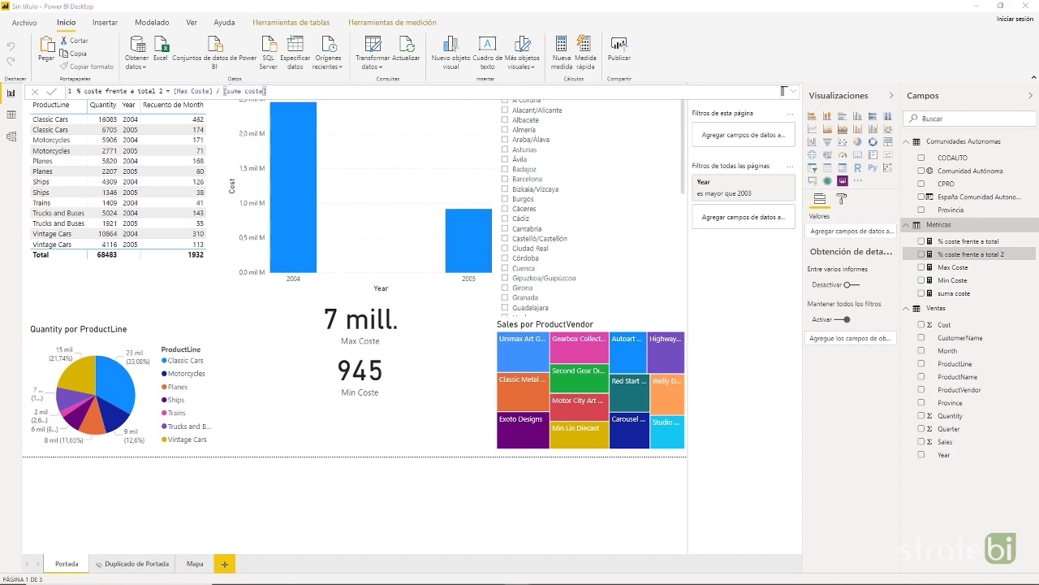
Step: Add a card visual showing % coste frente a total beneath the Min Coste card, sized as a short strip as wide as the column chart
{"action": "left_click", "coordinate": [372, 420]}
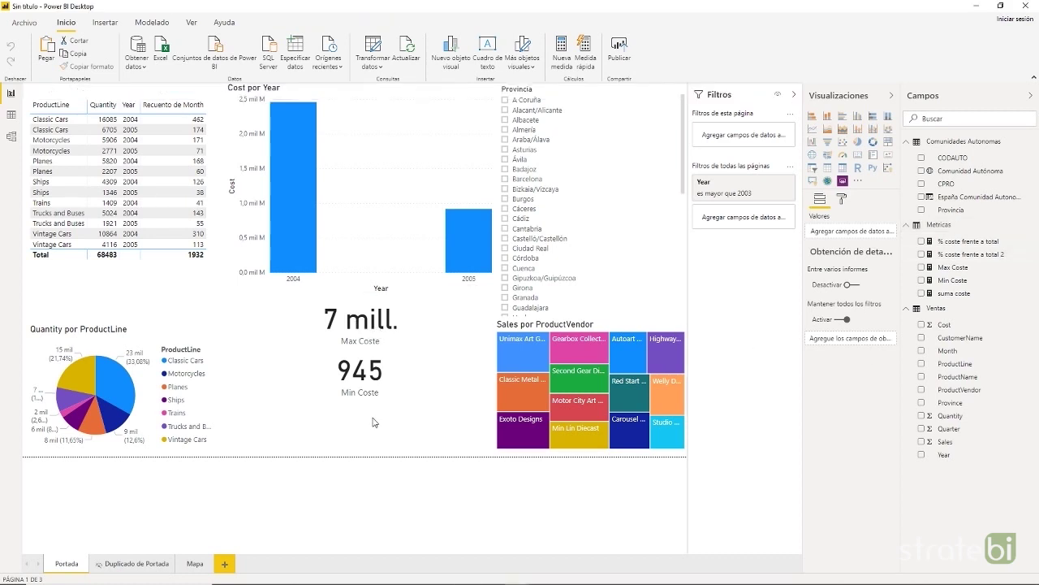
{"action": "left_click", "coordinate": [858, 154]}
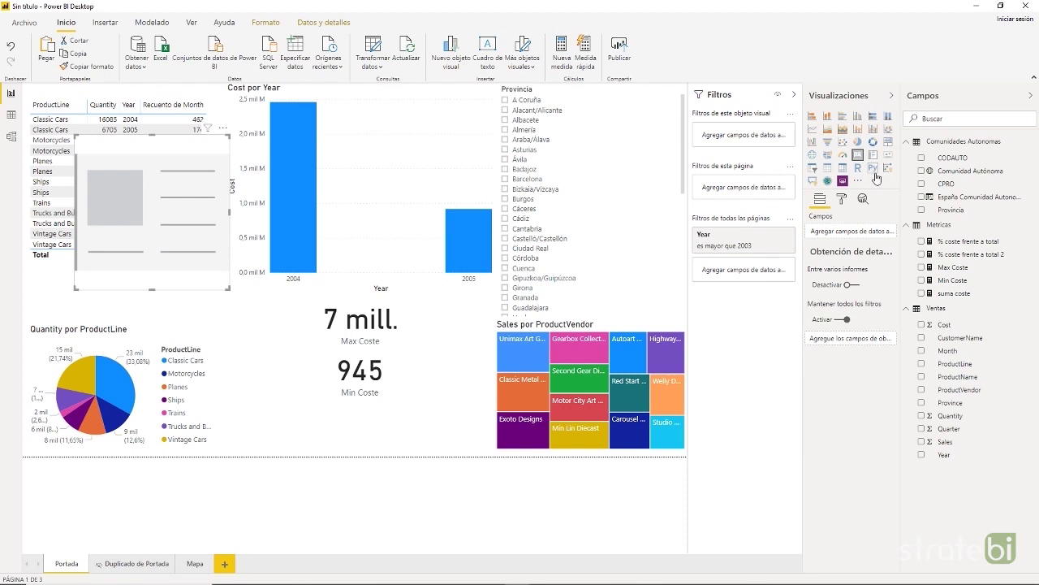
{"action": "left_click", "coordinate": [922, 241]}
{"action": "left_click_drag", "start_coordinate": [151, 157], "coordinate": [298, 391]}
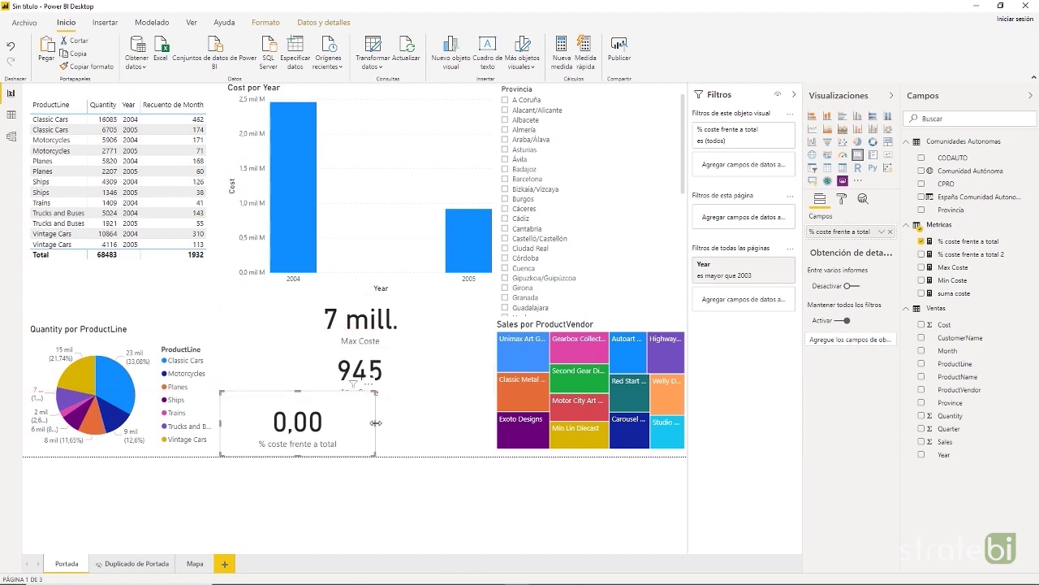
{"action": "left_click_drag", "start_coordinate": [376, 423], "coordinate": [487, 431]}
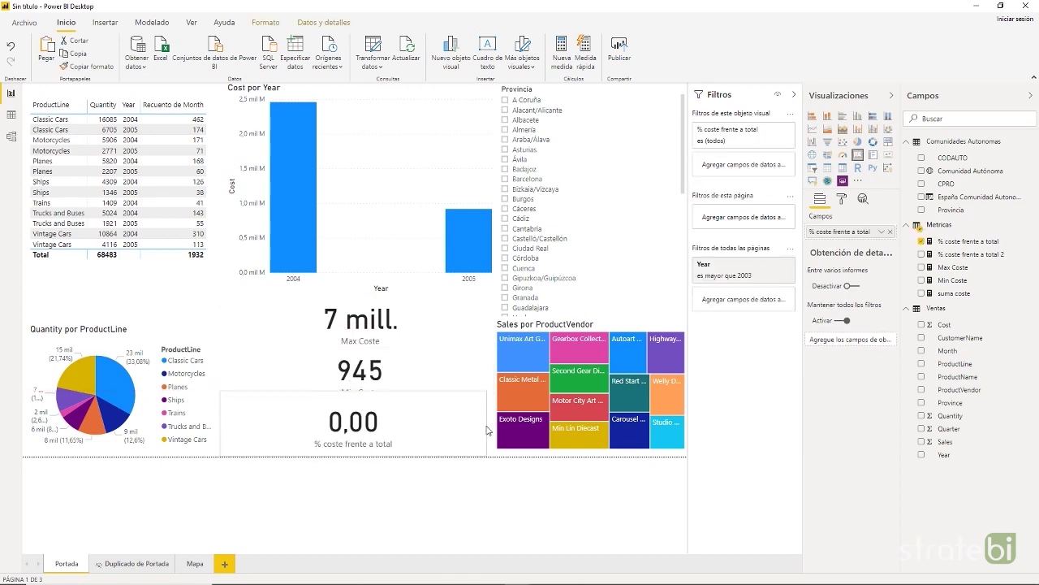
{"action": "left_click", "coordinate": [426, 379]}
{"action": "left_click", "coordinate": [431, 421]}
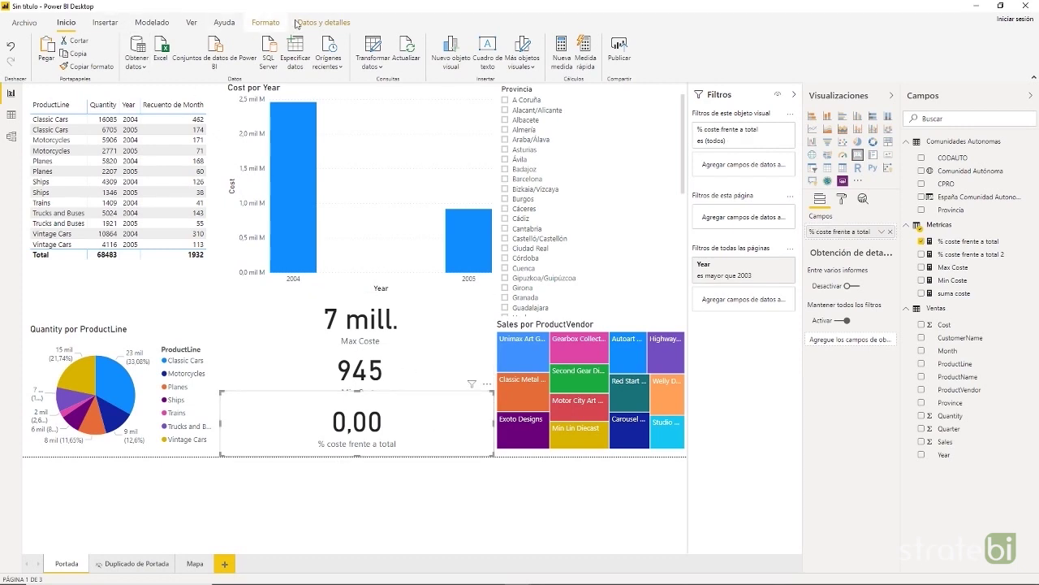
Step: Format the % coste frente a total measure as a percentage
{"action": "left_click", "coordinate": [963, 241]}
{"action": "left_click", "coordinate": [488, 24]}
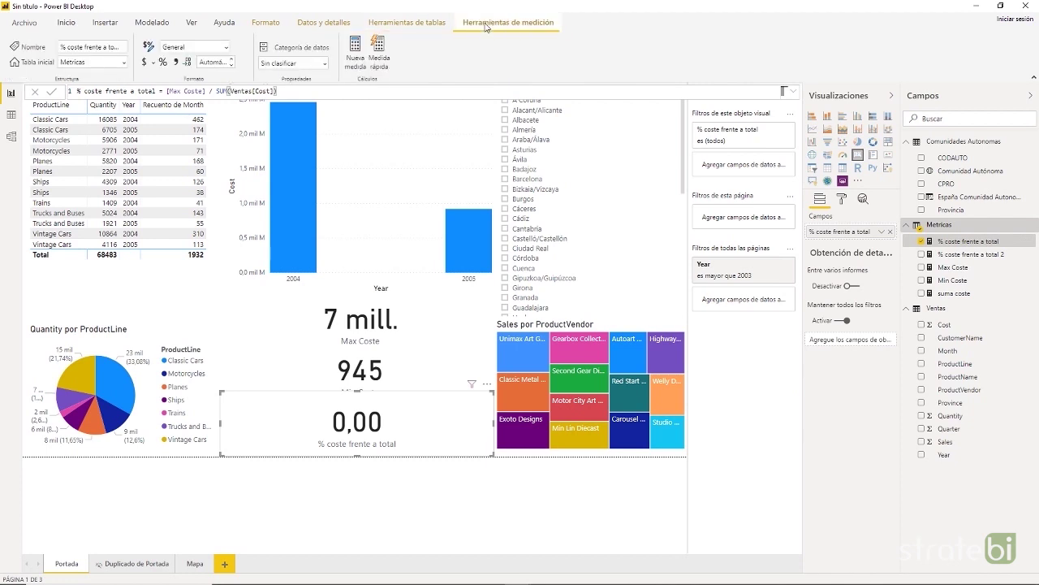
{"action": "left_click", "coordinate": [163, 62]}
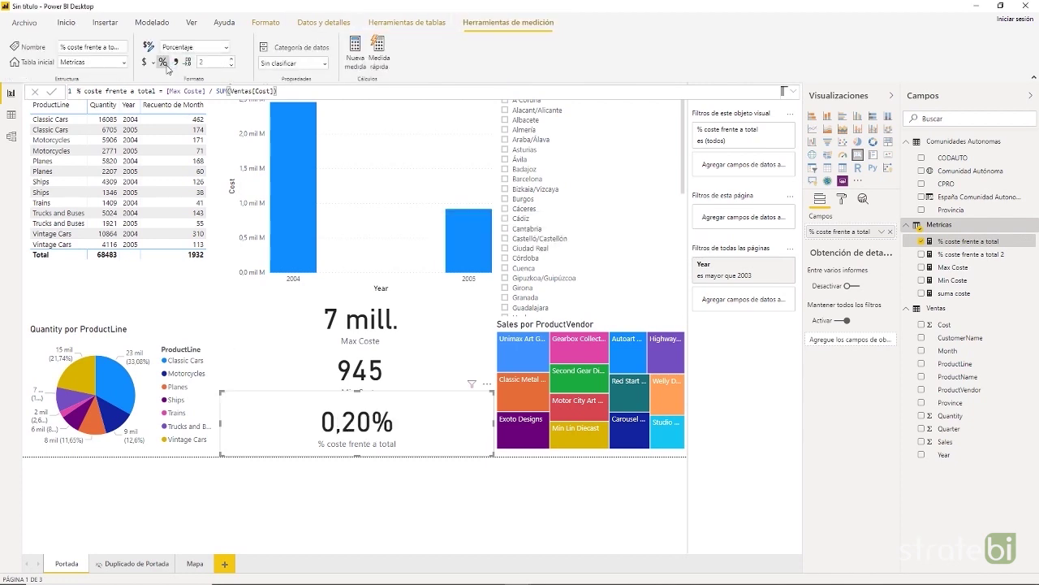
Step: Apply the thousands separator to the Quantity column of the Ventas table
{"action": "left_click", "coordinate": [951, 281]}
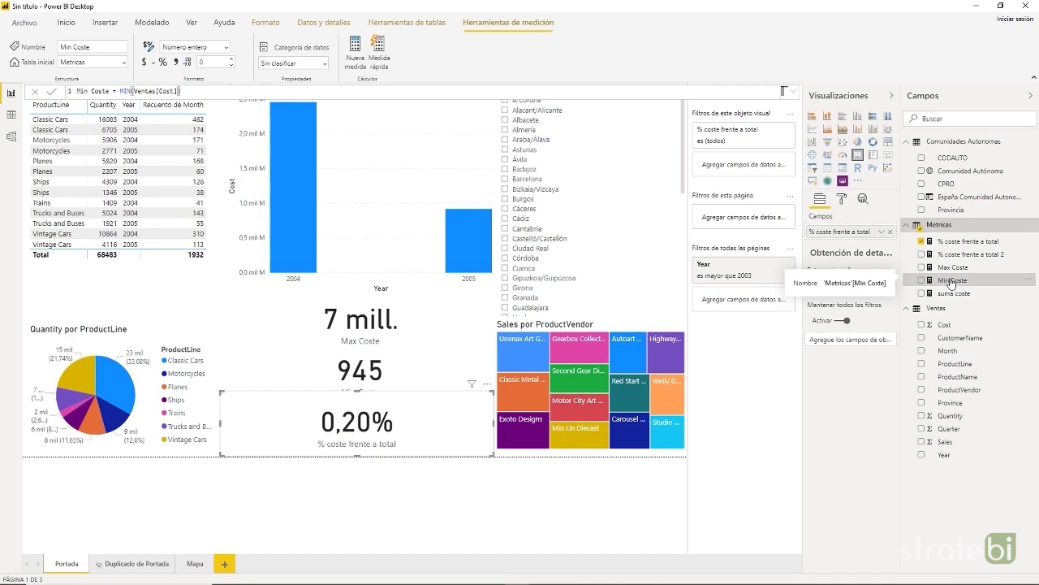
{"action": "left_click", "coordinate": [952, 419]}
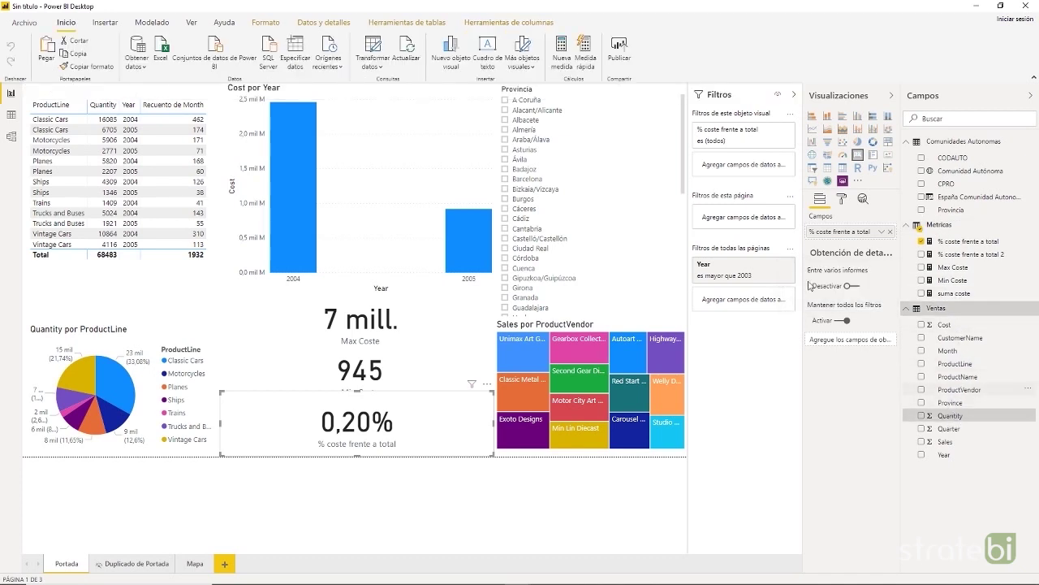
{"action": "left_click", "coordinate": [509, 23]}
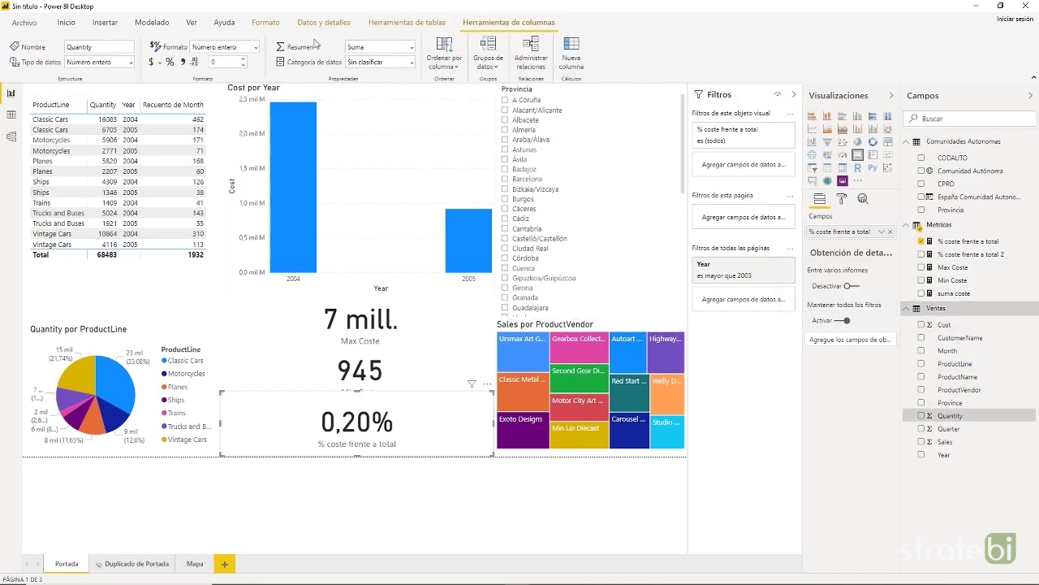
{"action": "left_click", "coordinate": [183, 63]}
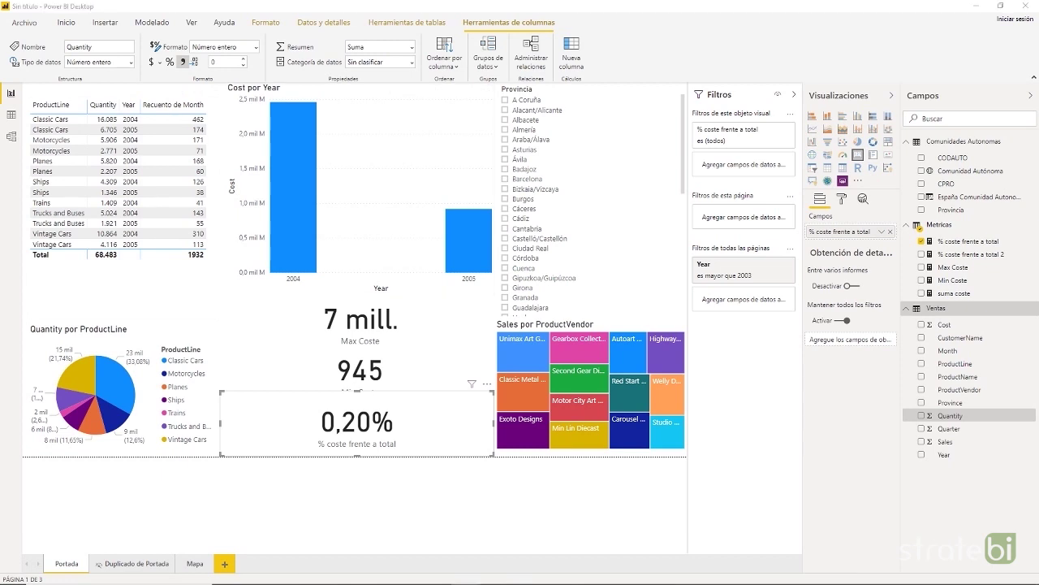
Step: Apply the thousands separator to the Cost and Sales columns of Ventas and check the formatted values in the charts' tooltips
{"action": "left_click_drag", "start_coordinate": [961, 328], "coordinate": [371, 122]}
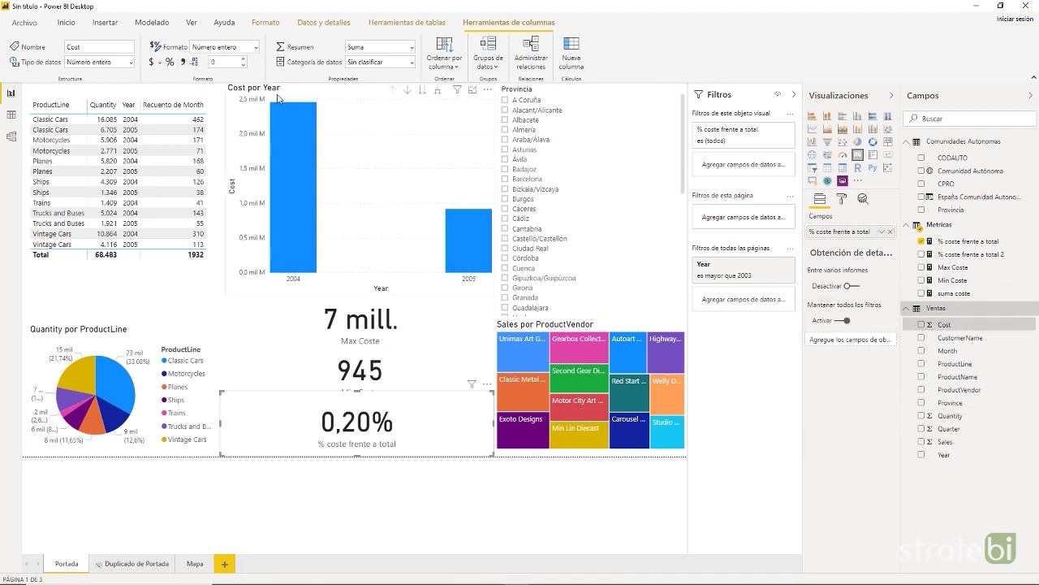
{"action": "left_click", "coordinate": [180, 64]}
{"action": "mouse_move", "coordinate": [127, 386]}
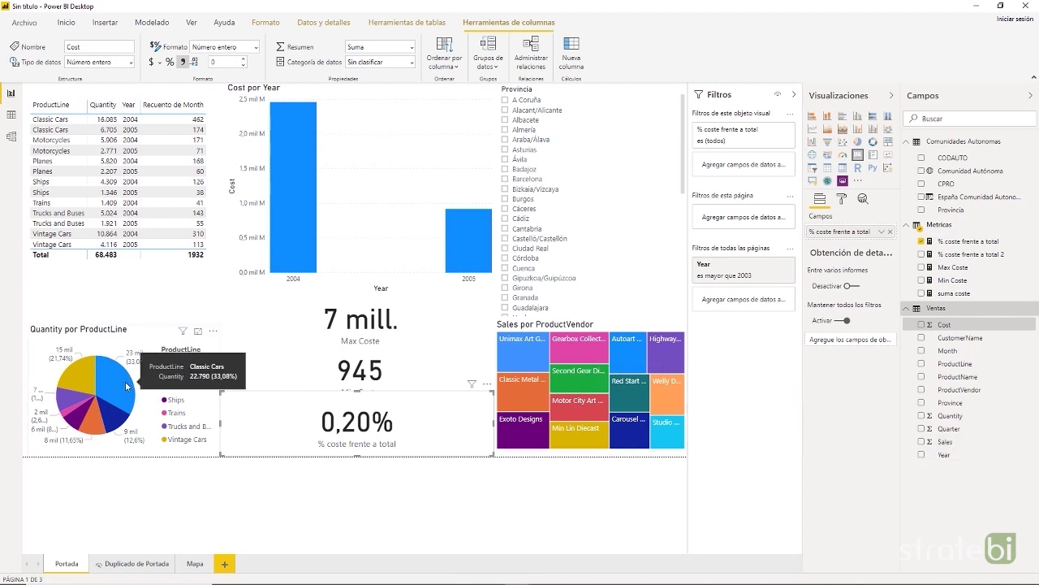
{"action": "mouse_move", "coordinate": [295, 242]}
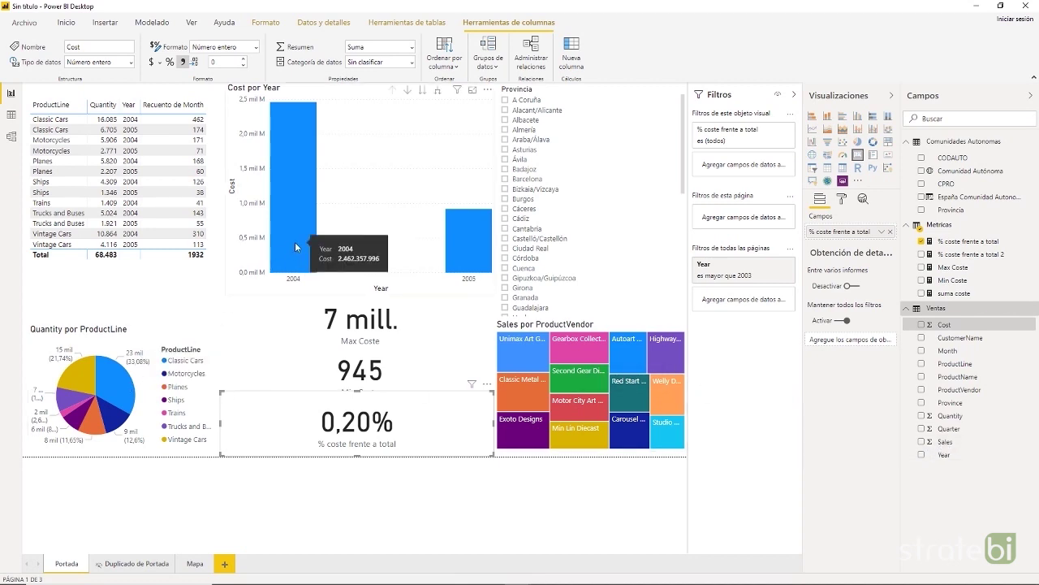
{"action": "left_click", "coordinate": [946, 443]}
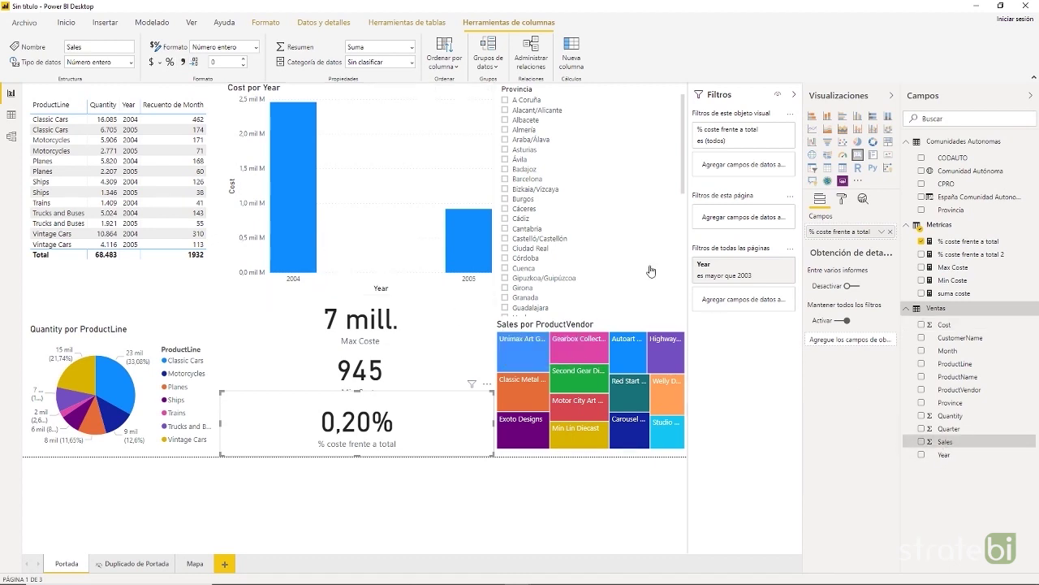
{"action": "left_click", "coordinate": [183, 62]}
{"action": "mouse_move", "coordinate": [518, 363]}
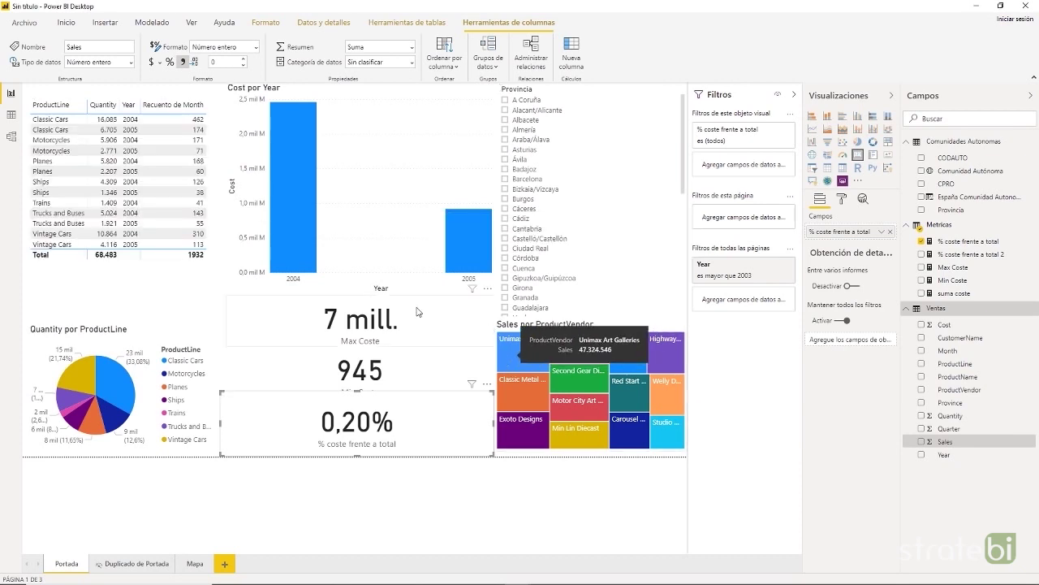
Step: Set the Max Coste measure's number format to 3 decimal places
{"action": "left_click", "coordinate": [966, 269]}
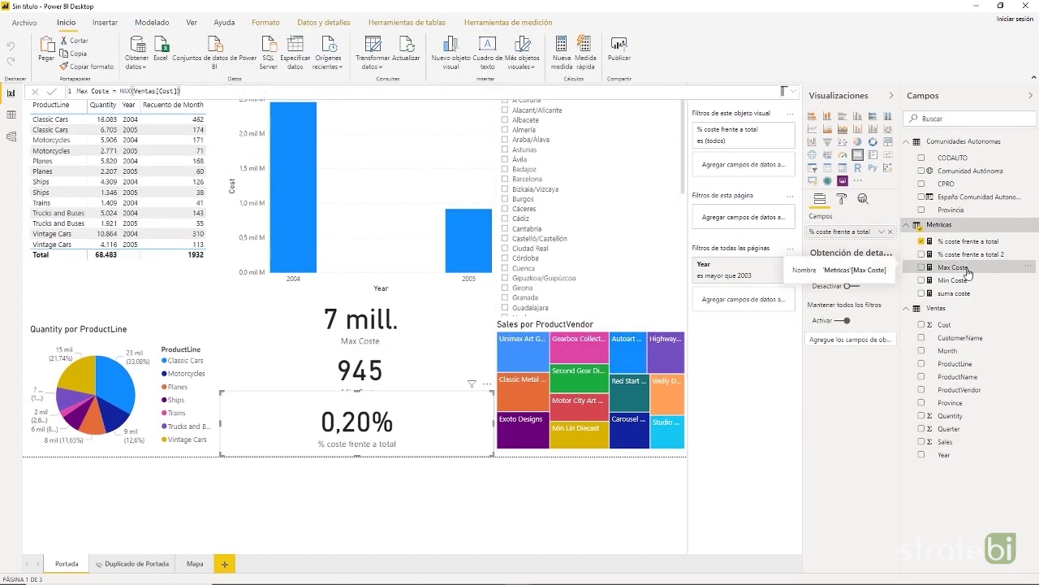
{"action": "left_click", "coordinate": [497, 22]}
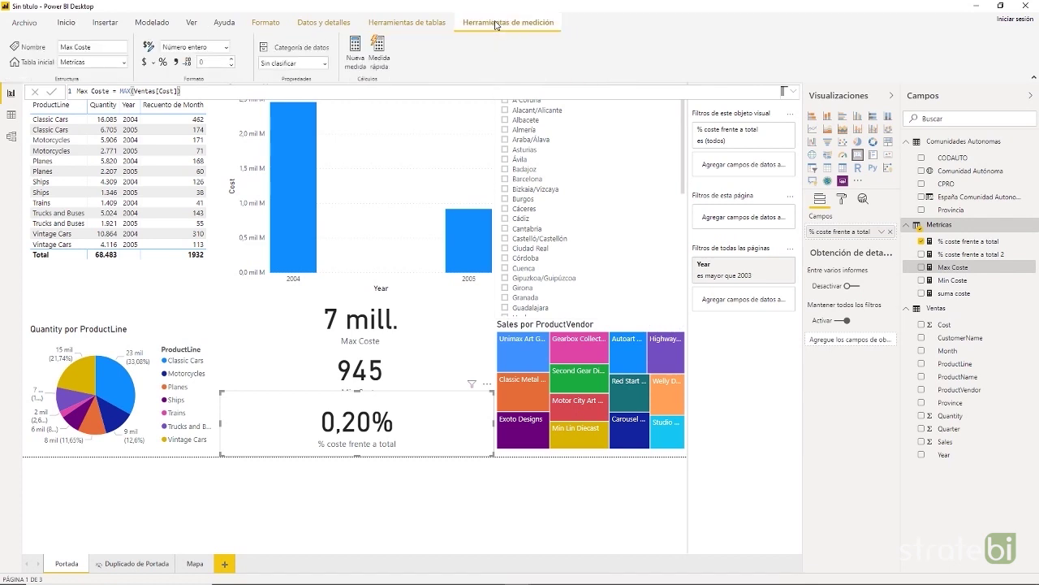
{"action": "left_click", "coordinate": [231, 58]}
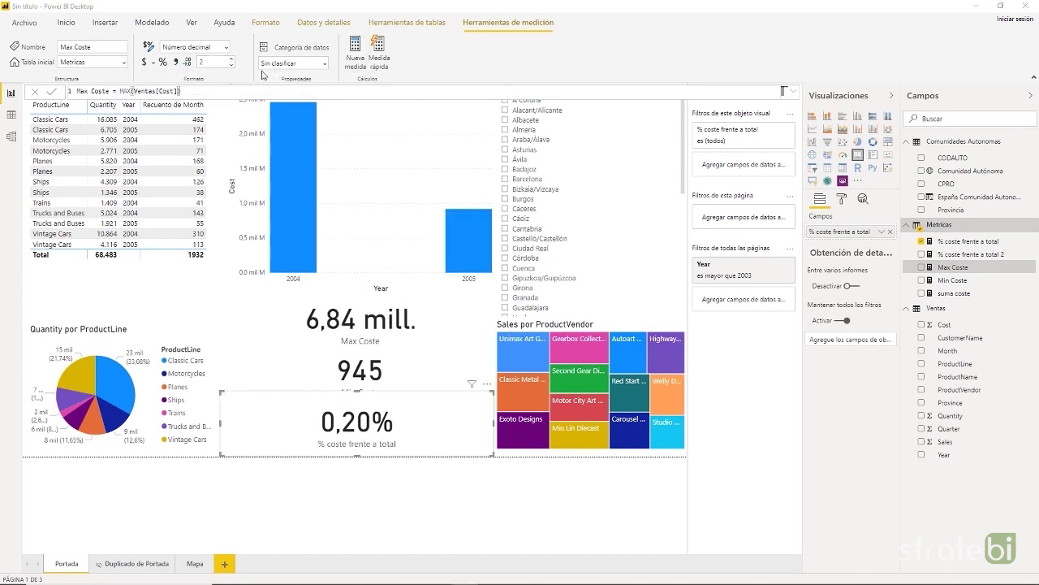
{"action": "left_click", "coordinate": [232, 60]}
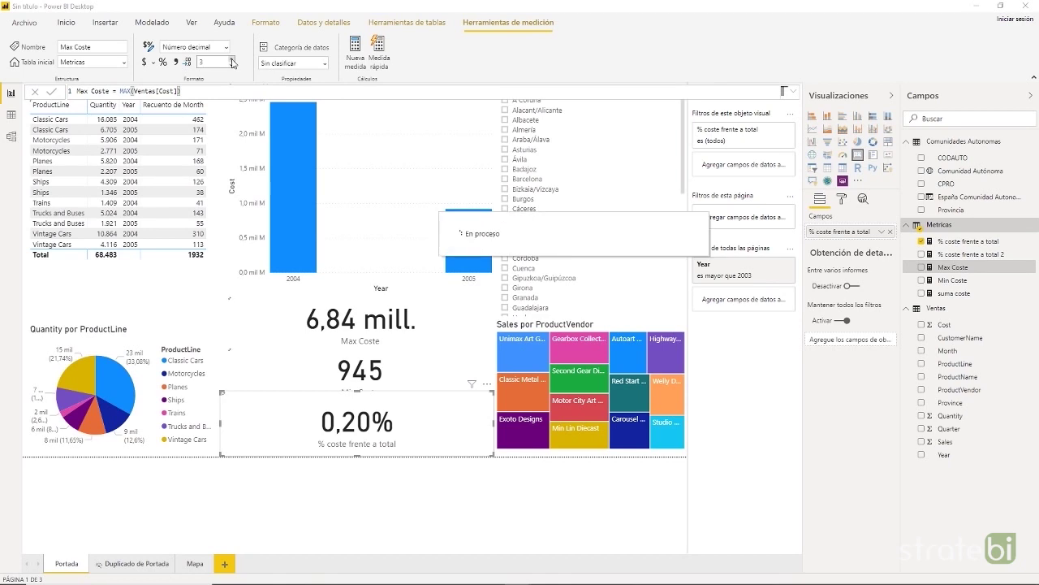
Step: Reduce the height of the % coste frente a total card from its upper edge to clear the Min Coste label
{"action": "left_click", "coordinate": [433, 372]}
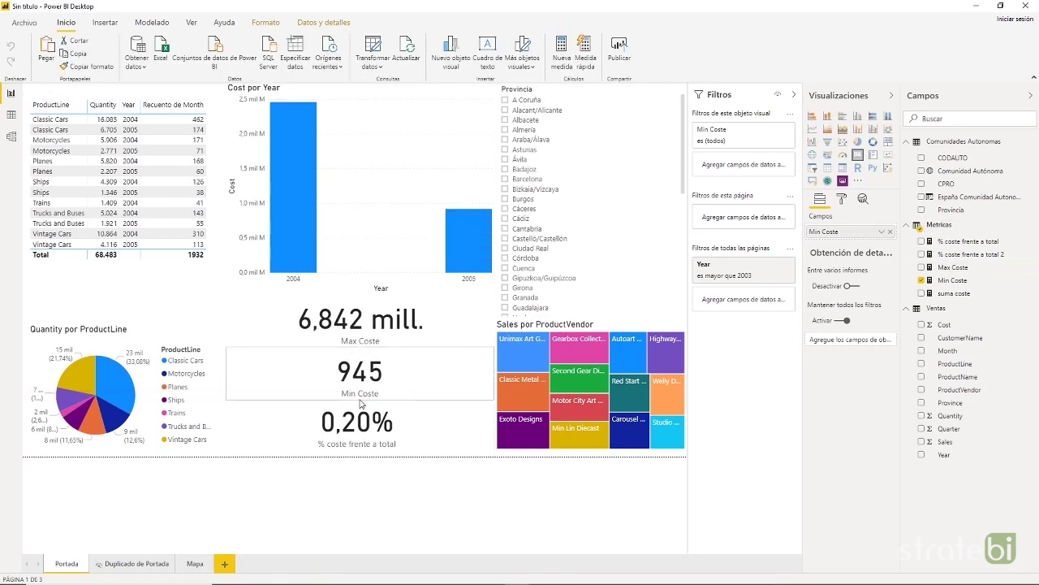
{"action": "left_click", "coordinate": [357, 394]}
{"action": "left_click_drag", "start_coordinate": [357, 393], "coordinate": [357, 403]}
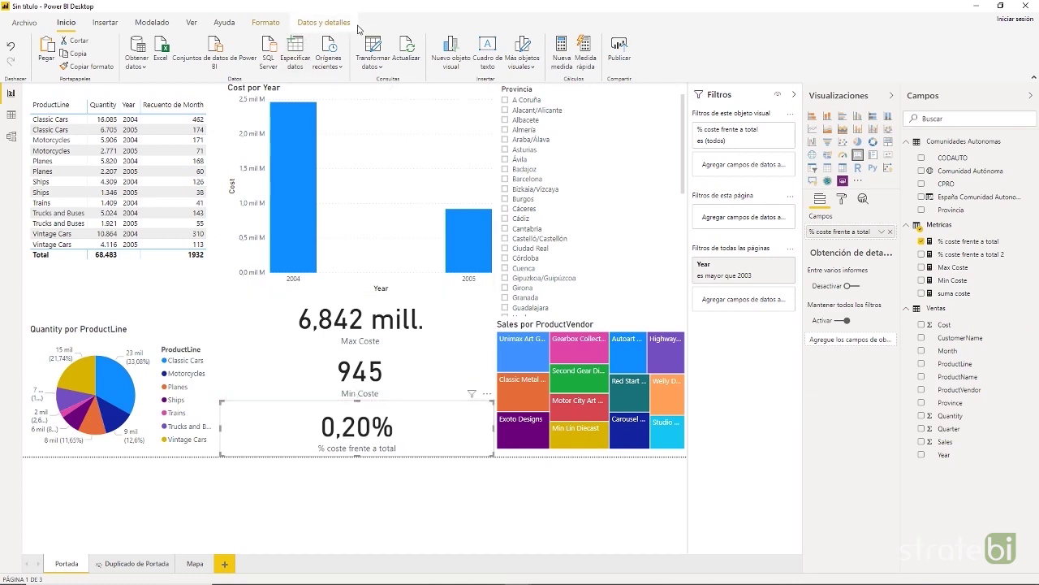
{"action": "left_click", "coordinate": [961, 242]}
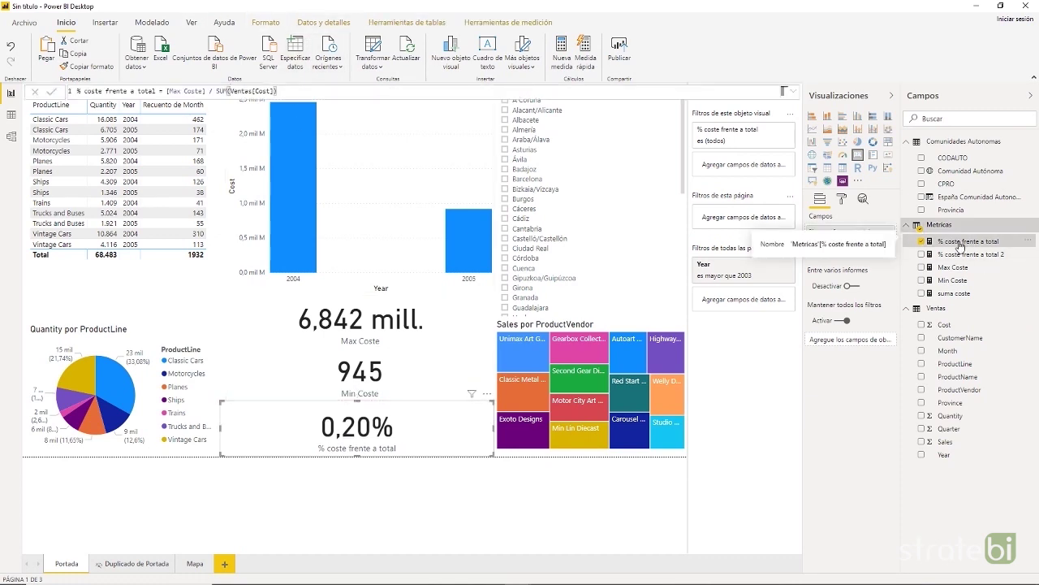
Step: Create a calculated table Calendario = CALENDAR("2003-01-01"; "2005-12-31")
{"action": "left_click", "coordinate": [149, 291]}
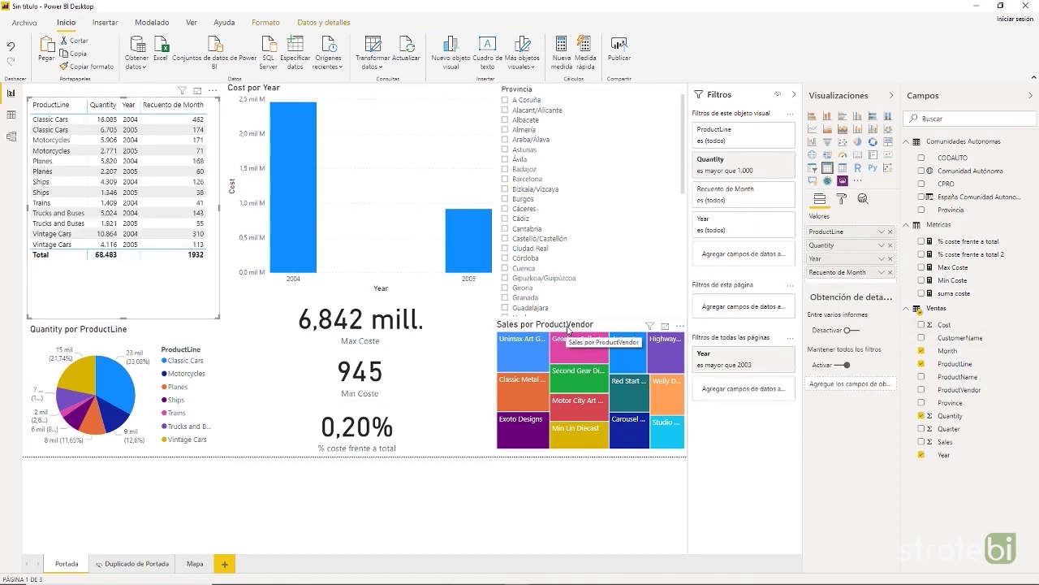
{"action": "left_click", "coordinate": [151, 23]}
{"action": "left_click", "coordinate": [134, 50]}
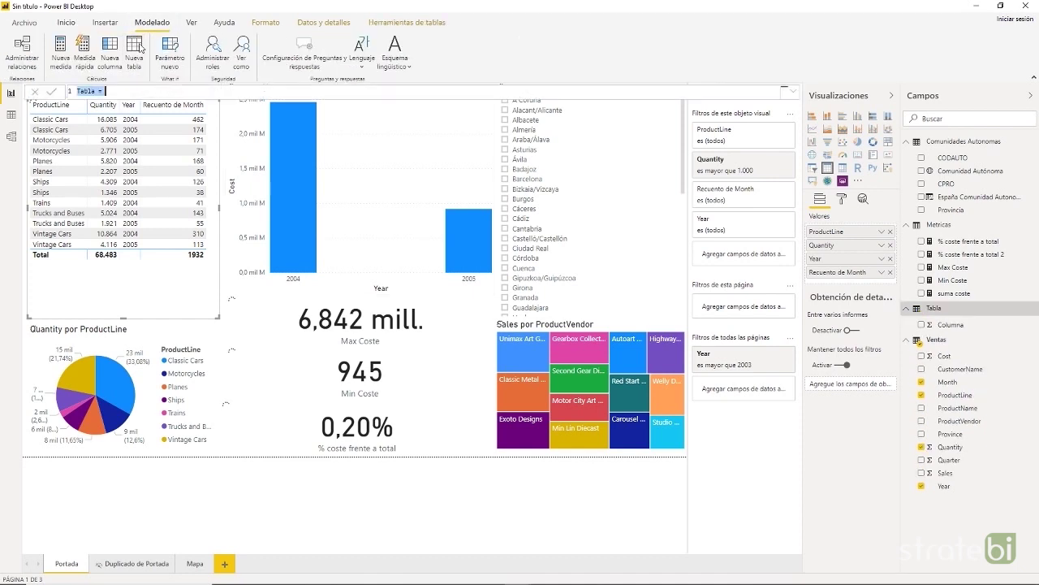
{"action": "left_click", "coordinate": [142, 91]}
{"action": "key", "text": "ctrl+a"}
{"action": "key", "text": "BackSpace"}
{"action": "type", "text": "Calendario = CALENDAR("}
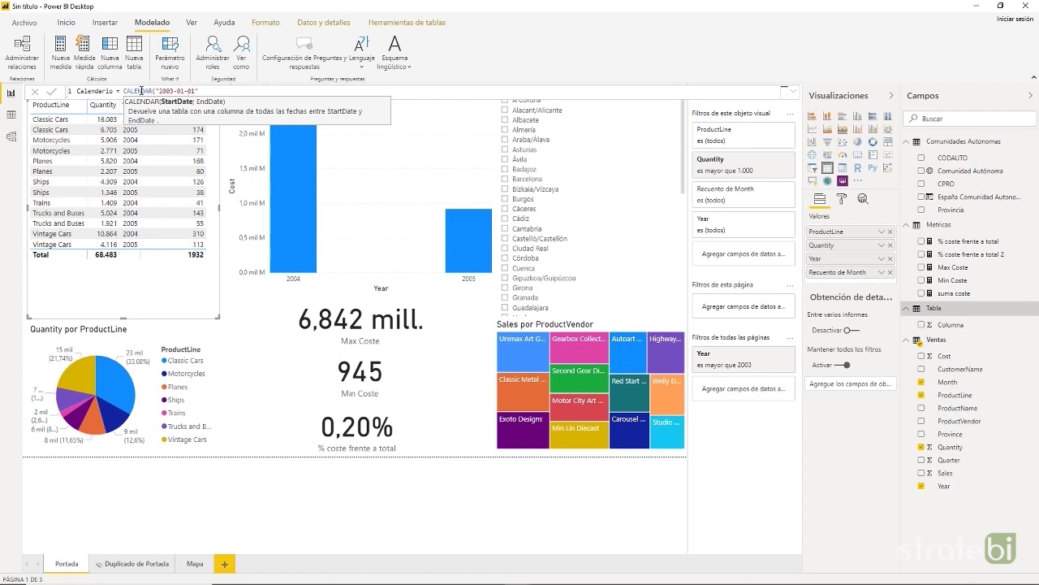
{"action": "type", "text": "\"2003-01-01\","}
{"action": "type", "text": ")"}
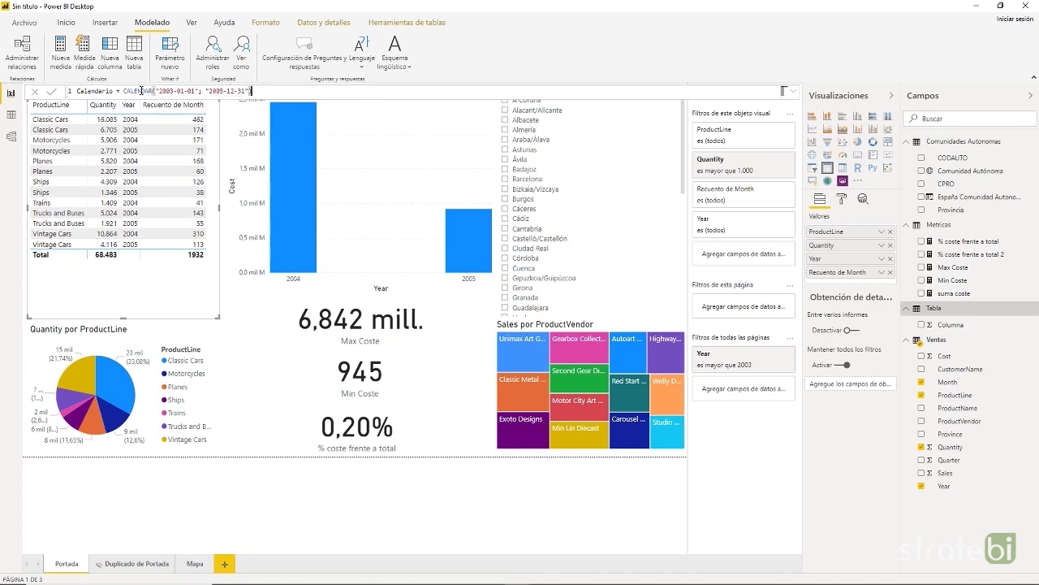
{"action": "key", "text": "Return"}
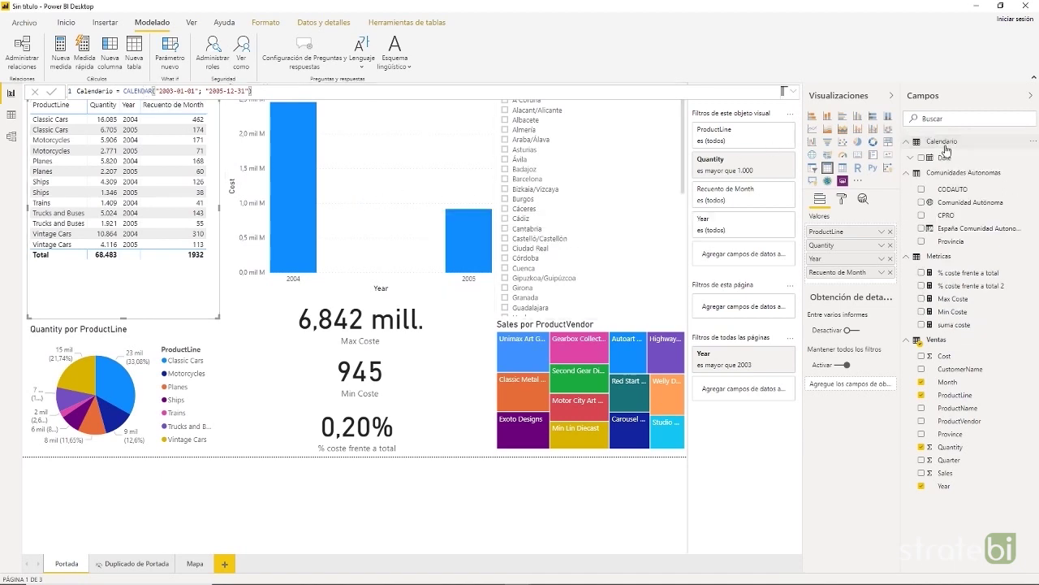
Step: Expand the date hierarchy of the Calendario table and set its Date column's data type to Fecha
{"action": "left_click", "coordinate": [911, 158]}
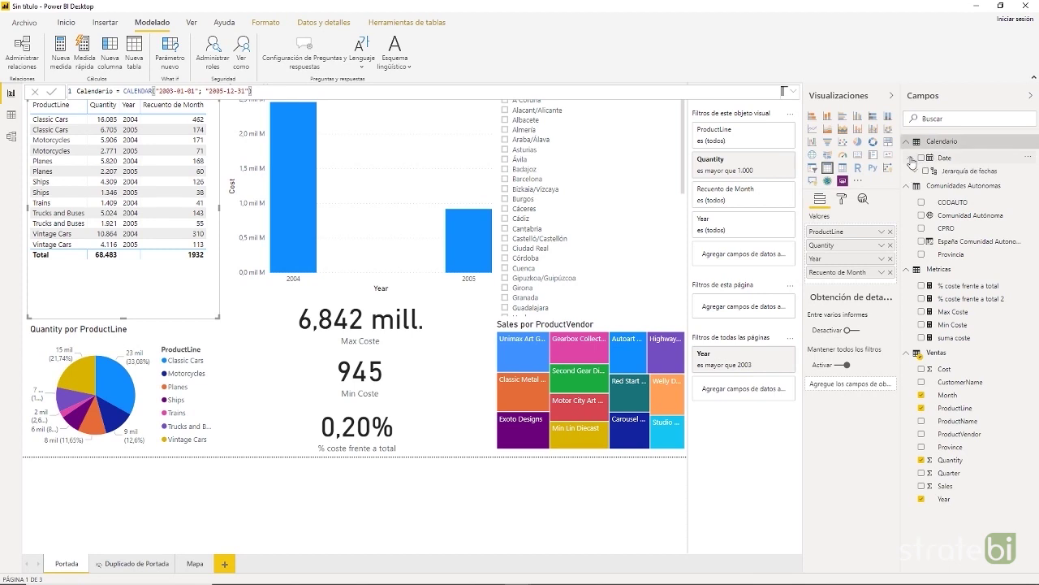
{"action": "left_click", "coordinate": [918, 172]}
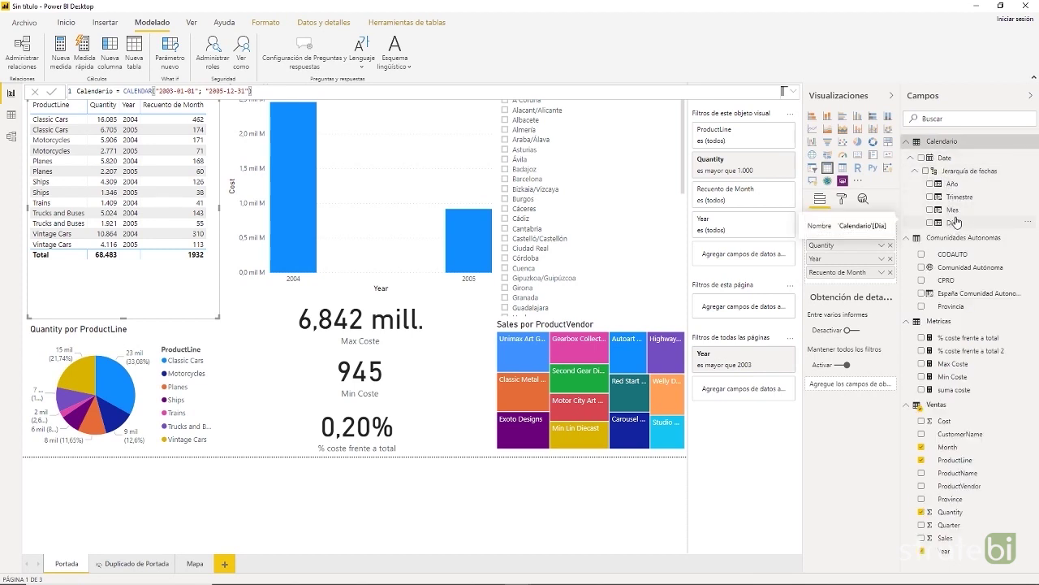
{"action": "left_click", "coordinate": [947, 159]}
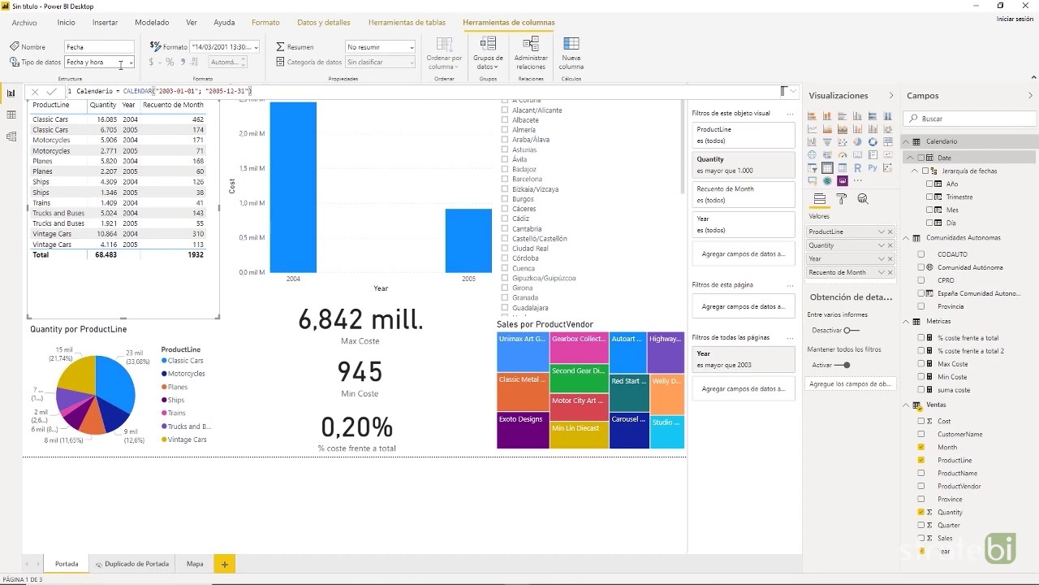
{"action": "left_click", "coordinate": [120, 63]}
{"action": "left_click", "coordinate": [98, 142]}
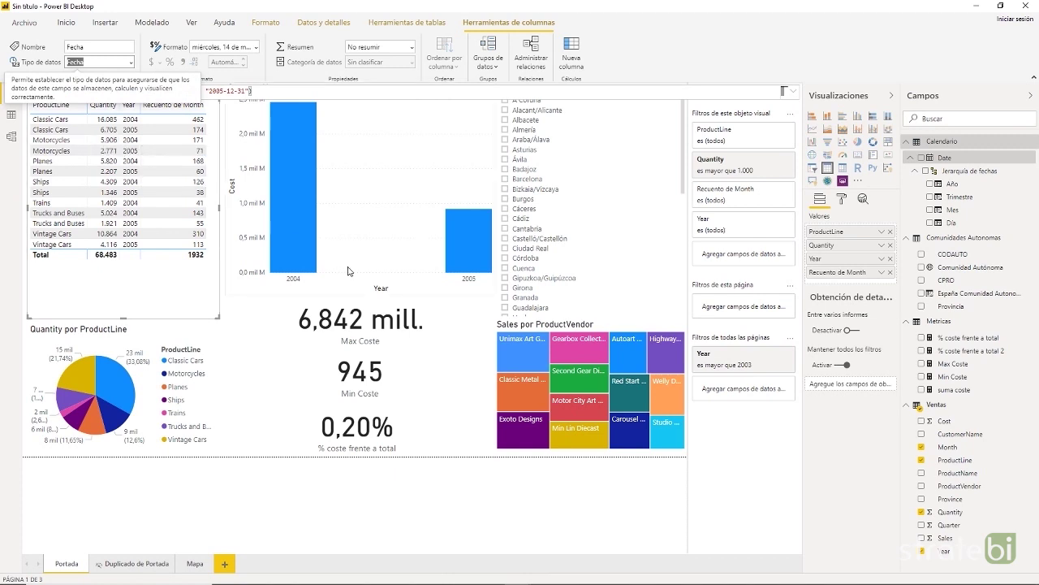
Step: Show the rows of the Ventas table in the data view
{"action": "left_click", "coordinate": [945, 405]}
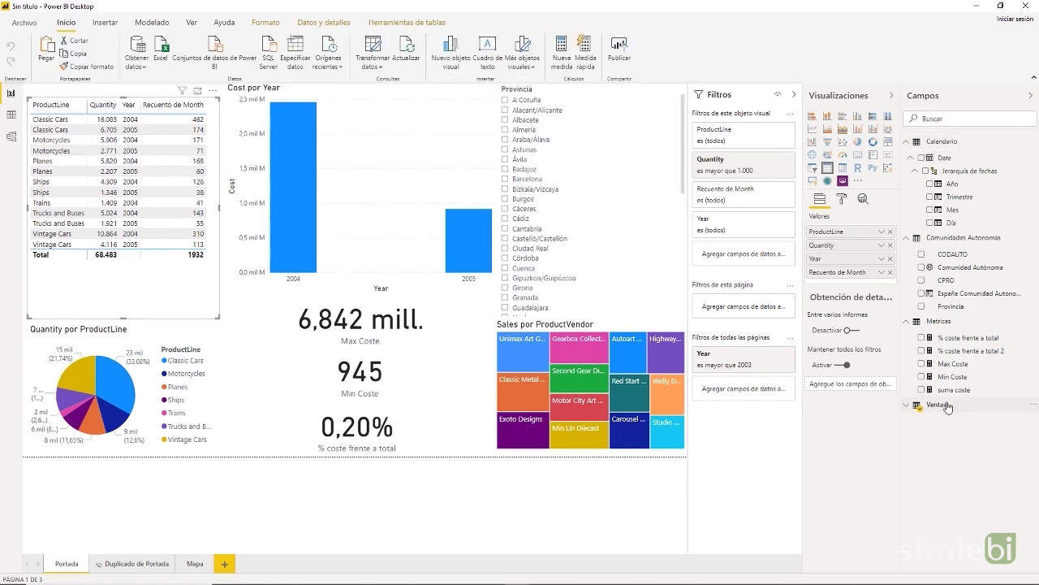
{"action": "left_click", "coordinate": [945, 405]}
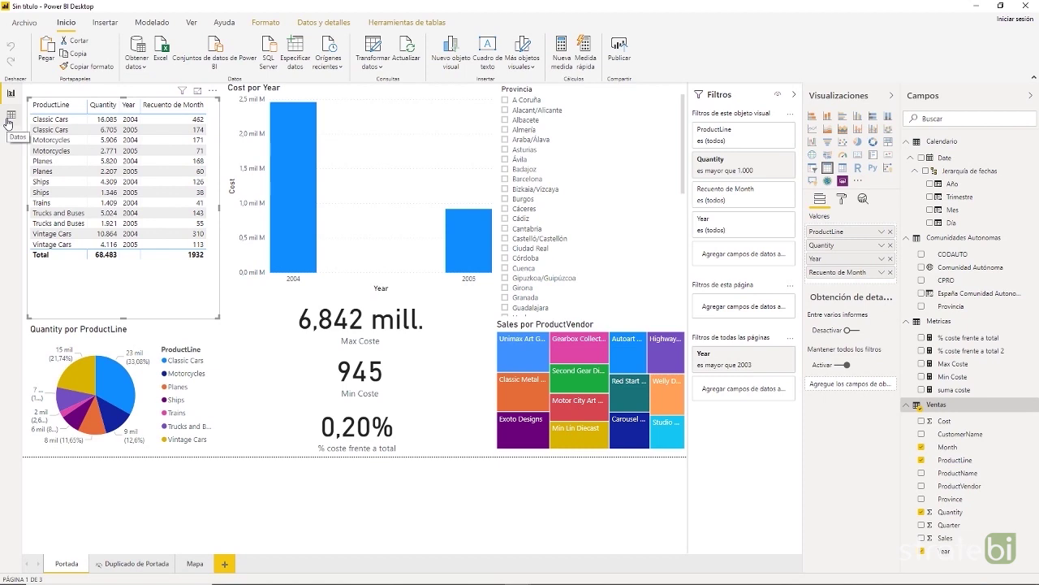
{"action": "left_click", "coordinate": [10, 116]}
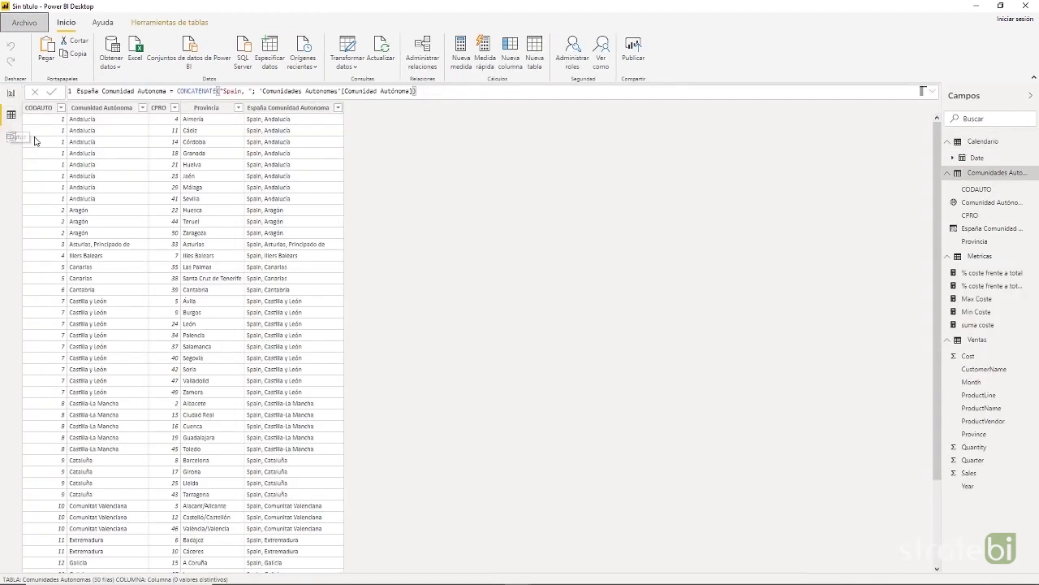
{"action": "left_click", "coordinate": [977, 341]}
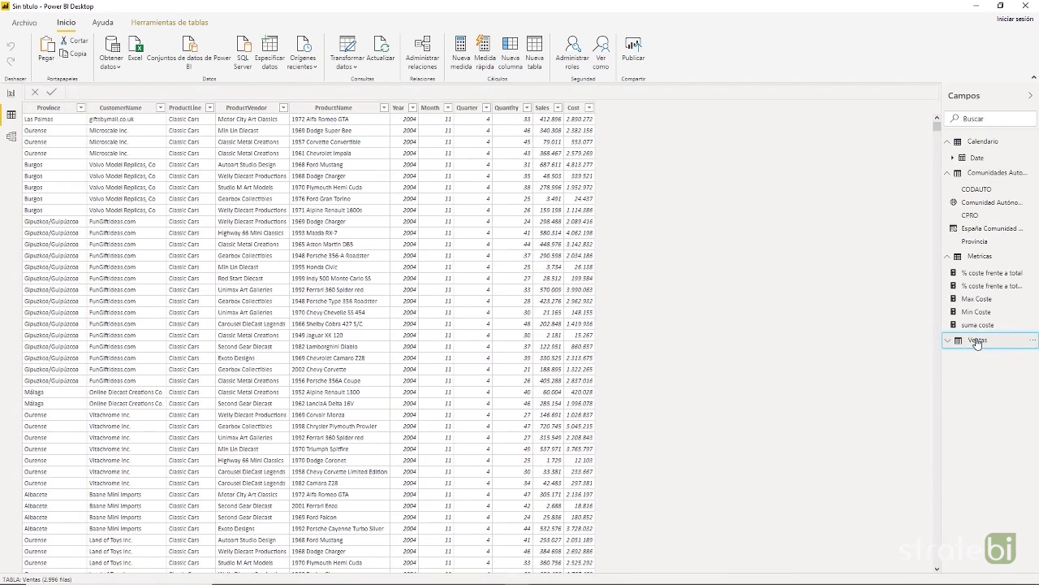
Step: Add a calculated column to Ventas: Fecha = Ventas[Year] & "/" & Ventas[Month] & "/" & "01"
{"action": "right_click", "coordinate": [977, 341]}
{"action": "left_click", "coordinate": [967, 373]}
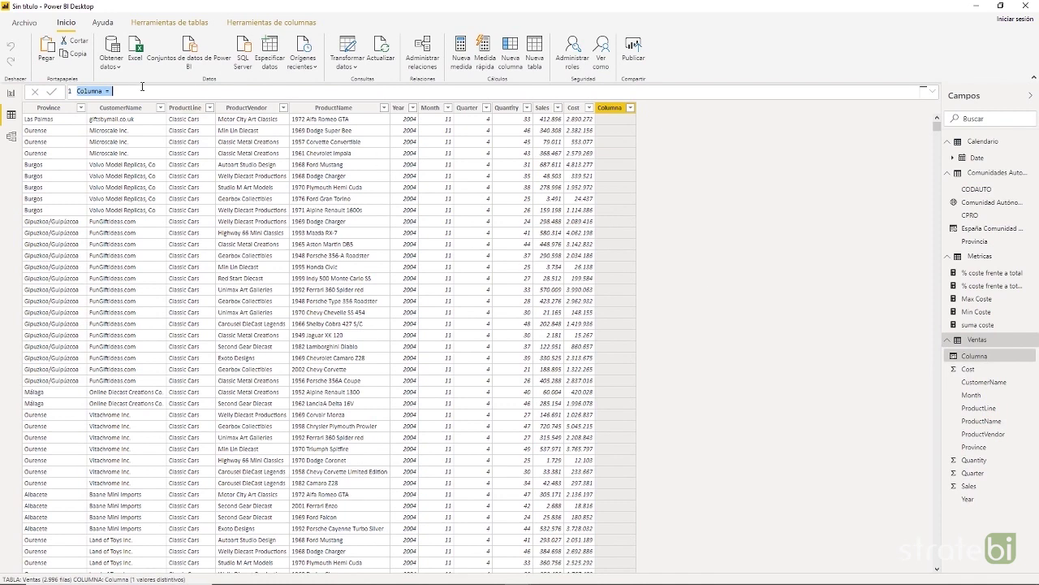
{"action": "key", "text": "BackSpace"}
{"action": "type", "text": "Fecha =  year"}
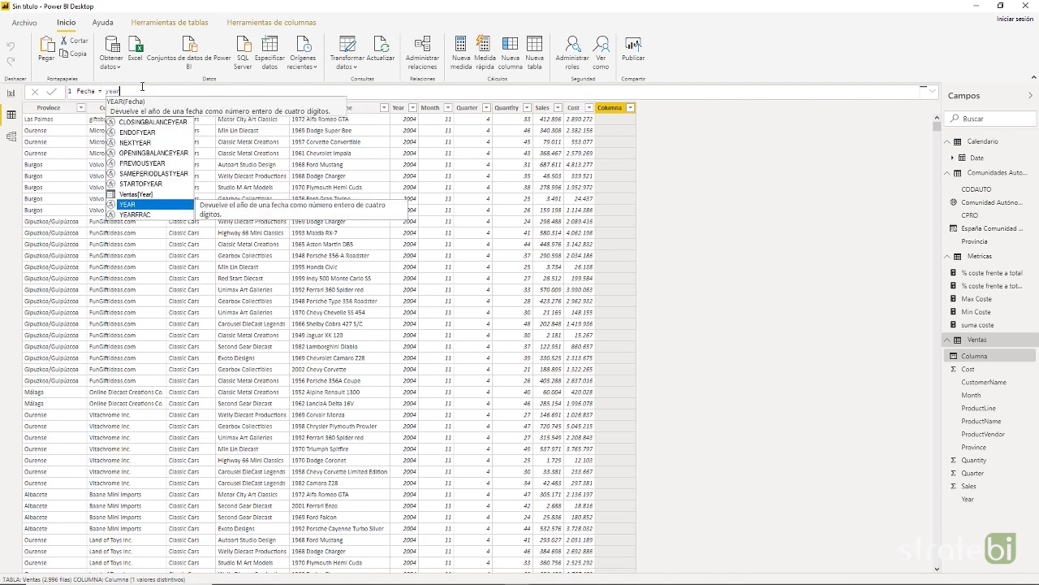
{"action": "key", "text": "Up"}
{"action": "key", "text": "Tab"}
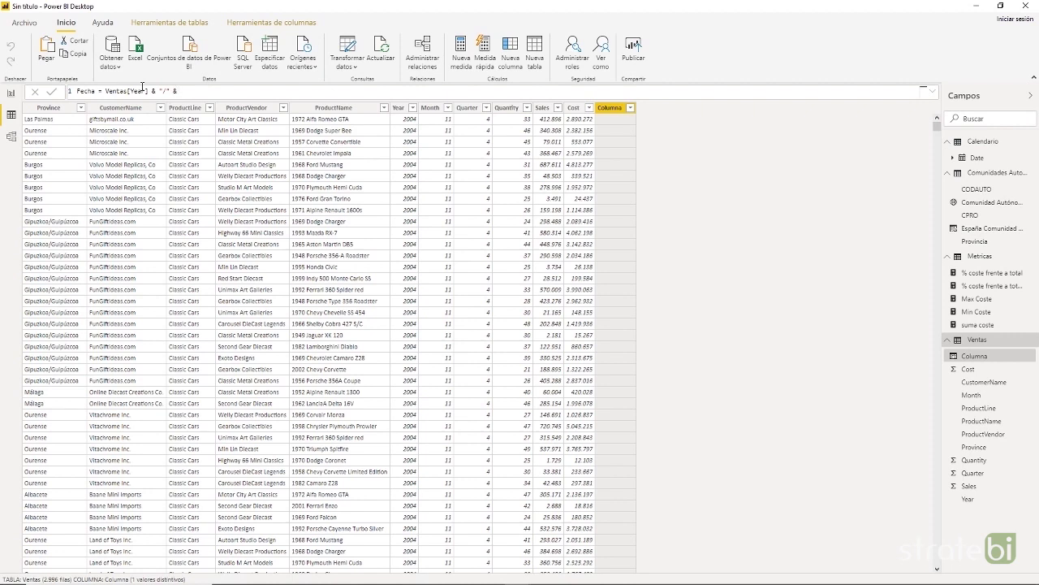
{"action": "type", "text": "mon"}
{"action": "key", "text": "Down"}
{"action": "key", "text": "Down"}
{"action": "key", "text": "Down"}
{"action": "key", "text": "Down"}
{"action": "key", "text": "Down"}
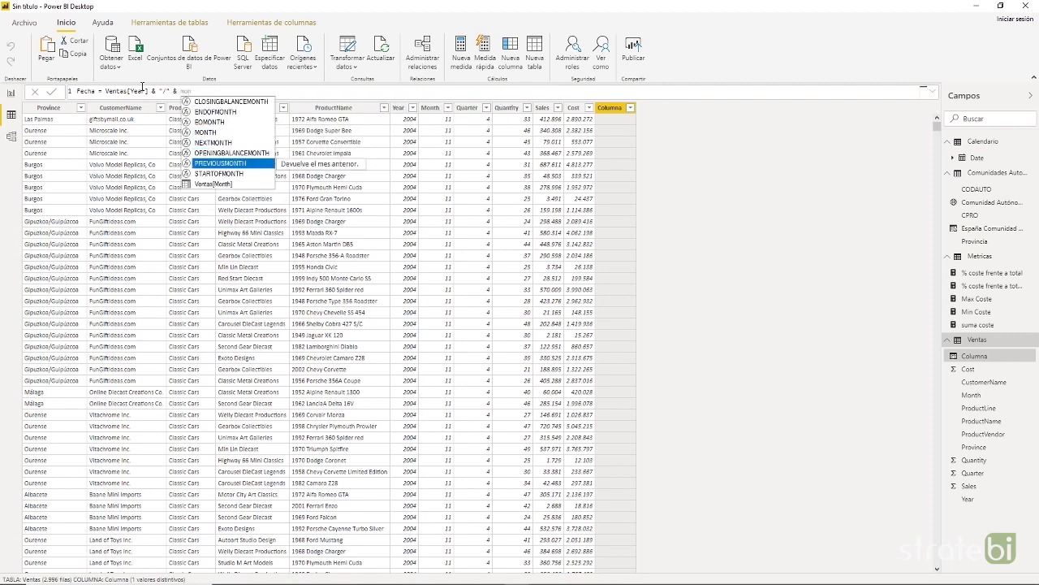
{"action": "key", "text": "Tab"}
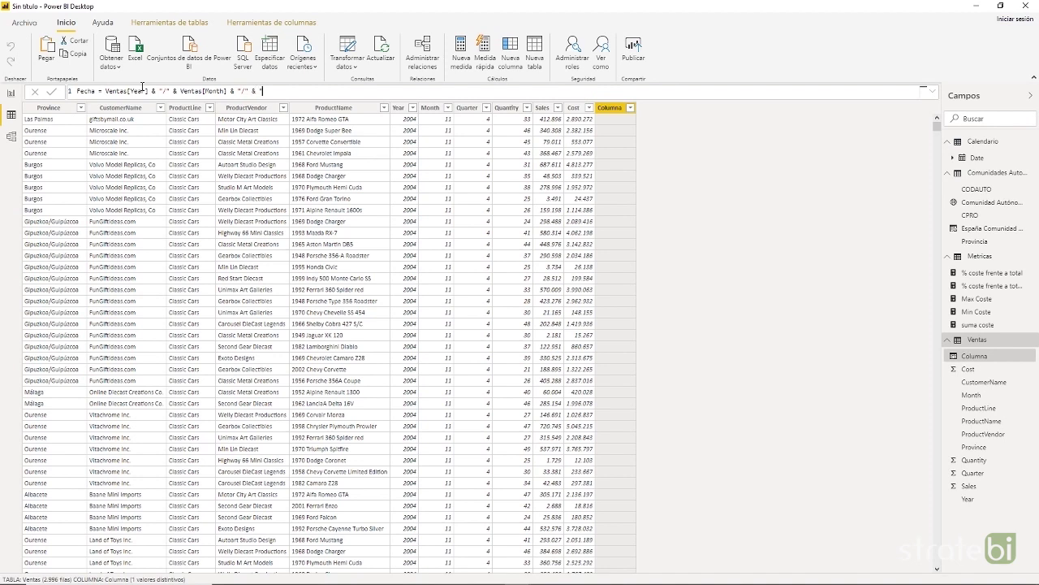
{"action": "key", "text": "Return"}
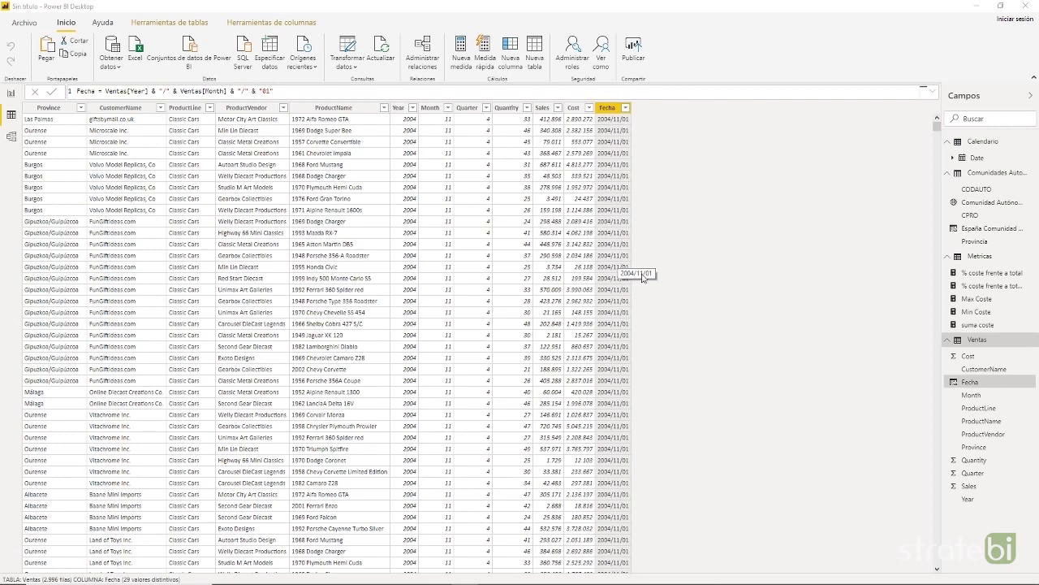
Step: Change the data type of the Fecha column in Ventas to Fecha and accept the conversion
{"action": "left_click", "coordinate": [970, 382]}
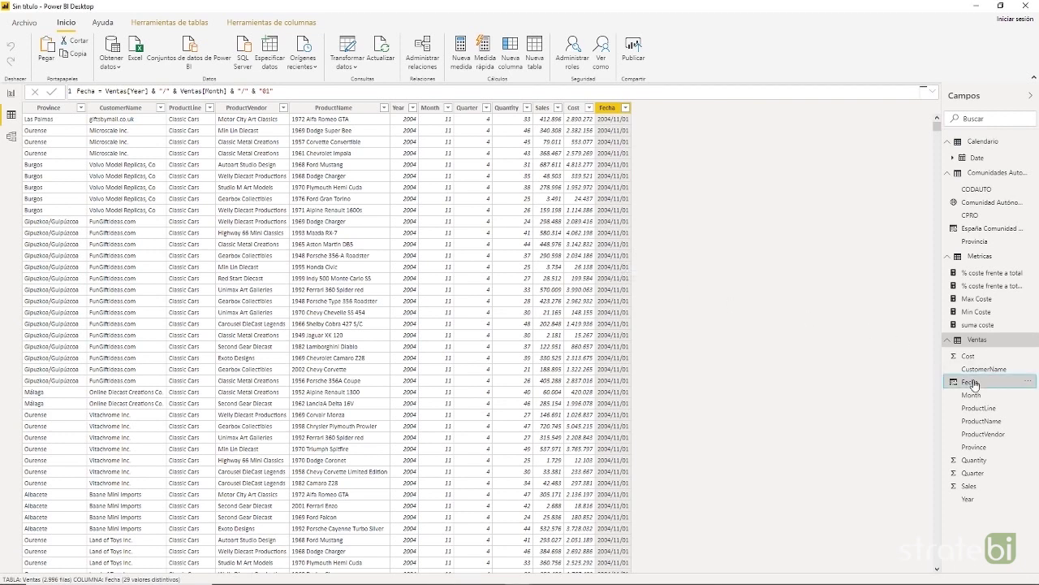
{"action": "left_click", "coordinate": [252, 24]}
{"action": "left_click", "coordinate": [131, 63]}
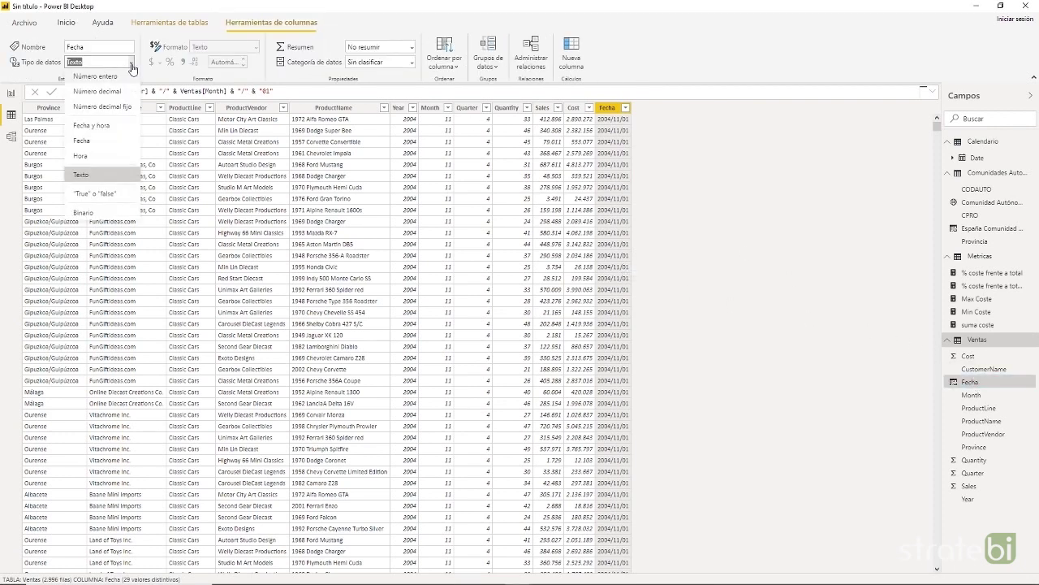
{"action": "left_click", "coordinate": [81, 140]}
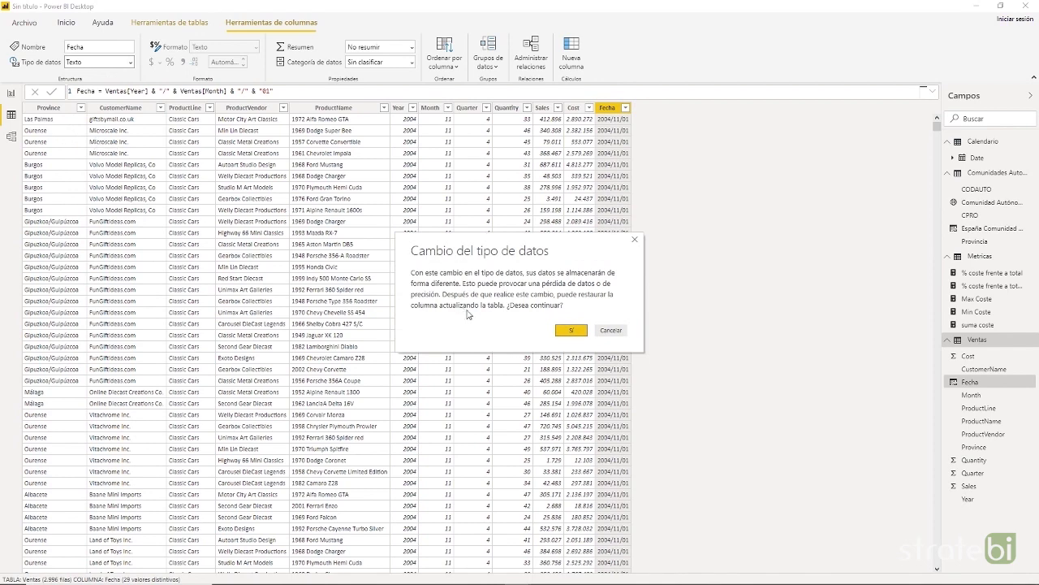
{"action": "left_click", "coordinate": [571, 330]}
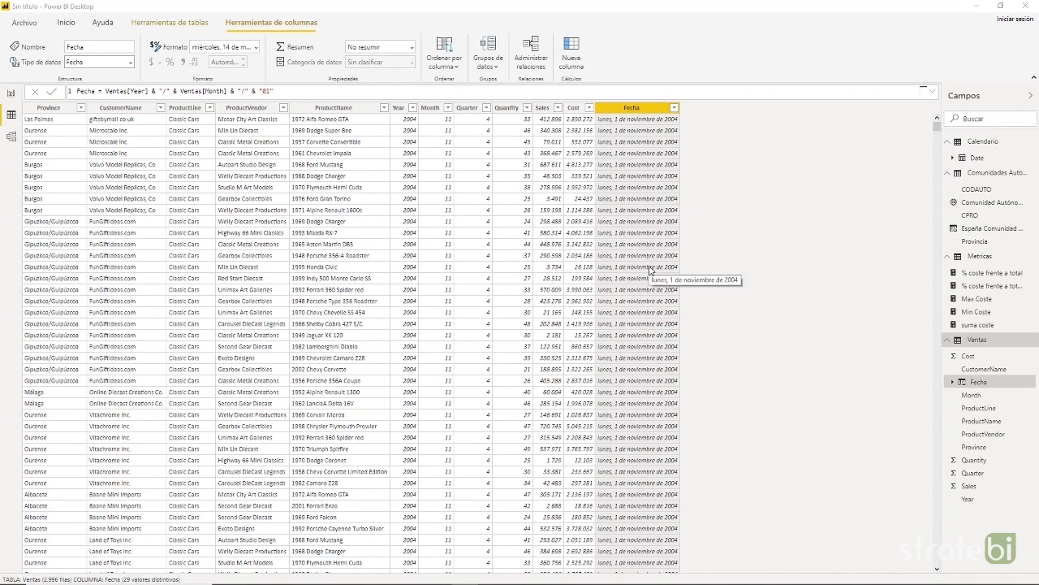
Step: Place Calendario beside Ventas in the model diagram, enlarge both table boxes, and relate Ventas[Fecha] to Calendario[Date]
{"action": "left_click", "coordinate": [10, 138]}
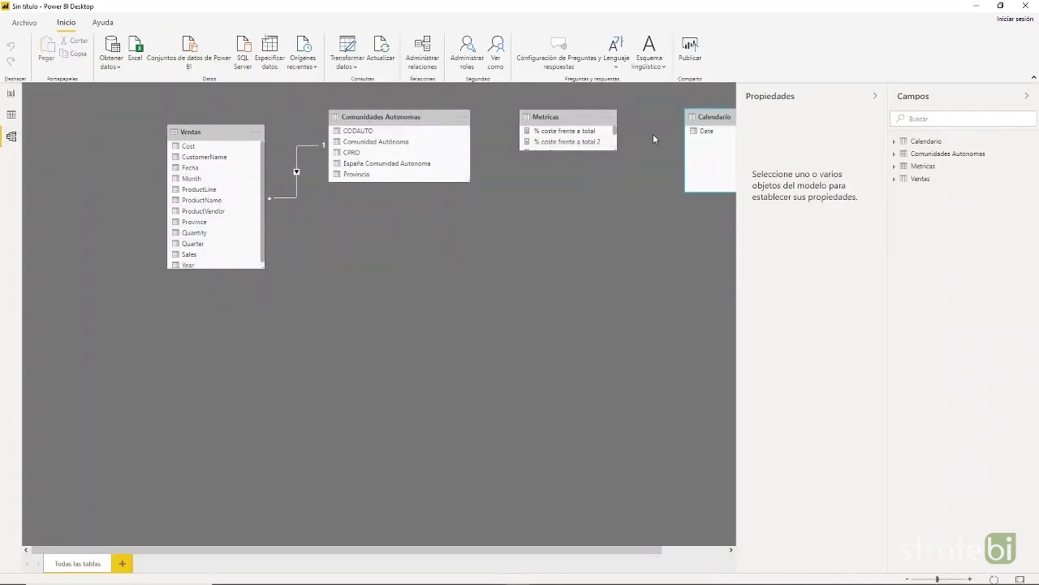
{"action": "left_click_drag", "start_coordinate": [690, 118], "coordinate": [325, 232]}
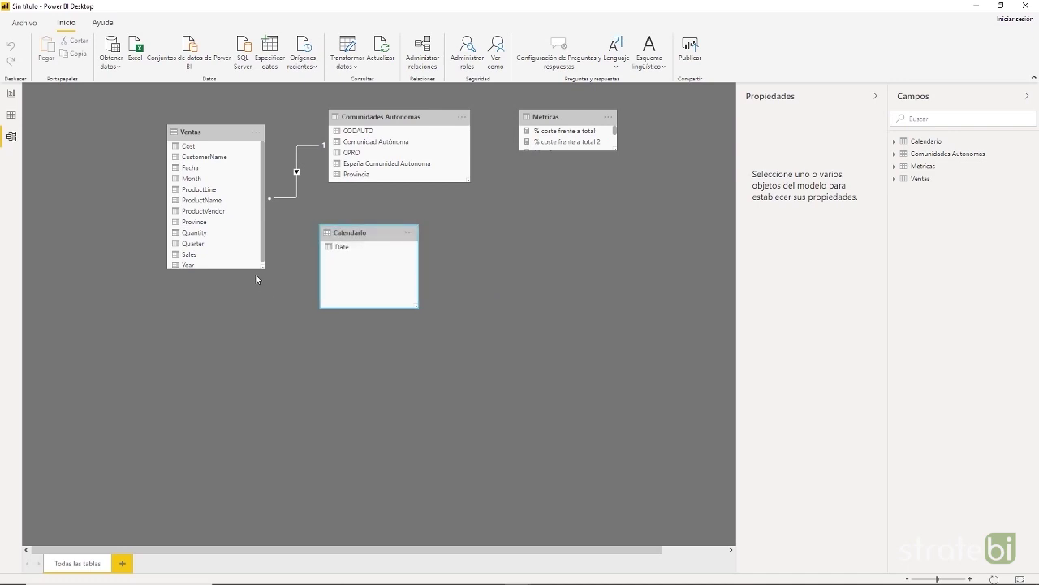
{"action": "left_click_drag", "start_coordinate": [259, 264], "coordinate": [261, 308]}
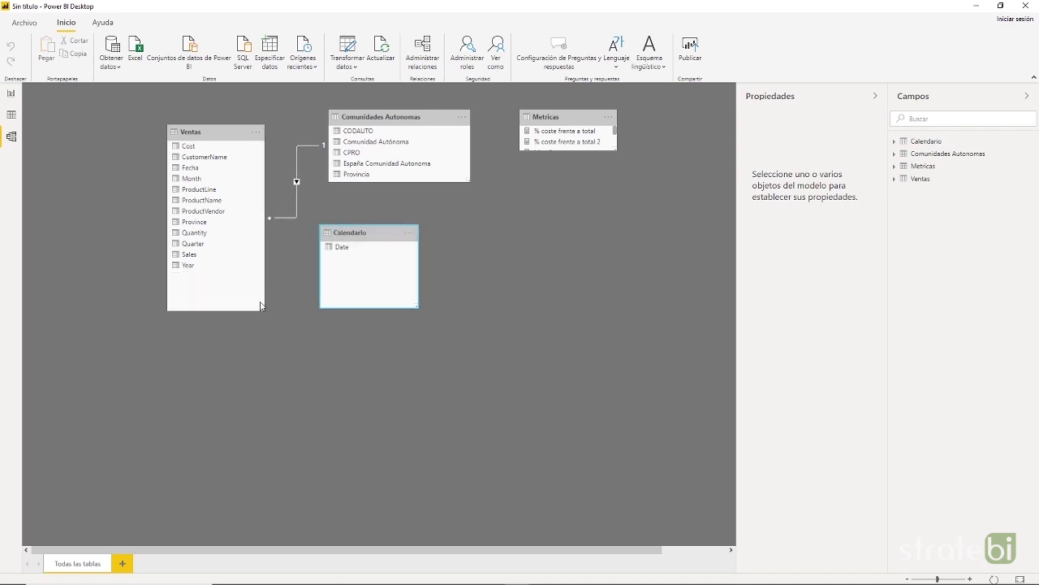
{"action": "left_click_drag", "start_coordinate": [190, 168], "coordinate": [365, 242]}
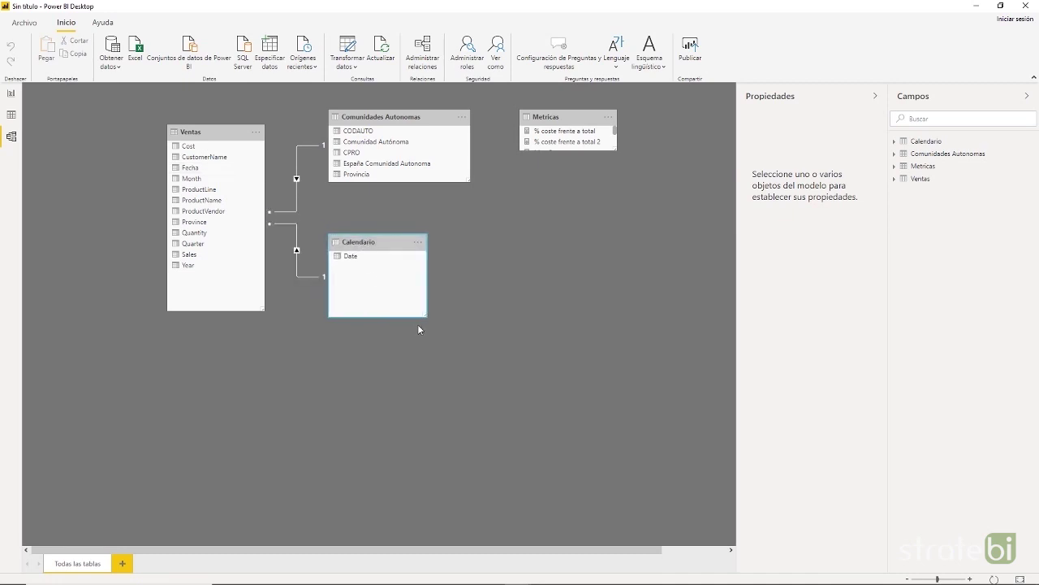
{"action": "left_click_drag", "start_coordinate": [423, 313], "coordinate": [423, 332]}
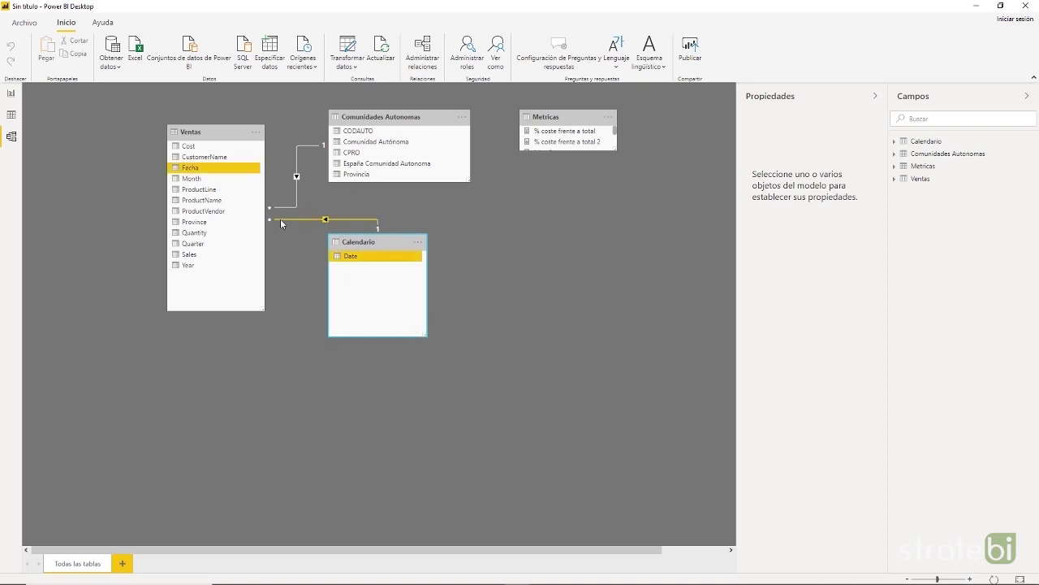
Step: Add Calendario's Año and Mes to the ProductLine table on the Portada page and set its Month field to No resumir
{"action": "left_click", "coordinate": [9, 94]}
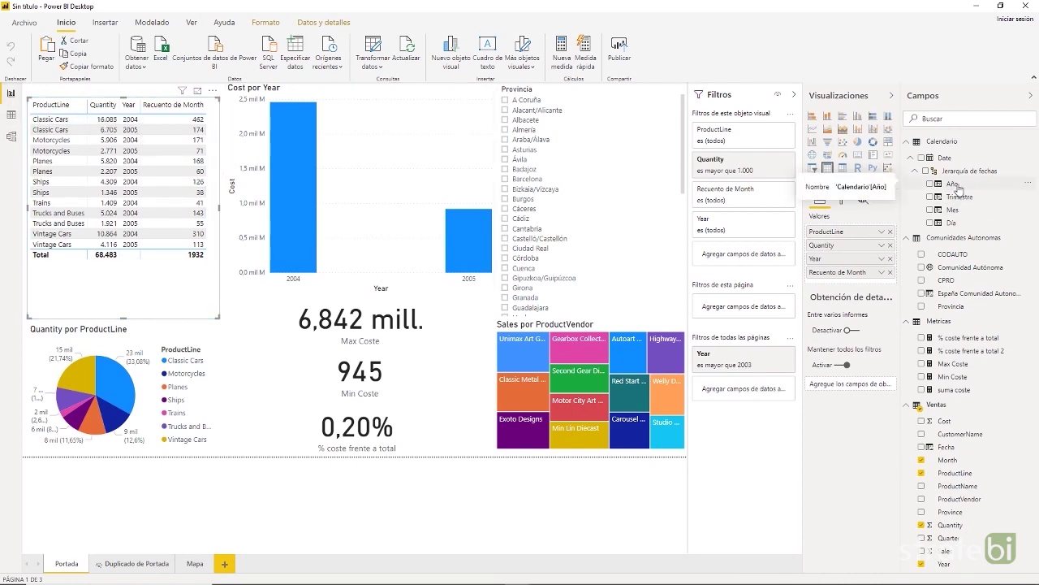
{"action": "left_click_drag", "start_coordinate": [959, 190], "coordinate": [865, 259]}
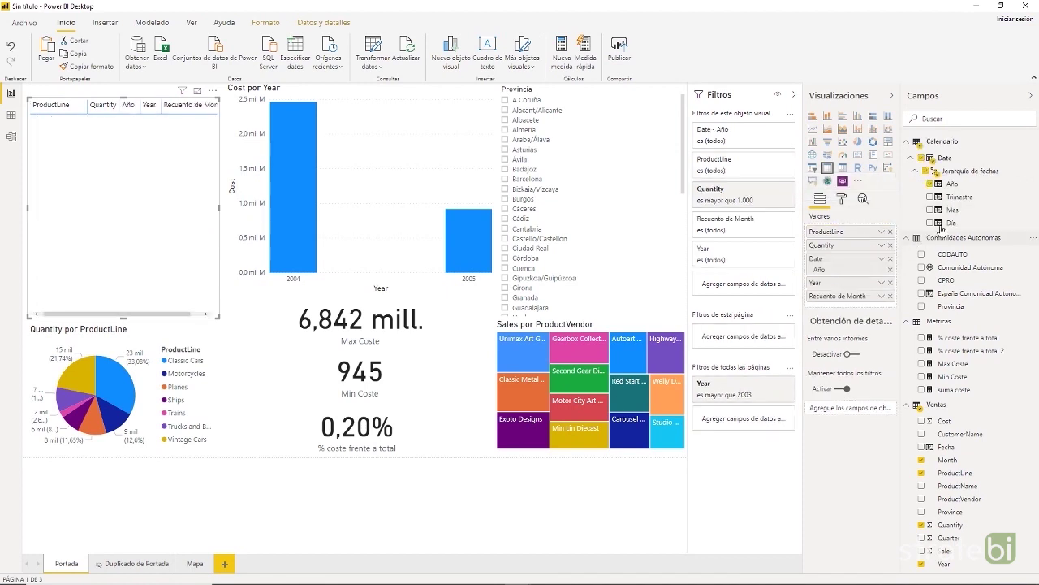
{"action": "mouse_move", "coordinate": [948, 215]}
{"action": "left_mouse_down"}
{"action": "mouse_move", "coordinate": [840, 289]}
{"action": "mouse_move", "coordinate": [853, 292]}
{"action": "left_mouse_up"}
{"action": "right_click", "coordinate": [847, 319]}
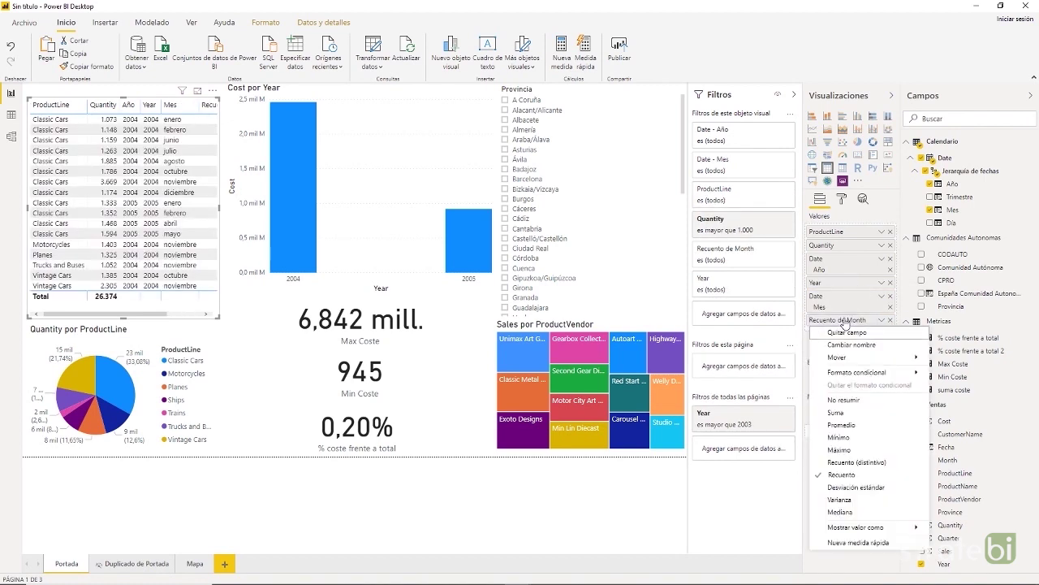
{"action": "left_click", "coordinate": [846, 400]}
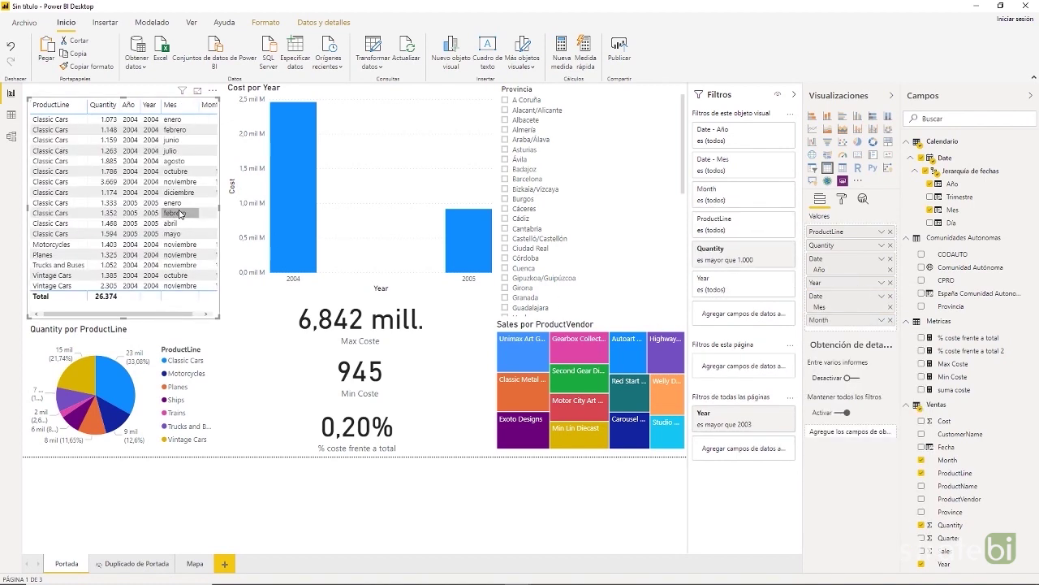
Step: Remove the Year and Month fields from the ProductLine table, leaving Calendario's Año and Mes
{"action": "left_click_drag", "start_coordinate": [169, 316], "coordinate": [192, 317]}
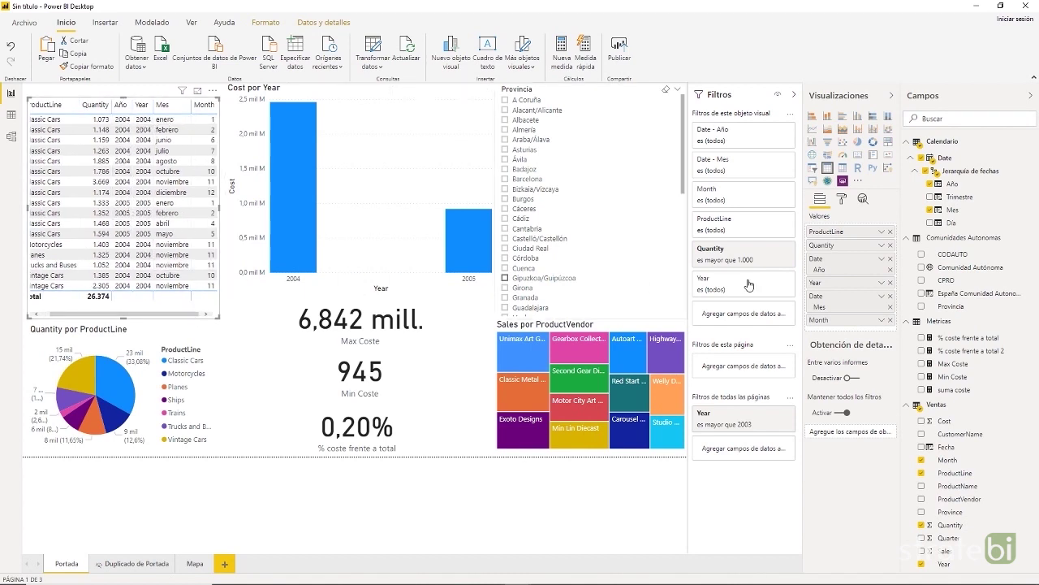
{"action": "left_click", "coordinate": [890, 282]}
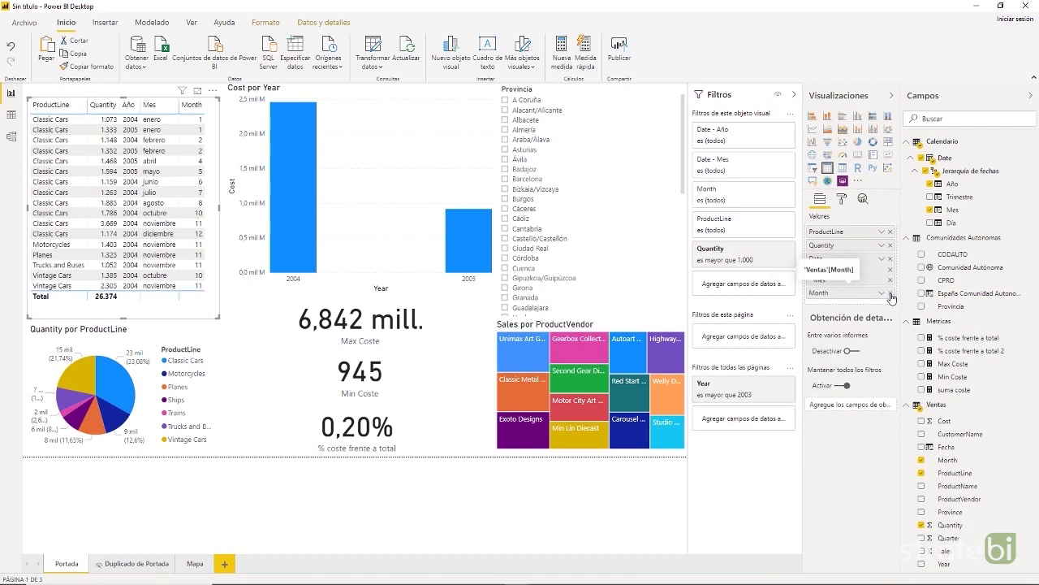
{"action": "left_click", "coordinate": [891, 297]}
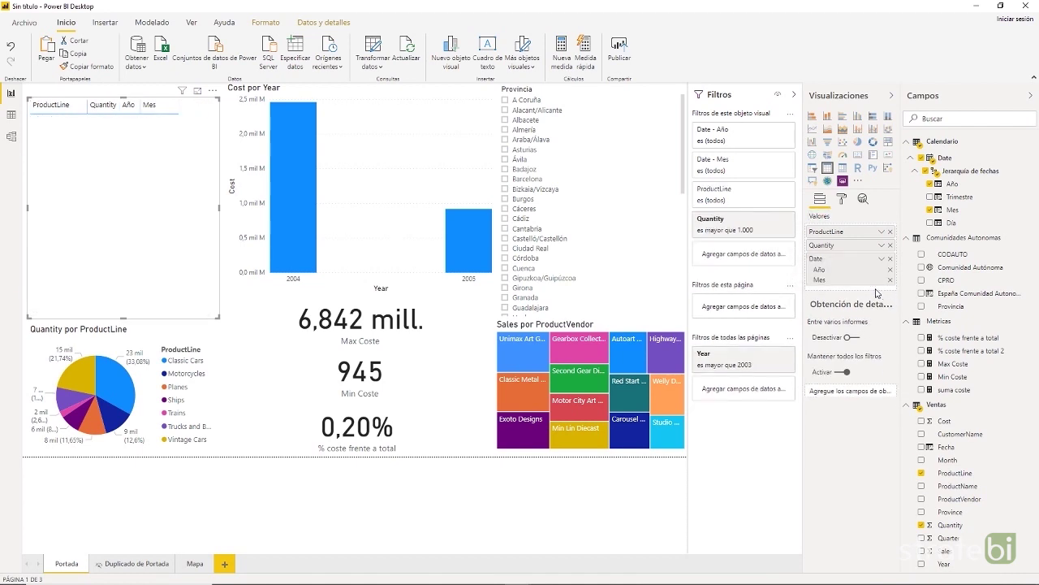
Step: Delete the all-pages Year filter and replace Year and Month on the cost chart's axis with Calendario's Año, Trimestre and Mes
{"action": "left_click", "coordinate": [412, 151]}
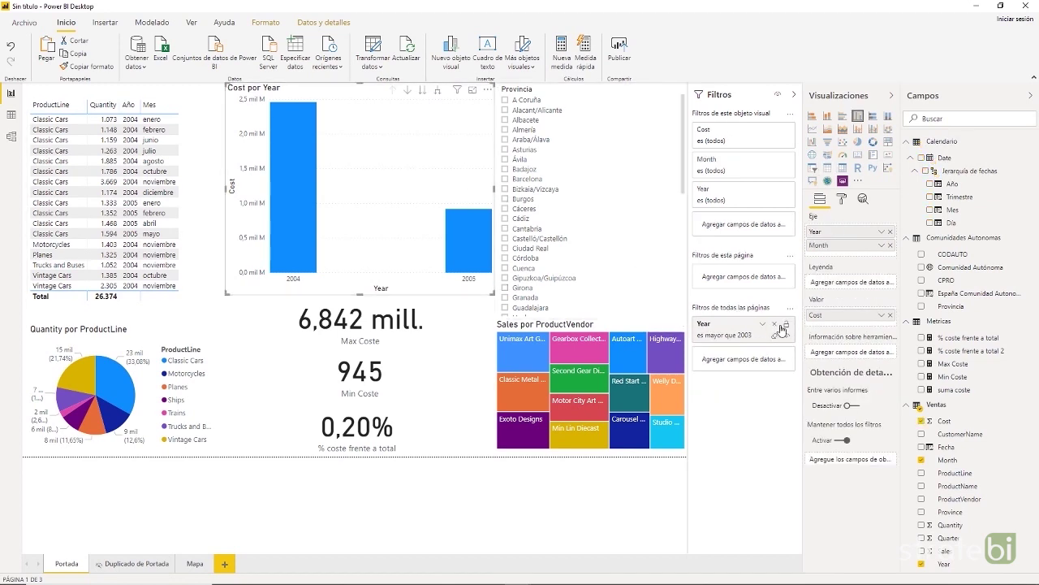
{"action": "left_click", "coordinate": [777, 325]}
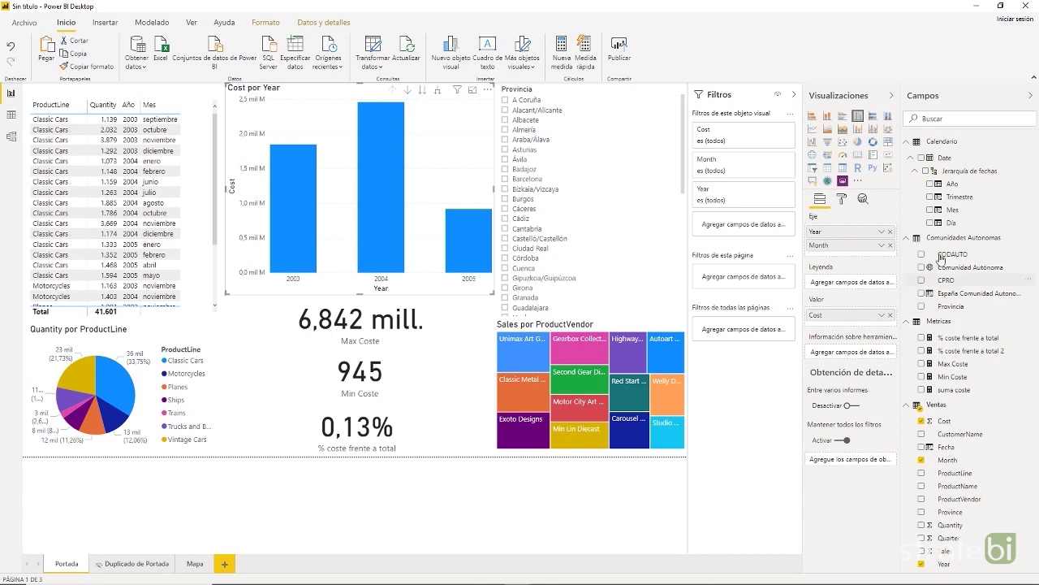
{"action": "left_click_drag", "start_coordinate": [950, 185], "coordinate": [859, 231]}
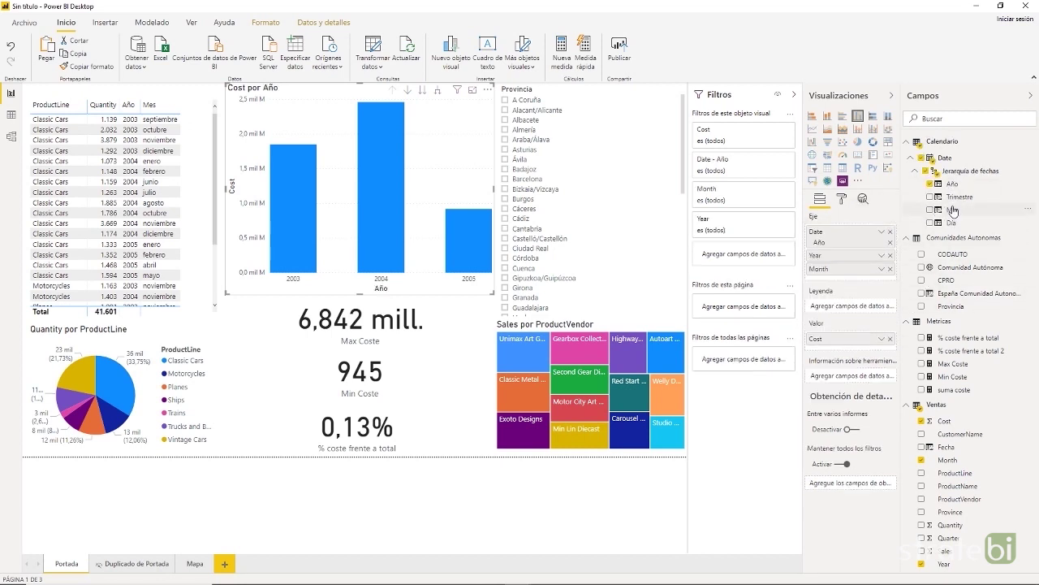
{"action": "left_click_drag", "start_coordinate": [954, 198], "coordinate": [866, 247]}
{"action": "left_click_drag", "start_coordinate": [947, 209], "coordinate": [865, 260]}
{"action": "left_click", "coordinate": [890, 276]}
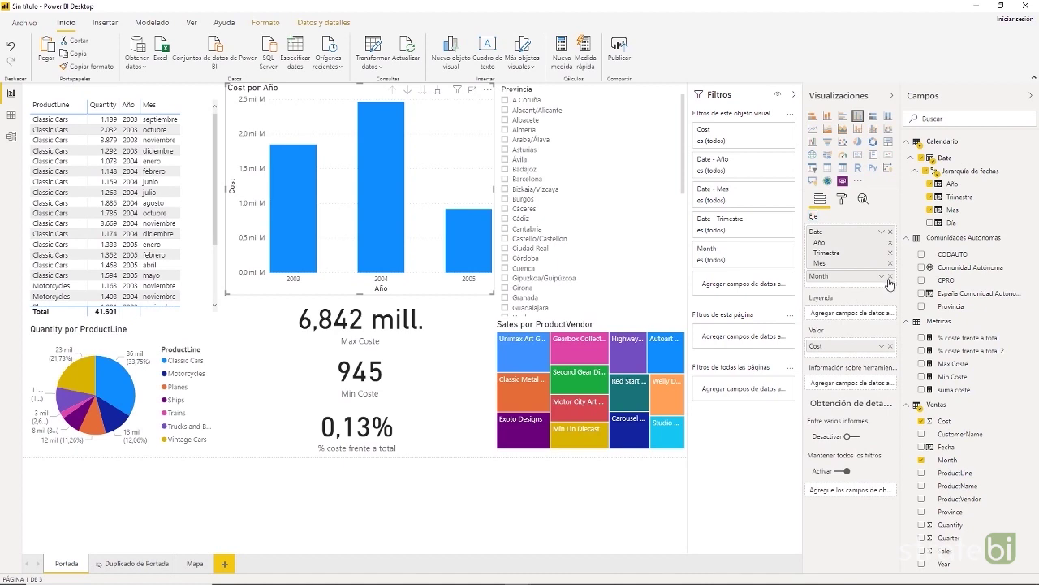
{"action": "left_click", "coordinate": [891, 277]}
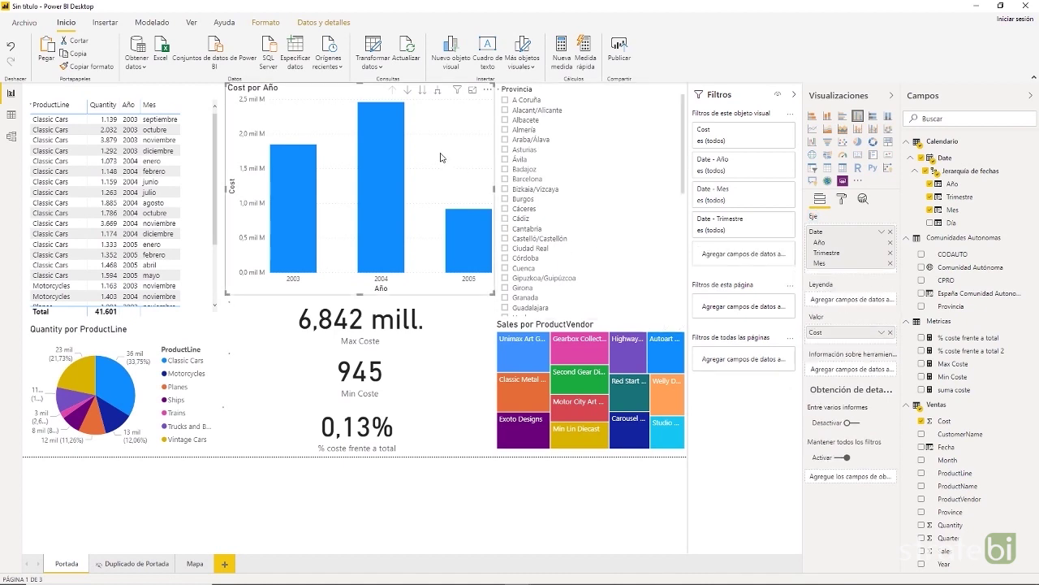
Step: Turn on drill mode in the cost chart, drill into 2004 and Trim. 4, and return to the year level
{"action": "left_click", "coordinate": [408, 90]}
{"action": "left_click", "coordinate": [375, 178]}
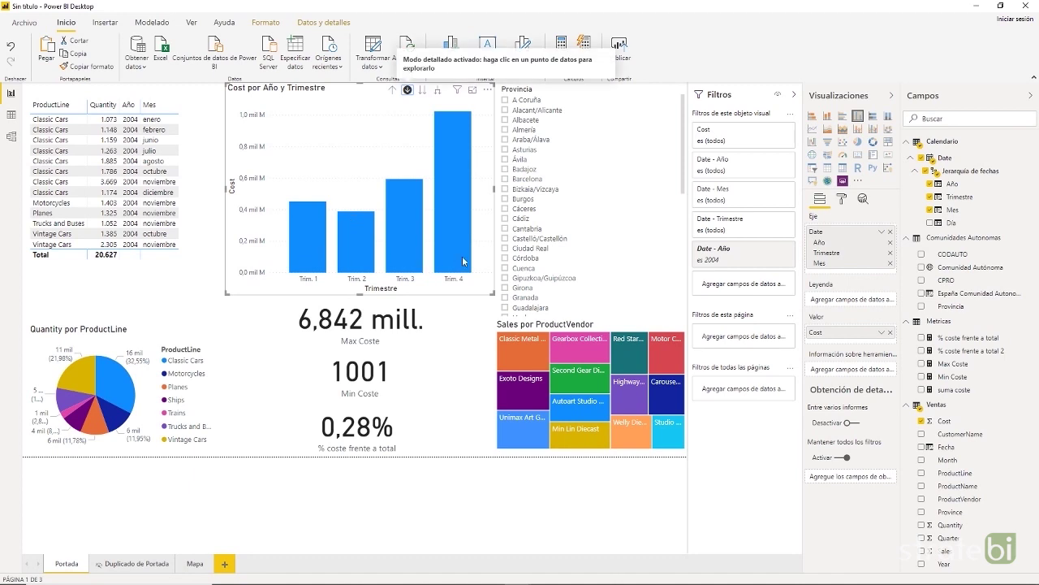
{"action": "left_click", "coordinate": [462, 256]}
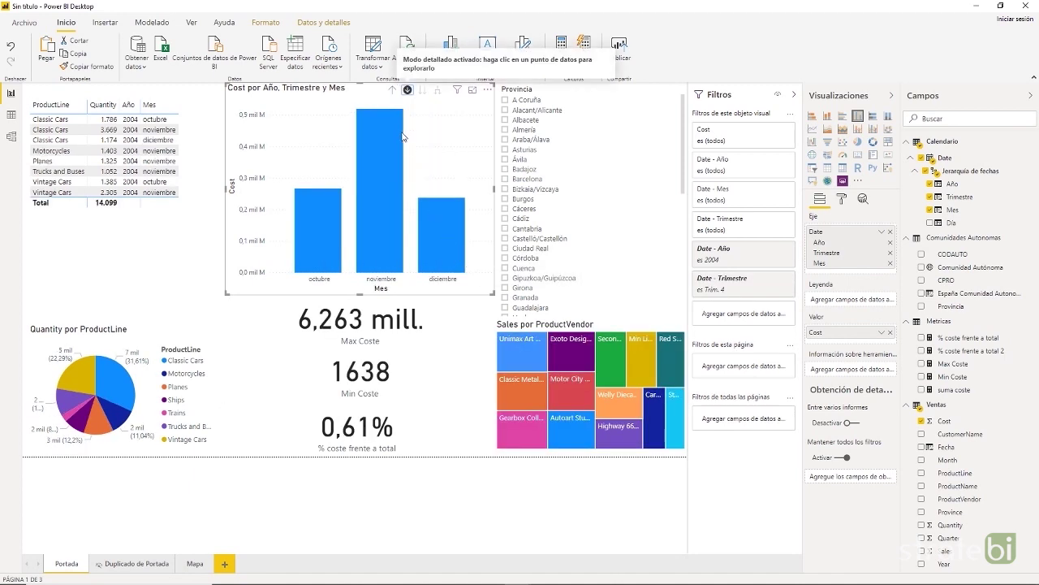
{"action": "left_click", "coordinate": [392, 89]}
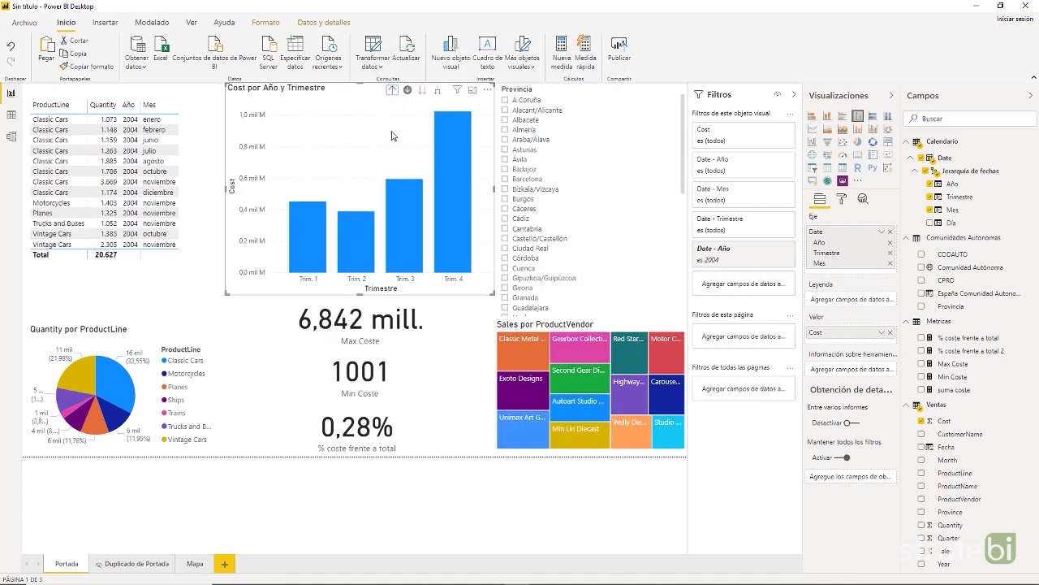
{"action": "left_click", "coordinate": [392, 89]}
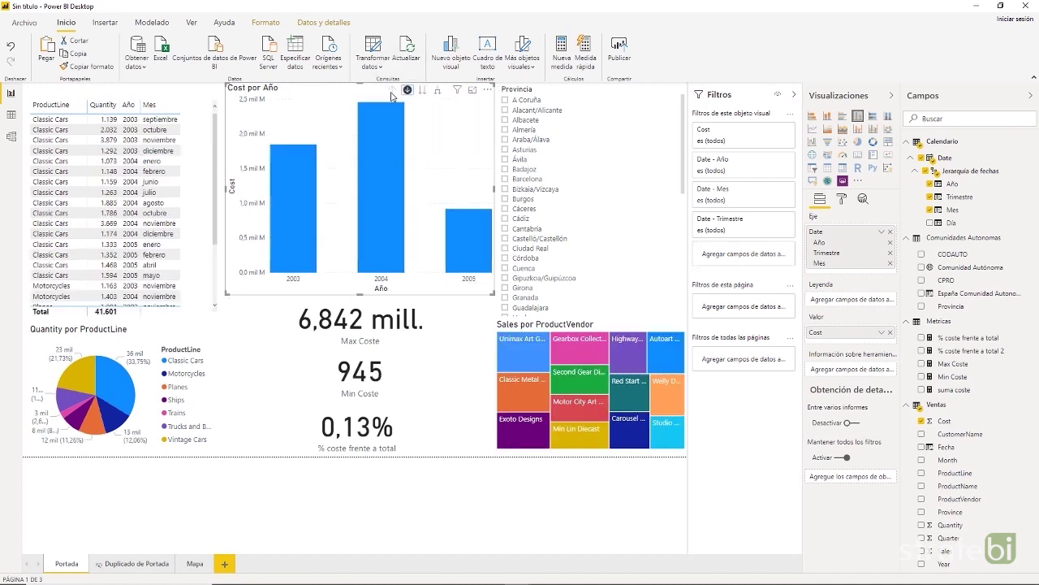
{"action": "left_click", "coordinate": [196, 495]}
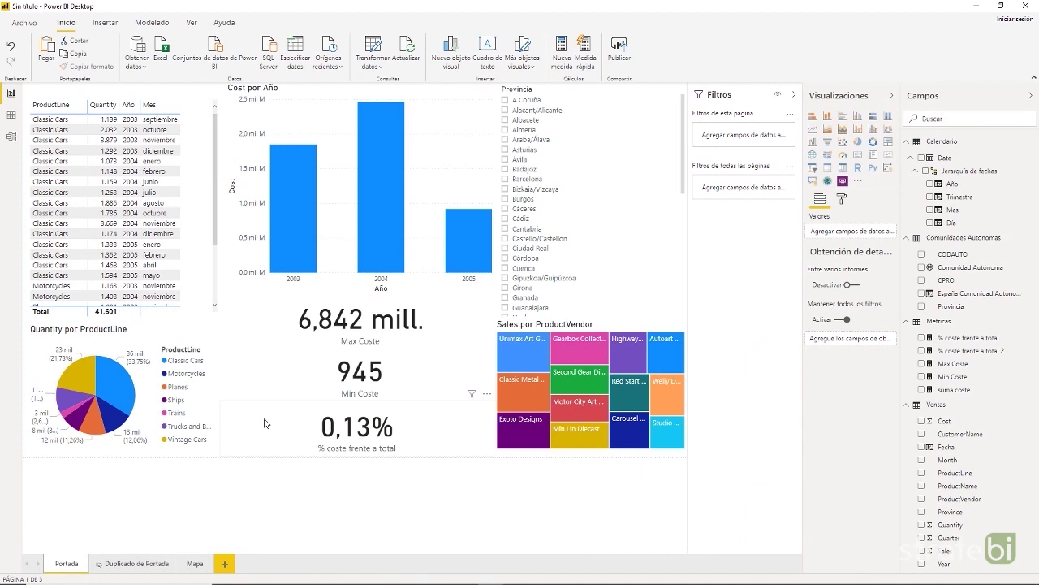
Step: Edit the cost chart's interactions: Resaltar for the pie chart, filtering for the ProductVendor treemap, and Ninguno for the ProductLine table
{"action": "left_click", "coordinate": [433, 151]}
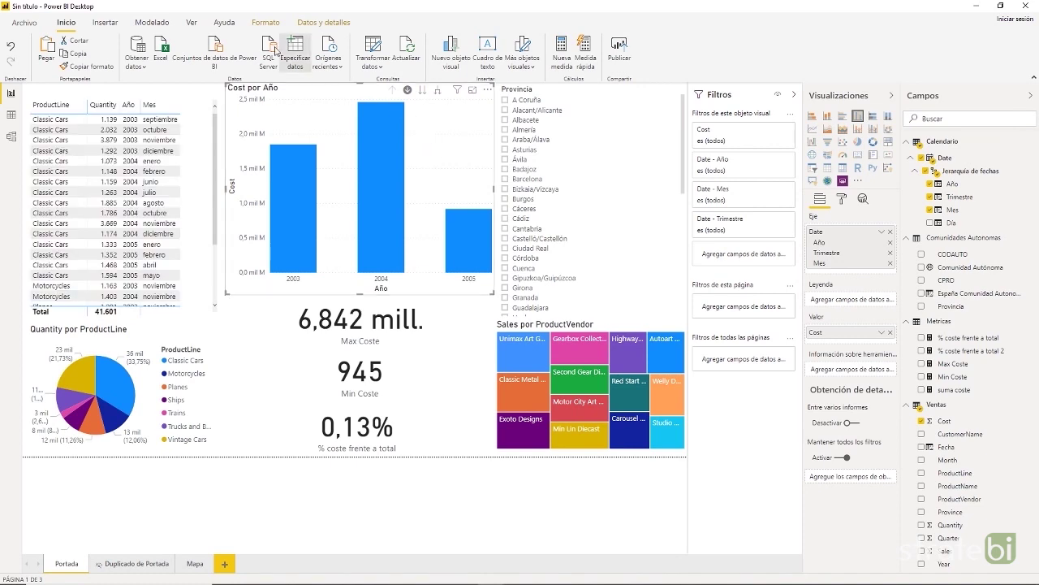
{"action": "left_click", "coordinate": [266, 24]}
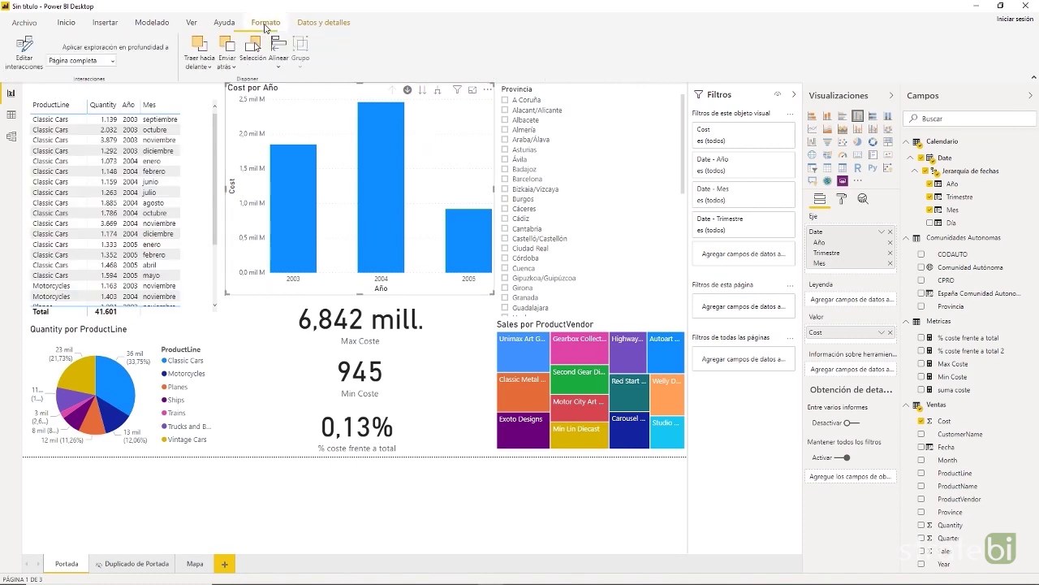
{"action": "left_click", "coordinate": [24, 72]}
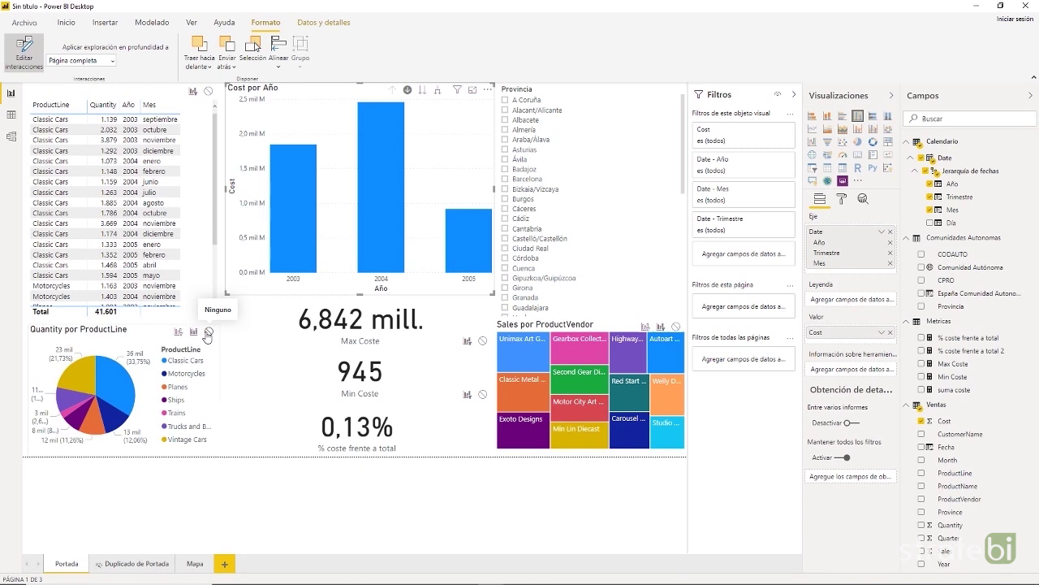
{"action": "left_click", "coordinate": [155, 341]}
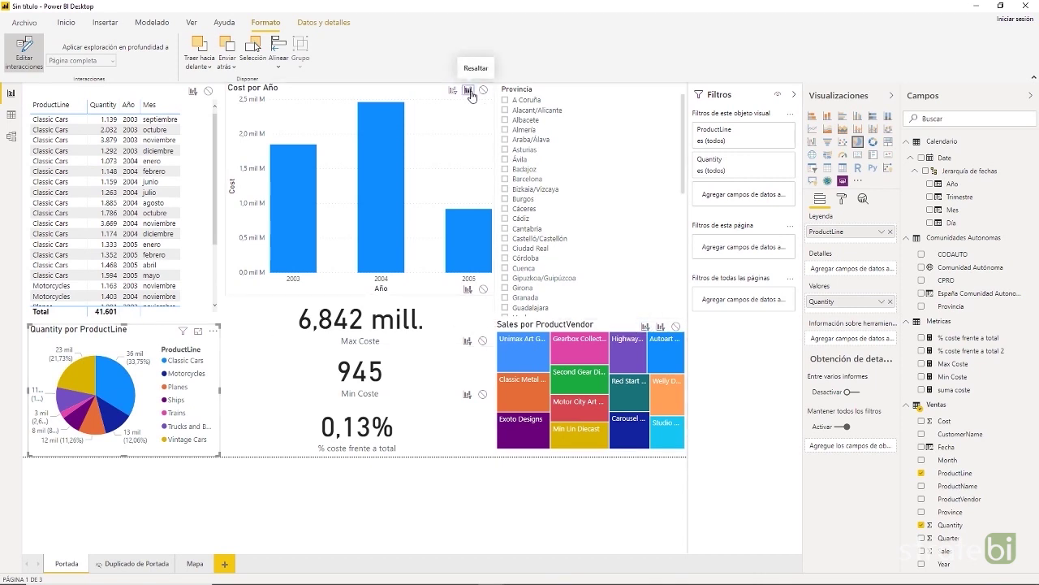
{"action": "left_click", "coordinate": [449, 150]}
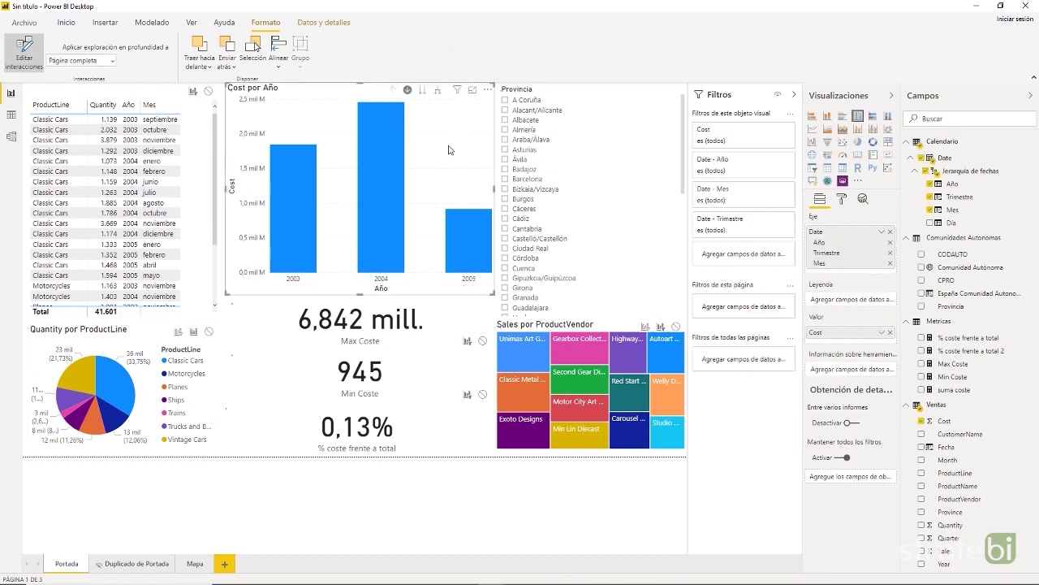
{"action": "left_click", "coordinate": [196, 334]}
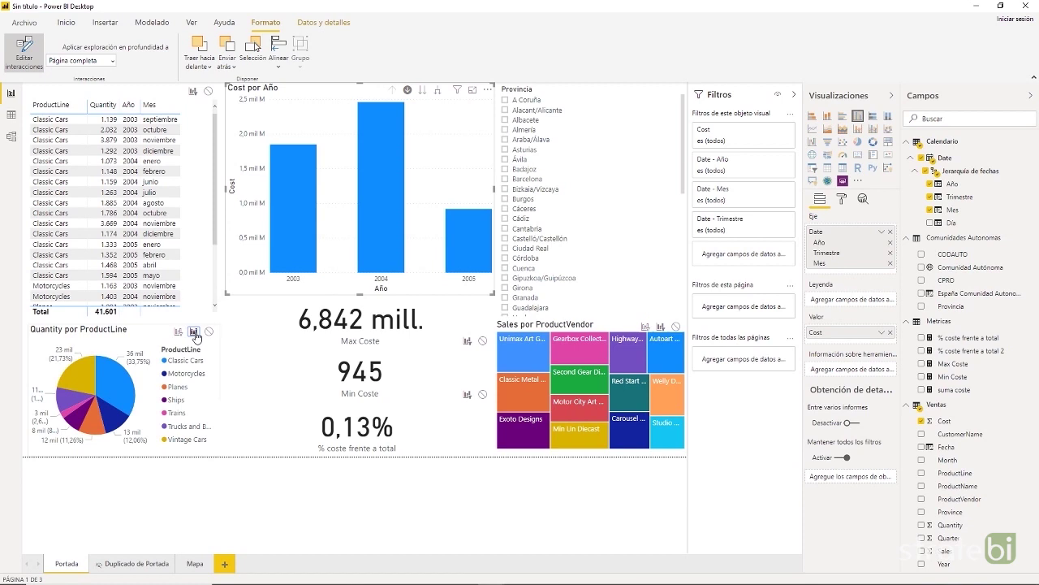
{"action": "left_click", "coordinate": [646, 327]}
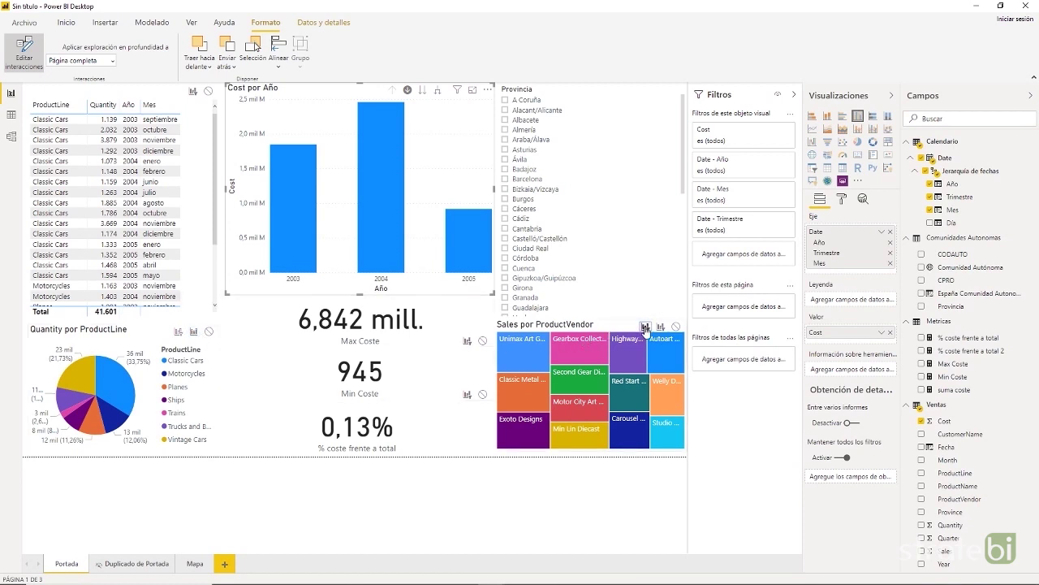
{"action": "left_click", "coordinate": [209, 92]}
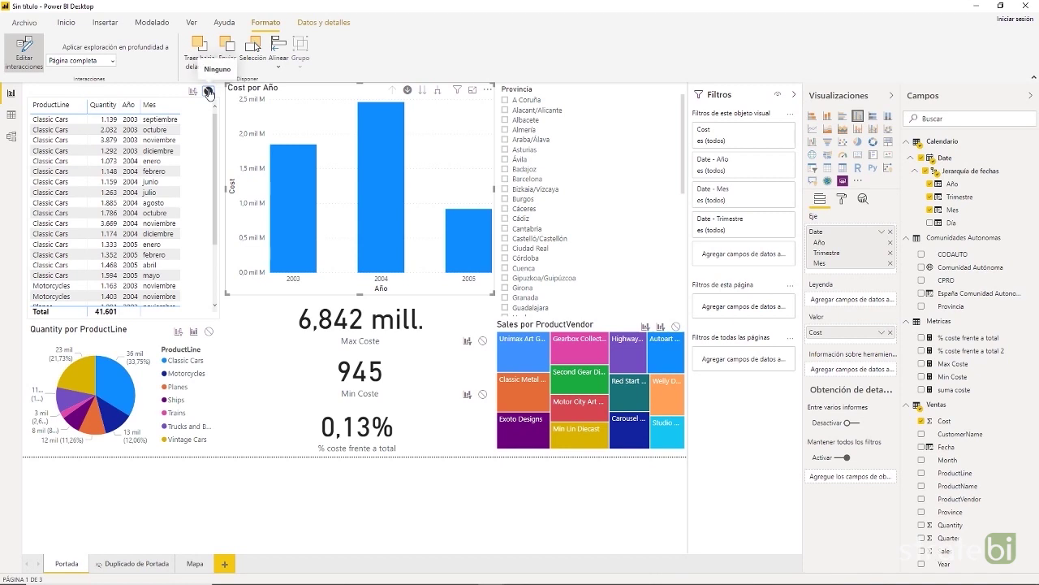
Step: Test the pie chart's cross-filtering by selecting and clearing Classic Cars and selecting Vintage Cars
{"action": "left_click", "coordinate": [115, 393]}
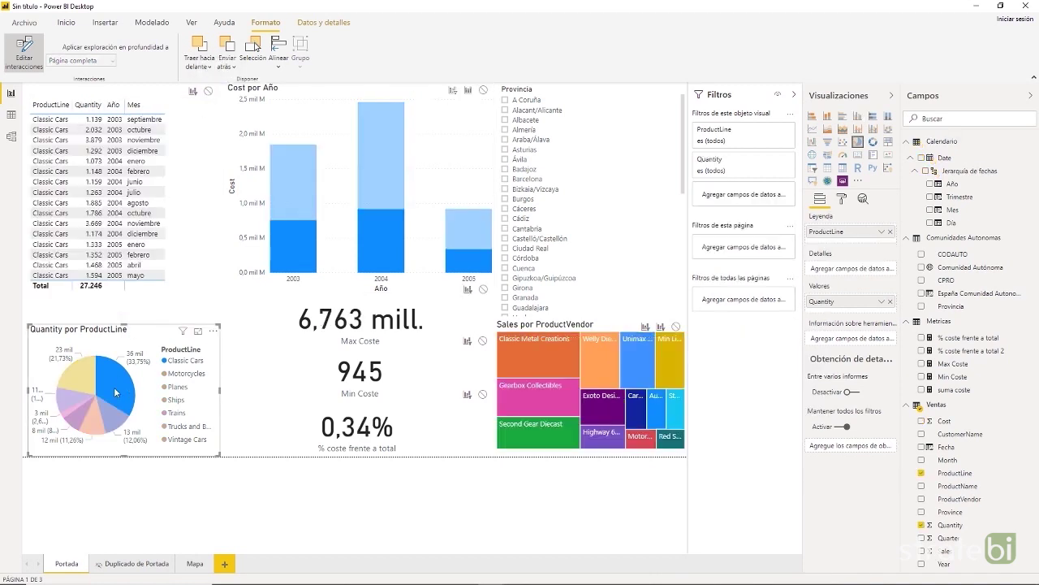
{"action": "left_click", "coordinate": [125, 381]}
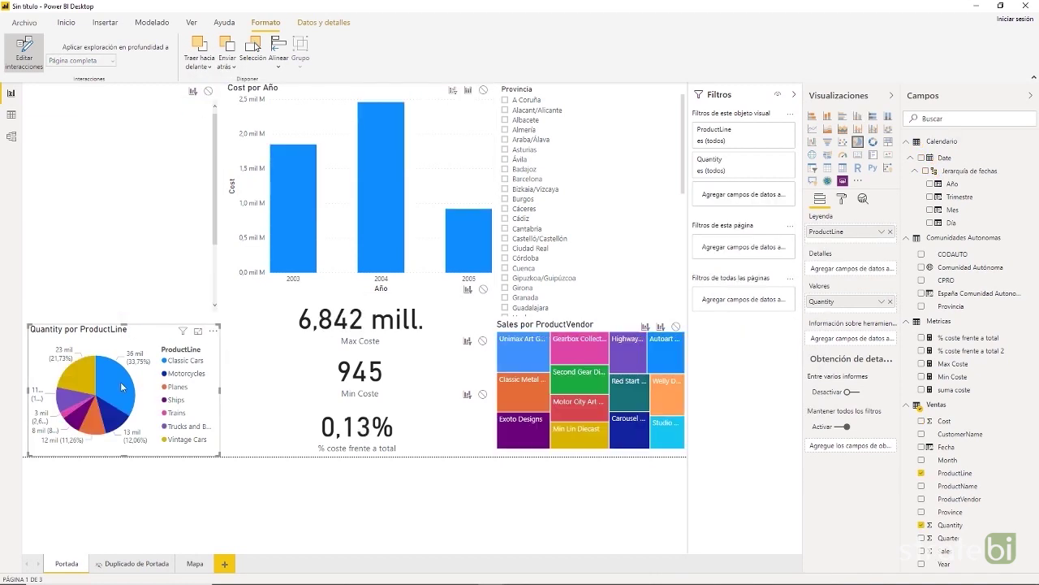
{"action": "left_click", "coordinate": [85, 381]}
Step: Drill the cost chart into 2004 with and without the Vintage Cars selection, returning to the year level each time
{"action": "left_click", "coordinate": [391, 251]}
{"action": "left_click", "coordinate": [391, 250]}
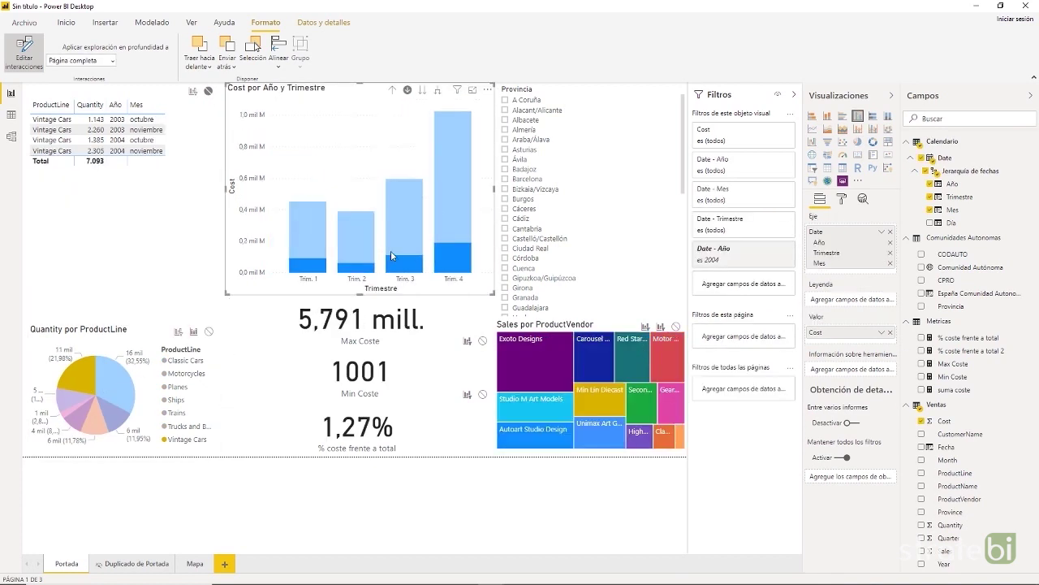
{"action": "left_click", "coordinate": [391, 90]}
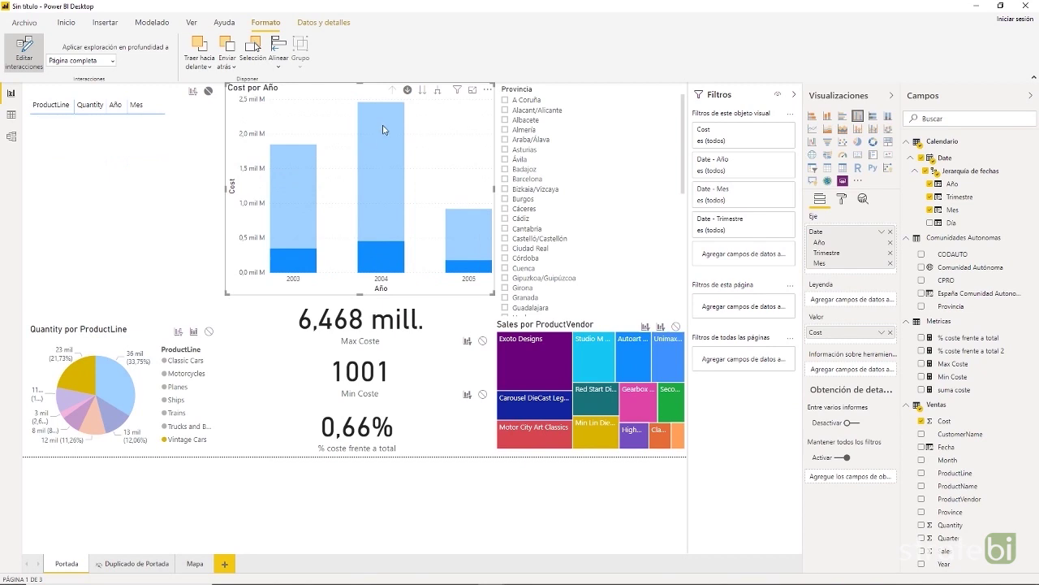
{"action": "left_click", "coordinate": [377, 254]}
{"action": "left_click", "coordinate": [378, 253]}
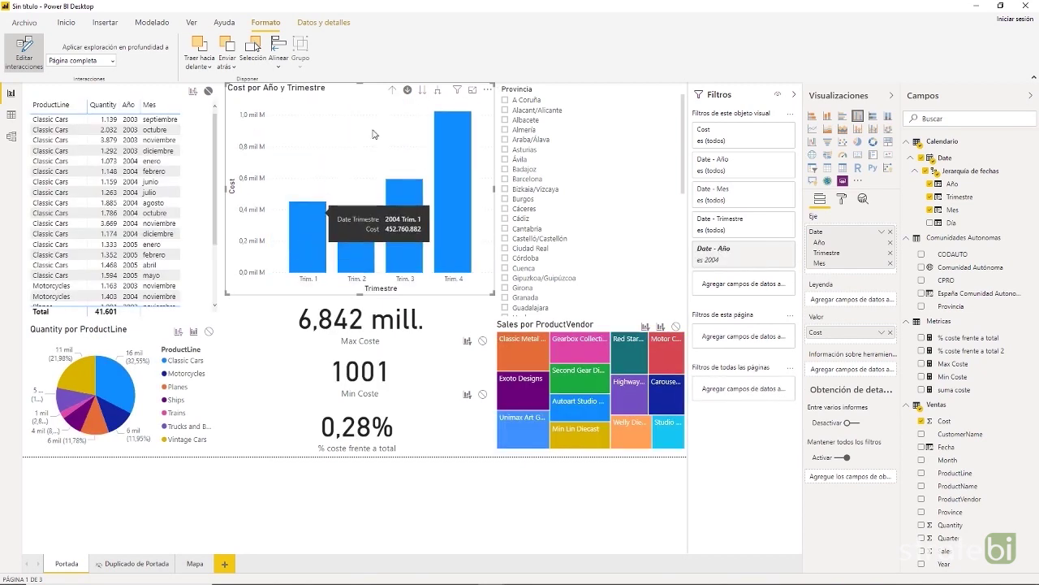
{"action": "left_click", "coordinate": [393, 95]}
Step: Turn off drill mode in the cost chart and test its interactions by selecting and clearing year bars
{"action": "left_click", "coordinate": [408, 89]}
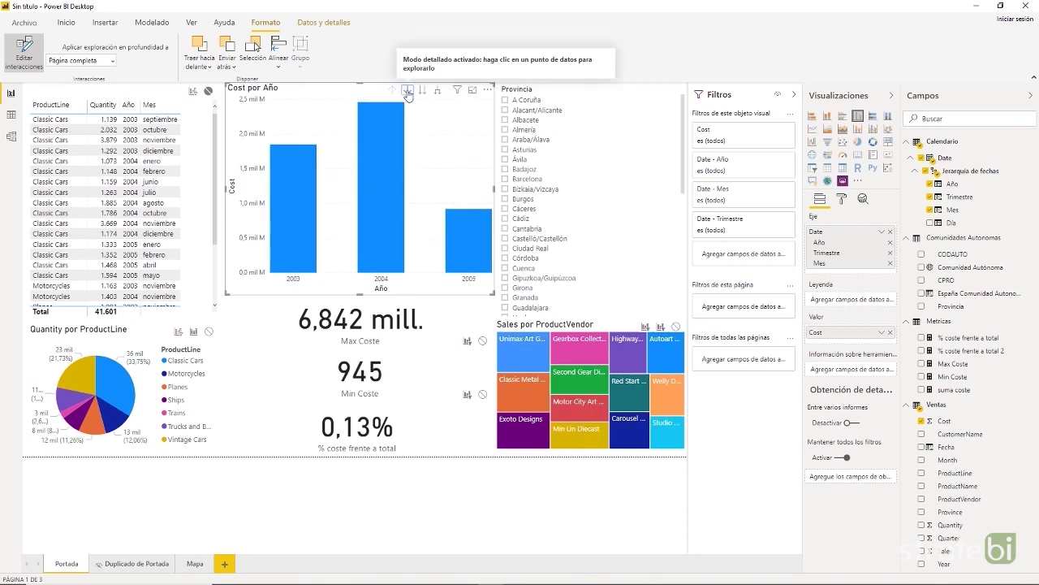
{"action": "left_click", "coordinate": [375, 176]}
{"action": "left_click", "coordinate": [455, 167]}
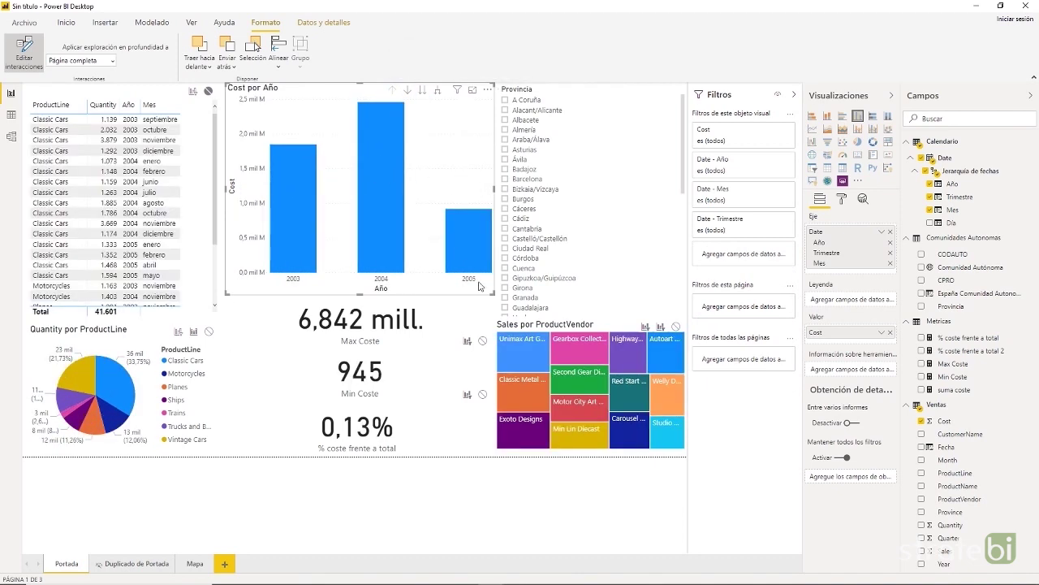
{"action": "left_click", "coordinate": [292, 256]}
{"action": "left_click", "coordinate": [344, 255]}
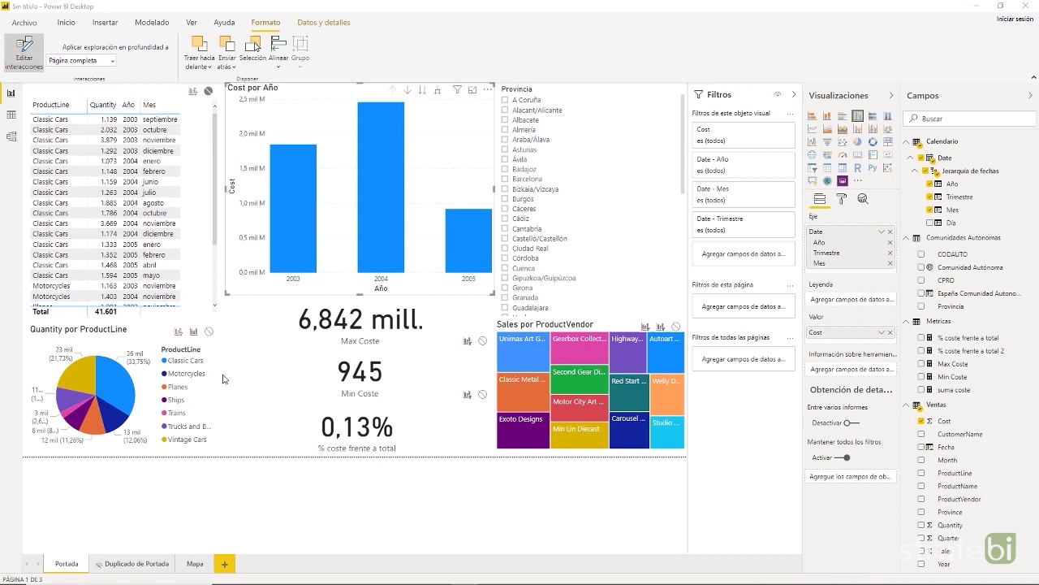
Step: Turn off interaction editing and deselect the cost chart
{"action": "left_click", "coordinate": [24, 51]}
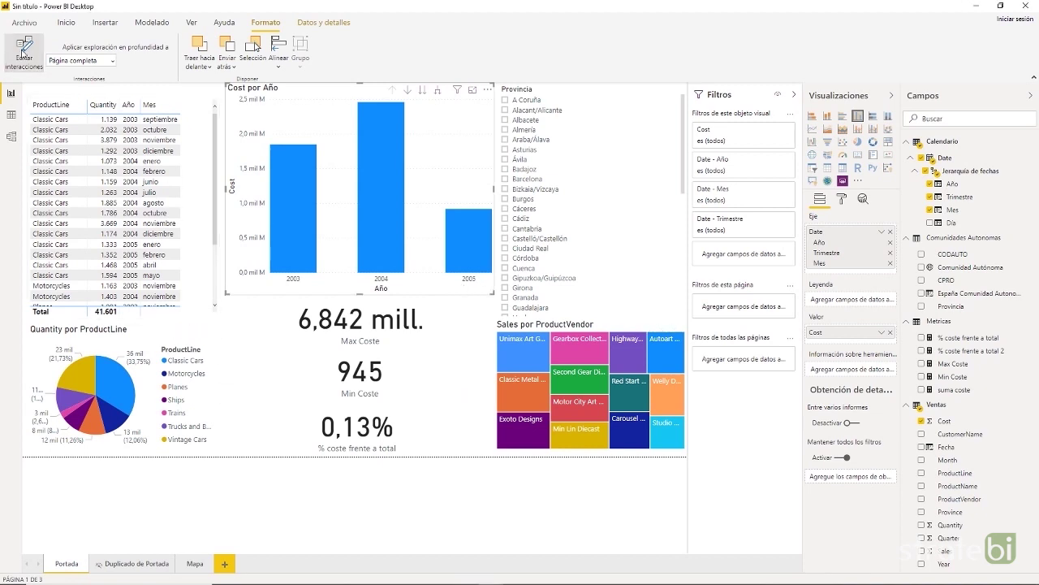
{"action": "left_click", "coordinate": [66, 24]}
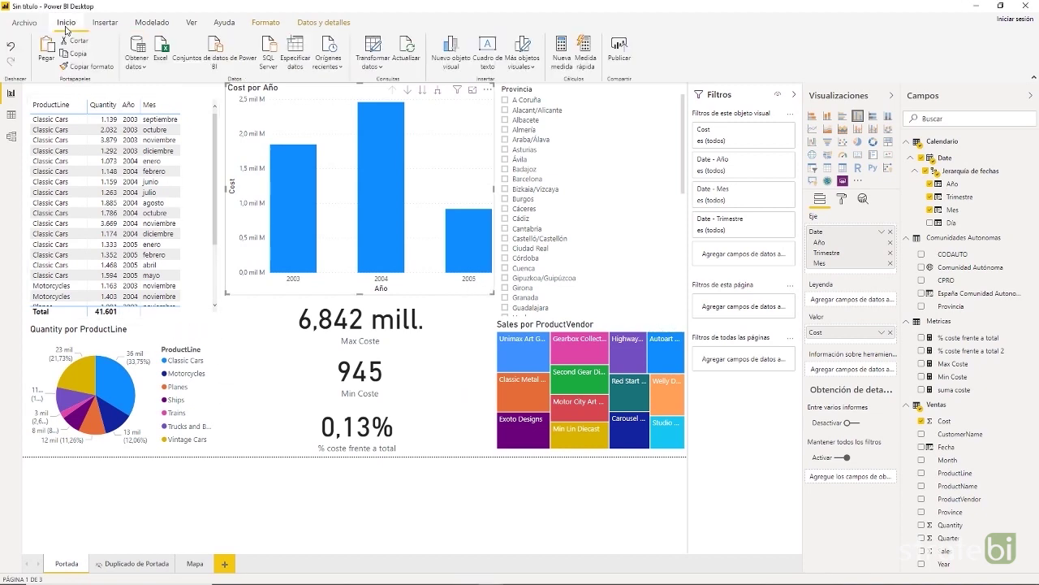
{"action": "left_click", "coordinate": [225, 354]}
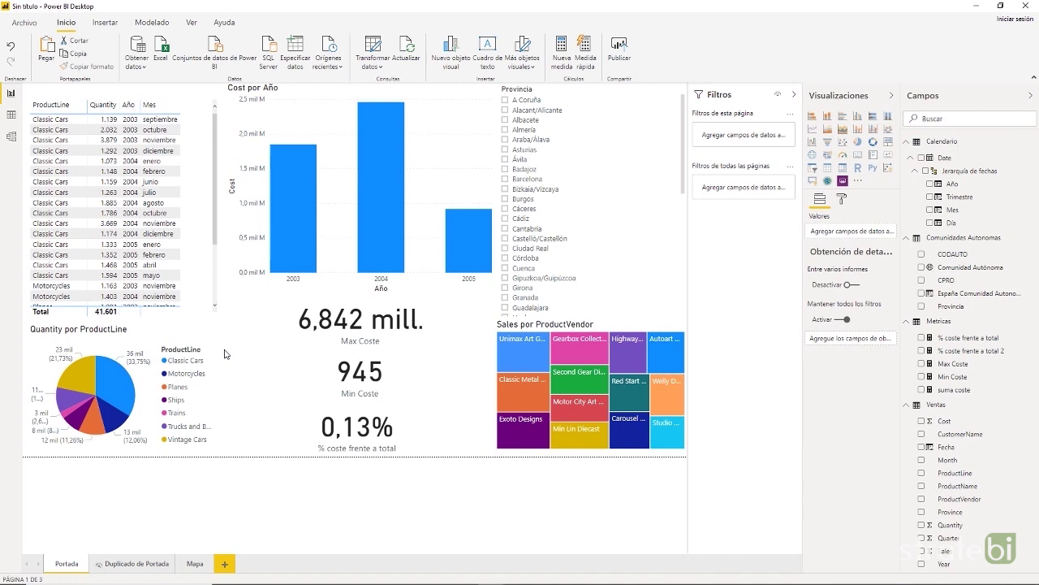
Step: Give the page a light grey background with 0% transparency
{"action": "left_click", "coordinate": [841, 201]}
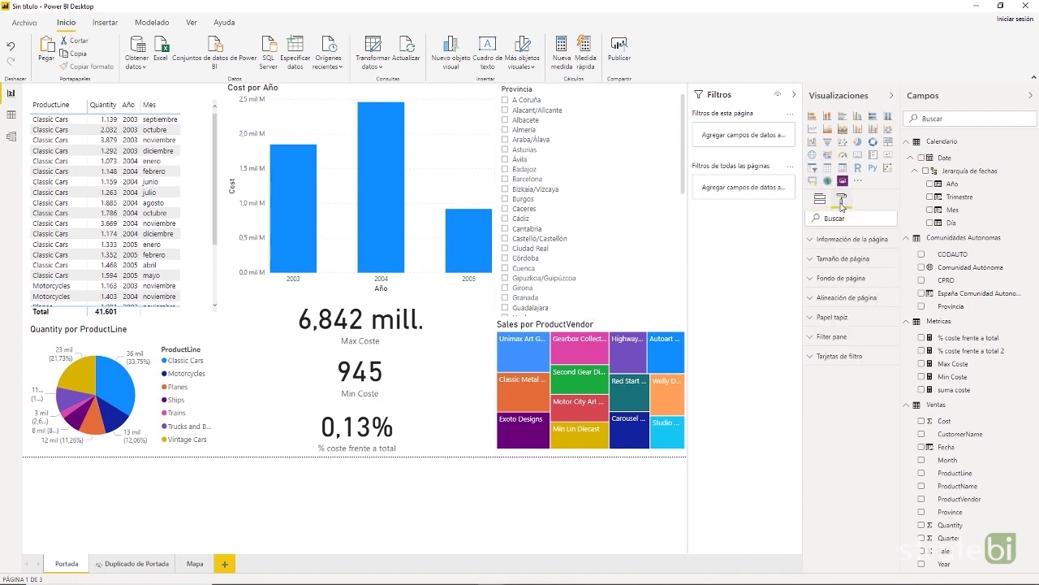
{"action": "left_click", "coordinate": [821, 279]}
{"action": "left_click", "coordinate": [827, 309]}
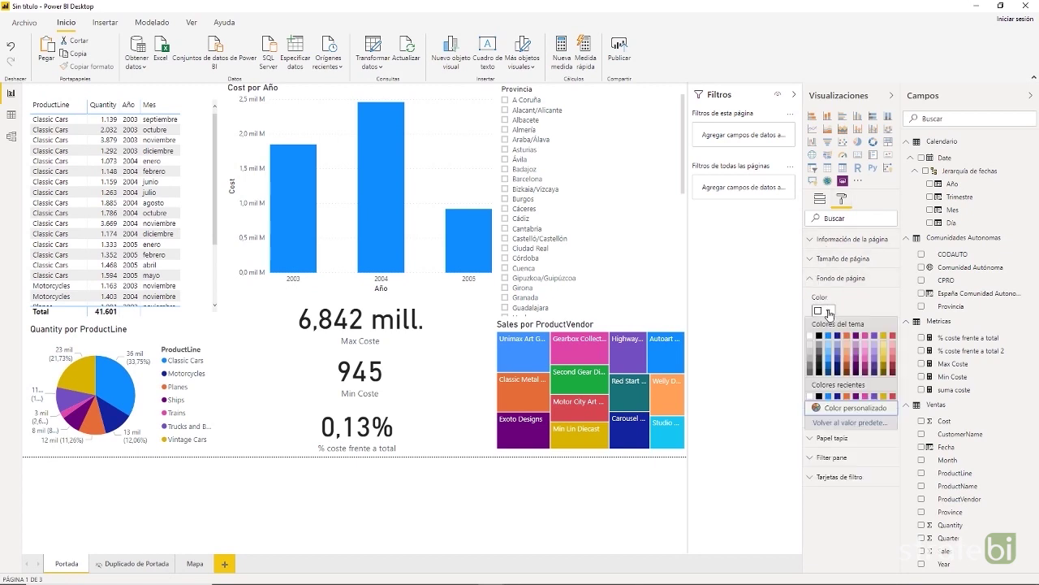
{"action": "left_click", "coordinate": [812, 349]}
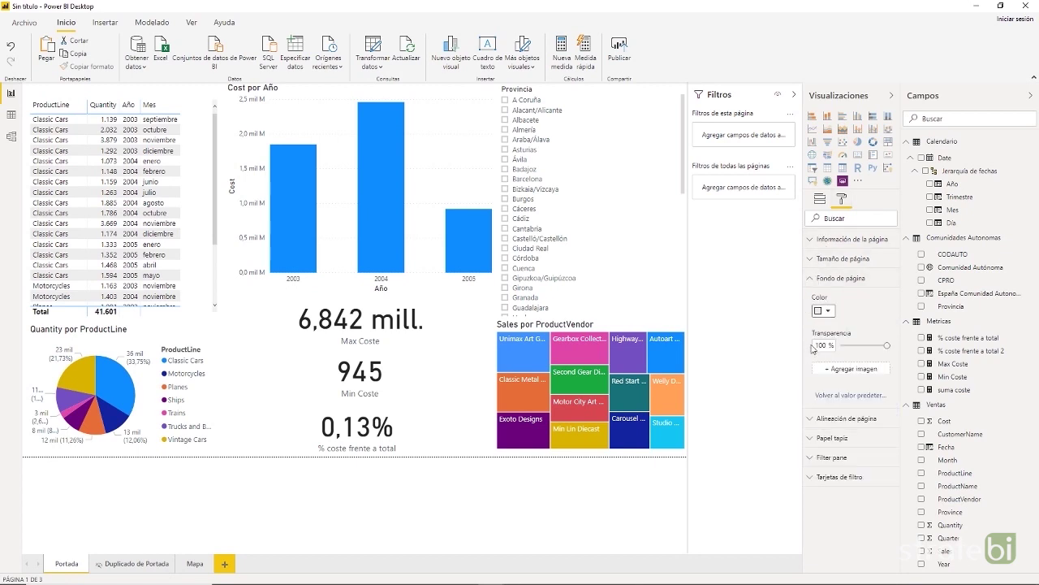
{"action": "left_click_drag", "start_coordinate": [887, 346], "coordinate": [843, 352]}
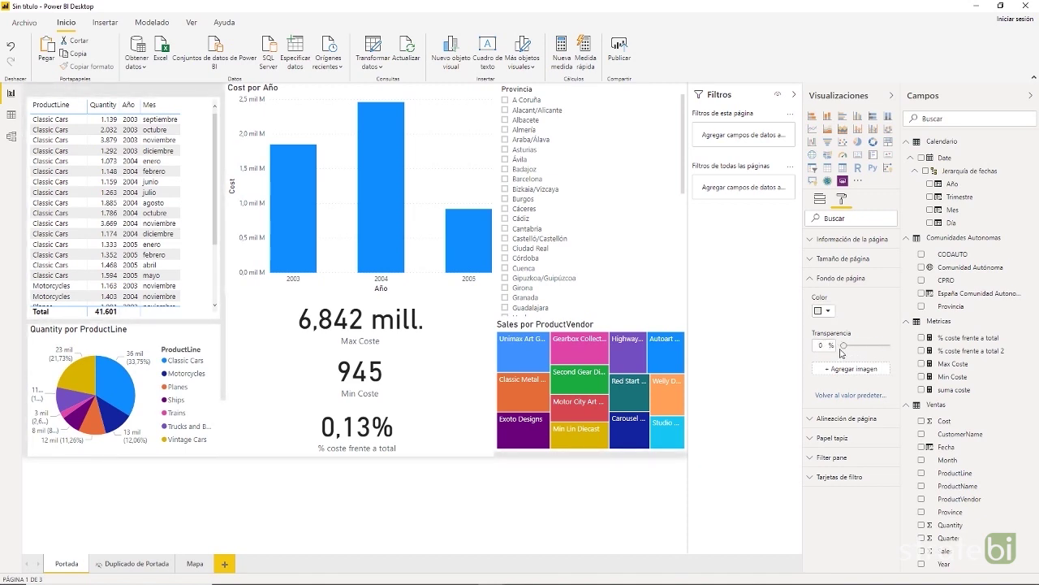
Step: Try the 4:3 page size and restore the page to 16:9
{"action": "left_click", "coordinate": [838, 259]}
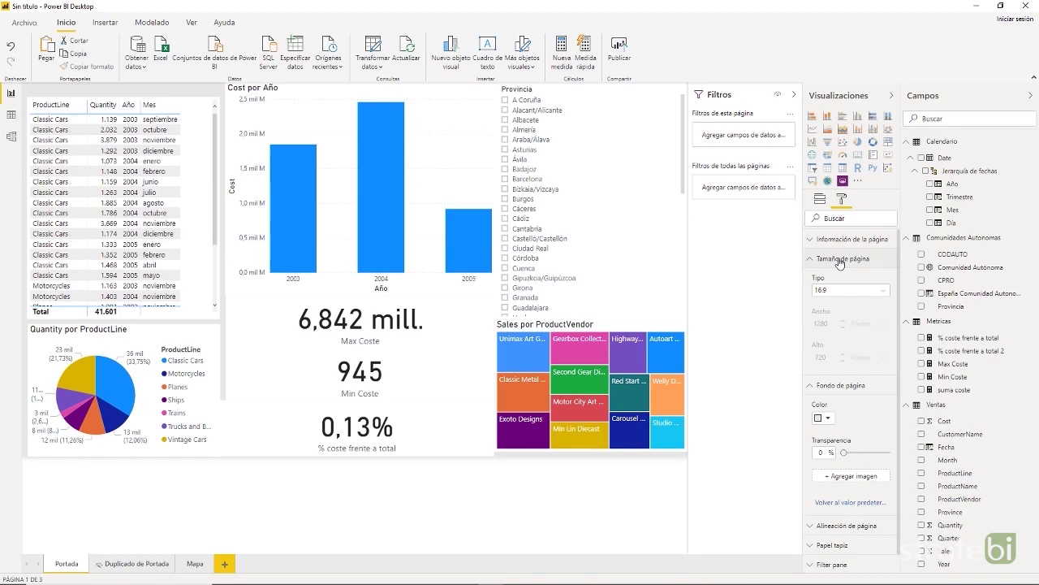
{"action": "left_click", "coordinate": [845, 289]}
{"action": "left_click", "coordinate": [841, 318]}
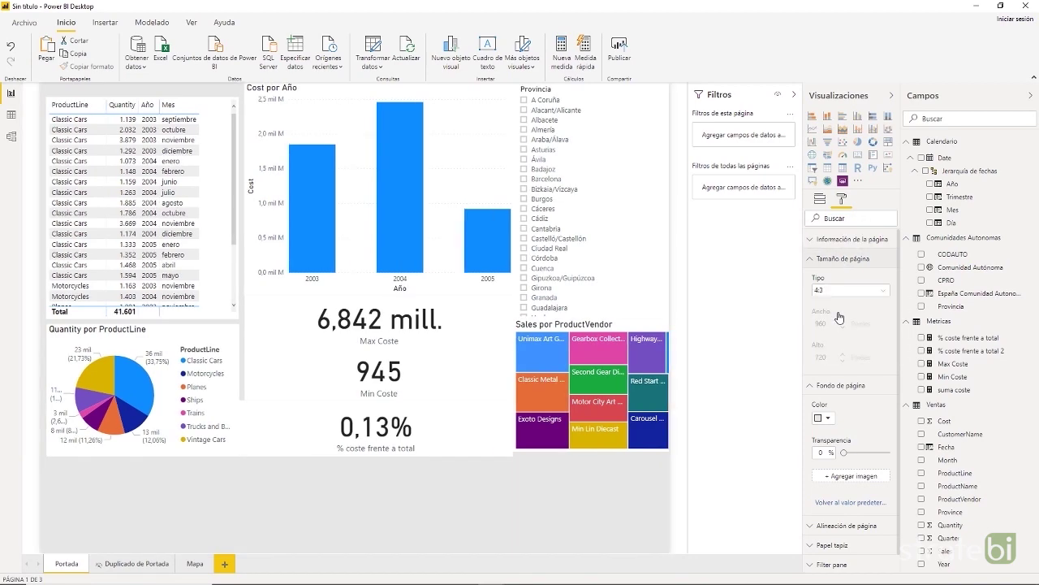
{"action": "left_click", "coordinate": [845, 290]}
{"action": "left_click", "coordinate": [841, 303]}
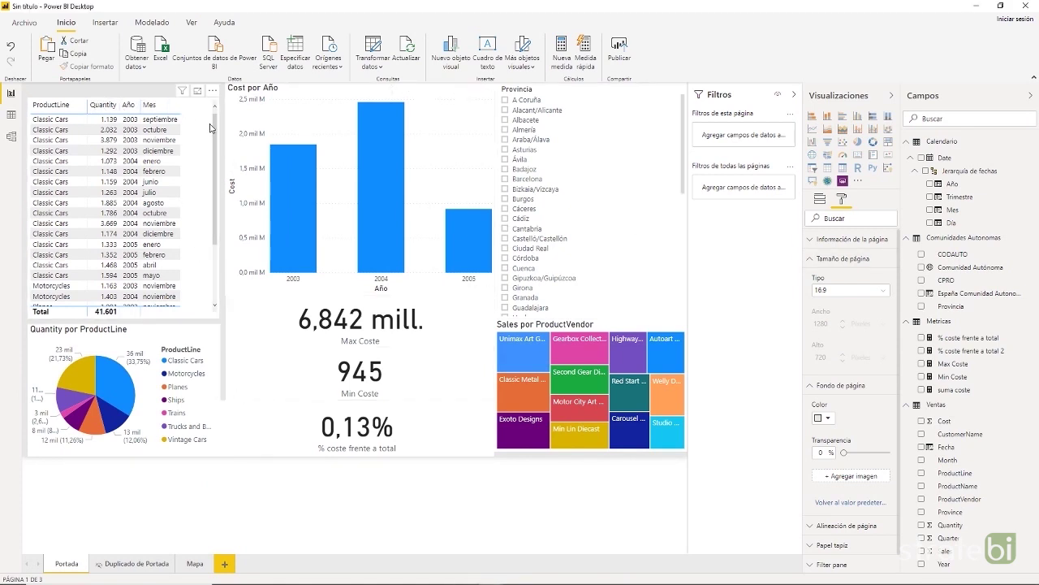
Step: Sort the ProductLine table by Mes and move it over the lower right of the page
{"action": "left_click", "coordinate": [174, 106]}
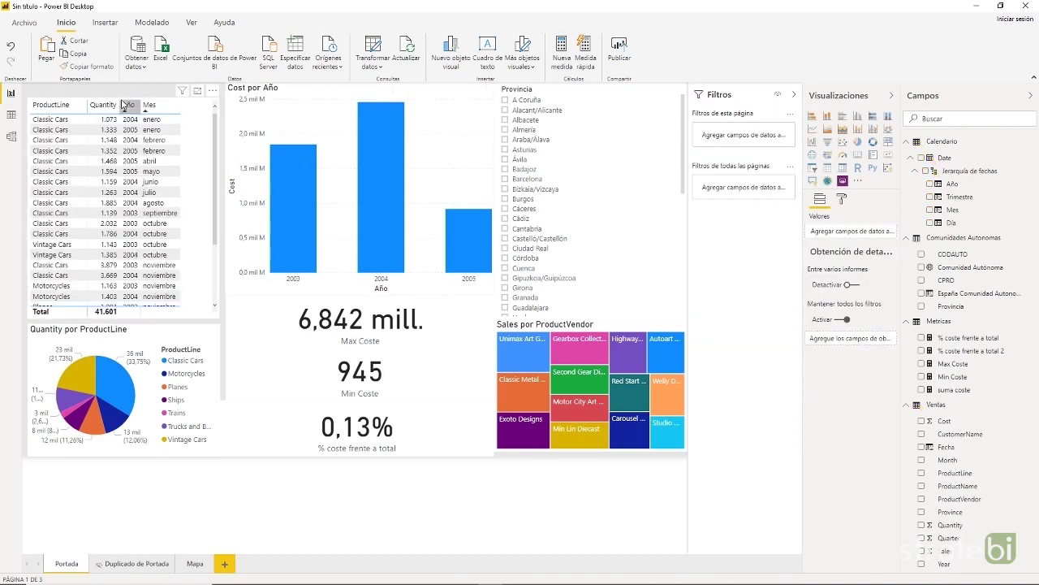
{"action": "left_click", "coordinate": [194, 117]}
{"action": "left_click_drag", "start_coordinate": [185, 315], "coordinate": [695, 408]}
{"action": "left_click", "coordinate": [263, 323]}
{"action": "left_click_drag", "start_coordinate": [263, 322], "coordinate": [55, 103]}
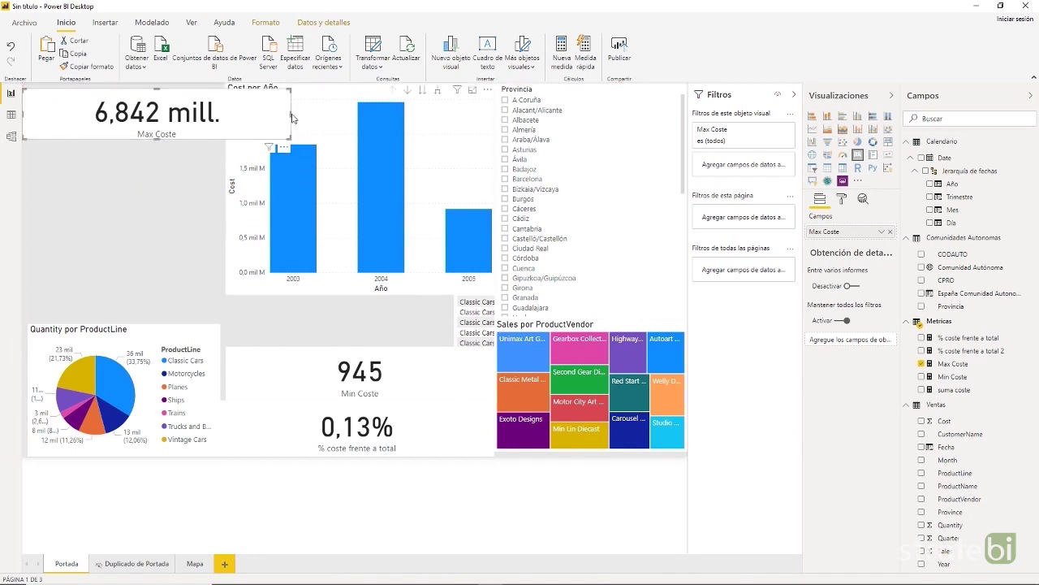
{"action": "left_click_drag", "start_coordinate": [292, 119], "coordinate": [218, 118]}
{"action": "left_click_drag", "start_coordinate": [22, 116], "coordinate": [27, 116]}
Step: Place the Min Coste card directly below Max Coste and narrow it to the same width
{"action": "left_click", "coordinate": [296, 341]}
{"action": "left_click", "coordinate": [297, 351]}
{"action": "left_click_drag", "start_coordinate": [298, 353], "coordinate": [104, 162]}
{"action": "left_click_drag", "start_coordinate": [290, 167], "coordinate": [220, 167]}
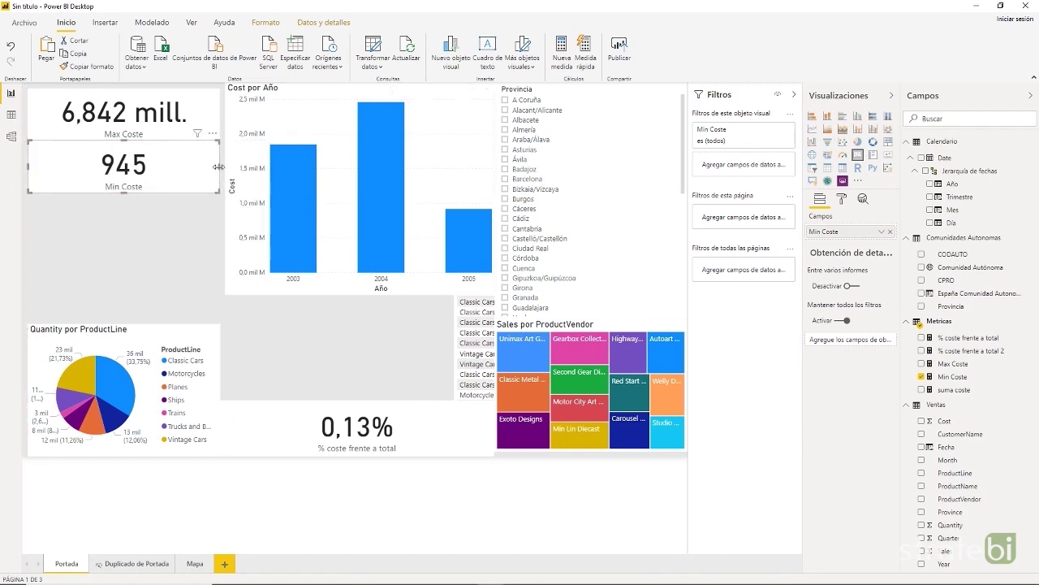
Step: Place the % coste frente a total card below Min Coste and narrow it to match the other cards
{"action": "left_click", "coordinate": [418, 425]}
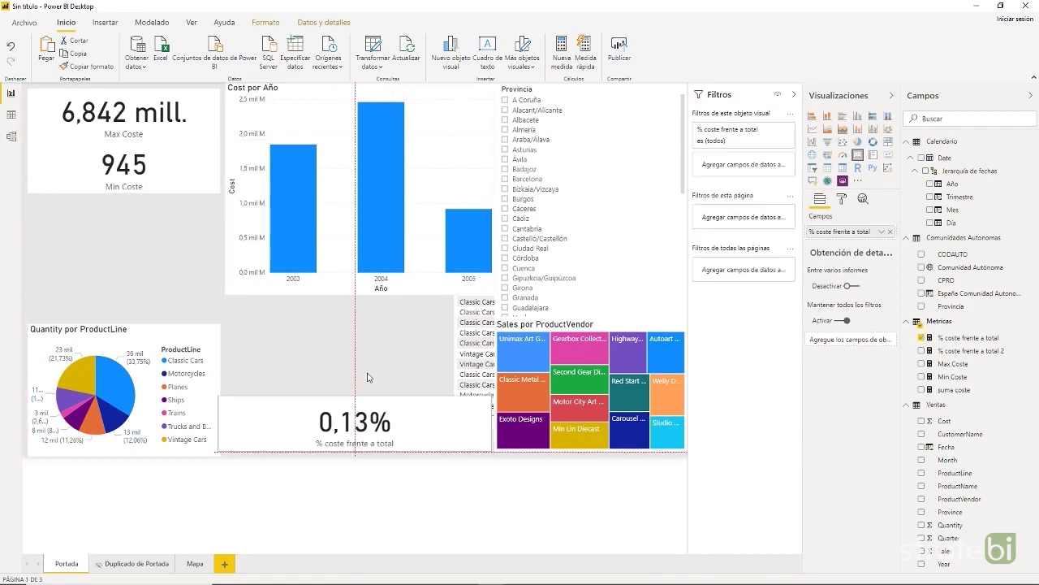
{"action": "left_click_drag", "start_coordinate": [418, 425], "coordinate": [226, 219]}
{"action": "left_click_drag", "start_coordinate": [300, 230], "coordinate": [223, 227]}
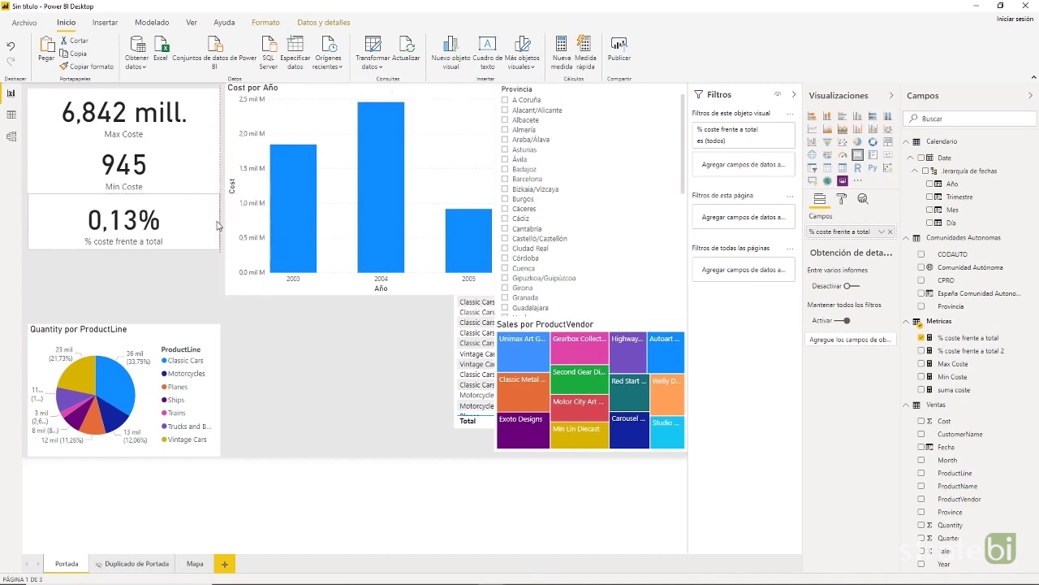
{"action": "left_click", "coordinate": [223, 282]}
{"action": "left_click", "coordinate": [206, 168]}
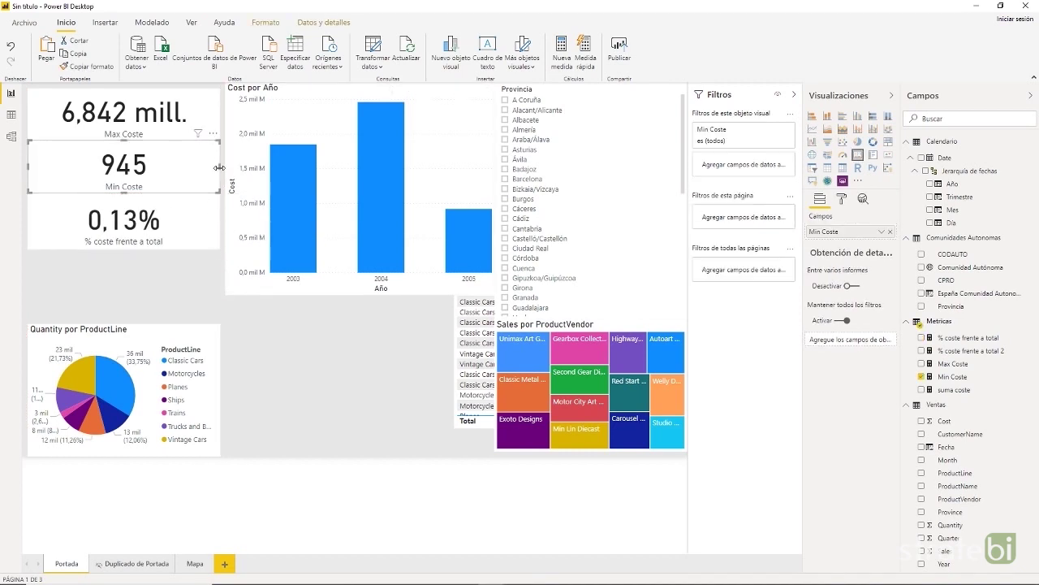
Step: Move the Quantity por ProductLine pie chart to the right and fit the ProductLine table into the space below the three cards
{"action": "left_click", "coordinate": [187, 294]}
{"action": "left_click_drag", "start_coordinate": [180, 328], "coordinate": [366, 333]}
{"action": "left_click", "coordinate": [487, 426]}
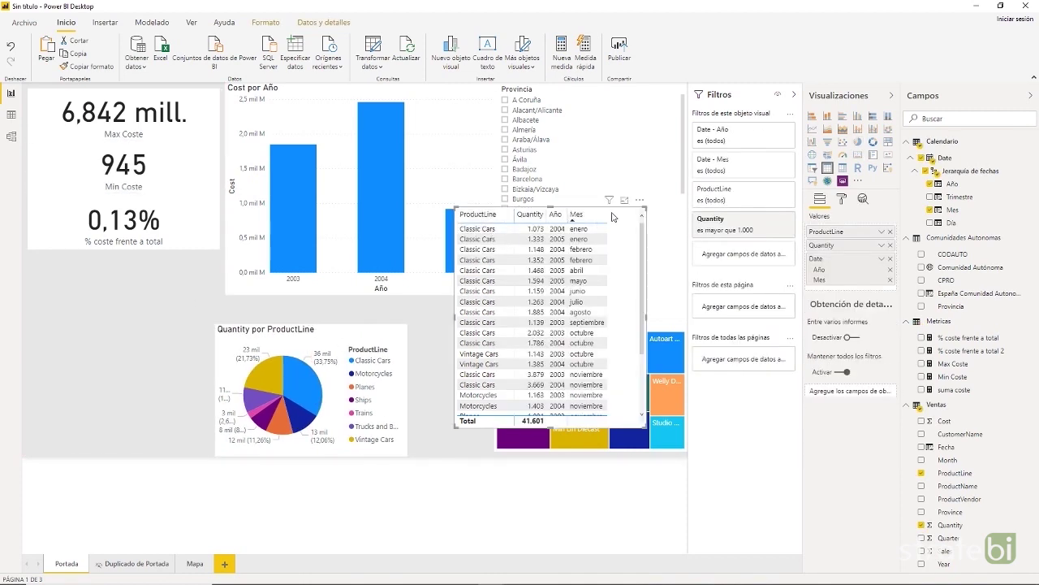
{"action": "left_click", "coordinate": [173, 270]}
{"action": "left_click", "coordinate": [631, 215]}
{"action": "left_click_drag", "start_coordinate": [639, 371], "coordinate": [214, 400]}
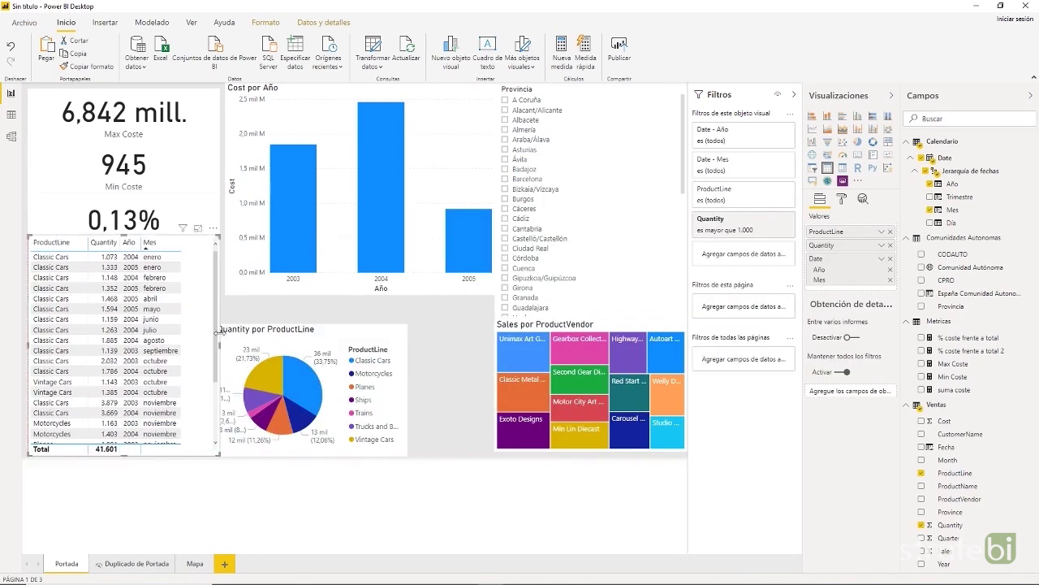
{"action": "left_click_drag", "start_coordinate": [123, 235], "coordinate": [124, 255]}
{"action": "left_click", "coordinate": [186, 451]}
{"action": "left_click_drag", "start_coordinate": [124, 456], "coordinate": [124, 452]}
{"action": "left_click", "coordinate": [210, 428]}
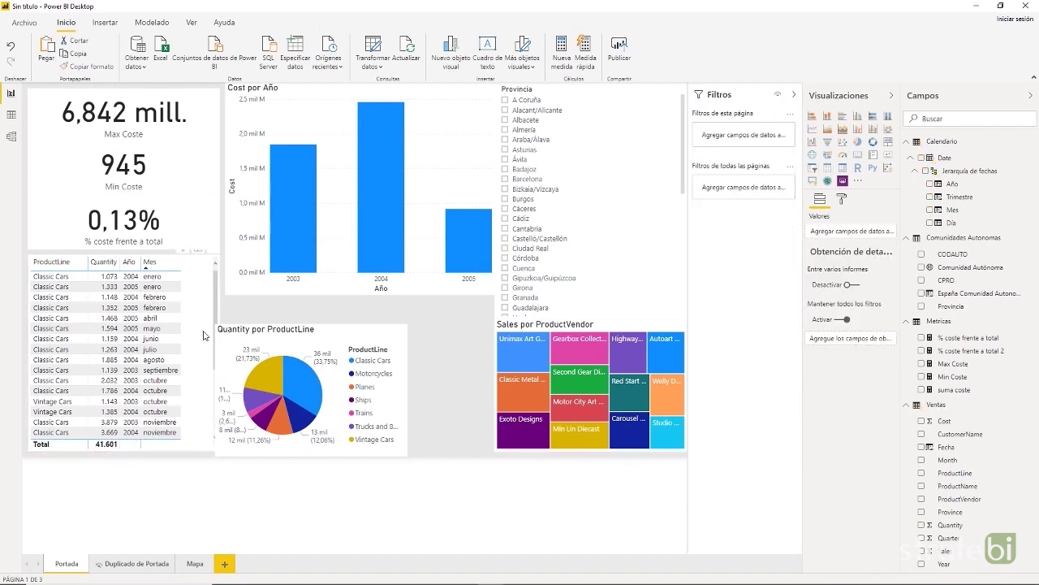
Step: Shorten the Provincia slicer and fit the pie chart beneath the cost chart, reaching the table's lower edge
{"action": "left_click", "coordinate": [588, 169]}
{"action": "left_click_drag", "start_coordinate": [595, 276], "coordinate": [590, 189]}
{"action": "left_click_drag", "start_coordinate": [318, 344], "coordinate": [329, 316]}
{"action": "left_click_drag", "start_coordinate": [322, 428], "coordinate": [323, 451]}
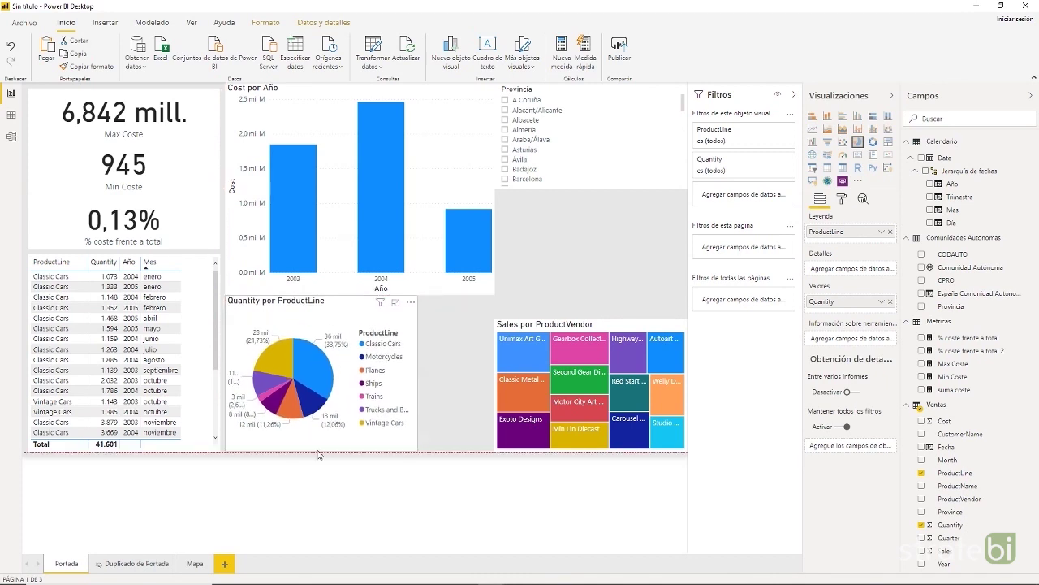
Step: Shrink the Cost por Año chart and move it right, then put the Sales por ProductVendor treemap in its former place
{"action": "left_click", "coordinate": [452, 124]}
{"action": "left_click_drag", "start_coordinate": [227, 84], "coordinate": [278, 113]}
{"action": "left_click_drag", "start_coordinate": [335, 151], "coordinate": [528, 240]}
{"action": "left_click", "coordinate": [520, 422]}
{"action": "left_click_drag", "start_coordinate": [607, 327], "coordinate": [341, 99]}
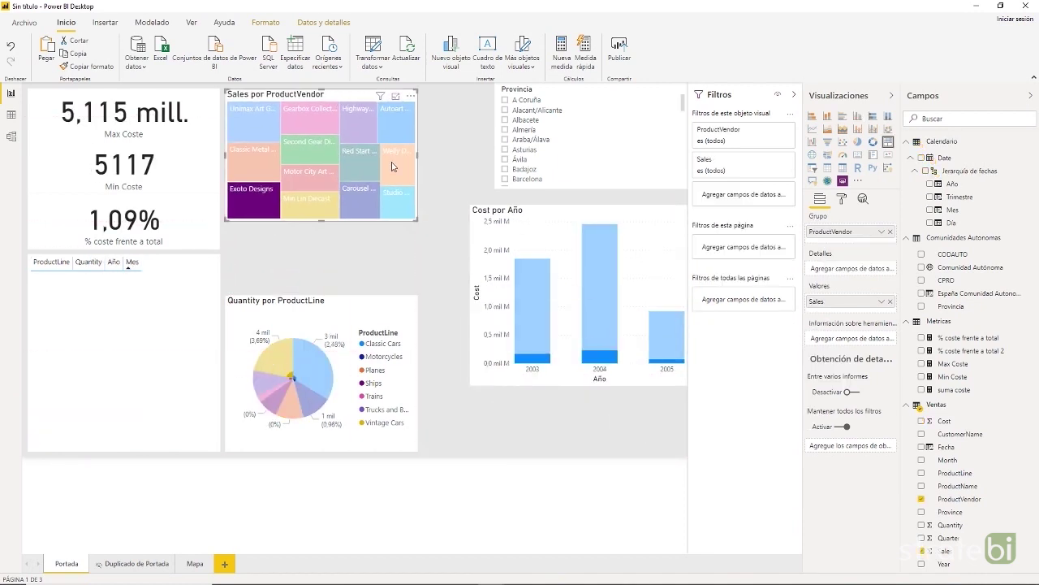
Step: Stretch the pie chart upward and the treemap downward so they meet along the line between the cards and the table
{"action": "left_click", "coordinate": [322, 296]}
{"action": "left_click_drag", "start_coordinate": [322, 296], "coordinate": [321, 256]}
{"action": "left_click_drag", "start_coordinate": [321, 220], "coordinate": [318, 250]}
{"action": "left_click", "coordinate": [365, 284]}
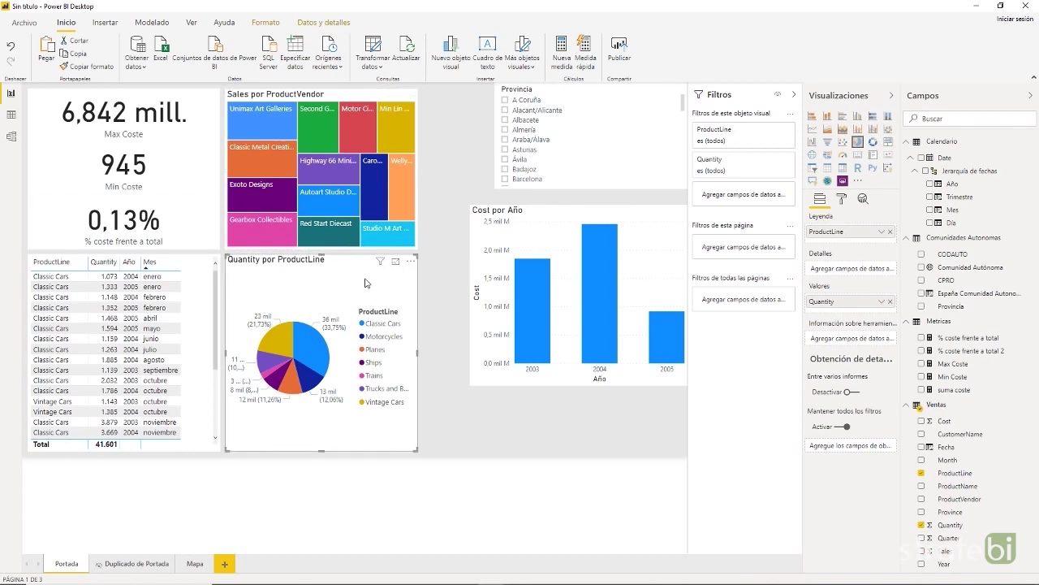
Step: Move the Cost por Año chart to the page's lower-right corner and widen it on both sides
{"action": "left_click_drag", "start_coordinate": [574, 220], "coordinate": [562, 285]}
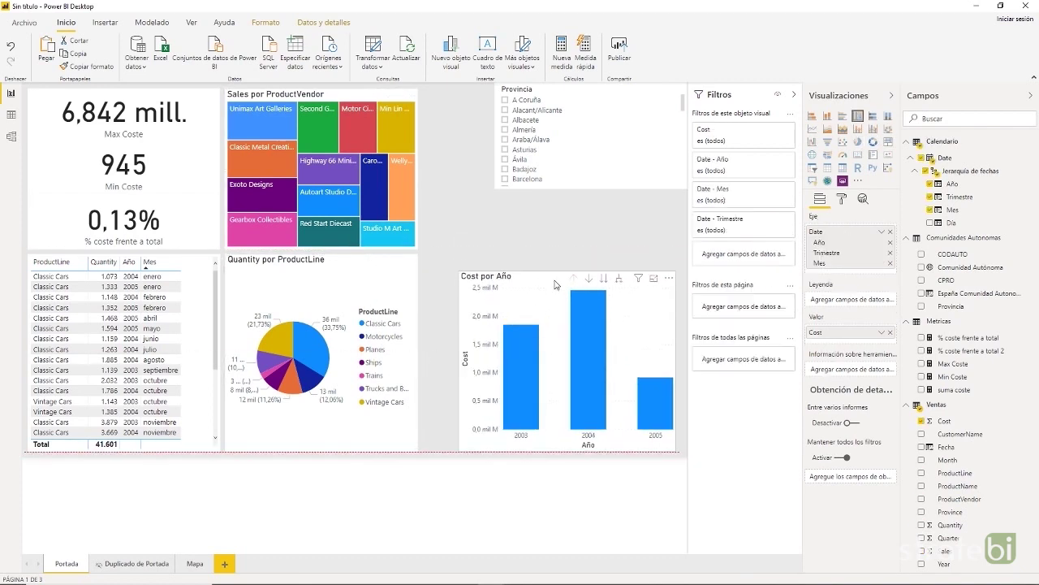
{"action": "left_click_drag", "start_coordinate": [678, 364], "coordinate": [682, 363]}
{"action": "left_click_drag", "start_coordinate": [459, 364], "coordinate": [443, 353]}
Step: Widen the pie chart and the Sales por ProductVendor treemap up to the right-hand column
{"action": "left_click", "coordinate": [349, 272]}
{"action": "left_click", "coordinate": [351, 97]}
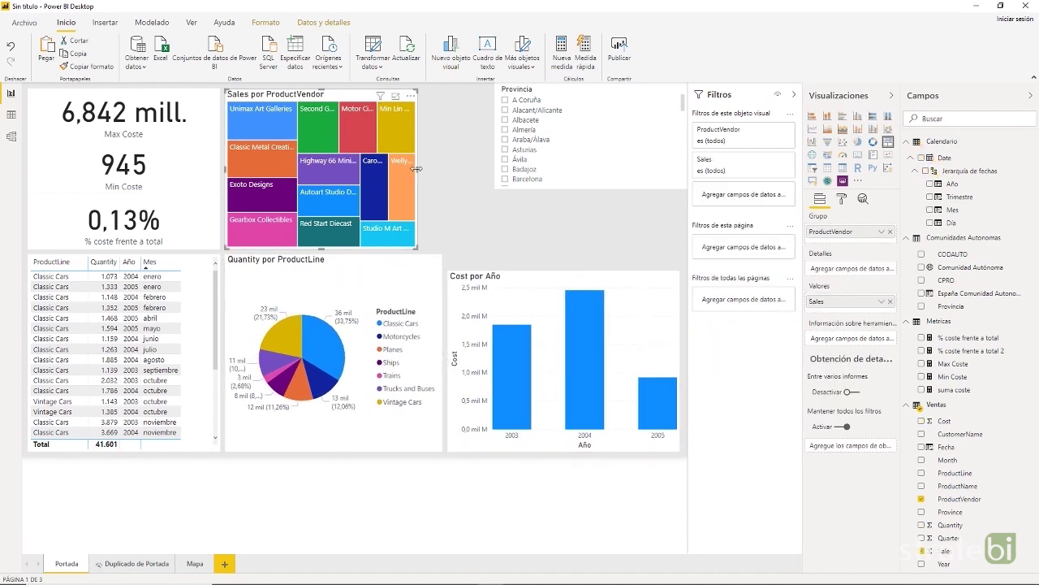
{"action": "left_click_drag", "start_coordinate": [416, 169], "coordinate": [441, 168]}
Step: Fit the Provincia slicer into the upper-right space beside the treemap and extend the Cost por Año chart up to it
{"action": "left_click_drag", "start_coordinate": [552, 97], "coordinate": [506, 103]}
{"action": "left_click_drag", "start_coordinate": [541, 193], "coordinate": [533, 249]}
{"action": "left_click_drag", "start_coordinate": [641, 168], "coordinate": [679, 168]}
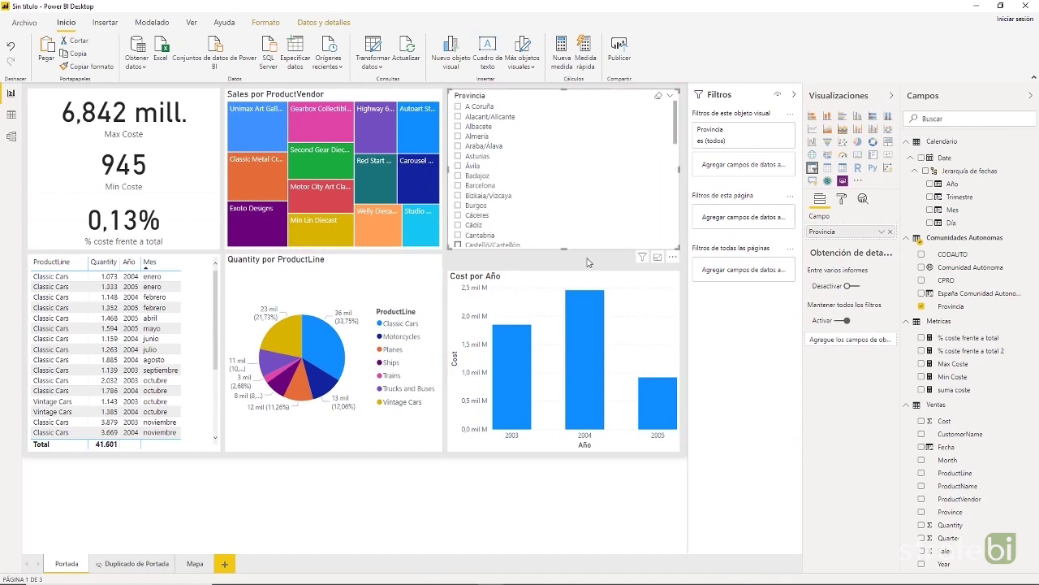
{"action": "left_click_drag", "start_coordinate": [572, 277], "coordinate": [562, 253]}
{"action": "left_click", "coordinate": [445, 256]}
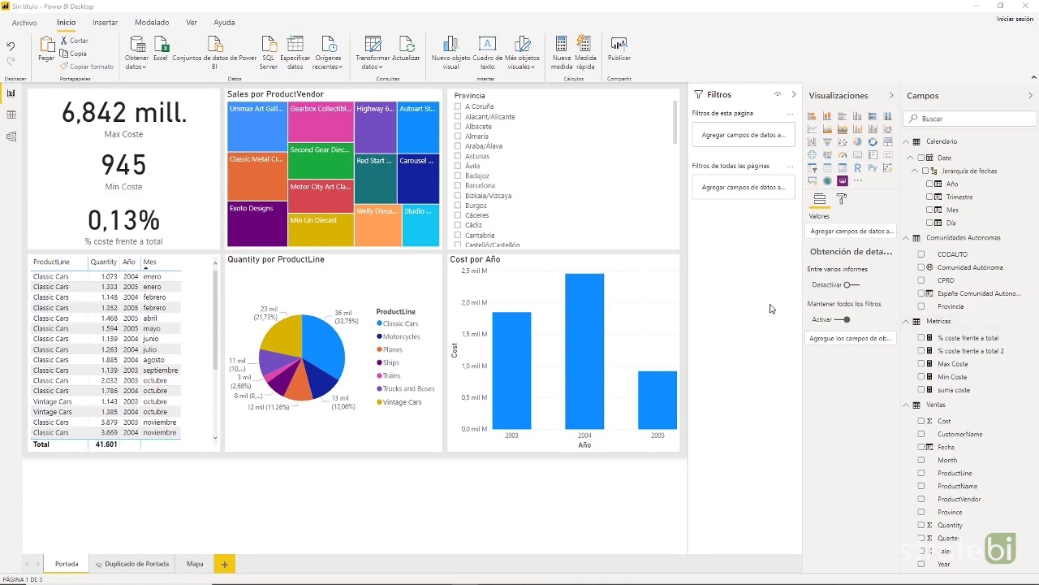
Step: Group the Max Coste, Min Coste and % coste frente a total cards
{"action": "left_click", "coordinate": [130, 107]}
{"action": "left_click", "coordinate": [153, 168]}
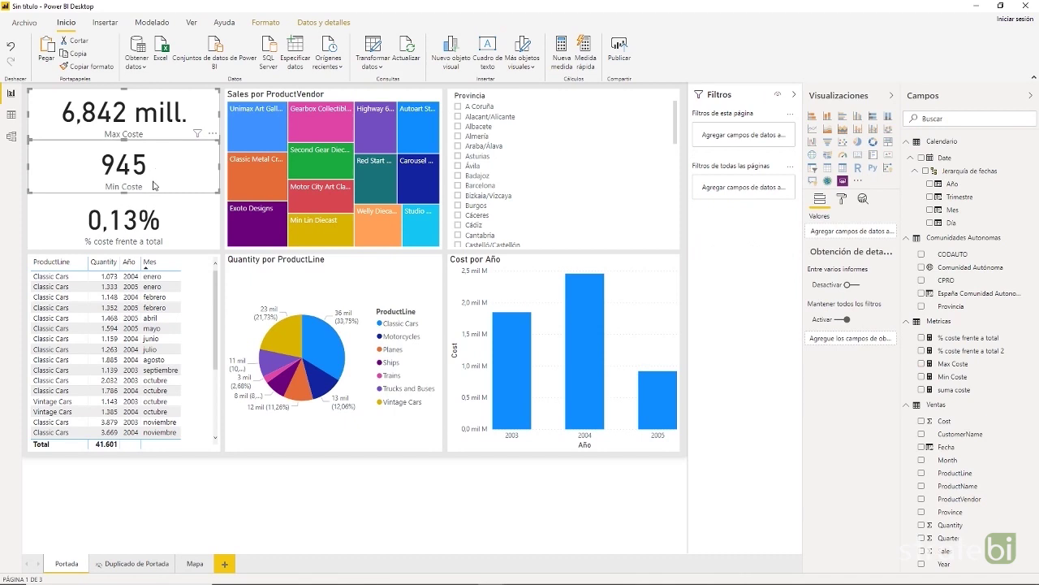
{"action": "left_click", "coordinate": [164, 218]}
{"action": "right_click", "coordinate": [164, 218]}
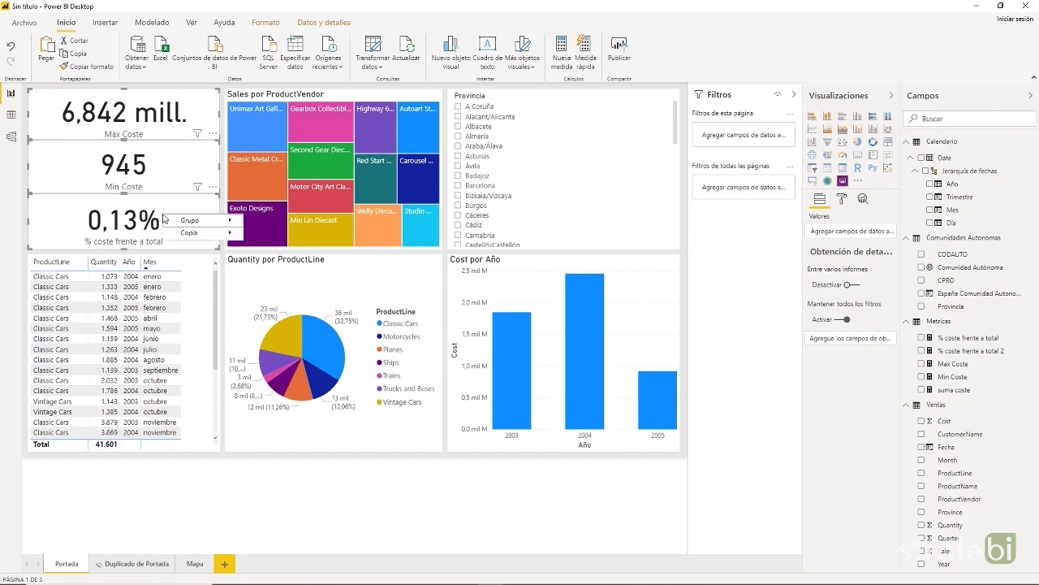
{"action": "mouse_move", "coordinate": [203, 220]}
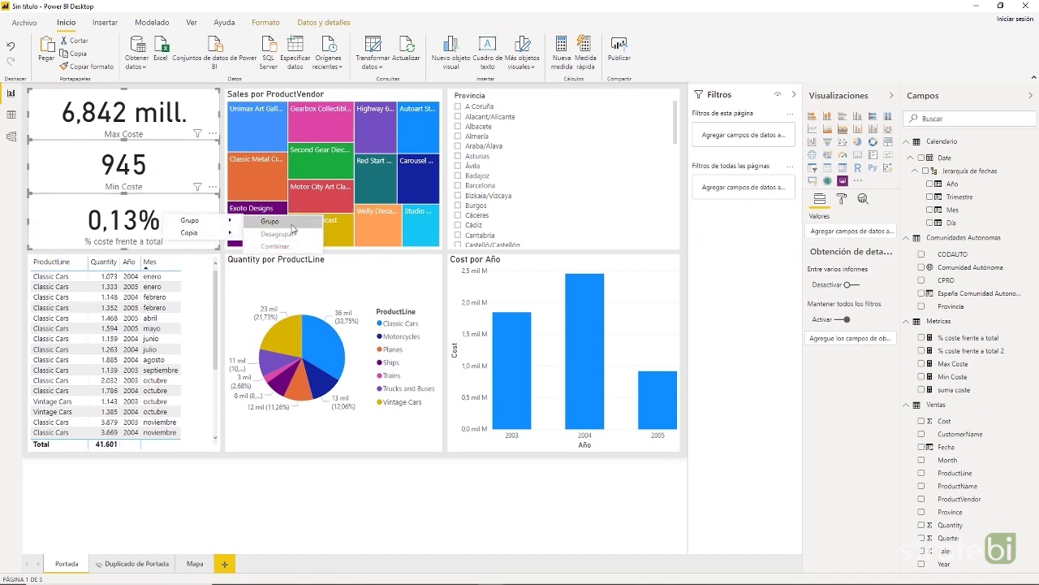
{"action": "left_click", "coordinate": [270, 221]}
{"action": "left_click", "coordinate": [189, 220]}
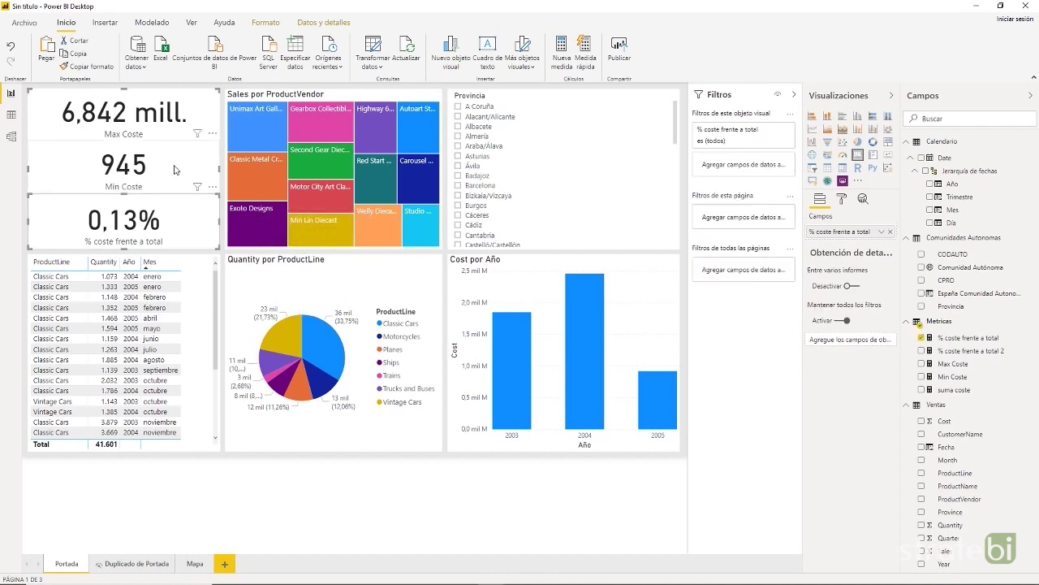
Step: Test moving the grouped cards together and return them to their original place
{"action": "key", "text": "Escape"}
{"action": "left_click", "coordinate": [175, 168]}
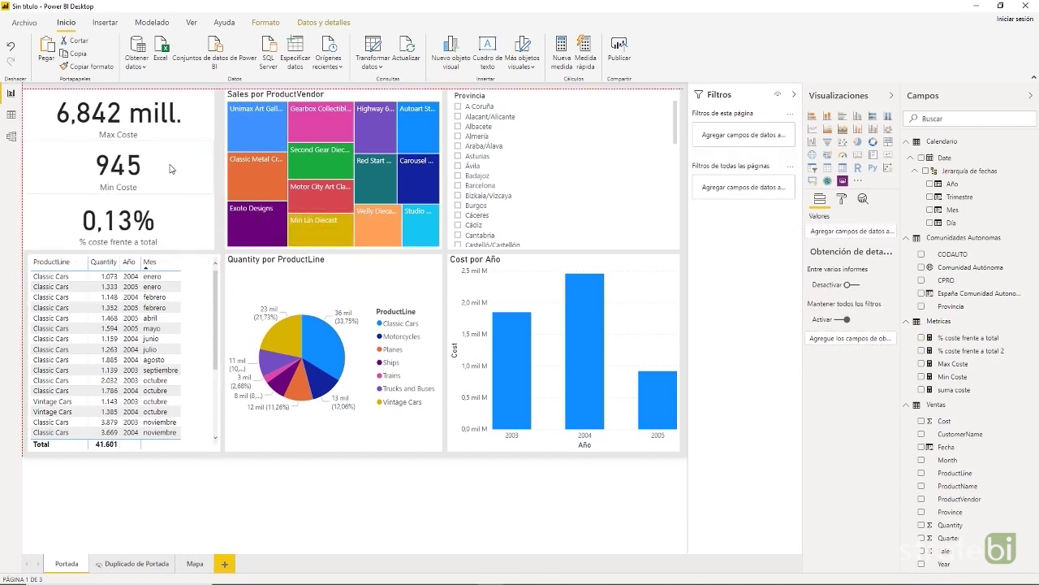
{"action": "left_click", "coordinate": [175, 168]}
{"action": "mouse_move", "coordinate": [223, 172]}
{"action": "left_mouse_down"}
{"action": "mouse_move", "coordinate": [192, 172]}
{"action": "mouse_move", "coordinate": [221, 172]}
{"action": "left_mouse_up"}
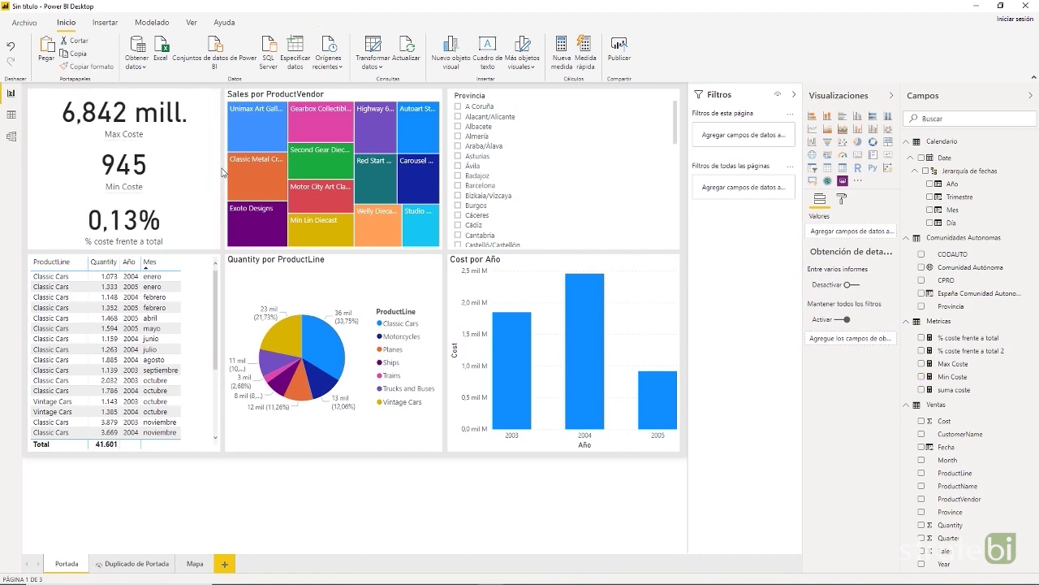
Step: Change the pie chart's title to "Cantidad por Linea"
{"action": "left_click", "coordinate": [319, 278]}
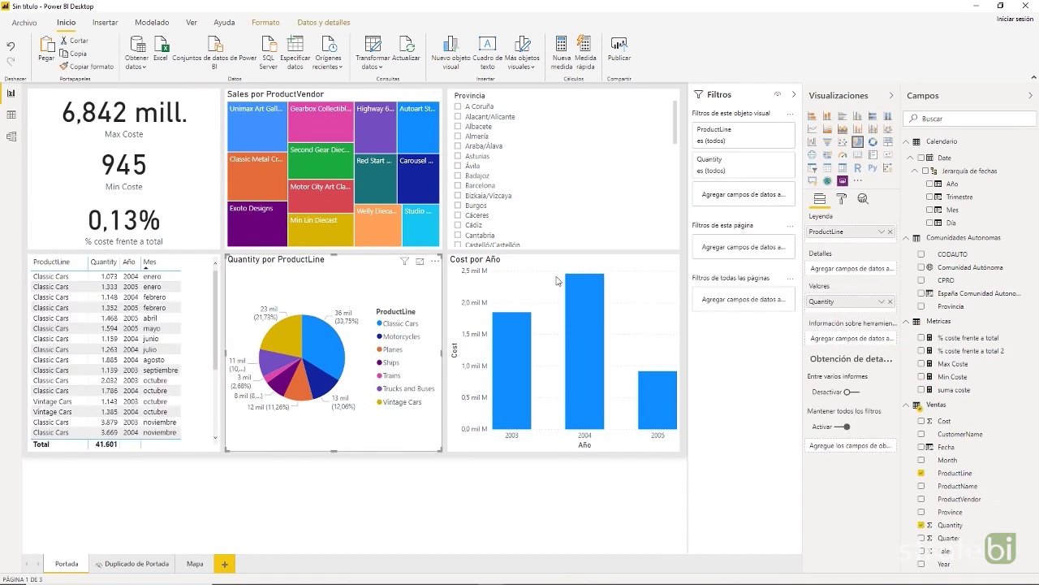
{"action": "left_click", "coordinate": [844, 201]}
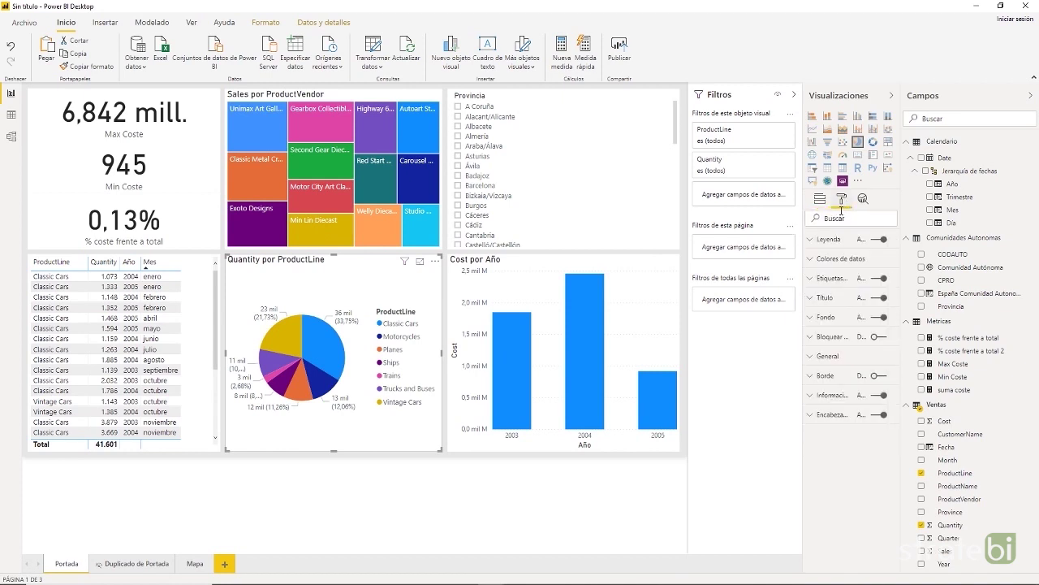
{"action": "left_click", "coordinate": [819, 298]}
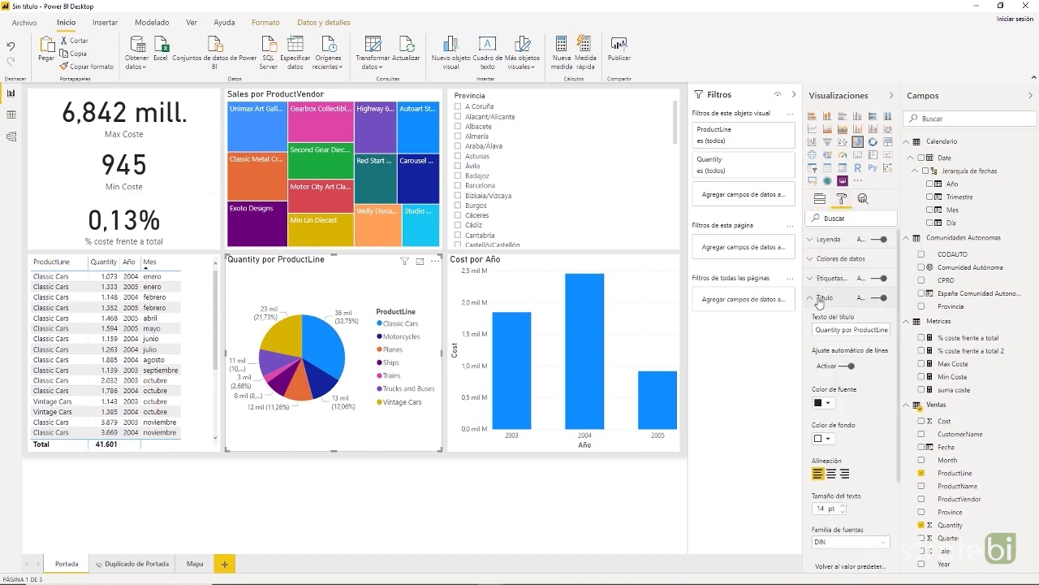
{"action": "left_click", "coordinate": [841, 331]}
{"action": "key", "text": "ctrl+a"}
{"action": "type", "text": "C"}
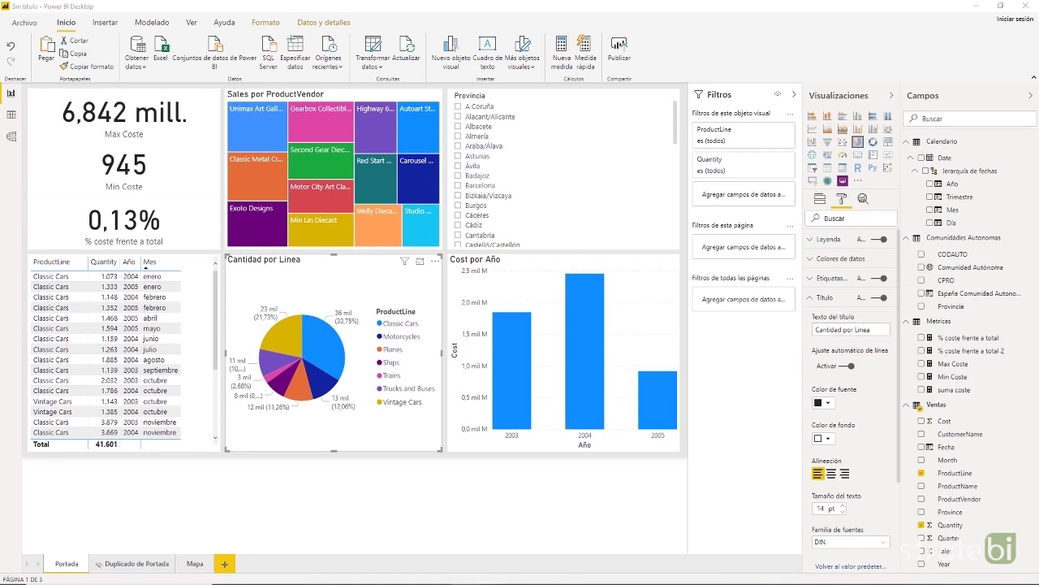
Step: Turn off the pie chart's title
{"action": "left_click", "coordinate": [823, 299]}
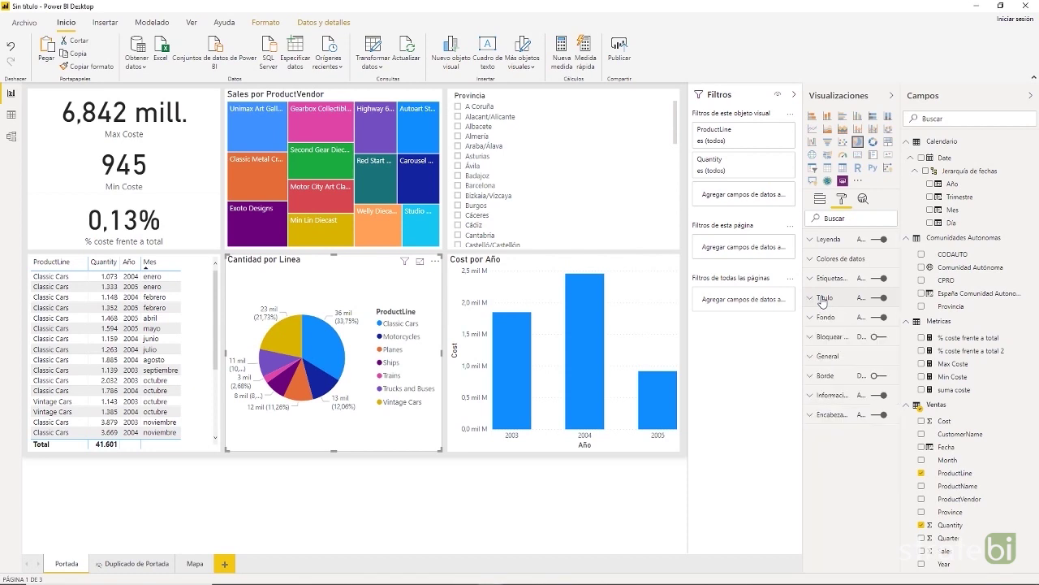
{"action": "left_click", "coordinate": [878, 299]}
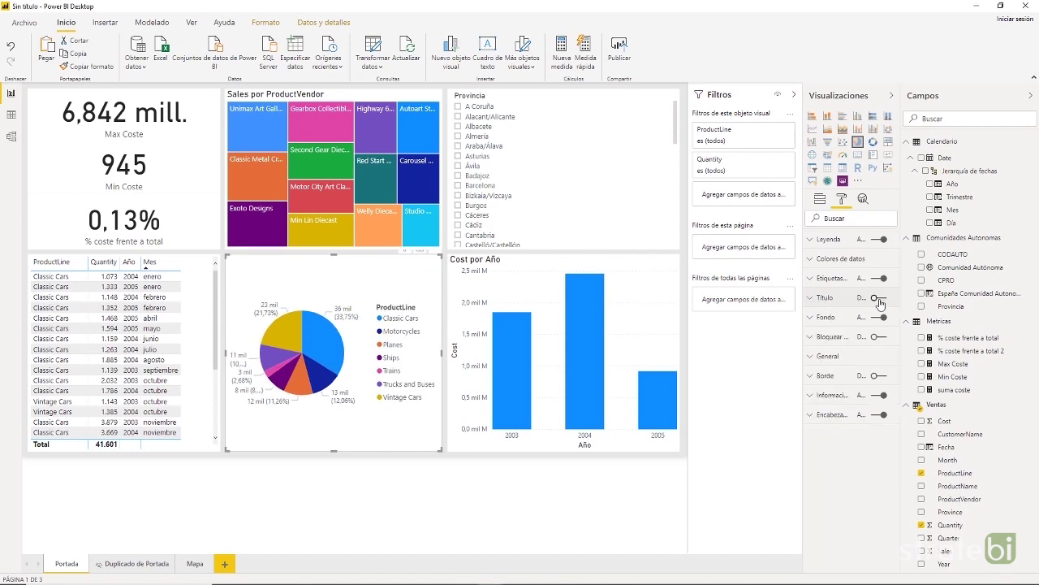
Step: Turn the pie chart's title back on and test hiding its data labels and its legend
{"action": "left_click", "coordinate": [879, 299]}
{"action": "left_click", "coordinate": [876, 278]}
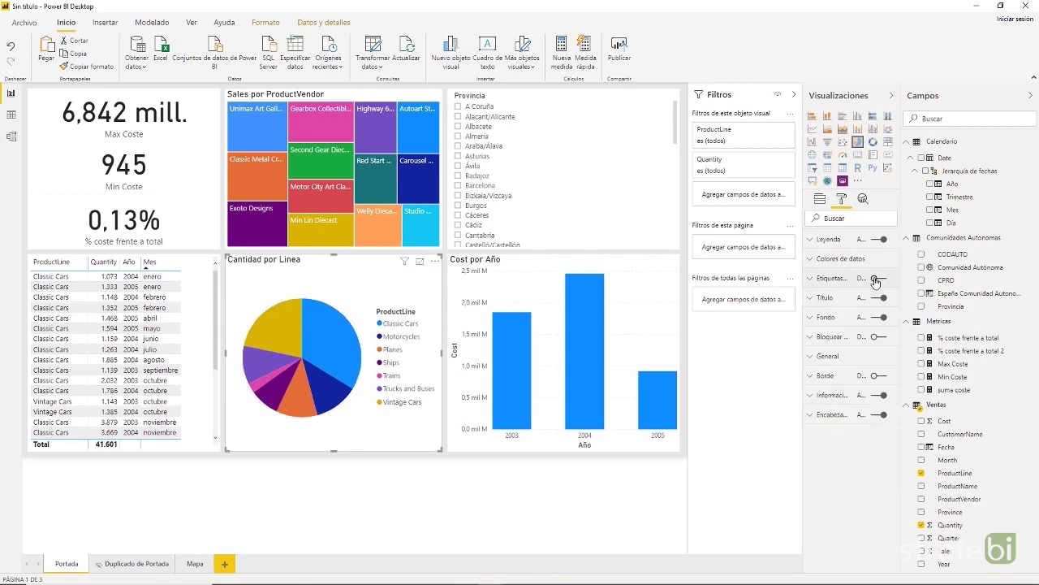
{"action": "left_click", "coordinate": [877, 278]}
{"action": "left_click", "coordinate": [877, 239]}
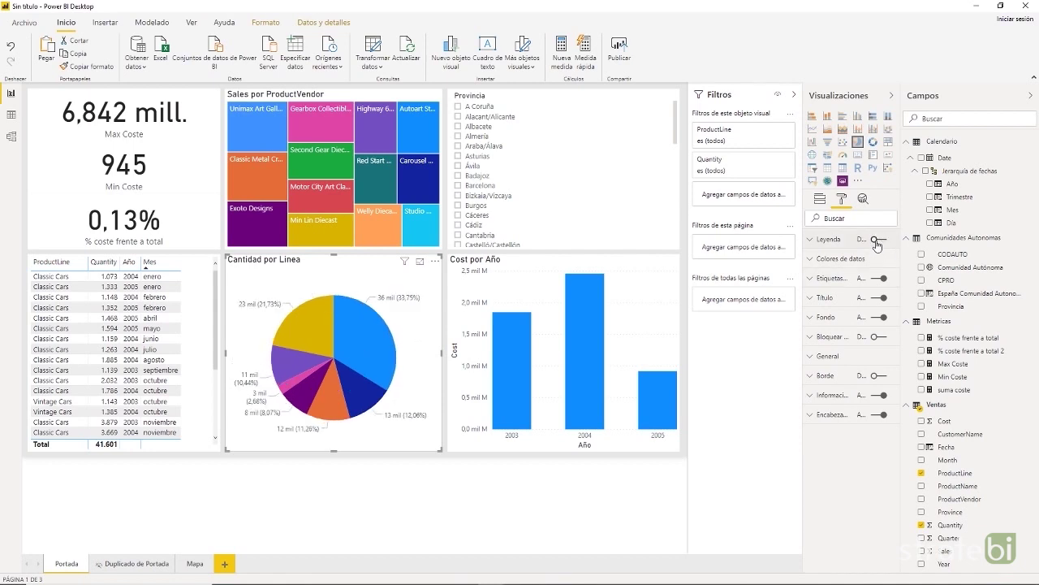
Step: Set the Classic Cars data colour of the pie chart to the red theme colour
{"action": "left_click", "coordinate": [853, 259]}
{"action": "left_click", "coordinate": [828, 291]}
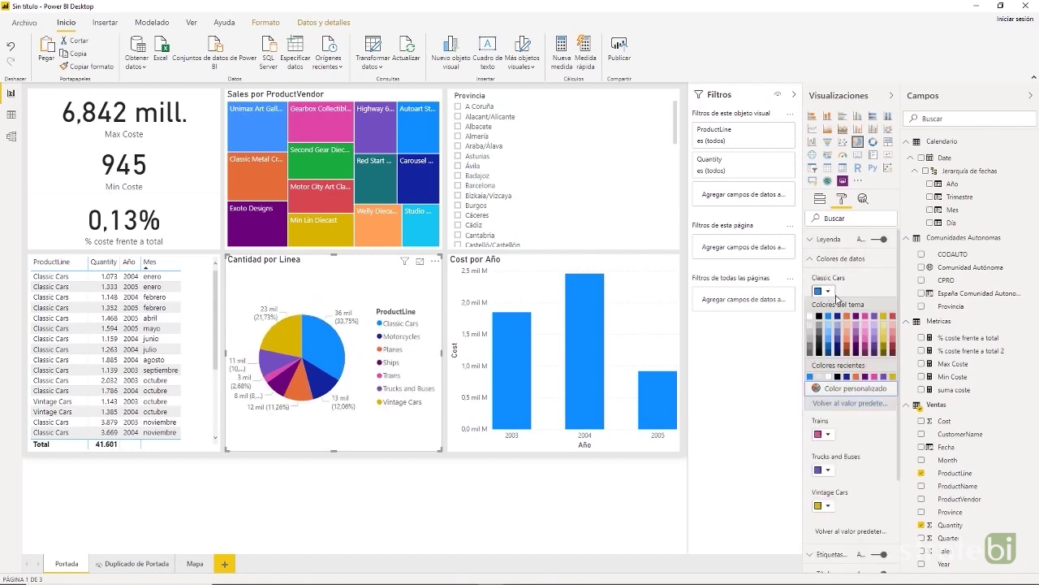
{"action": "left_click", "coordinate": [894, 317]}
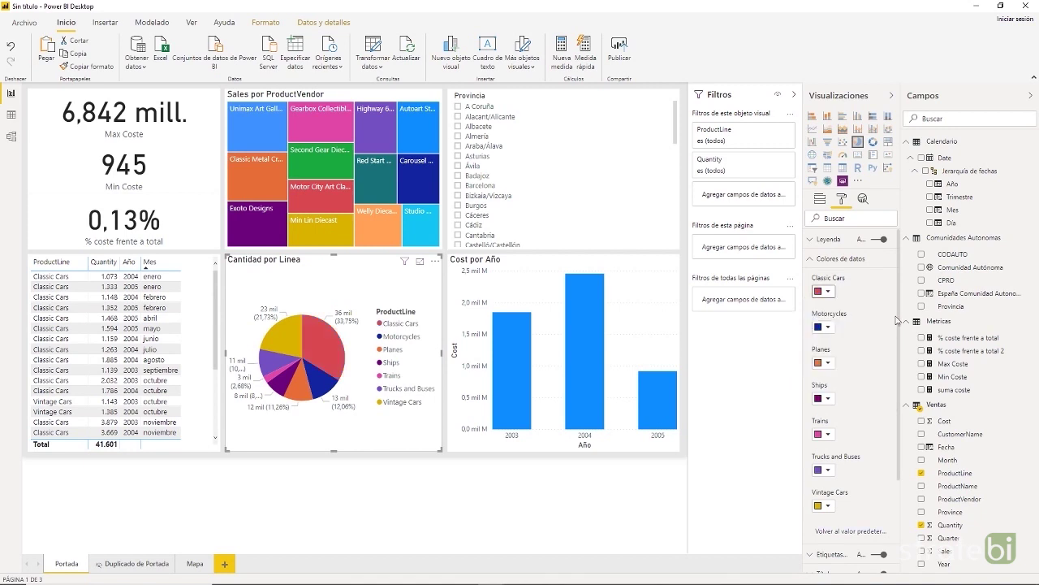
{"action": "left_click", "coordinate": [810, 262]}
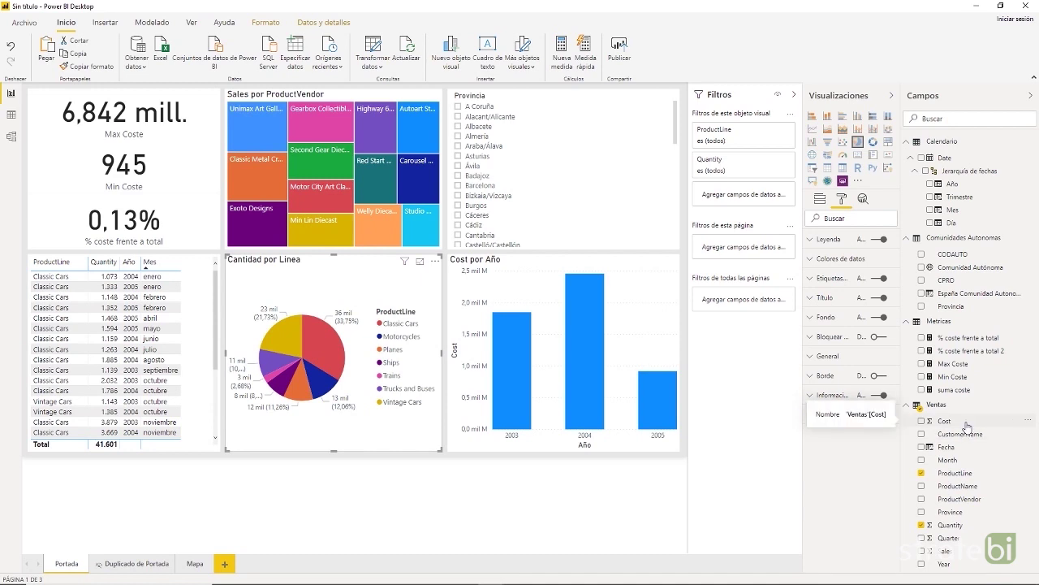
Step: Rename the pie chart's ProductLine legend field to "Linea" for this visual
{"action": "left_click", "coordinate": [821, 201]}
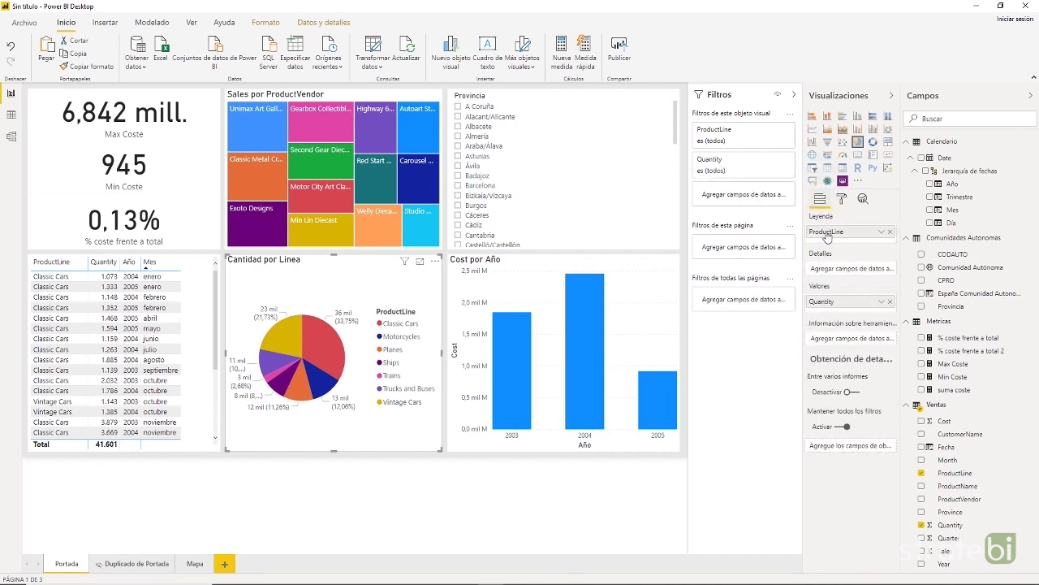
{"action": "right_click", "coordinate": [827, 235]}
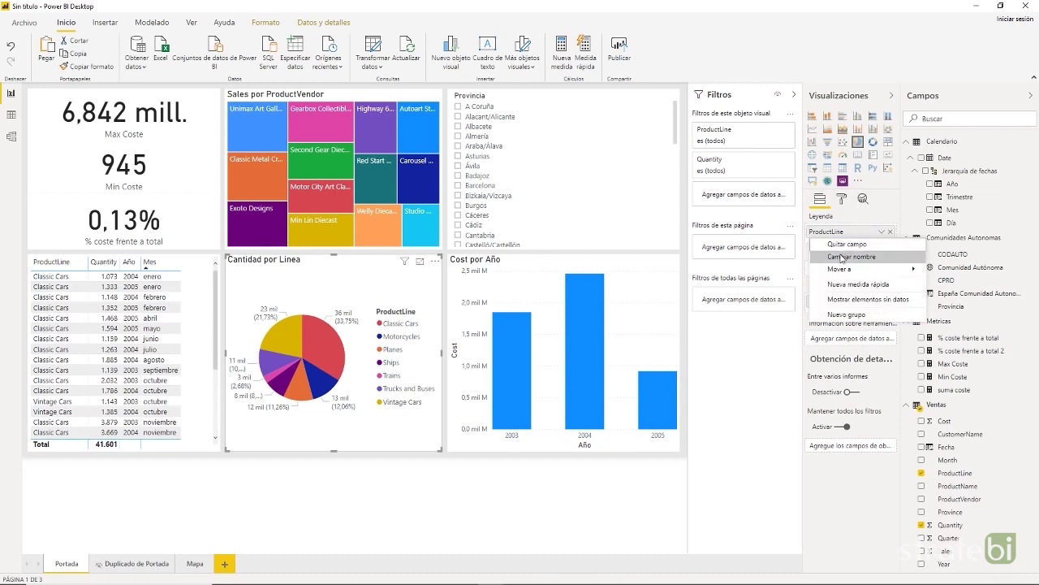
{"action": "left_click", "coordinate": [841, 256]}
{"action": "type", "text": "Line"}
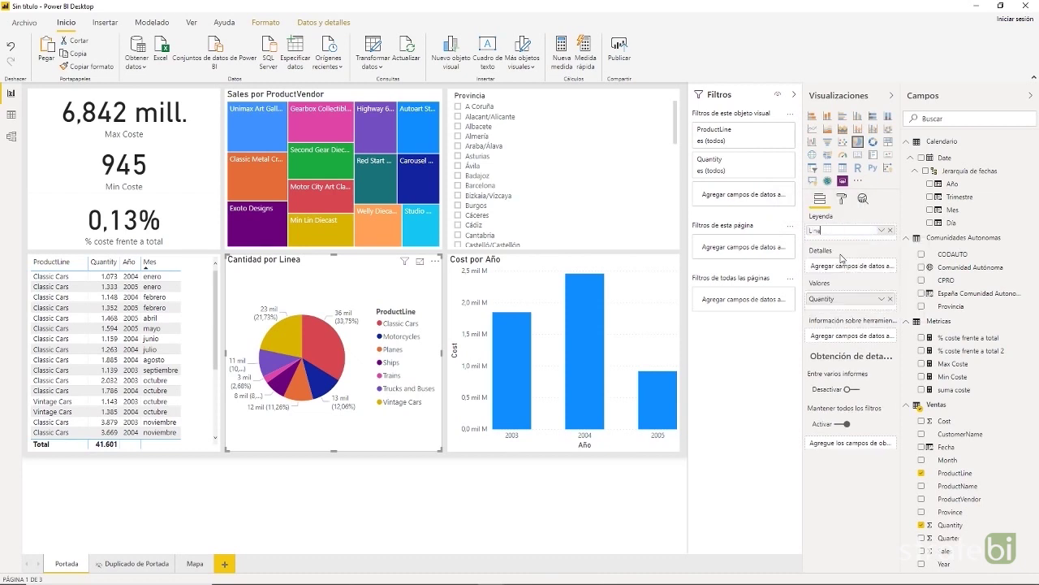
{"action": "type", "text": "a"}
{"action": "key", "text": "Return"}
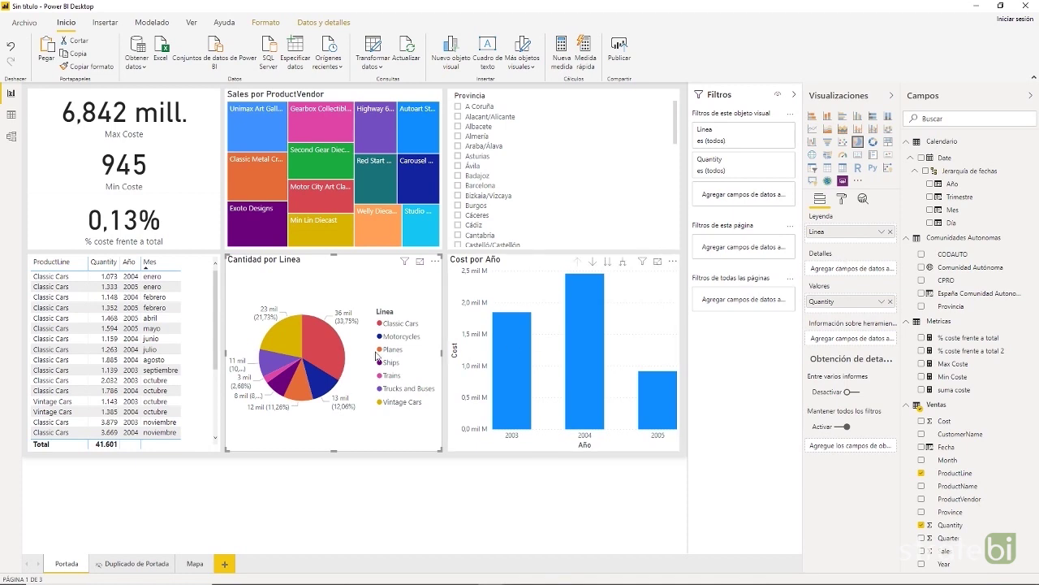
{"action": "mouse_move", "coordinate": [299, 350]}
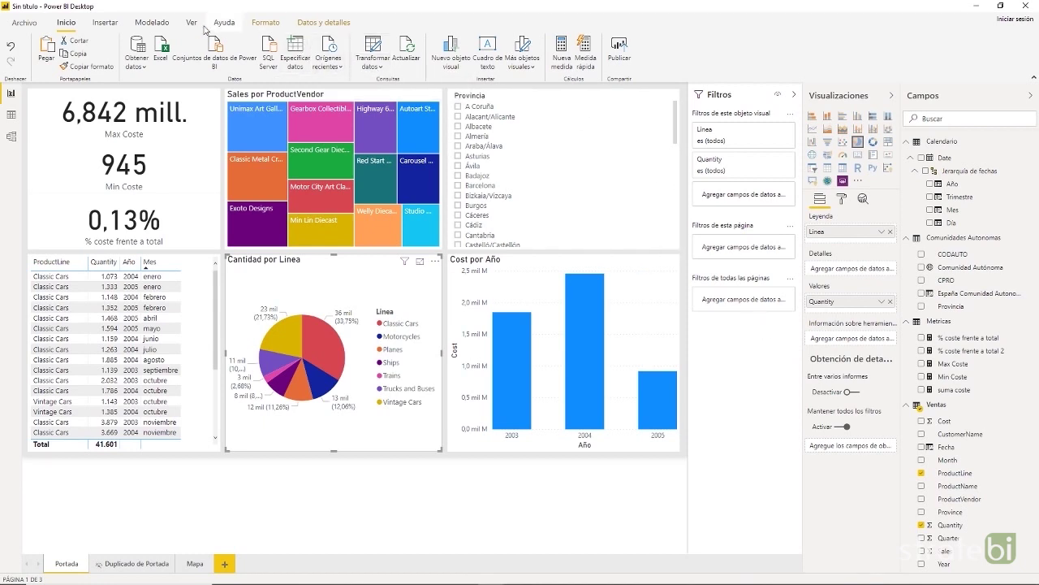
Step: Search the Power BI visuals marketplace for "aquarium"
{"action": "left_click", "coordinate": [523, 65]}
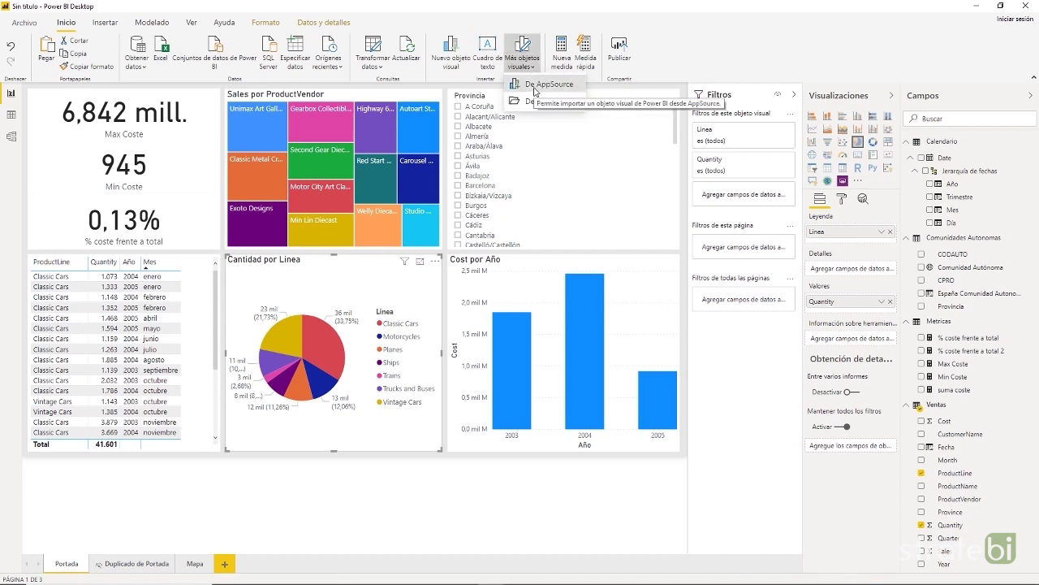
{"action": "left_click", "coordinate": [723, 72]}
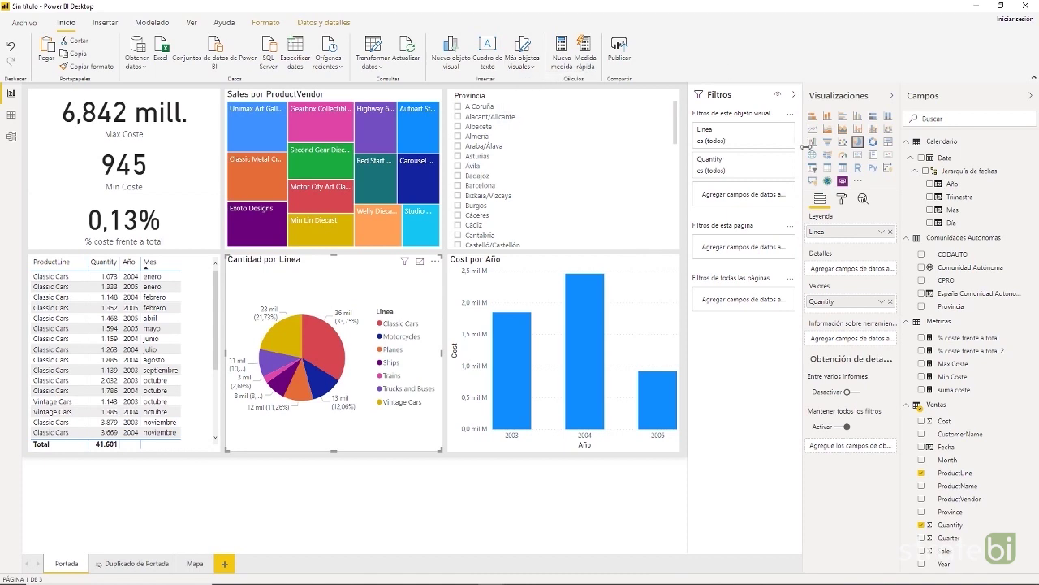
{"action": "left_click", "coordinate": [859, 182]}
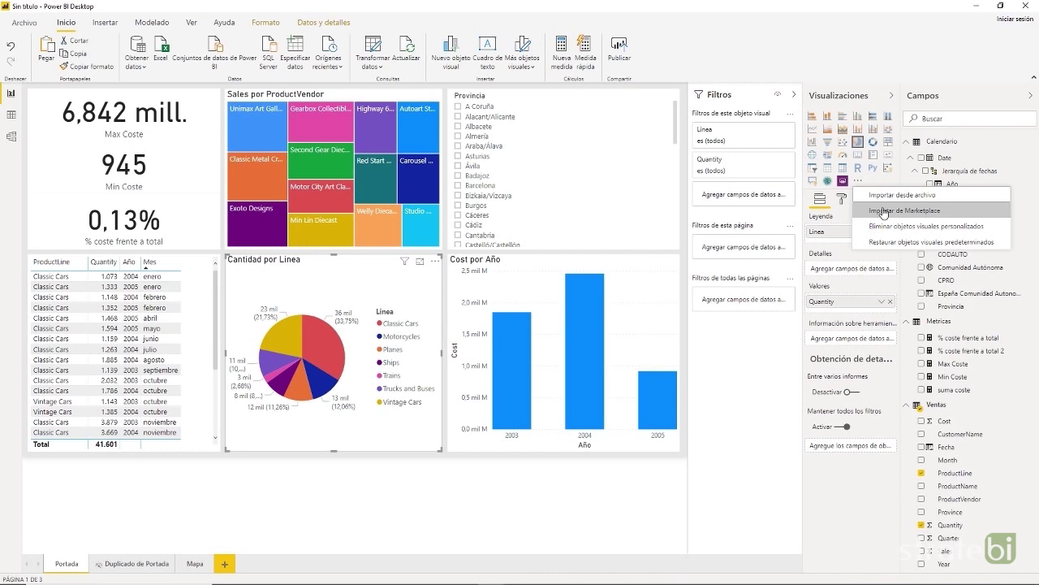
{"action": "left_click", "coordinate": [883, 212]}
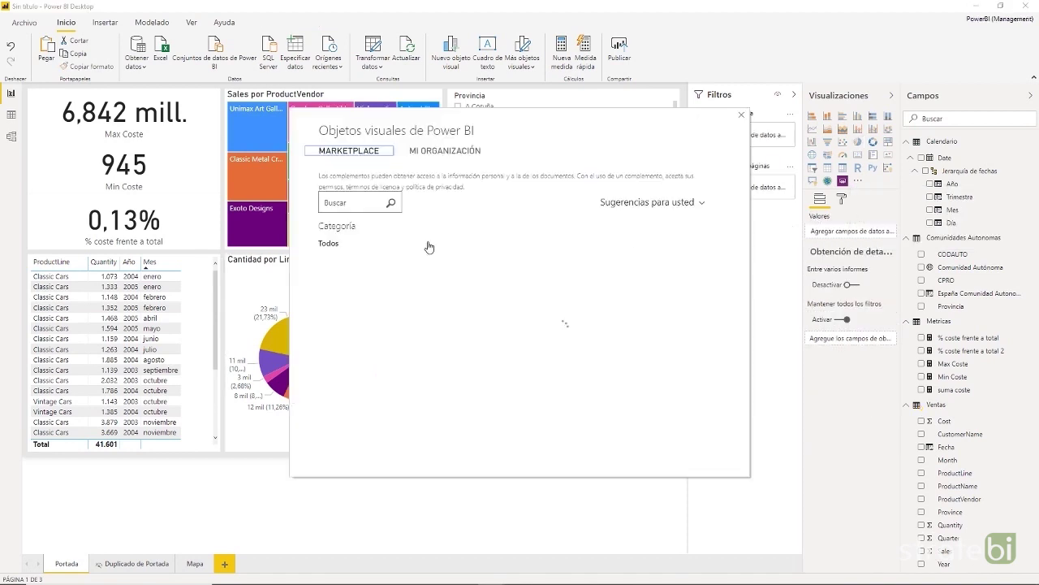
{"action": "left_click", "coordinate": [365, 204]}
{"action": "type", "text": "aquarium"}
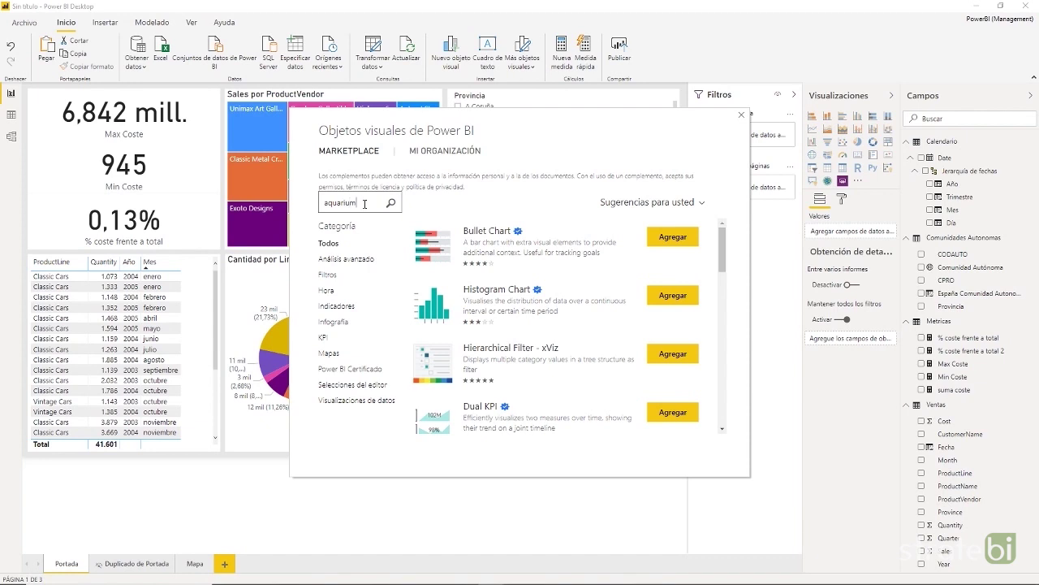
{"action": "key", "text": "Return"}
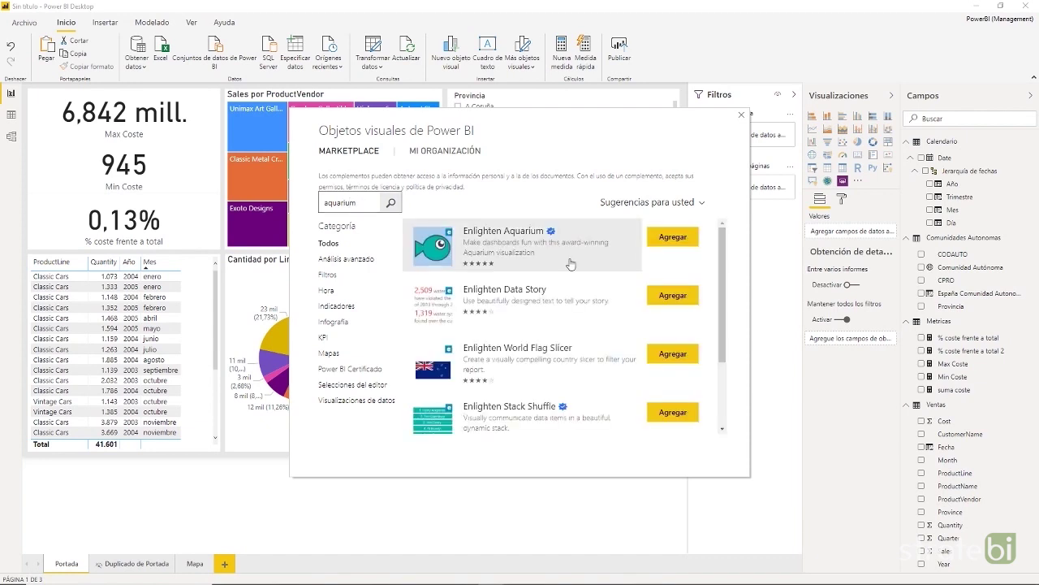
Step: Import the Enlighten Aquarium custom visual from the marketplace into the report
{"action": "mouse_move", "coordinate": [552, 240]}
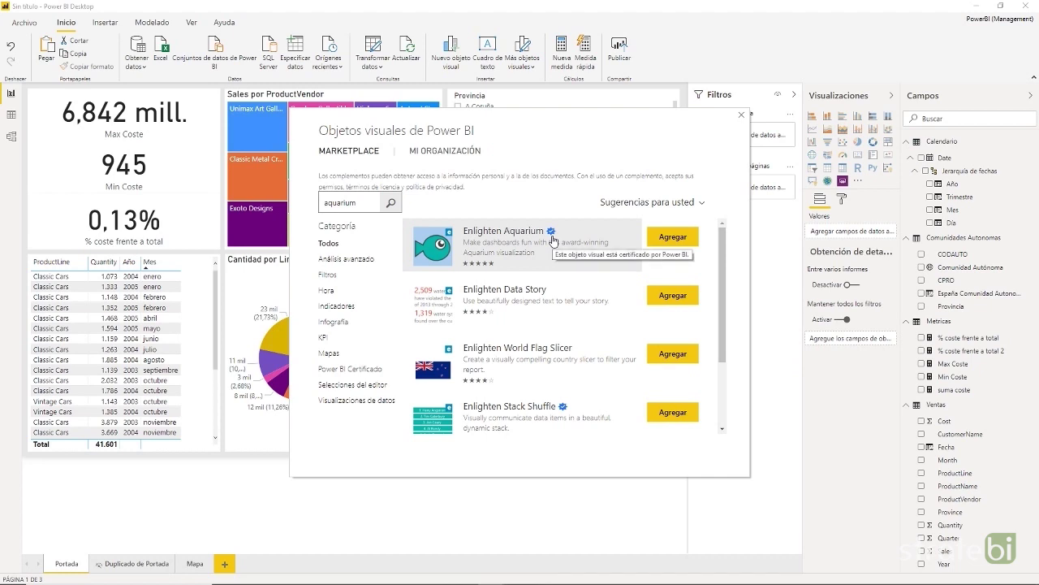
{"action": "left_click", "coordinate": [672, 237]}
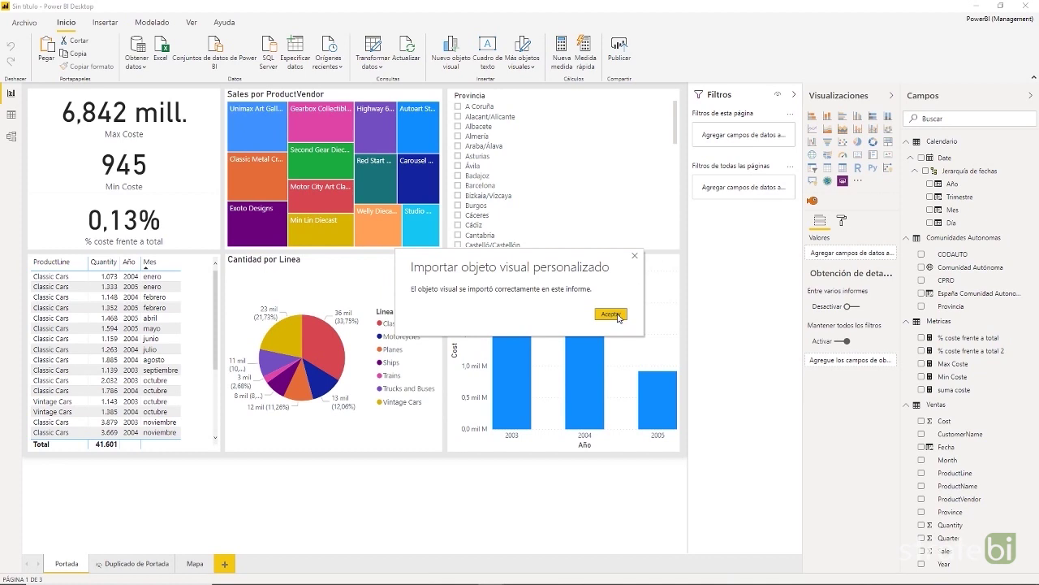
{"action": "left_click", "coordinate": [618, 314]}
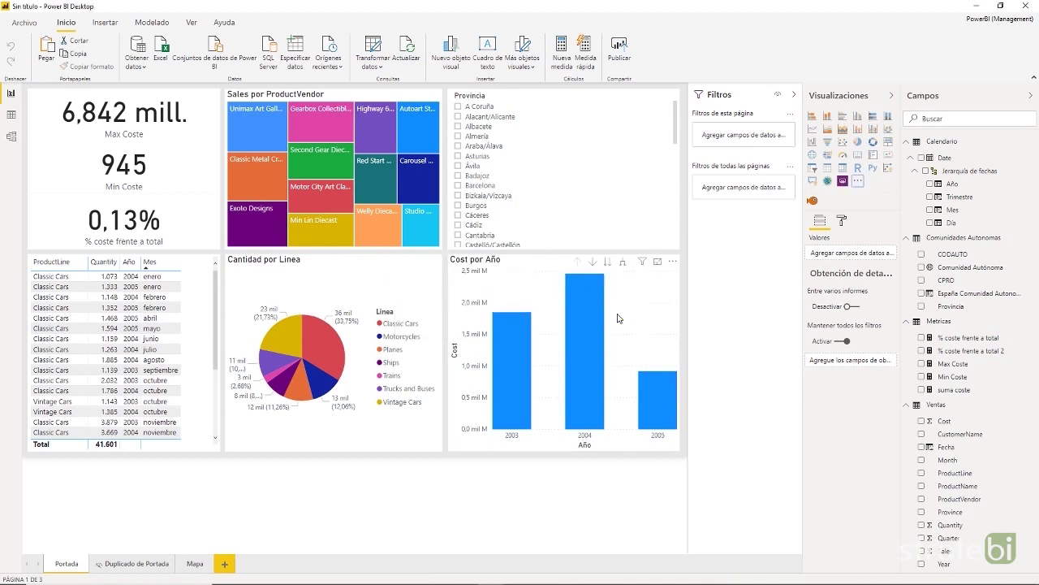
Step: Add a new report page and name it "Pecera"
{"action": "left_click", "coordinate": [226, 567]}
{"action": "double_click", "coordinate": [234, 563]}
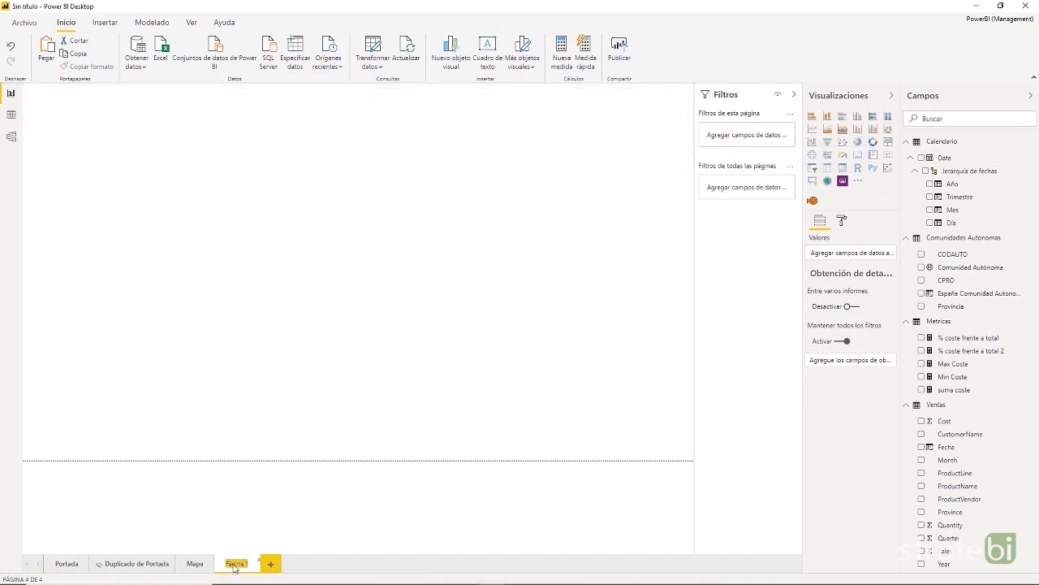
{"action": "type", "text": "Pecera"}
{"action": "key", "text": "Return"}
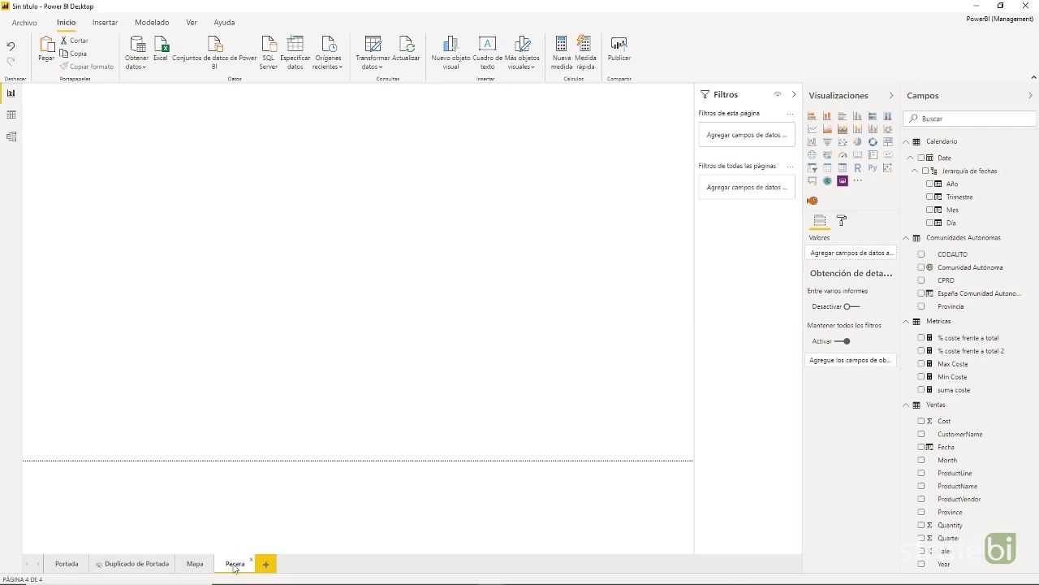
Step: Insert an Enlighten Aquarium visual filling the Pecera page, with ProductVendor as Fish and Cost as Fish Size
{"action": "left_click", "coordinate": [814, 203]}
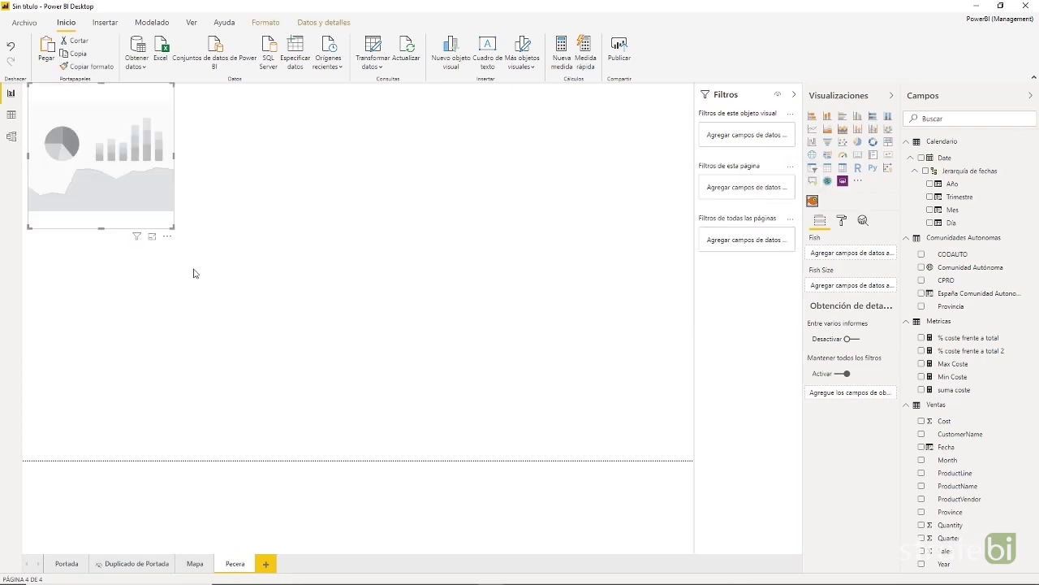
{"action": "left_click_drag", "start_coordinate": [175, 231], "coordinate": [691, 462]}
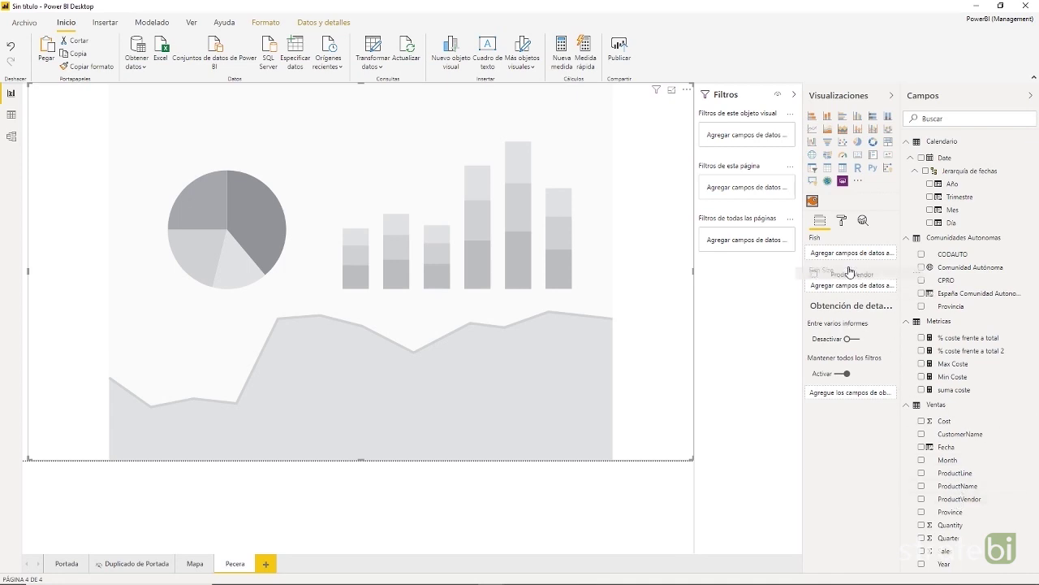
{"action": "left_click_drag", "start_coordinate": [848, 256], "coordinate": [850, 253]}
{"action": "left_click_drag", "start_coordinate": [942, 421], "coordinate": [858, 290]}
{"action": "mouse_move", "coordinate": [349, 323]}
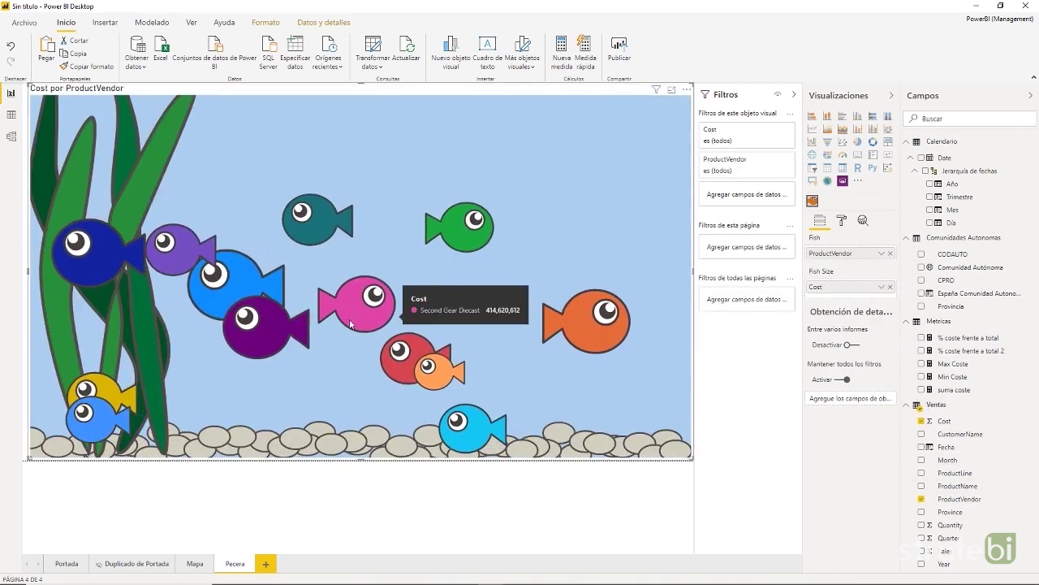
{"action": "mouse_move", "coordinate": [369, 363]}
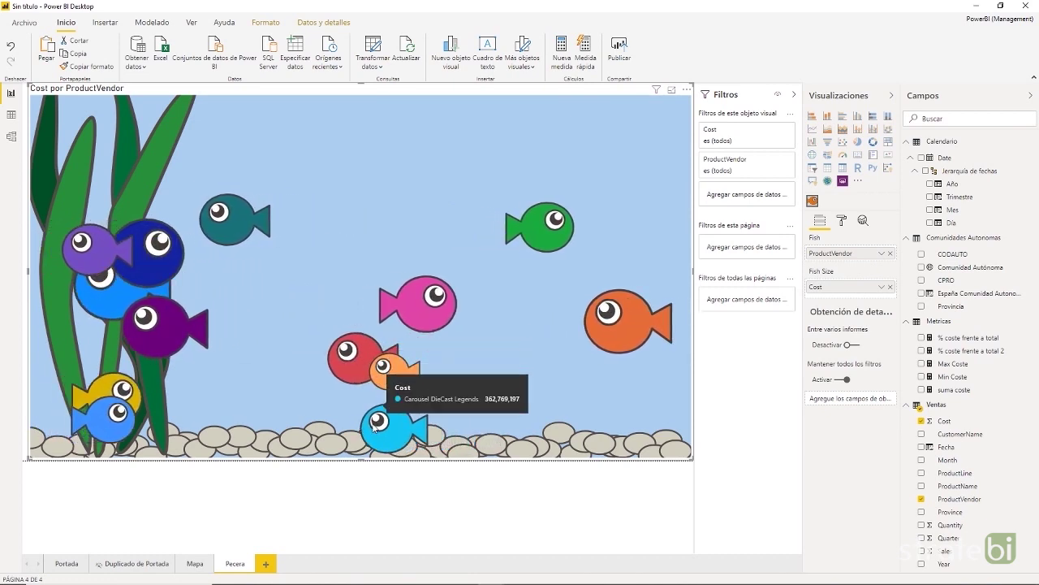
{"action": "mouse_move", "coordinate": [373, 430]}
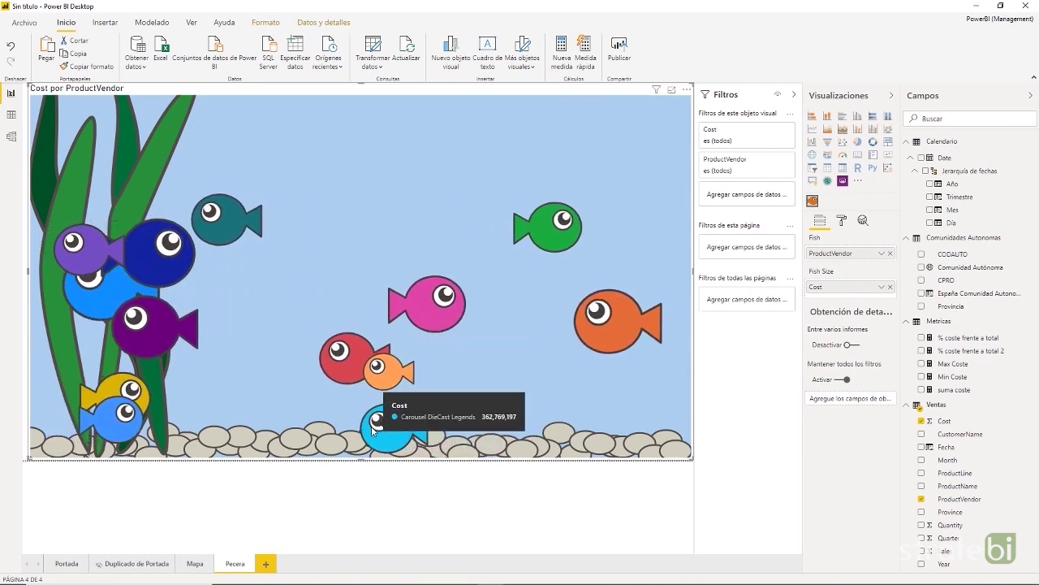
Step: Review the Portada, Mapa and Duplicado de Portada pages and return to Portada
{"action": "left_click", "coordinate": [67, 564]}
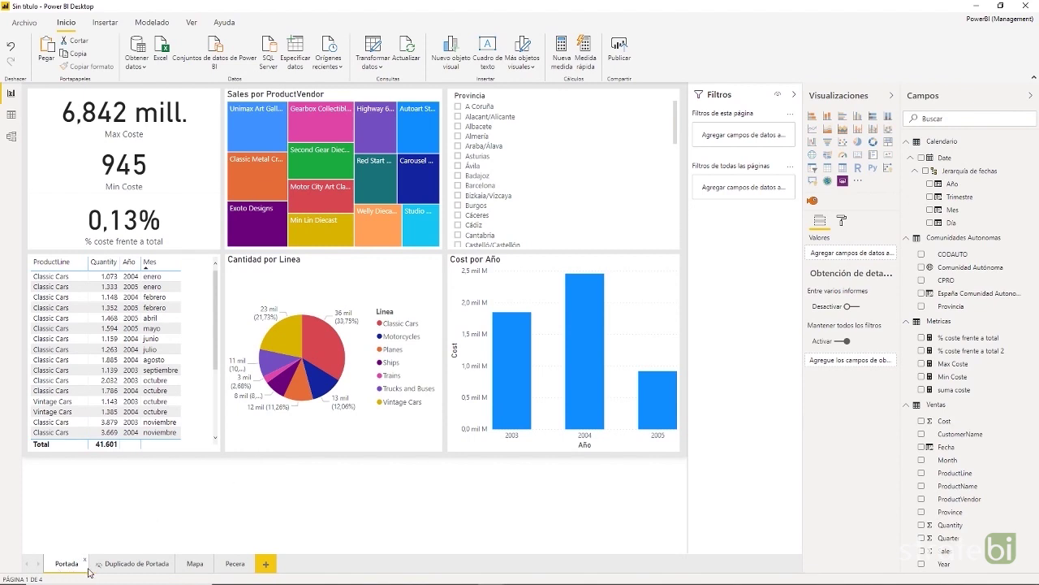
{"action": "left_click", "coordinate": [195, 564]}
{"action": "left_click", "coordinate": [134, 565]}
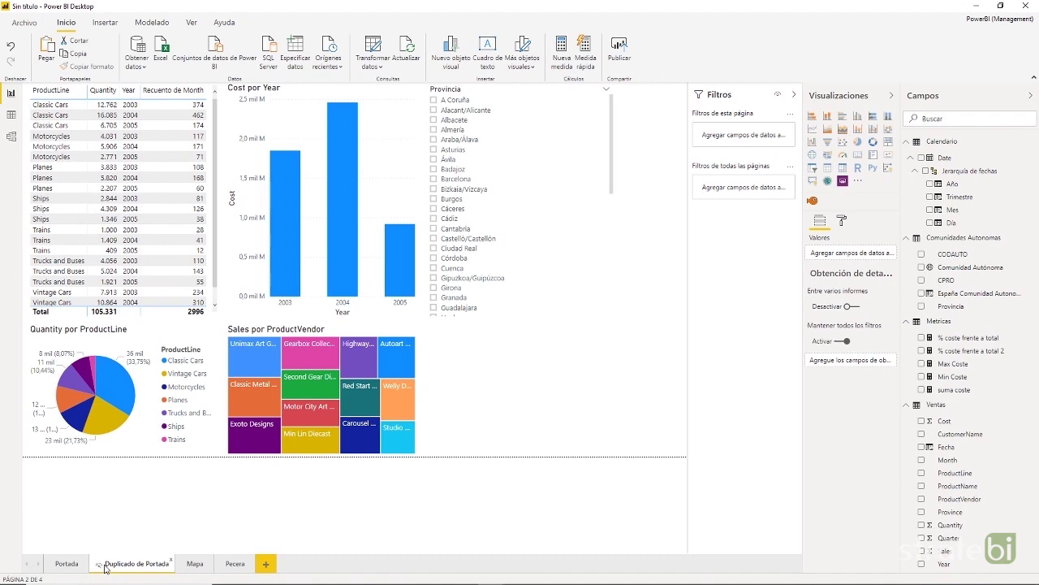
{"action": "left_click", "coordinate": [68, 564]}
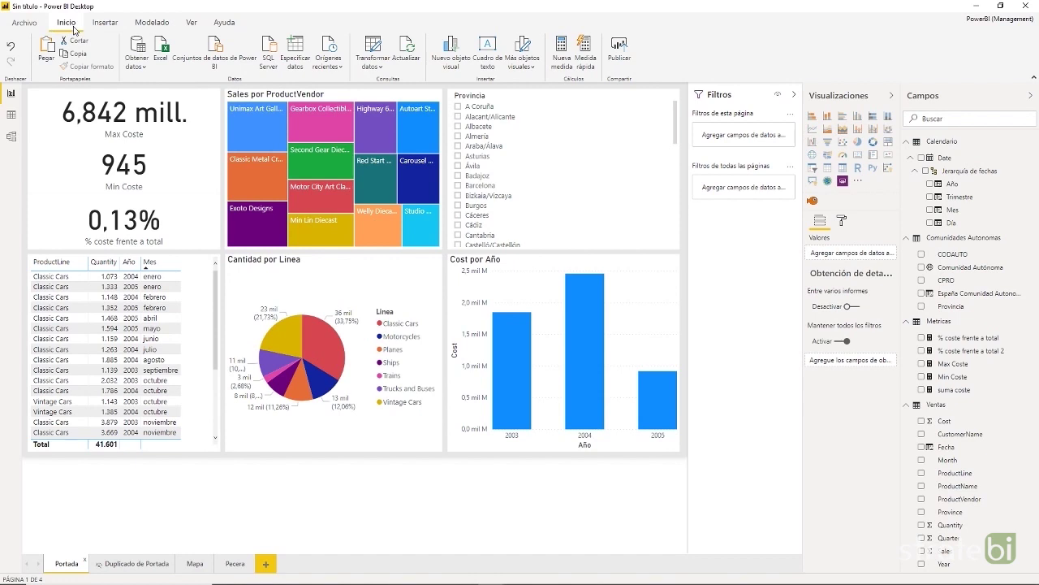
Step: Save the report as "ejemplo" and publish it to the Mi área de trabajo workspace
{"action": "left_click", "coordinate": [619, 51]}
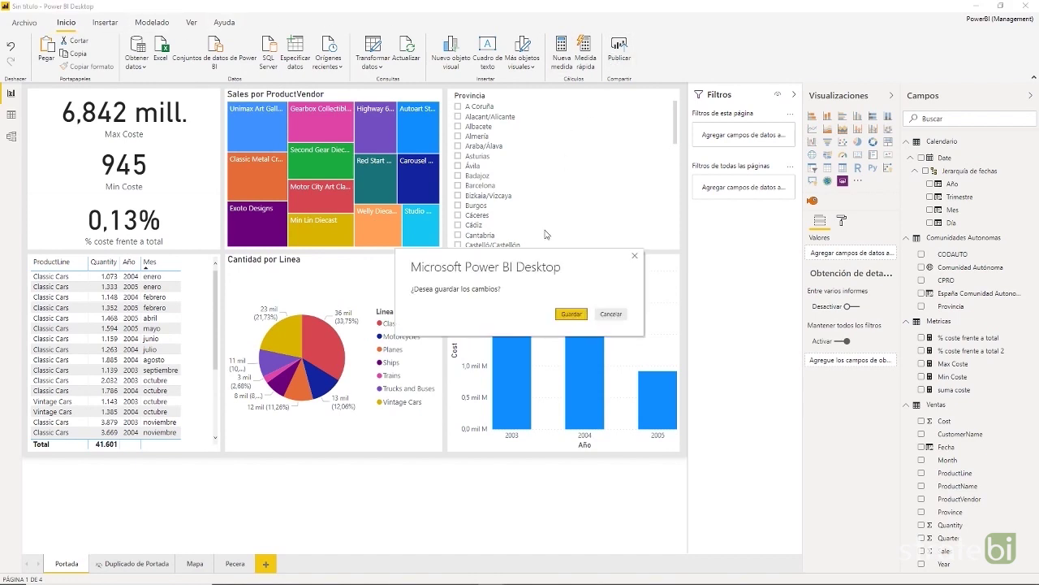
{"action": "left_click", "coordinate": [568, 314]}
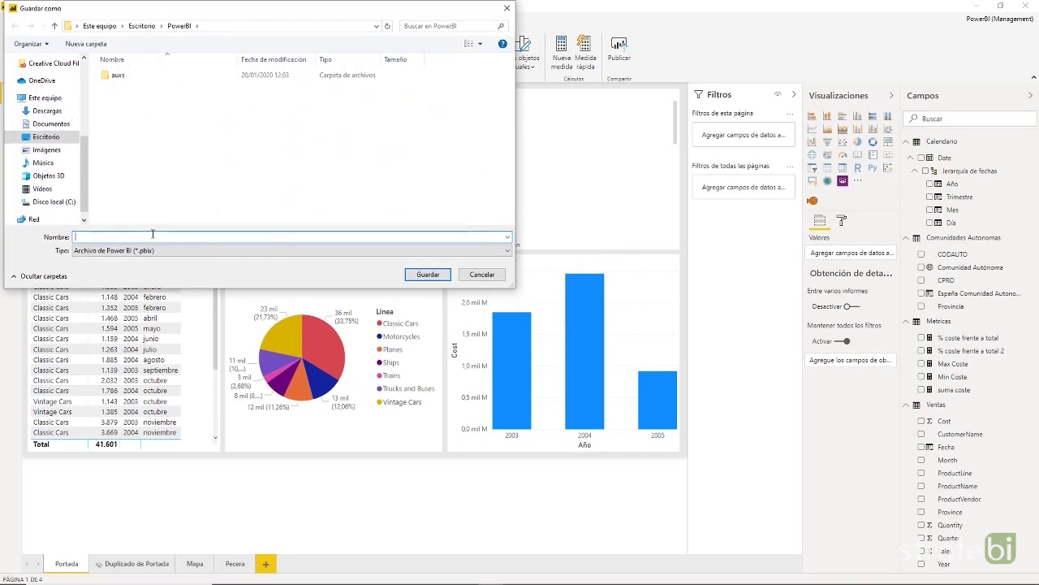
{"action": "type", "text": "ejemplo"}
{"action": "left_click", "coordinate": [428, 275]}
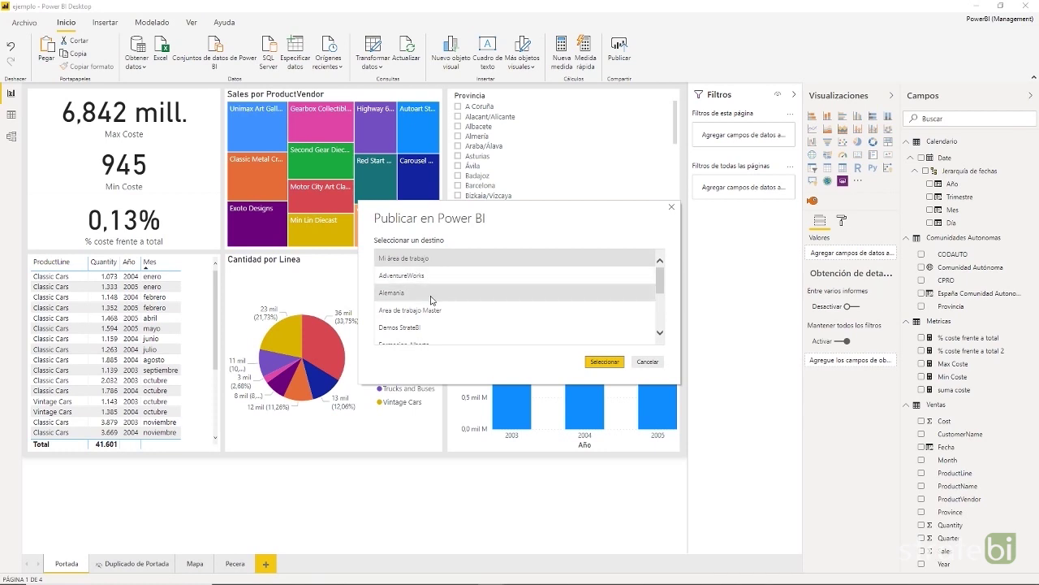
{"action": "left_click", "coordinate": [602, 363]}
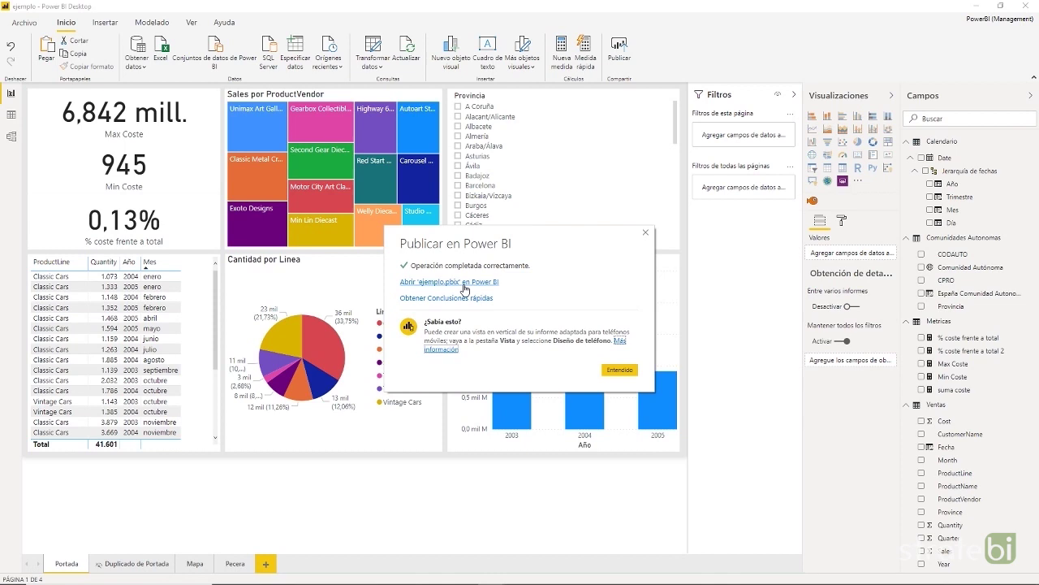
Step: Switch to the browser and open the Power BI service at app.powerbi.com
{"action": "type", "text": "app"}
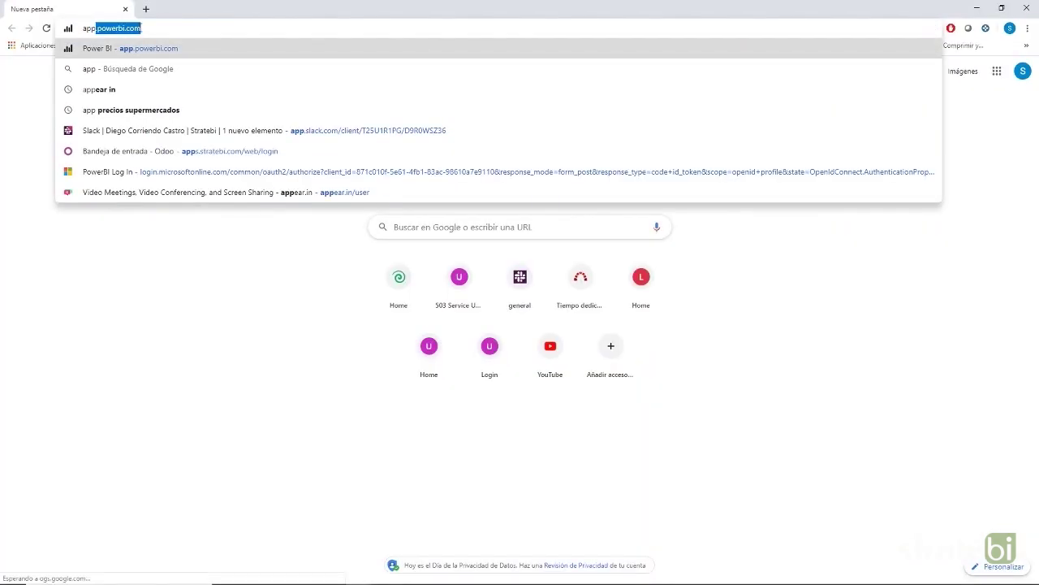
{"action": "key", "text": "Right"}
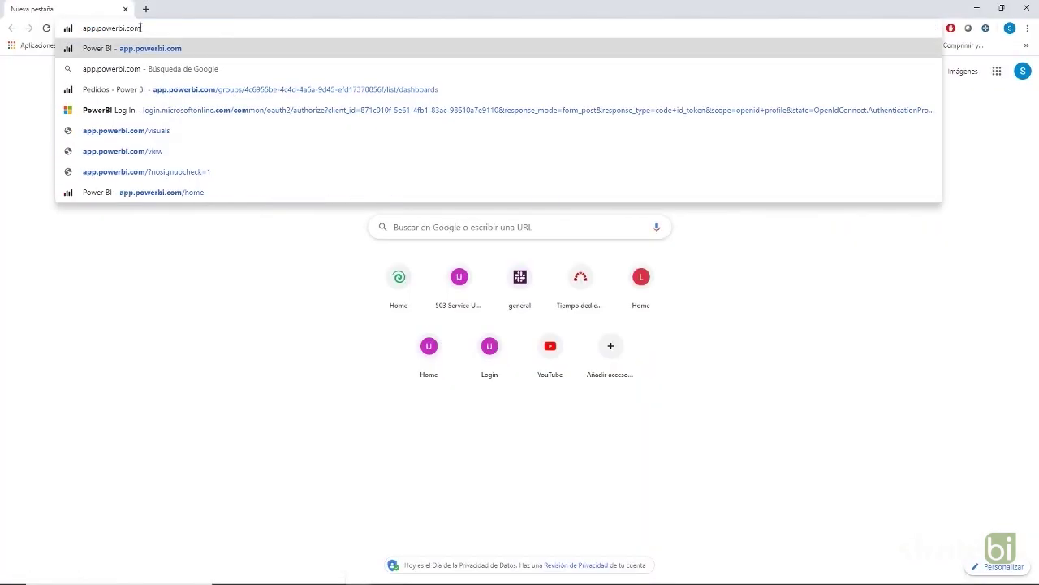
{"action": "key", "text": "Return"}
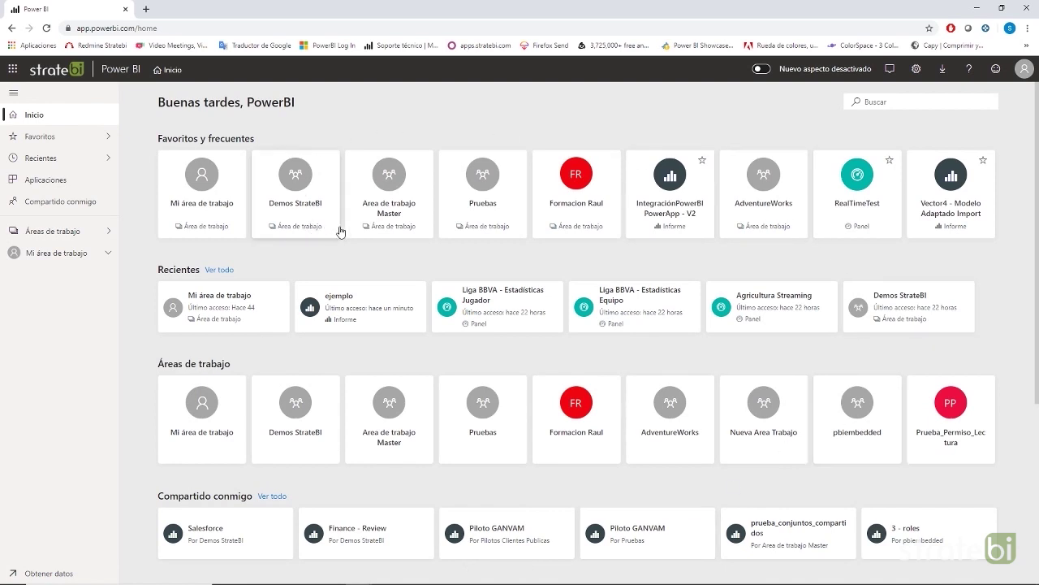
Step: Mark the IntegraciónPowerBIPowerApp - V2 report as a favourite, remove it from Favoritos, and return to Inicio
{"action": "left_click", "coordinate": [702, 160]}
{"action": "left_click", "coordinate": [48, 140]}
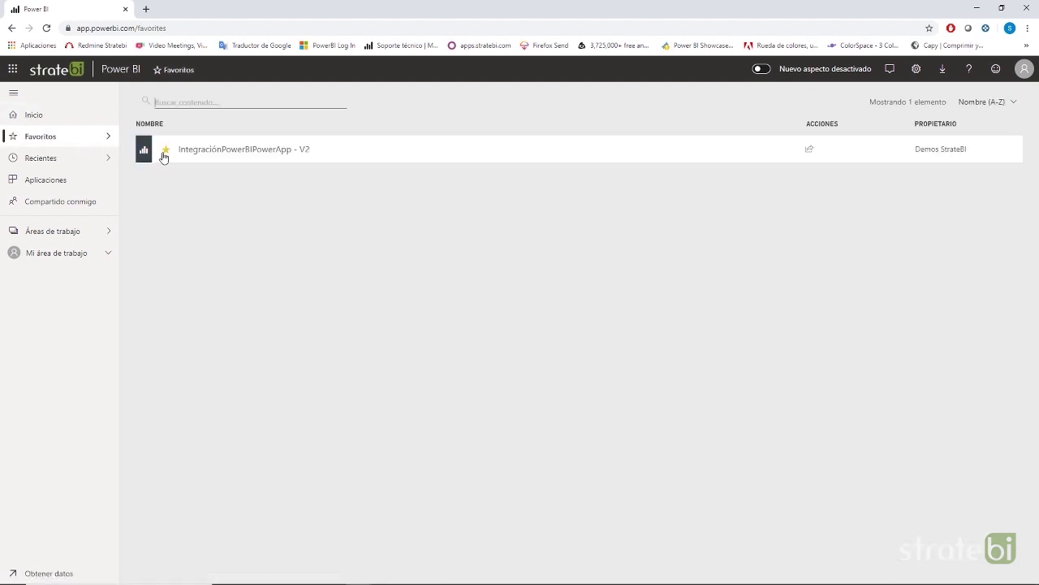
{"action": "left_click", "coordinate": [165, 150]}
{"action": "left_click", "coordinate": [42, 121]}
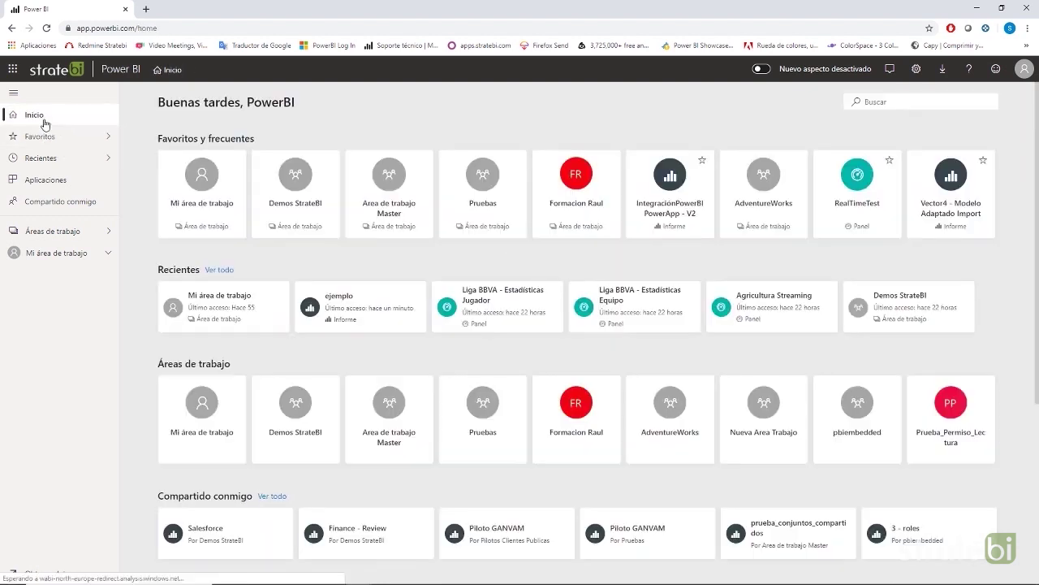
Step: Review the Recientes, Aplicaciones, Compartido conmigo and Áreas de trabajo sections of the service
{"action": "left_click", "coordinate": [42, 159]}
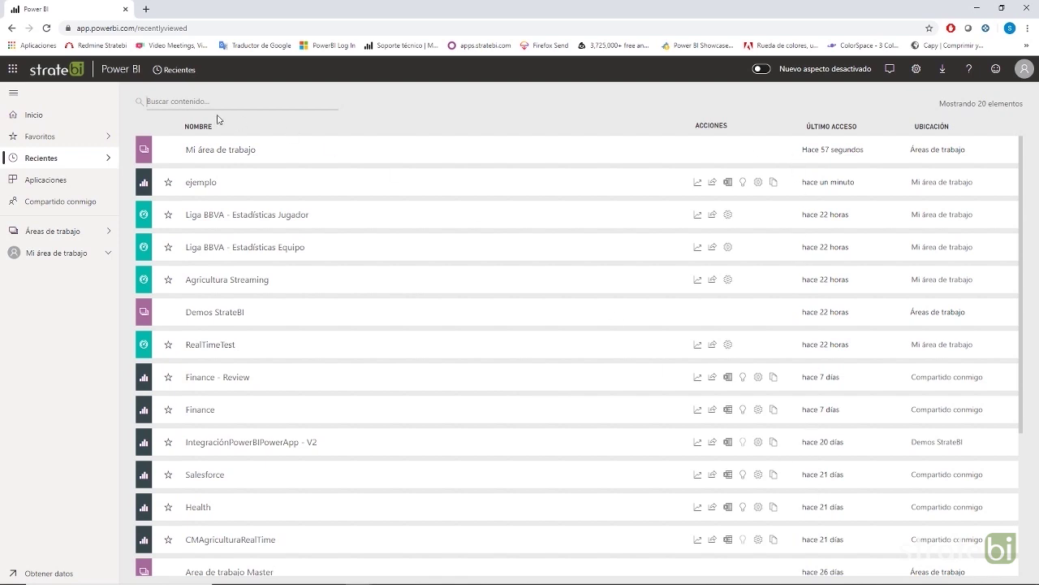
{"action": "left_click", "coordinate": [48, 188]}
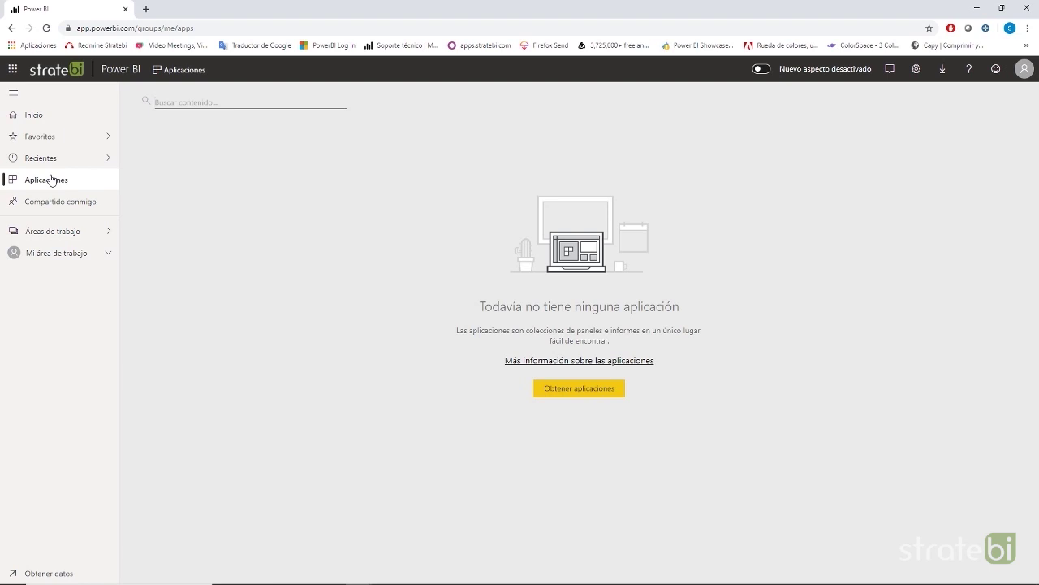
{"action": "left_click", "coordinate": [47, 207]}
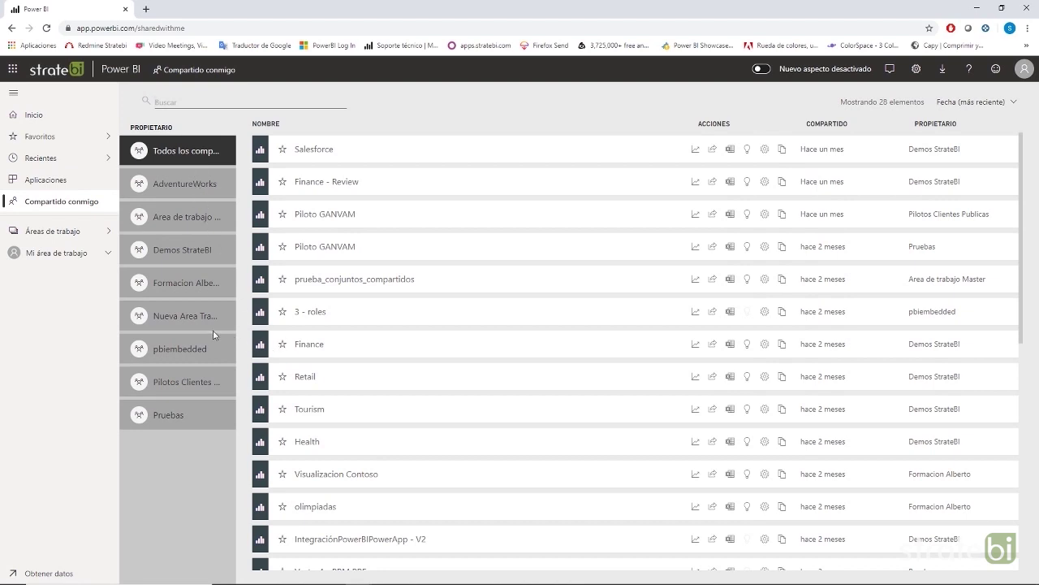
{"action": "left_click", "coordinate": [85, 233]}
Step: Review the dashboards, reports, workbooks and datasets stored in Mi área de trabajo
{"action": "left_click", "coordinate": [77, 254]}
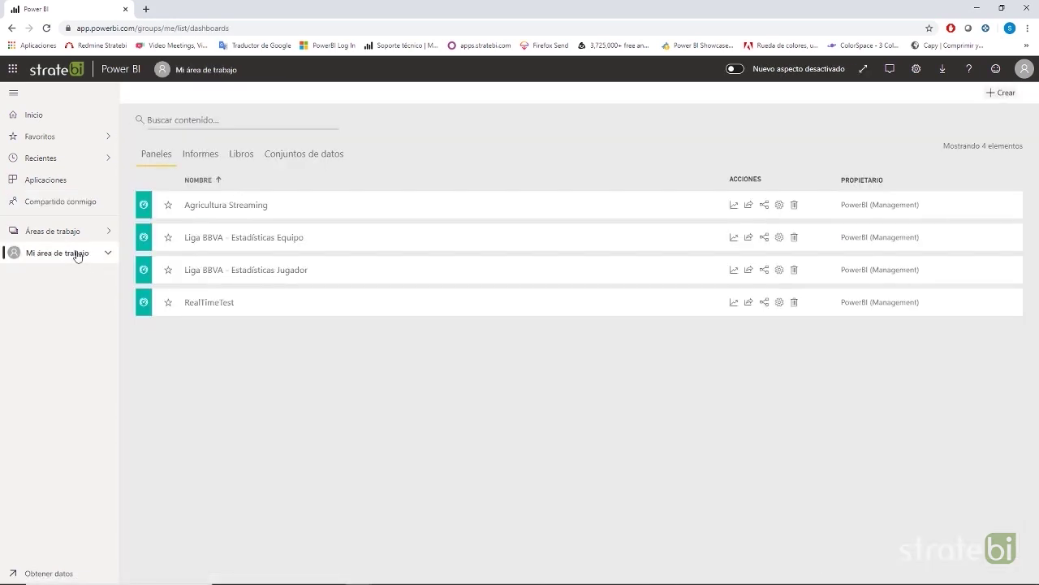
{"action": "left_click", "coordinate": [200, 156]}
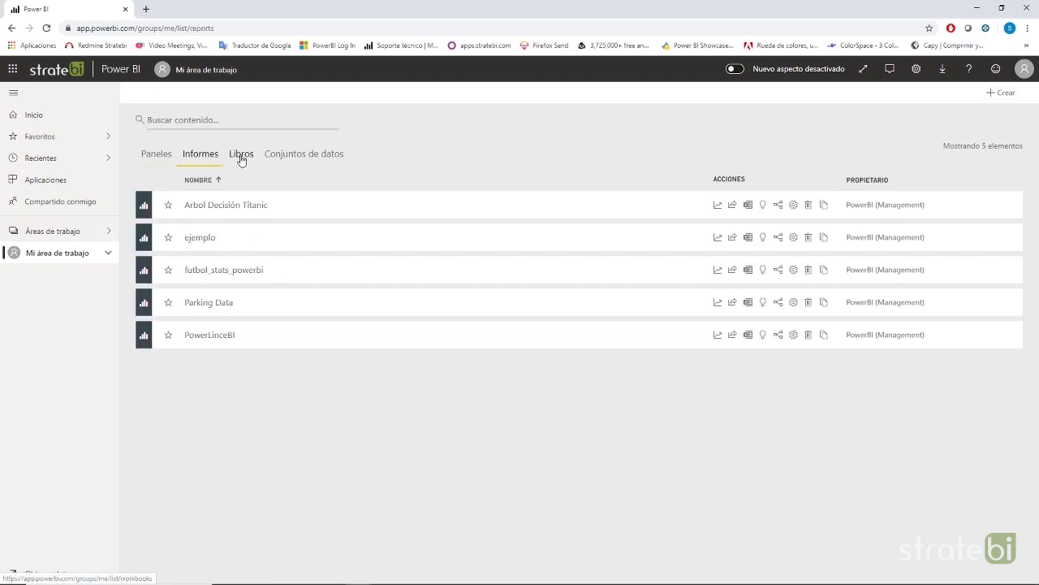
{"action": "left_click", "coordinate": [241, 157]}
{"action": "left_click", "coordinate": [280, 157]}
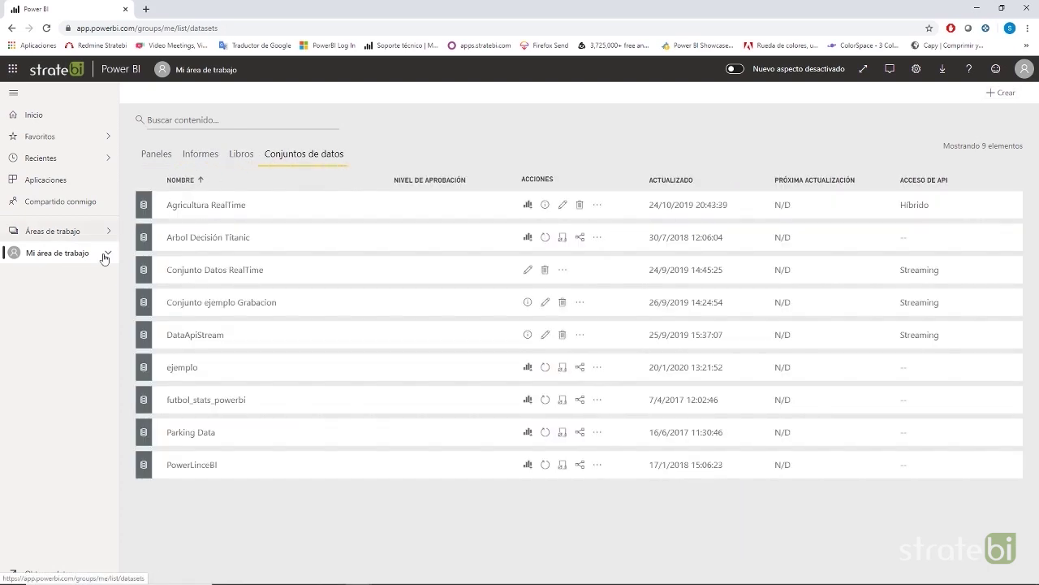
Step: Expand the contents of Mi área de trabajo and open the ejemplo dataset
{"action": "left_click", "coordinate": [108, 254]}
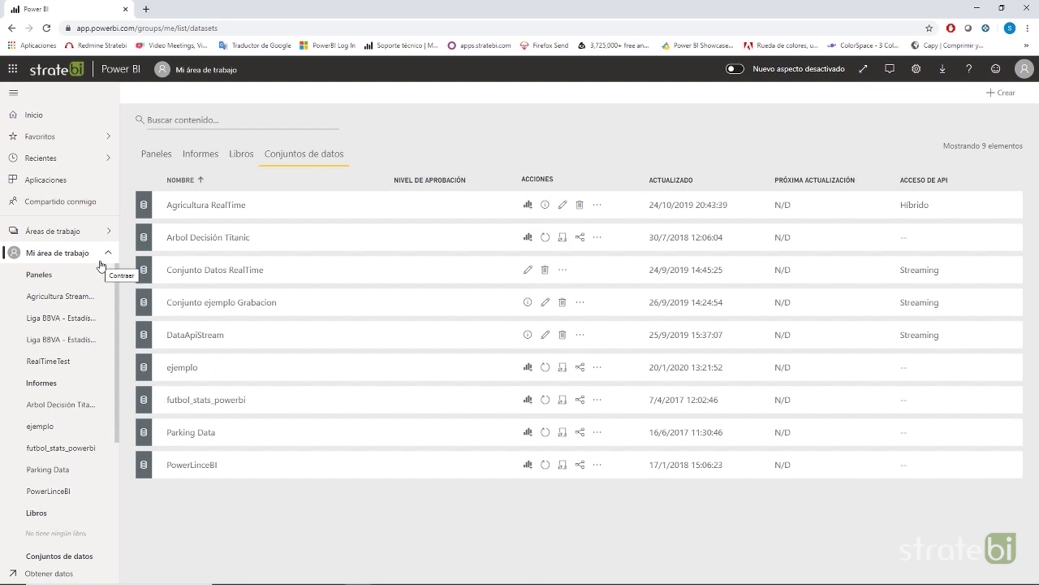
{"action": "scroll", "coordinate": [63, 406], "scroll_direction": "down", "scroll_amount": 1}
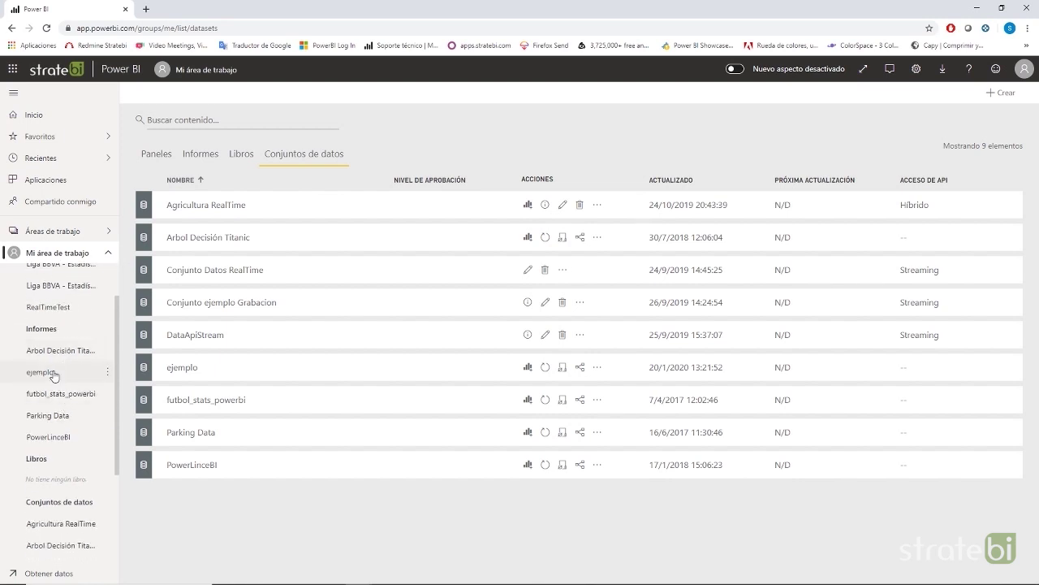
{"action": "scroll", "coordinate": [53, 382], "scroll_direction": "down", "scroll_amount": 3}
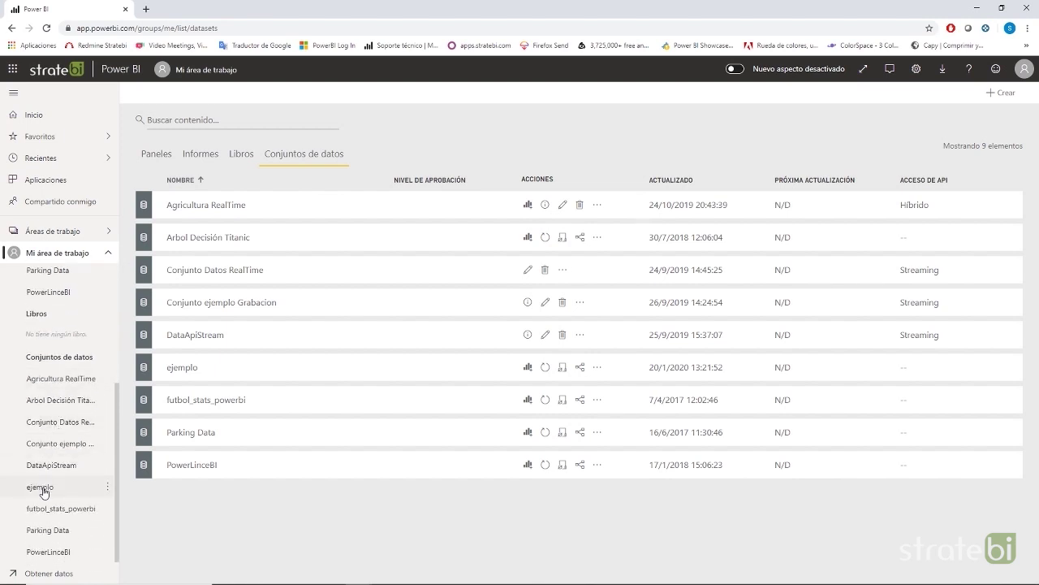
{"action": "left_click", "coordinate": [43, 489]}
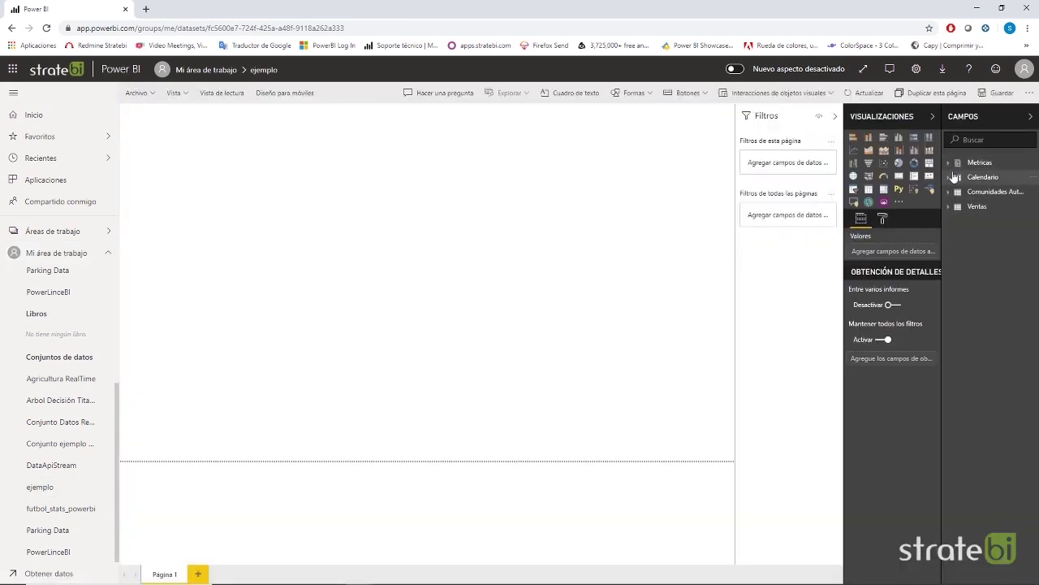
Step: Try out a column chart of suma coste by Month from the dataset's fields, then delete it
{"action": "left_click", "coordinate": [949, 164]}
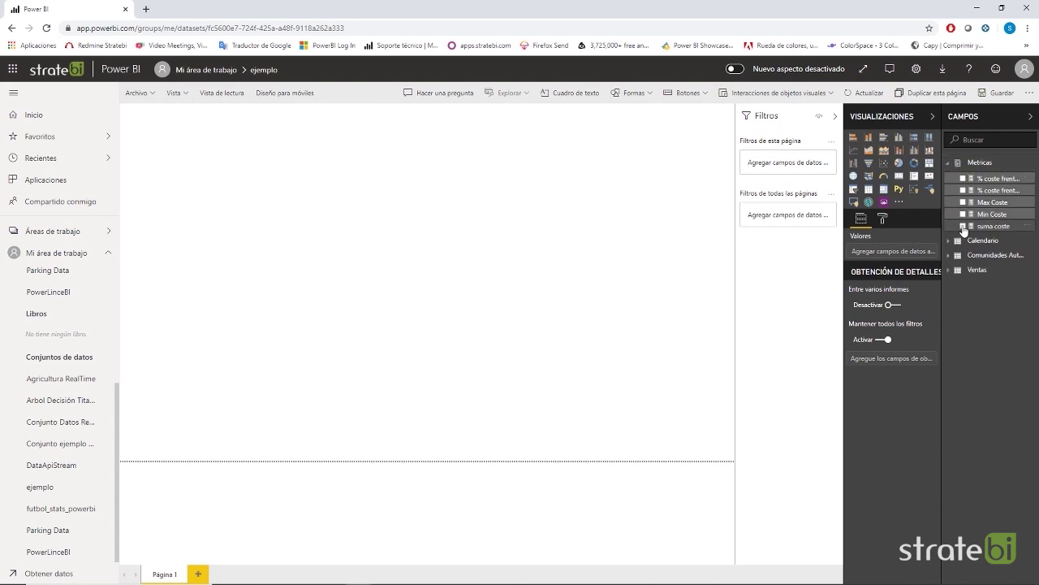
{"action": "left_click", "coordinate": [963, 227]}
{"action": "left_click", "coordinate": [950, 269]}
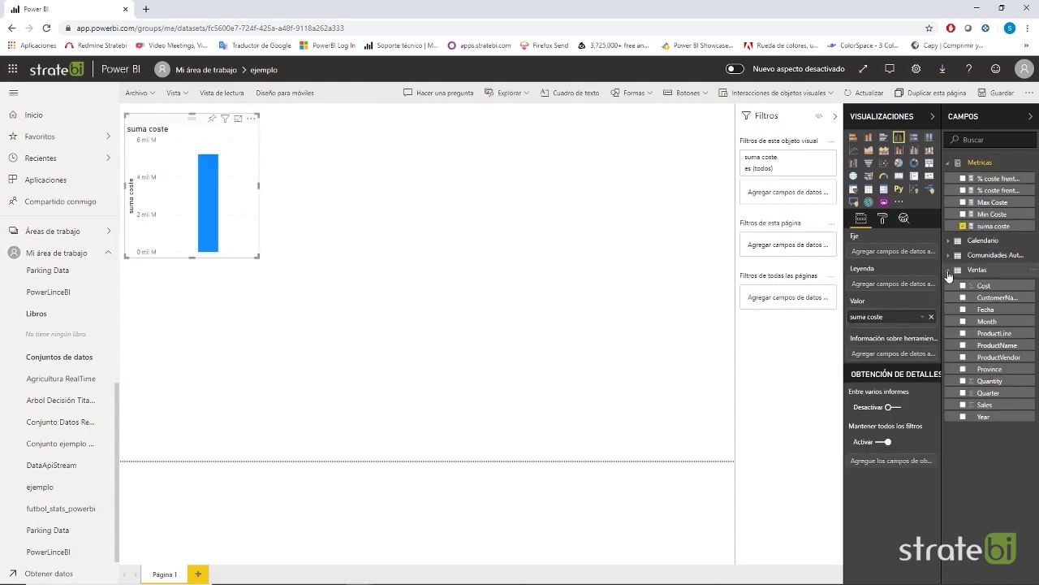
{"action": "left_click", "coordinate": [964, 321]}
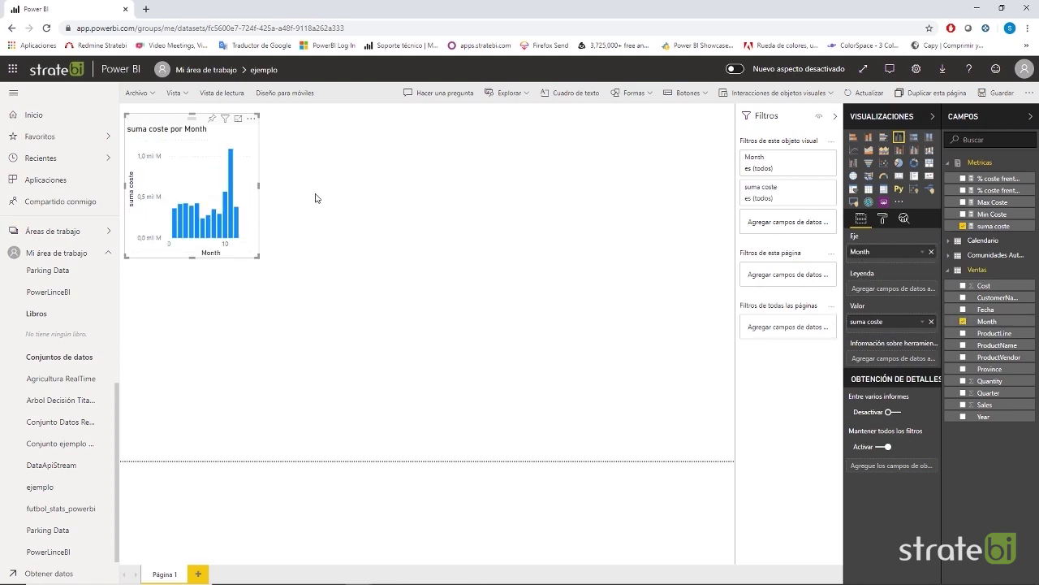
{"action": "key", "text": "Delete"}
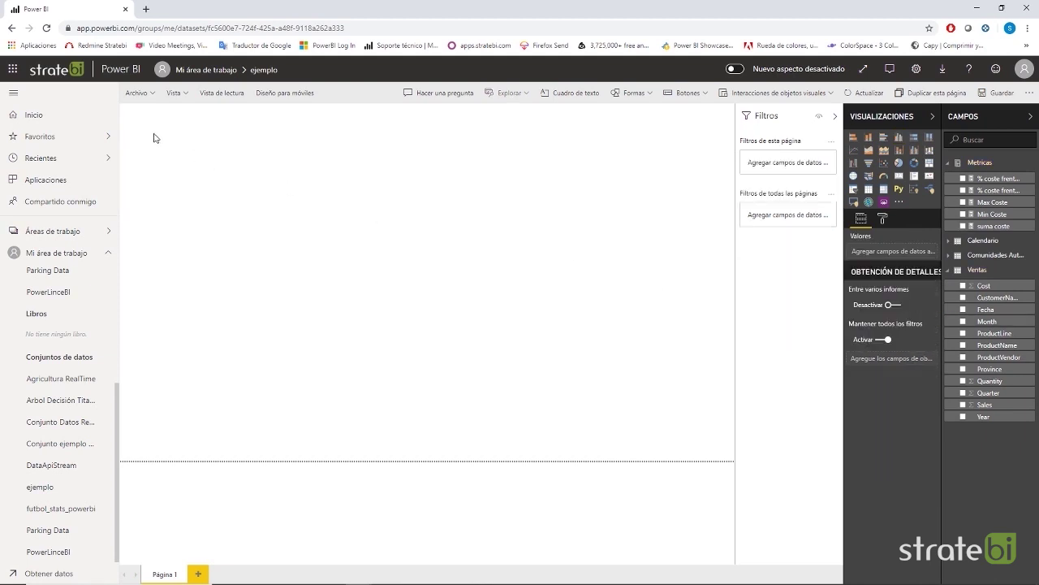
Step: Open the published ejemplo report and discard the unsaved changes of the blank dataset report
{"action": "scroll", "coordinate": [81, 410], "scroll_direction": "up", "scroll_amount": 2}
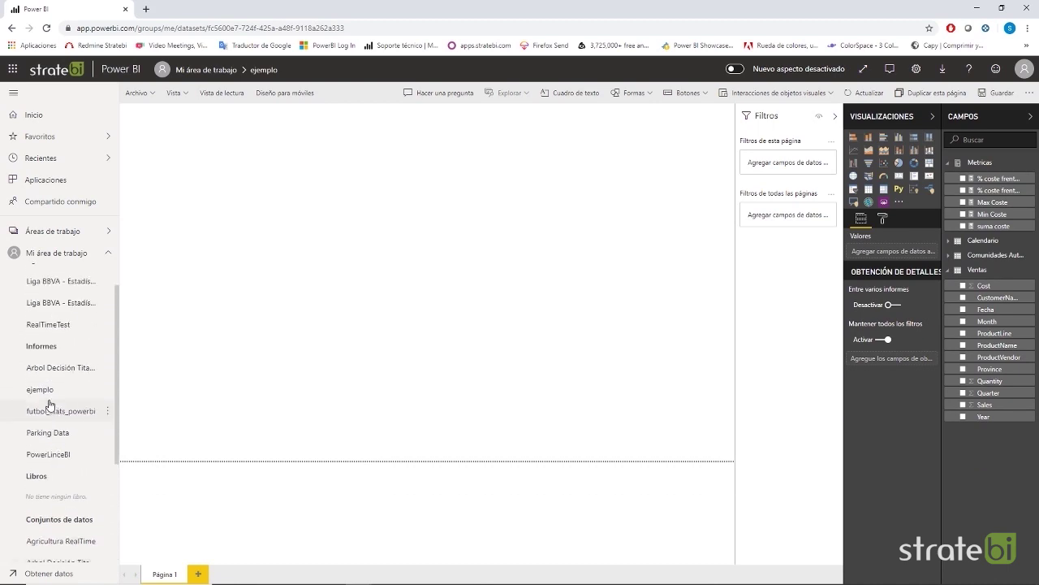
{"action": "left_click", "coordinate": [41, 390]}
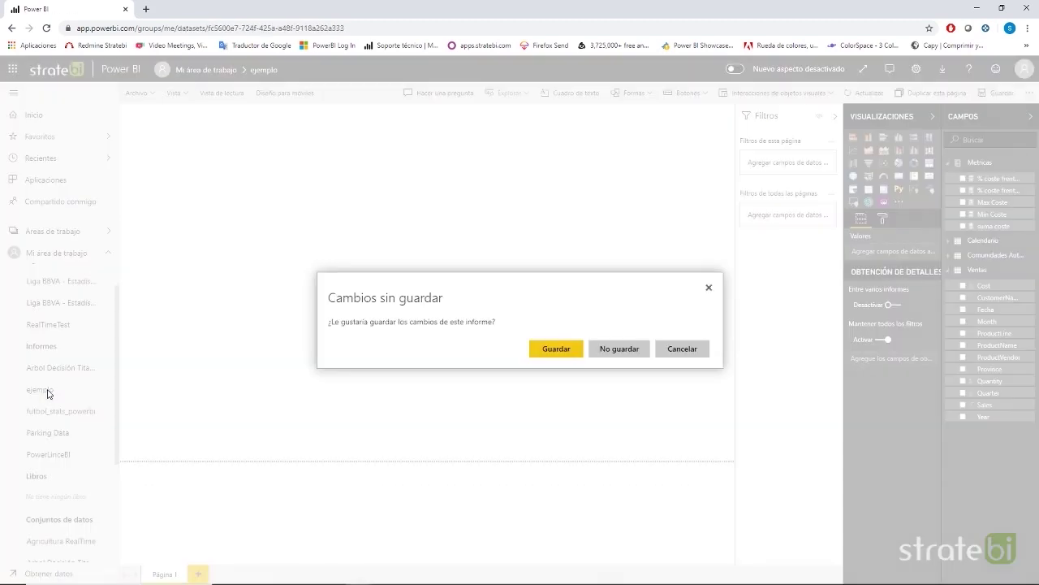
{"action": "left_click", "coordinate": [619, 348]}
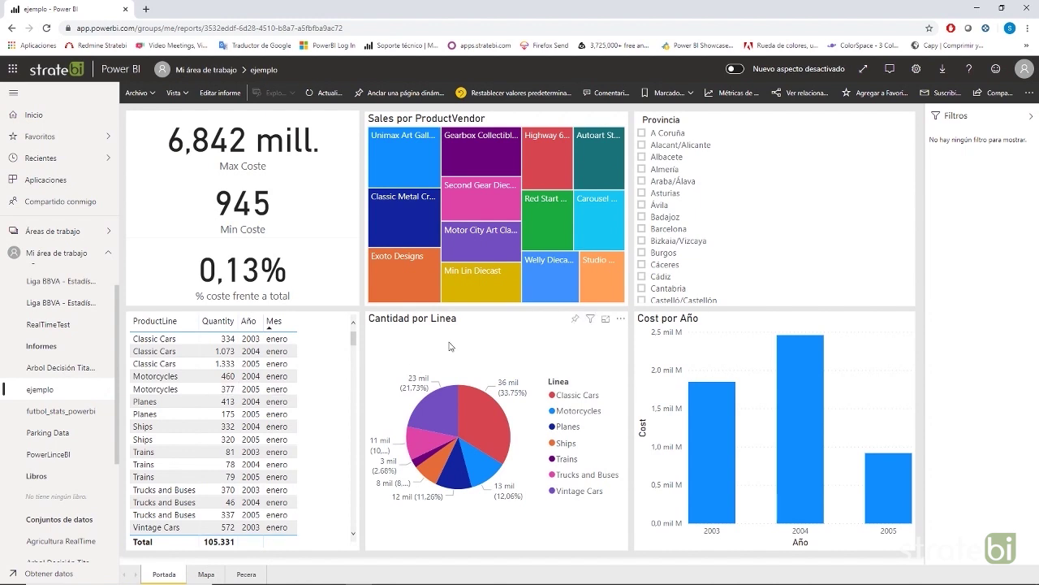
Step: Test the Portada page's cross-filtering with Vintage Cars, Exoto Designs and the province Cádiz, clearing the selections
{"action": "left_click", "coordinate": [437, 408]}
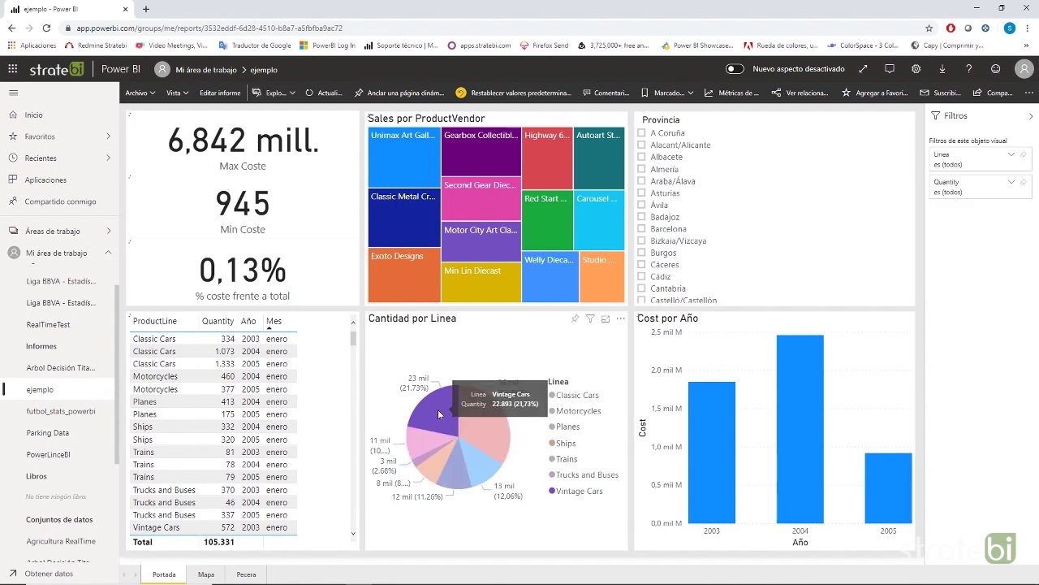
{"action": "left_click", "coordinate": [526, 368]}
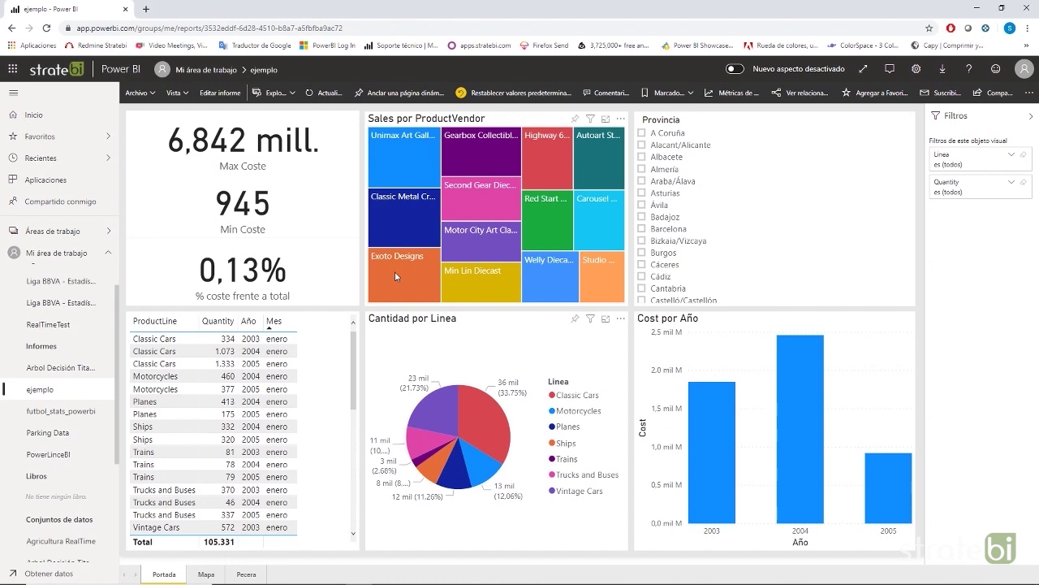
{"action": "left_click", "coordinate": [395, 271]}
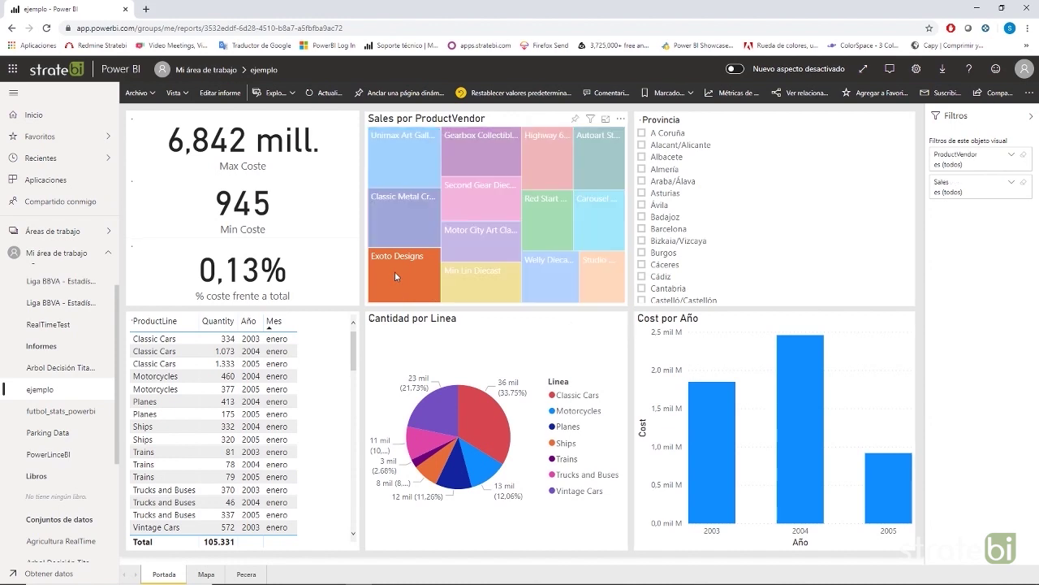
{"action": "left_click", "coordinate": [643, 277]}
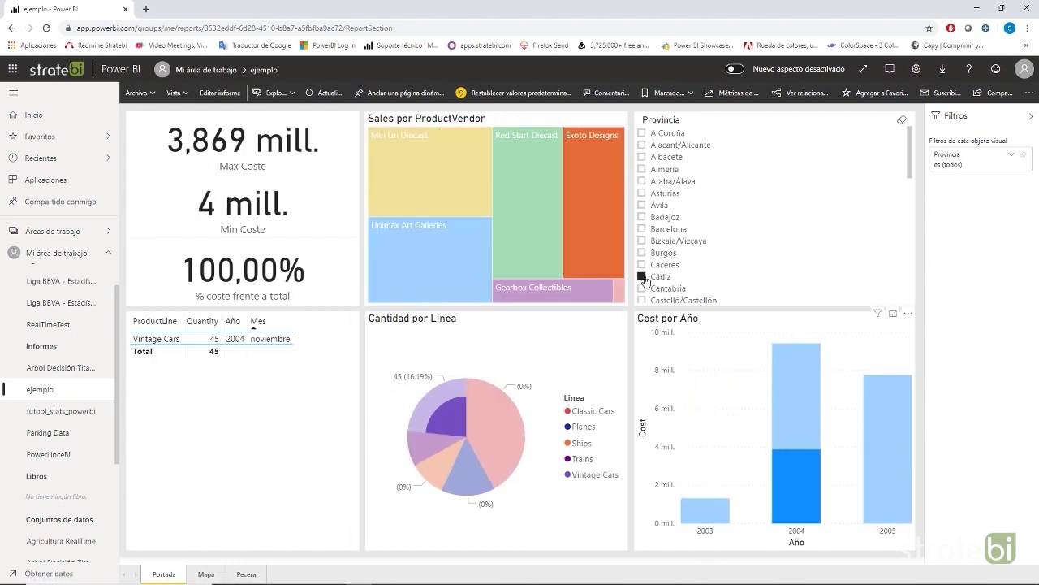
{"action": "left_click", "coordinate": [544, 369]}
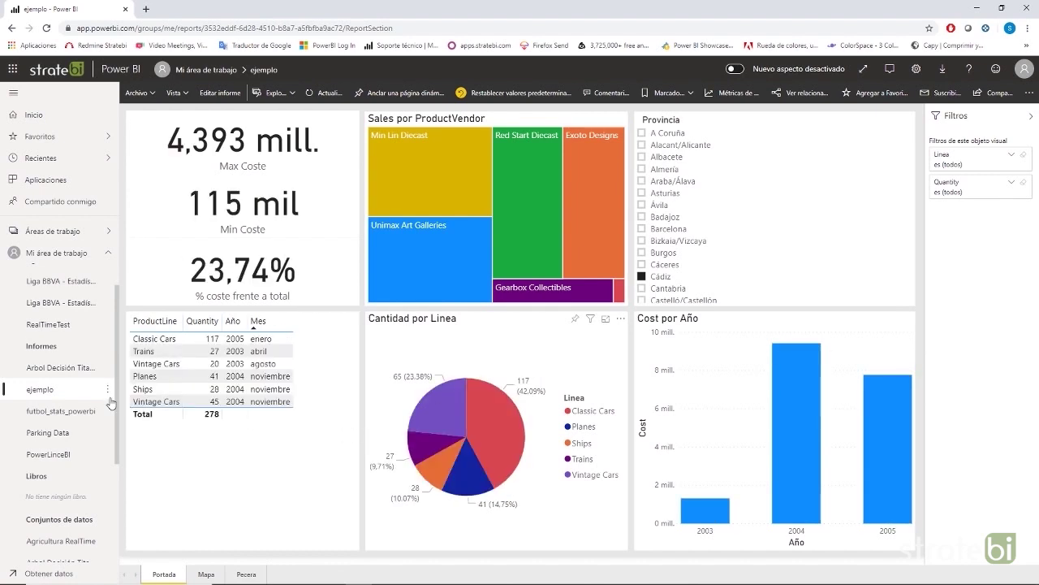
{"action": "scroll", "coordinate": [113, 402], "scroll_direction": "up", "scroll_amount": 1}
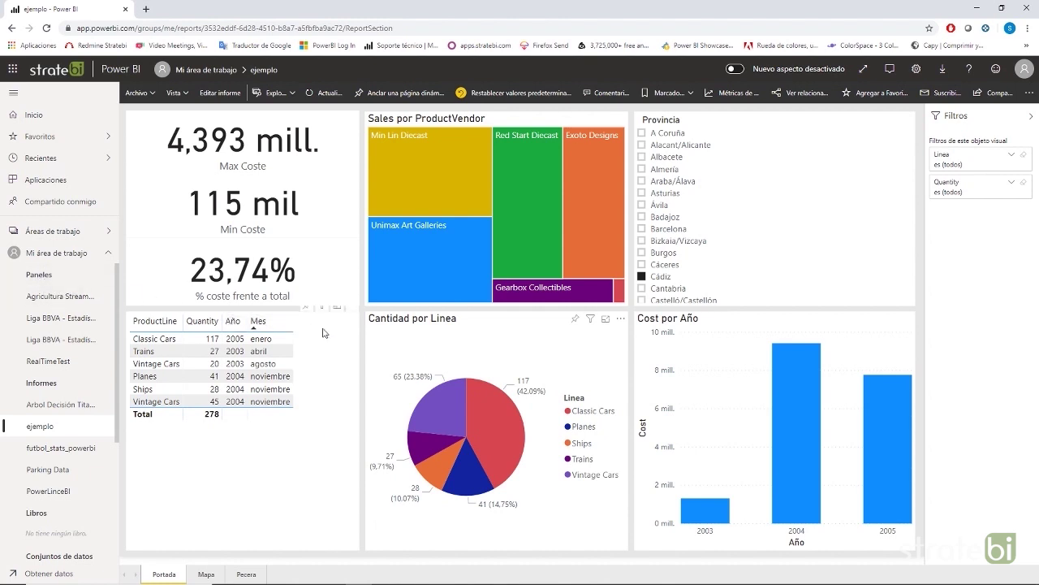
{"action": "left_click", "coordinate": [642, 277]}
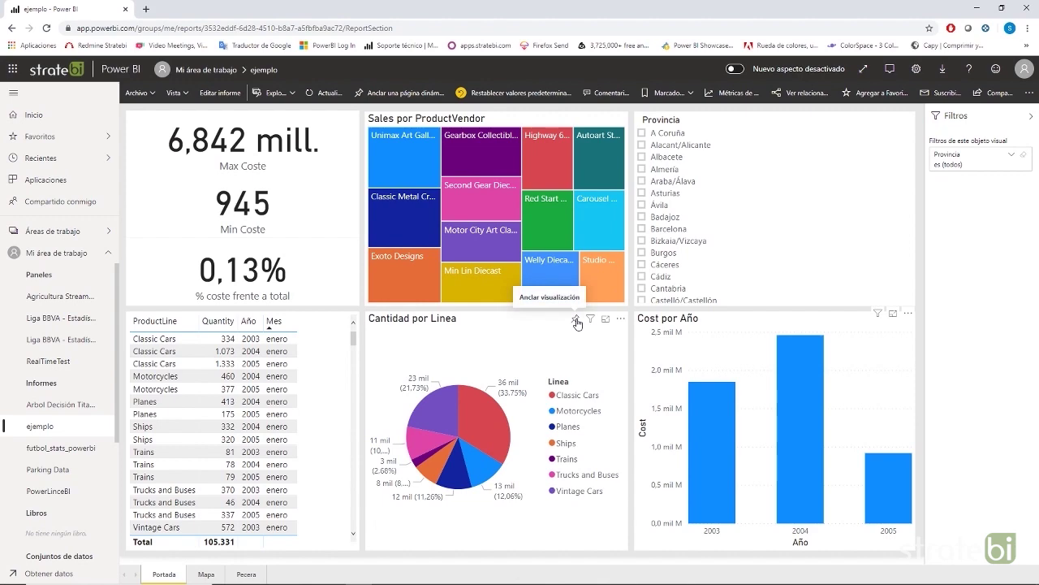
Step: Pin the Cantidad por Linea pie chart to a new dashboard named "Ejemplo PowerBI"
{"action": "left_click", "coordinate": [576, 322]}
{"action": "left_click", "coordinate": [541, 314]}
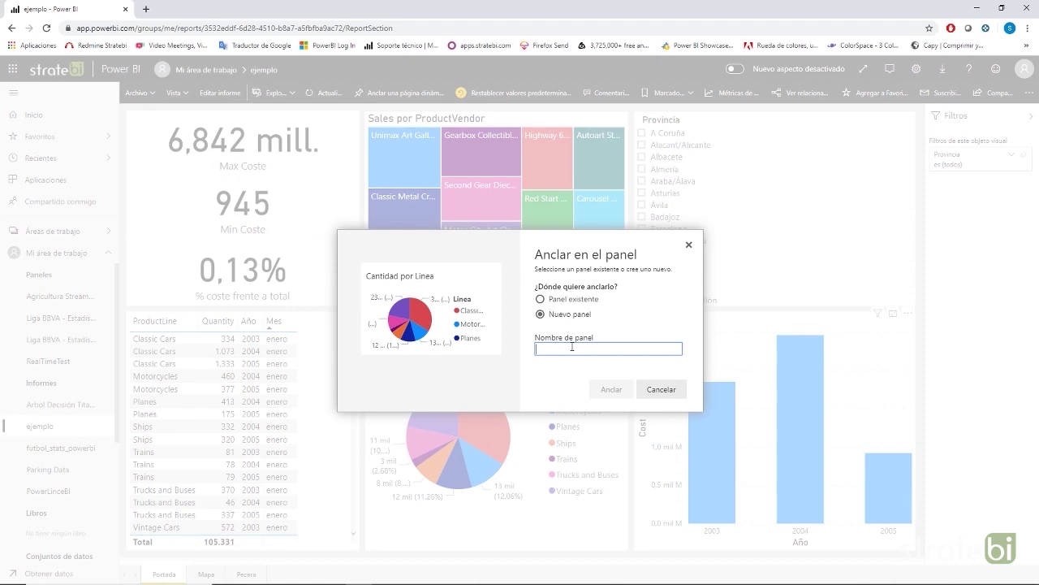
{"action": "type", "text": "Ejemplo PowerBI"}
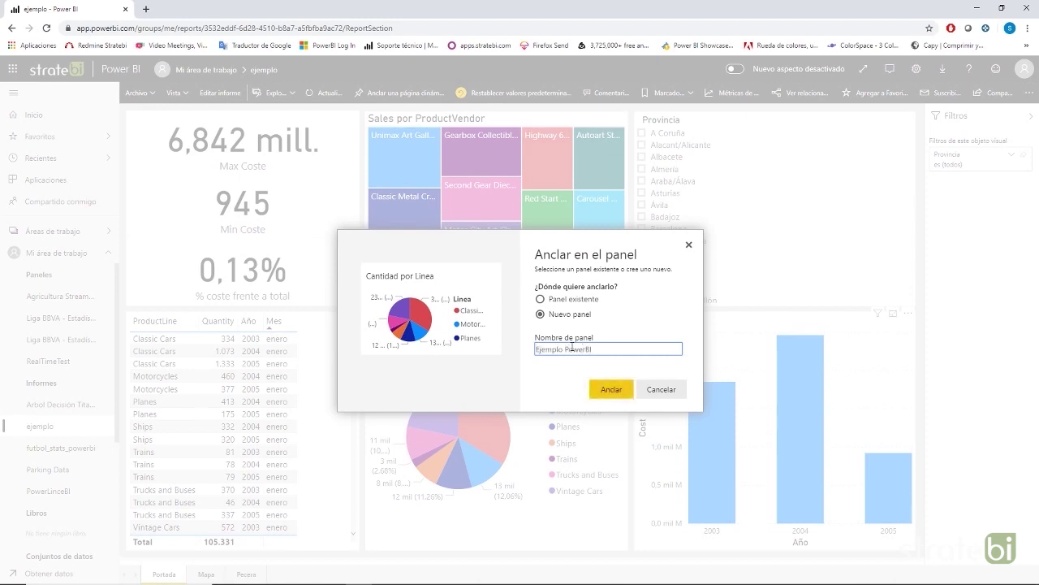
{"action": "left_click", "coordinate": [611, 388]}
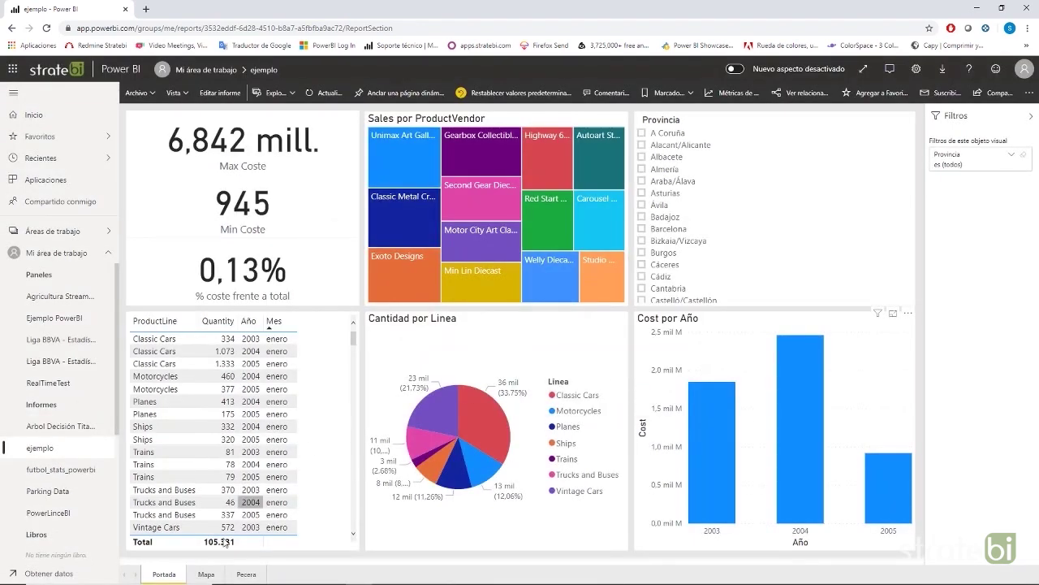
Step: Pin the Mapa page's Quantity por España Comunidad Autonoma map to an existing dashboard
{"action": "left_click", "coordinate": [208, 574]}
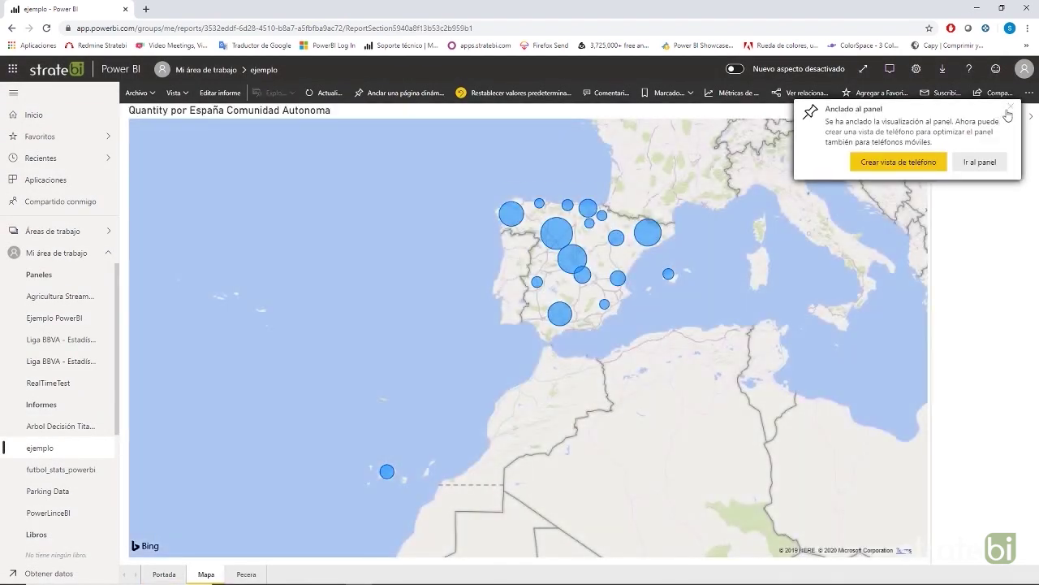
{"action": "left_click", "coordinate": [1011, 107]}
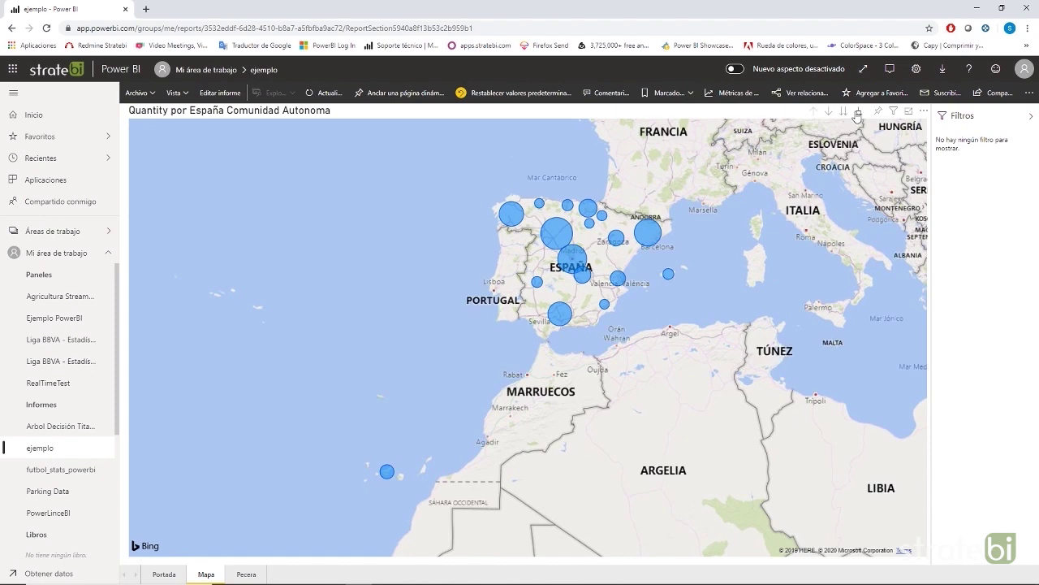
{"action": "left_click", "coordinate": [877, 113]}
{"action": "left_click", "coordinate": [552, 349]}
{"action": "left_click", "coordinate": [575, 371]}
{"action": "left_click", "coordinate": [610, 389]}
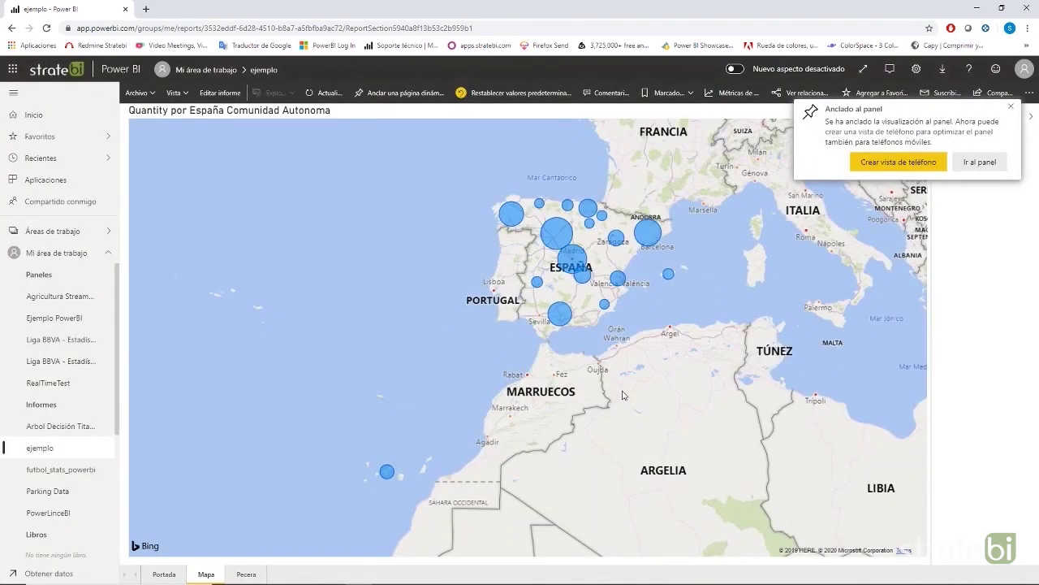
Step: Pin the Pecera page's Cost por ProductVendor aquarium visual to the existing Ejemplo PowerBI dashboard
{"action": "left_click", "coordinate": [1011, 110]}
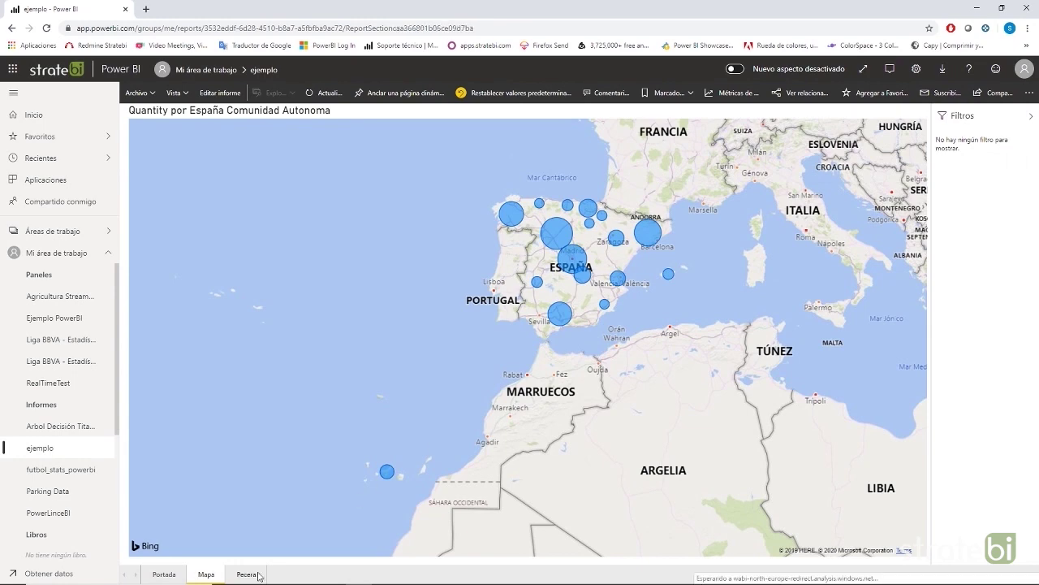
{"action": "left_click", "coordinate": [246, 574]}
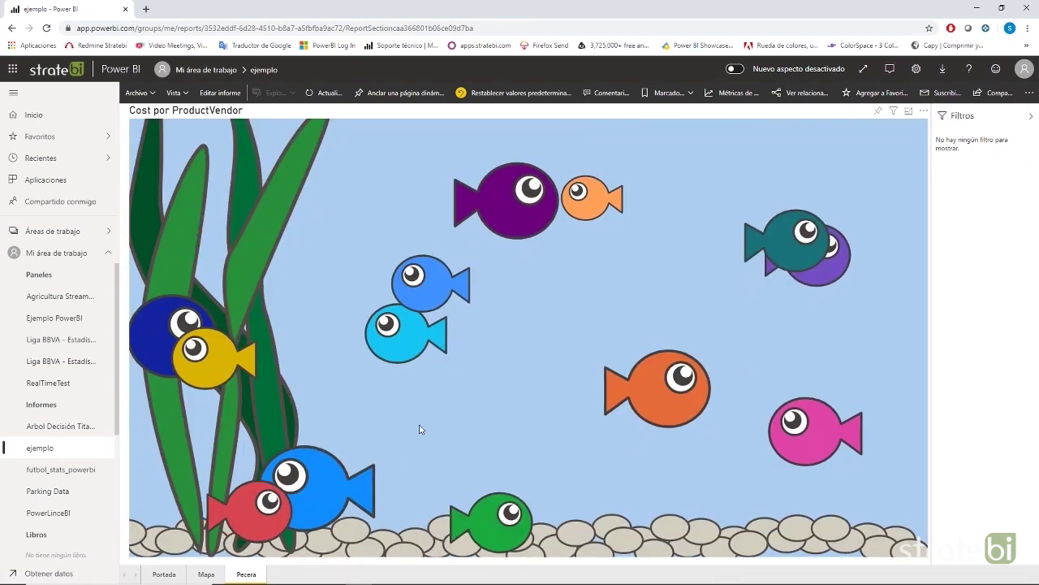
{"action": "left_click", "coordinate": [877, 110]}
{"action": "left_click", "coordinate": [609, 349]}
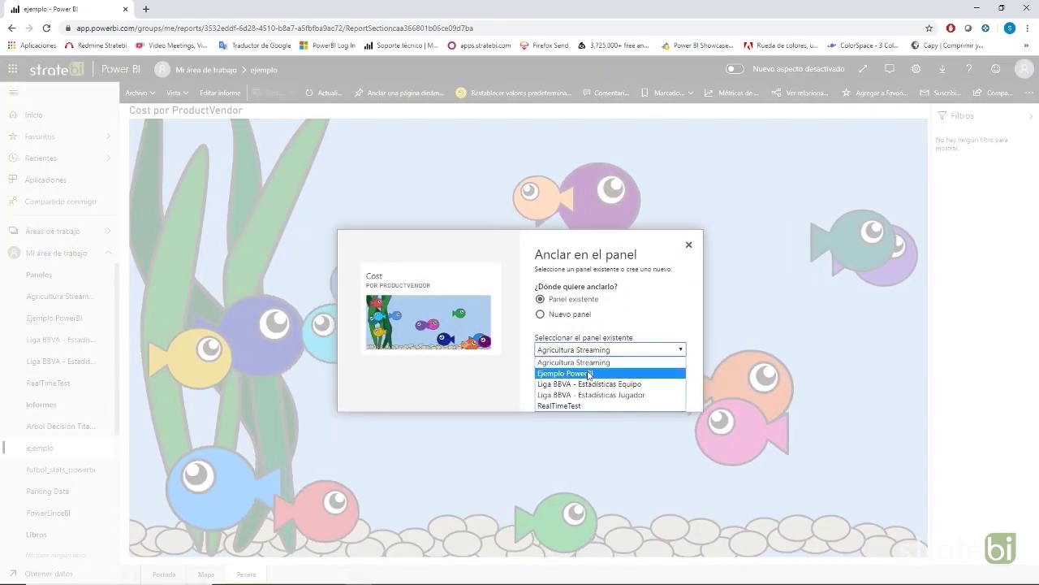
{"action": "left_click", "coordinate": [576, 372]}
{"action": "left_click", "coordinate": [609, 390]}
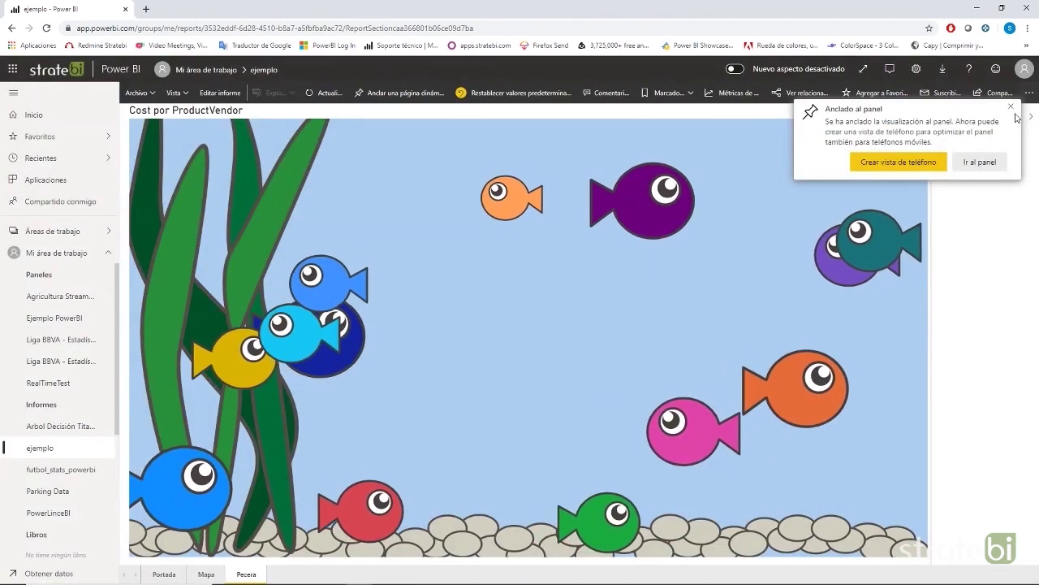
Step: Open the Ejemplo PowerBI dashboard and enlarge the Quantity map tile's height to span both tile rows
{"action": "left_click", "coordinate": [60, 319]}
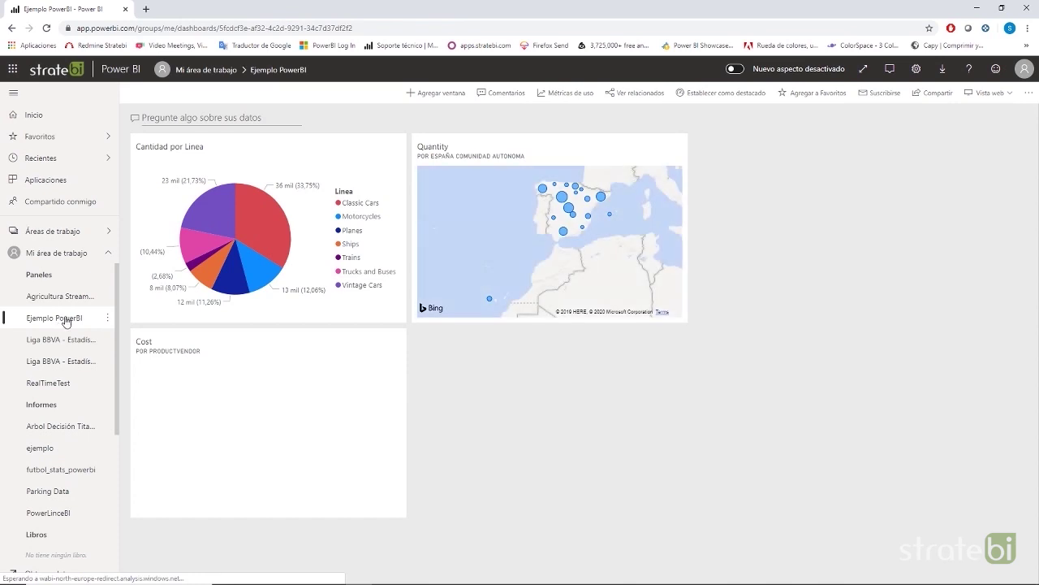
{"action": "left_click_drag", "start_coordinate": [682, 318], "coordinate": [677, 524]}
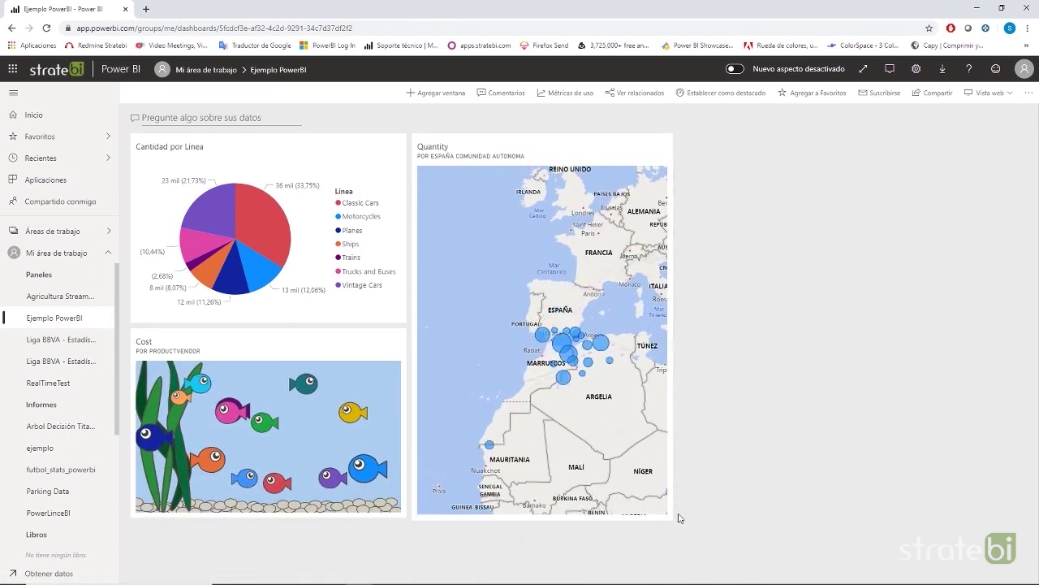
Step: Open the ejemplo report from the Cantidad por Linea tile and publish it to the web to get its public link
{"action": "left_click", "coordinate": [251, 262]}
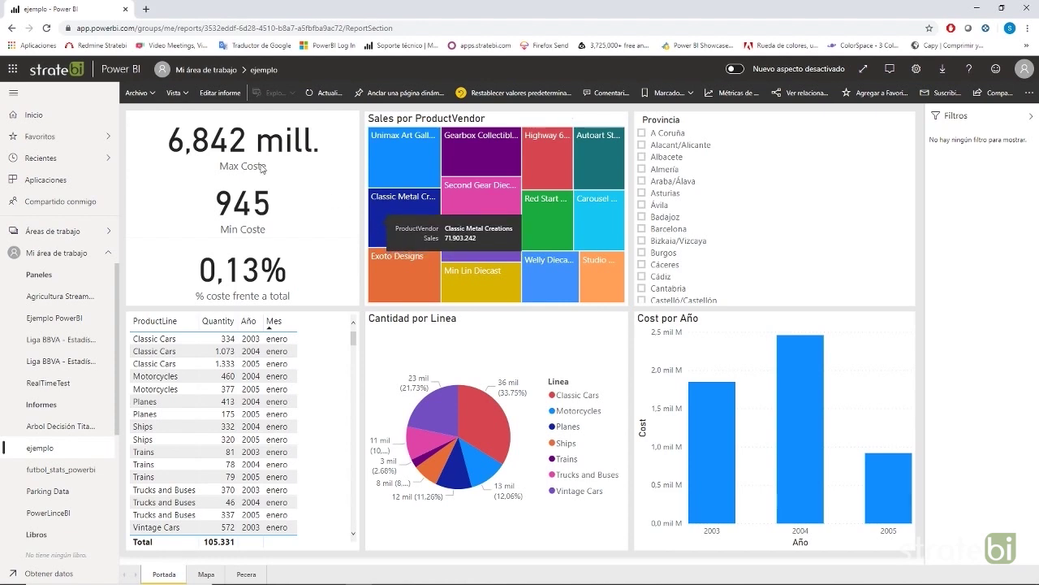
{"action": "left_click", "coordinate": [151, 96]}
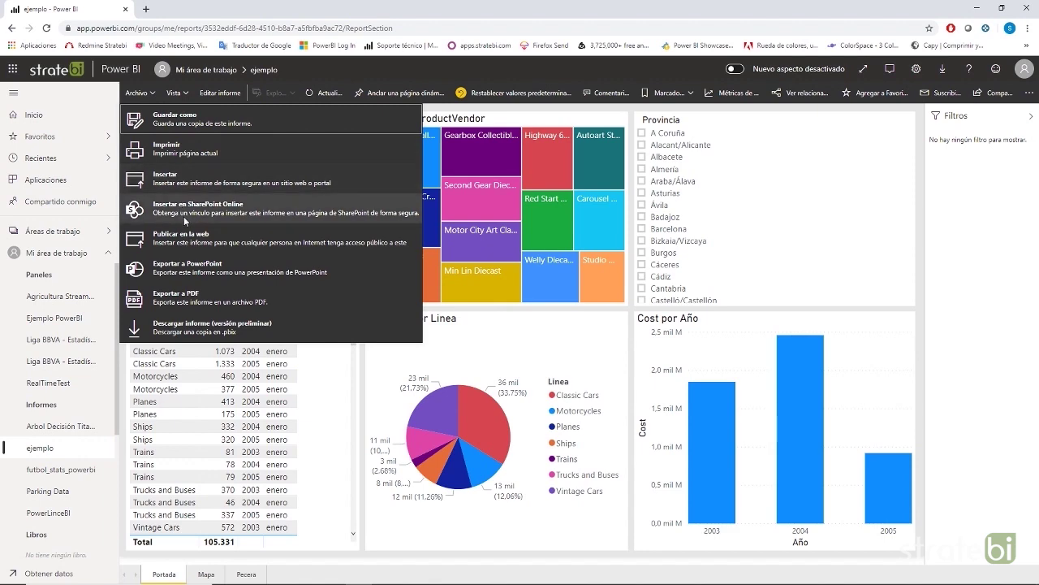
{"action": "left_click", "coordinate": [194, 237]}
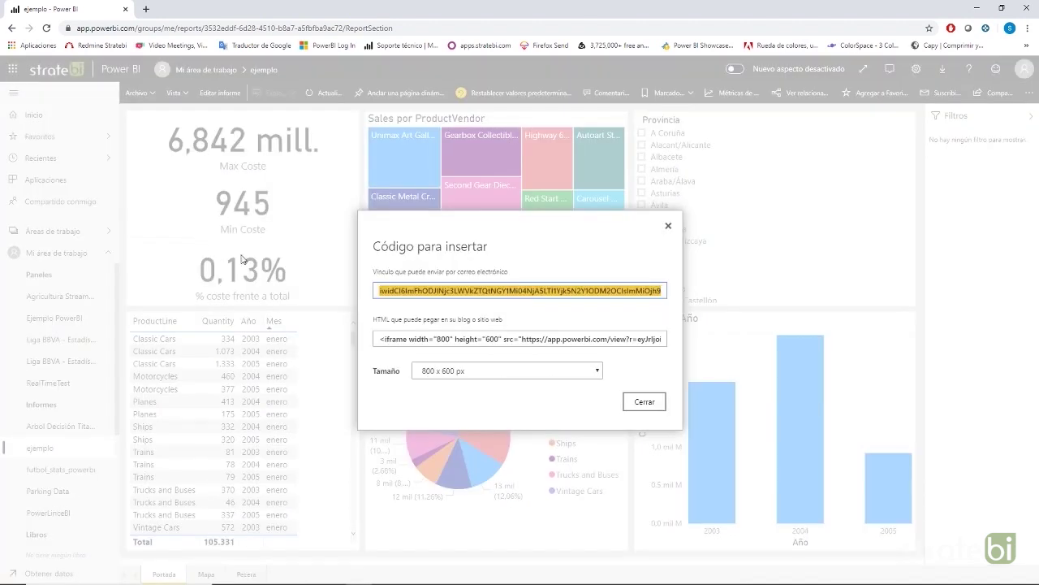
Step: Open the report's public link in a new incognito browser window and view all three report pages
{"action": "key", "text": "ctrl+shift+n"}
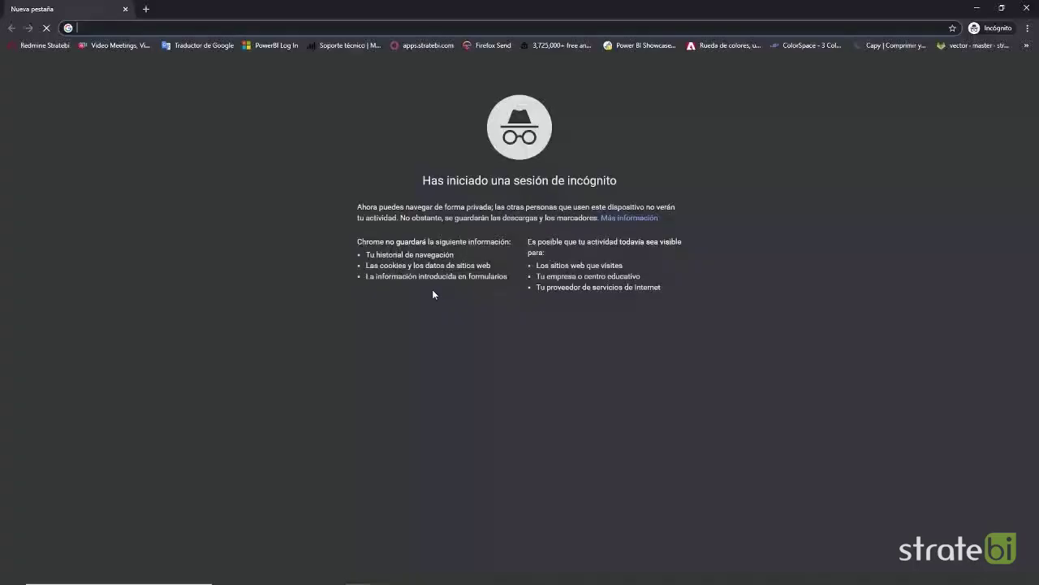
{"action": "type", "text": "https://app.powerbi.com/view?r=eyJrIjoiYzZkYjI2YzQtNTg3OS00ZjM1LWI0NmEtNmY2ODQxMzFkMzViIiwidCI6ImFhODJiNjc3LWVkZTQtNGY1Mi04NjA5LTI1Yjk5N2Y1ODM2OCIsImMiOjh9"}
{"action": "key", "text": "Return"}
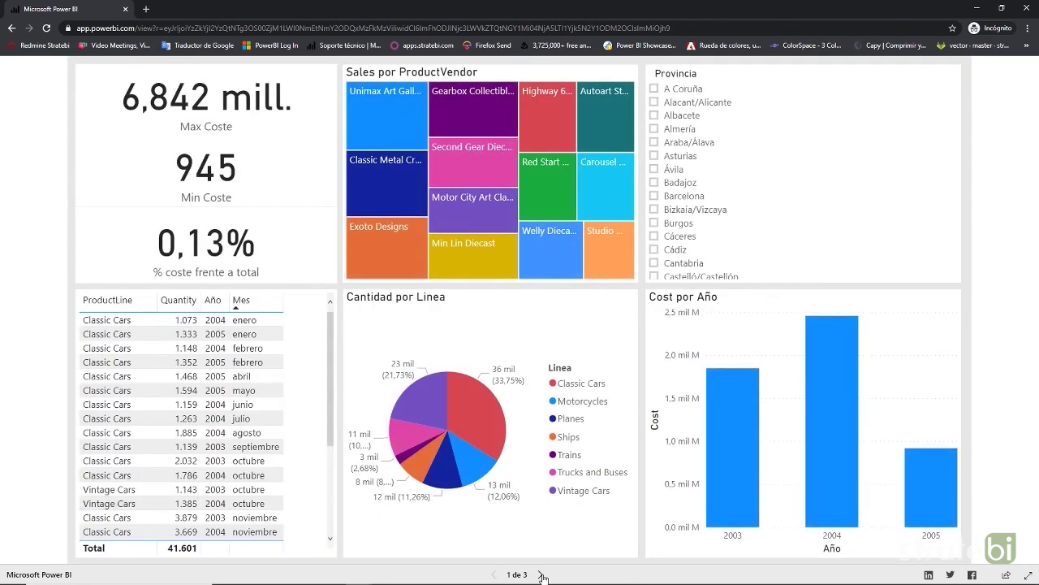
{"action": "left_click", "coordinate": [540, 574]}
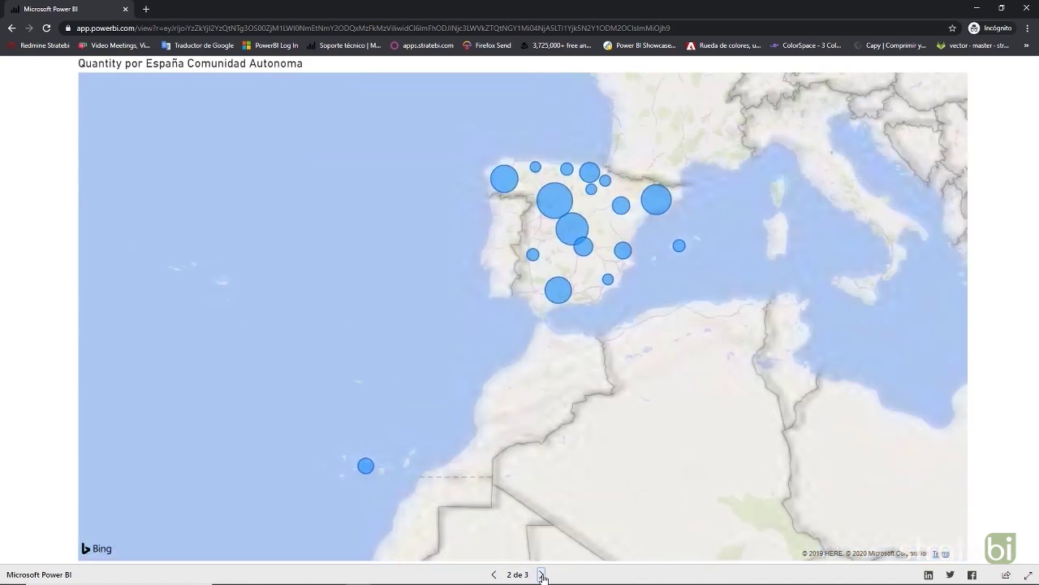
{"action": "left_click", "coordinate": [542, 574]}
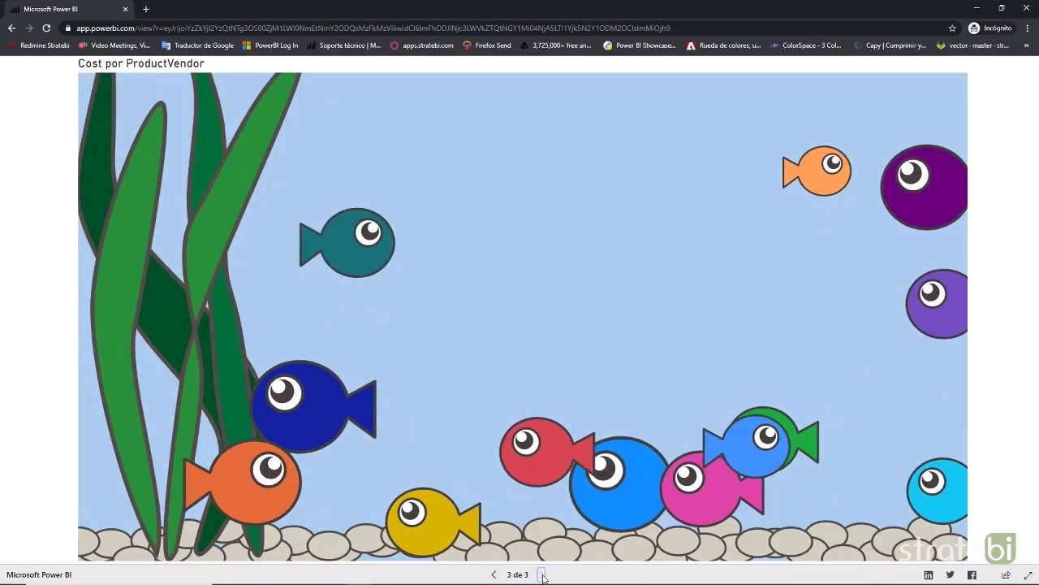